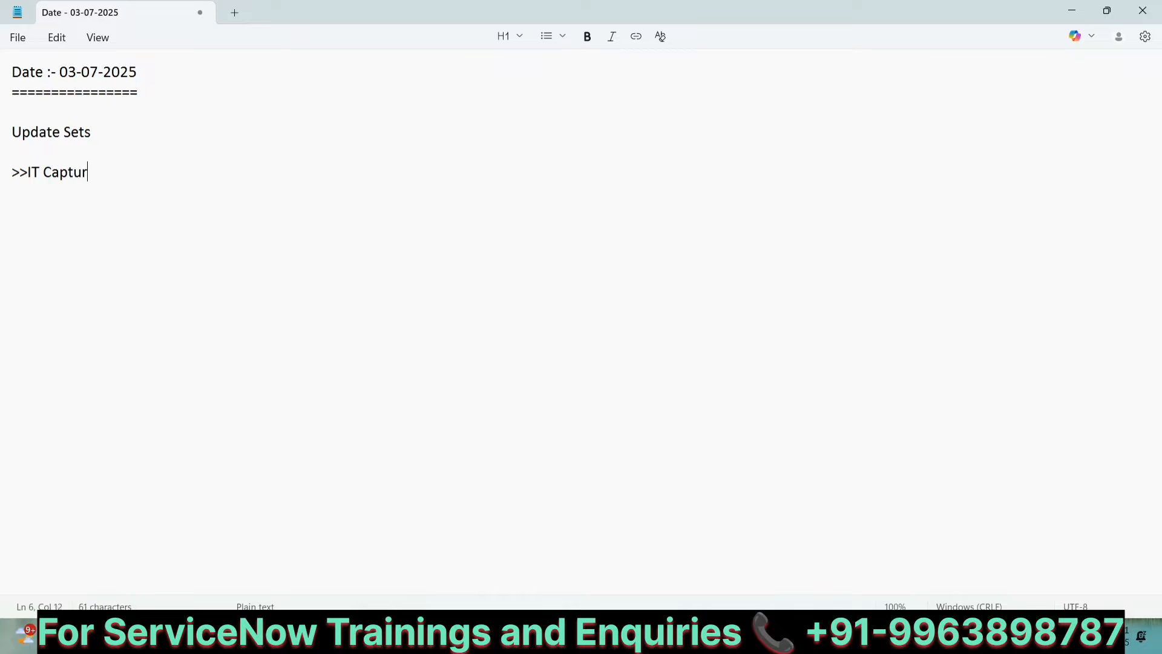
Step: Correct the start of the note line to read ">>It Captures the customizations"
{"action": "type", "text": "cus"}
{"action": "left_click", "coordinate": [40, 173]}
{"action": "key", "text": "BackSpace"}
{"action": "key", "text": "BackSpace"}
{"action": "type", "text": "It"}
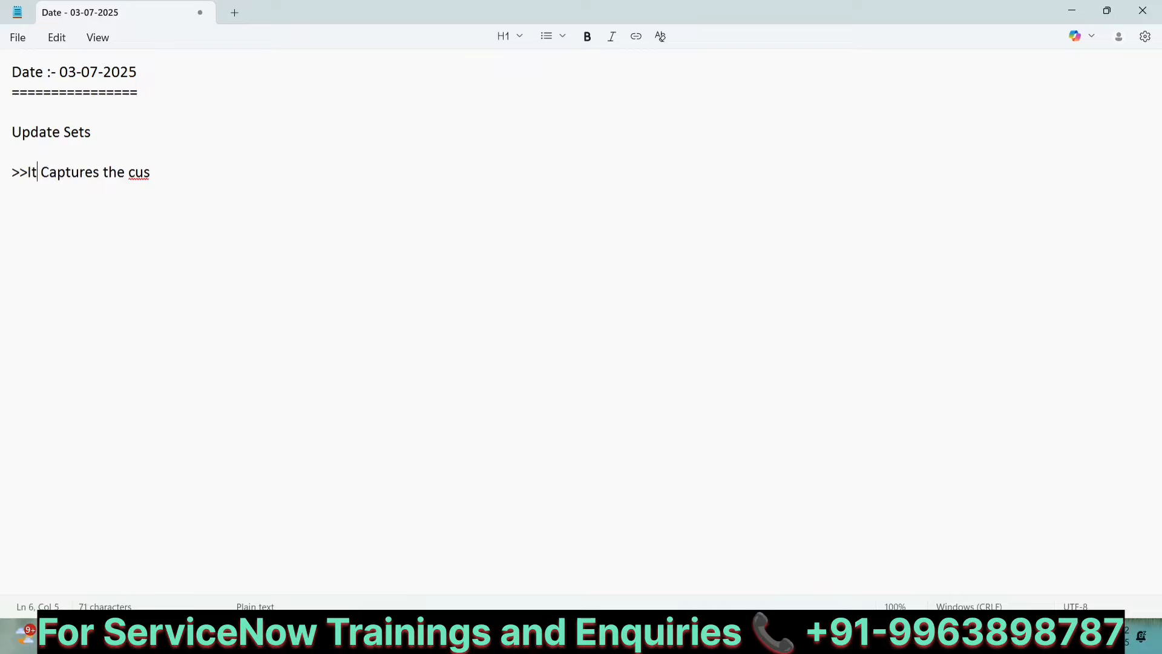
{"action": "key", "text": "End"}
{"action": "type", "text": "tomix"}
{"action": "key", "text": "BackSpace"}
{"action": "type", "text": "zations "}
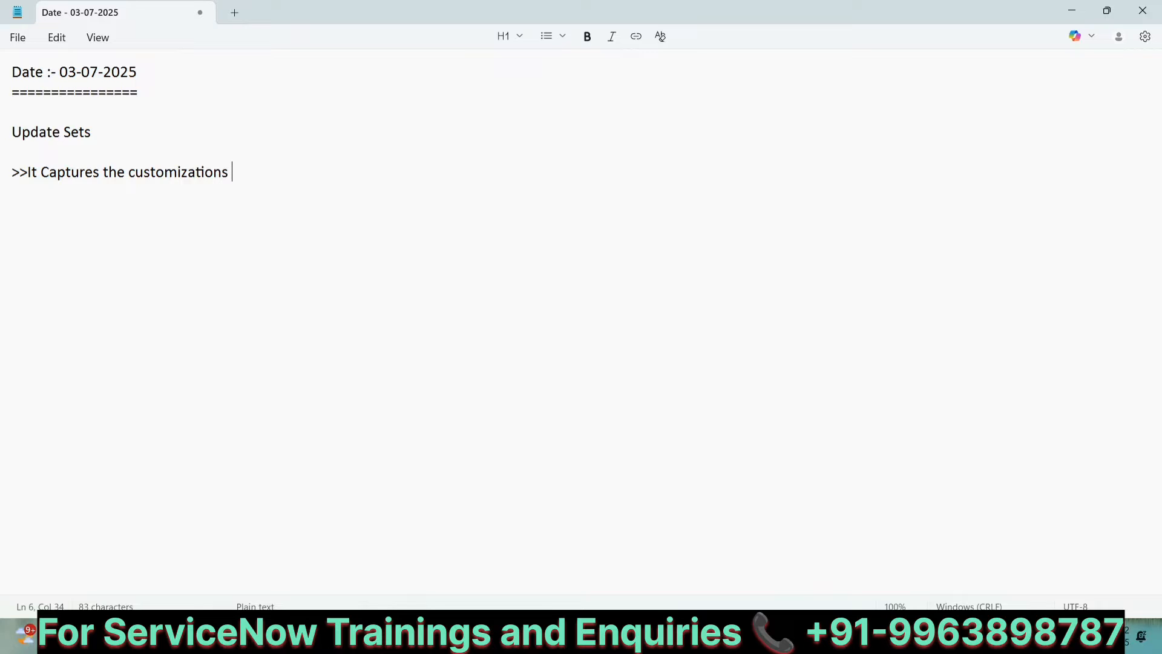
{"action": "type", "text": "and promote ( "}
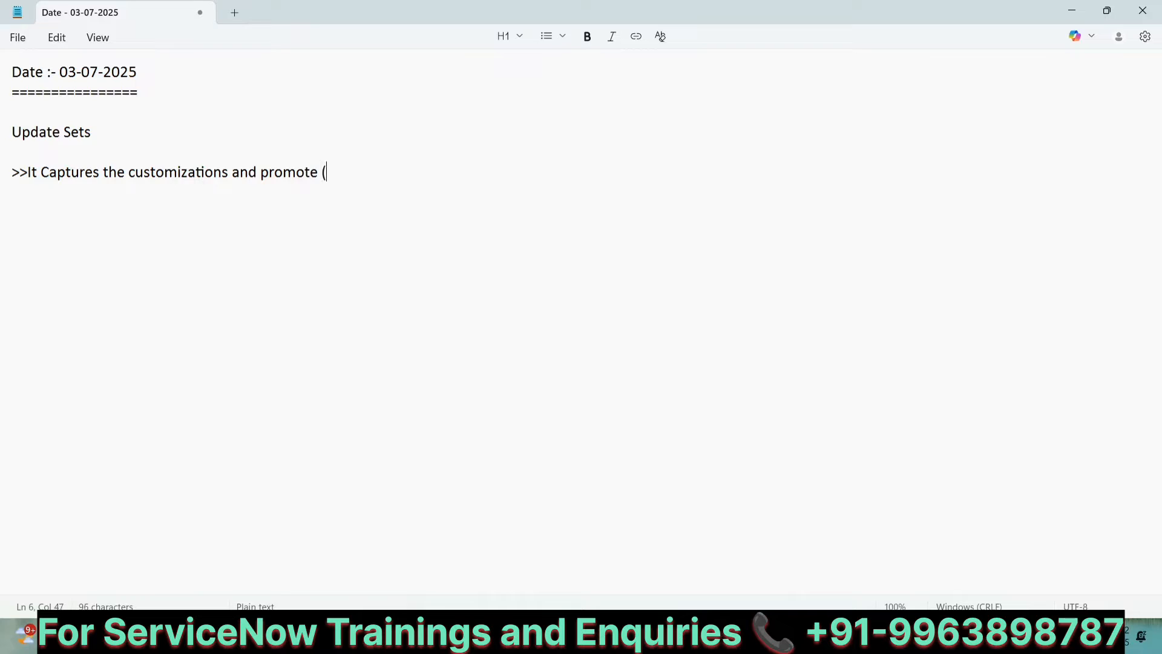
{"action": "type", "text": "move )"}
Step: Continue the line with "and promote ( move ) them to one instance to another"
{"action": "type", "text": "them to "}
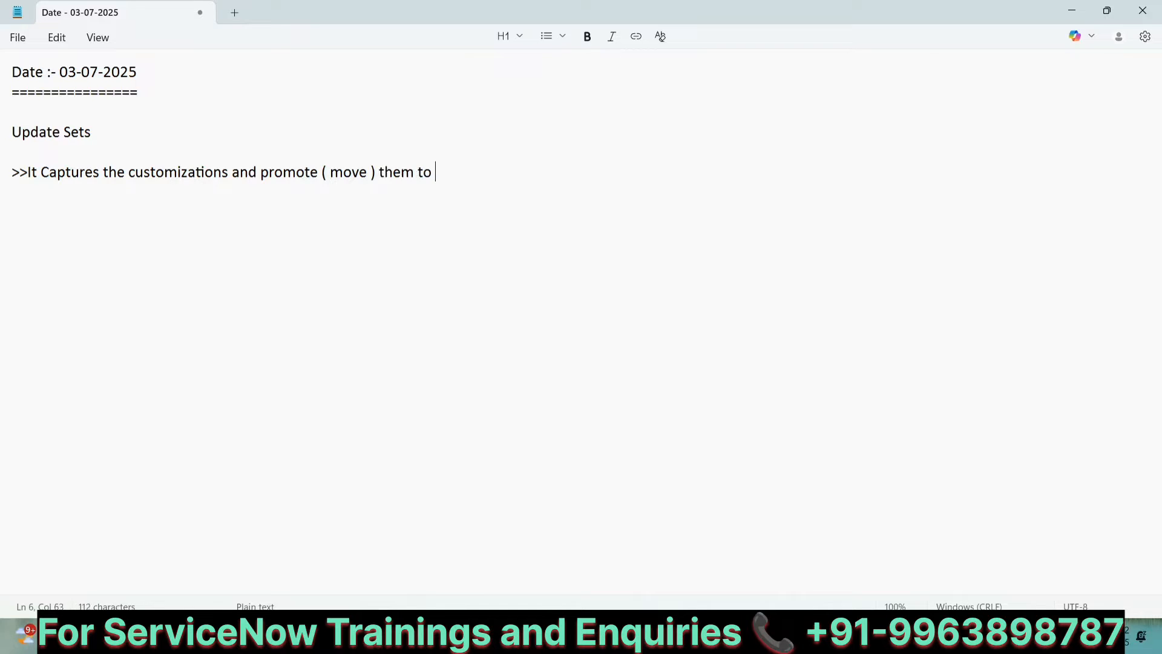
{"action": "type", "text": "one instance to another "}
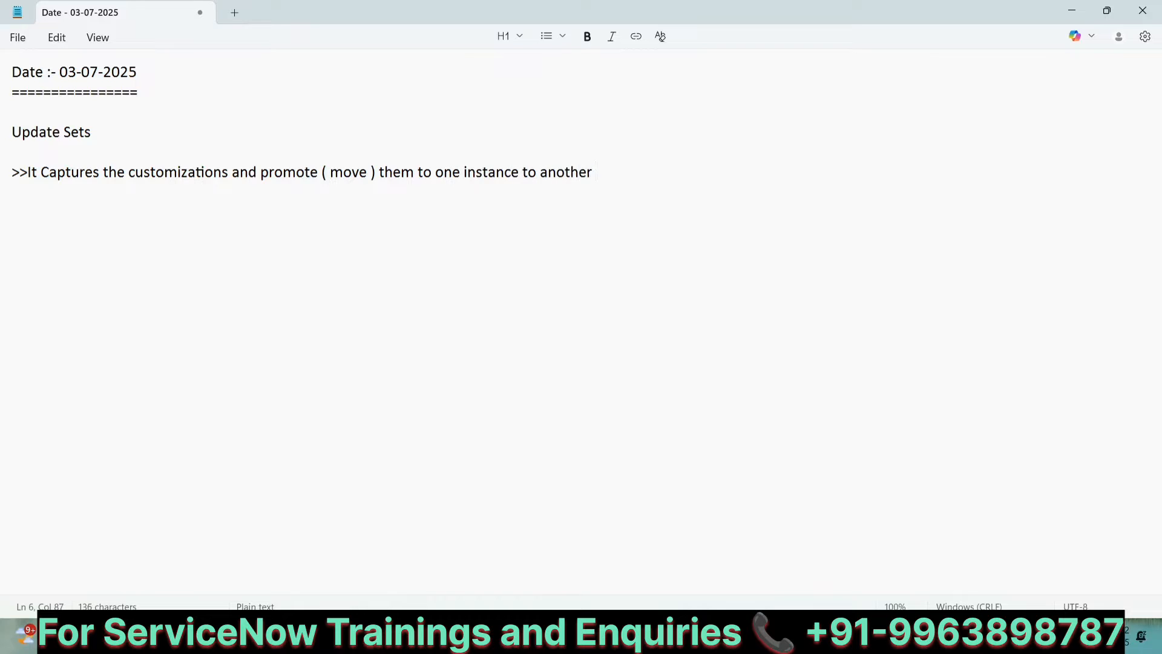
{"action": "type", "text": "nstan"}
Step: Finish the sentence with "instance" and add two new lines below it
{"action": "key", "text": "BackSpace"}
{"action": "key", "text": "BackSpace"}
{"action": "key", "text": "BackSpace"}
{"action": "key", "text": "BackSpace"}
{"action": "key", "text": "BackSpace"}
{"action": "type", "text": "instance"}
{"action": "key", "text": "Return"}
Step: Add the line "Table ( 25 Columns ) ---- 3-4 Hours ---- Dev"
{"action": "key", "text": "Return"}
{"action": "type", "text": "Table"}
{"action": "key", "text": "Return"}
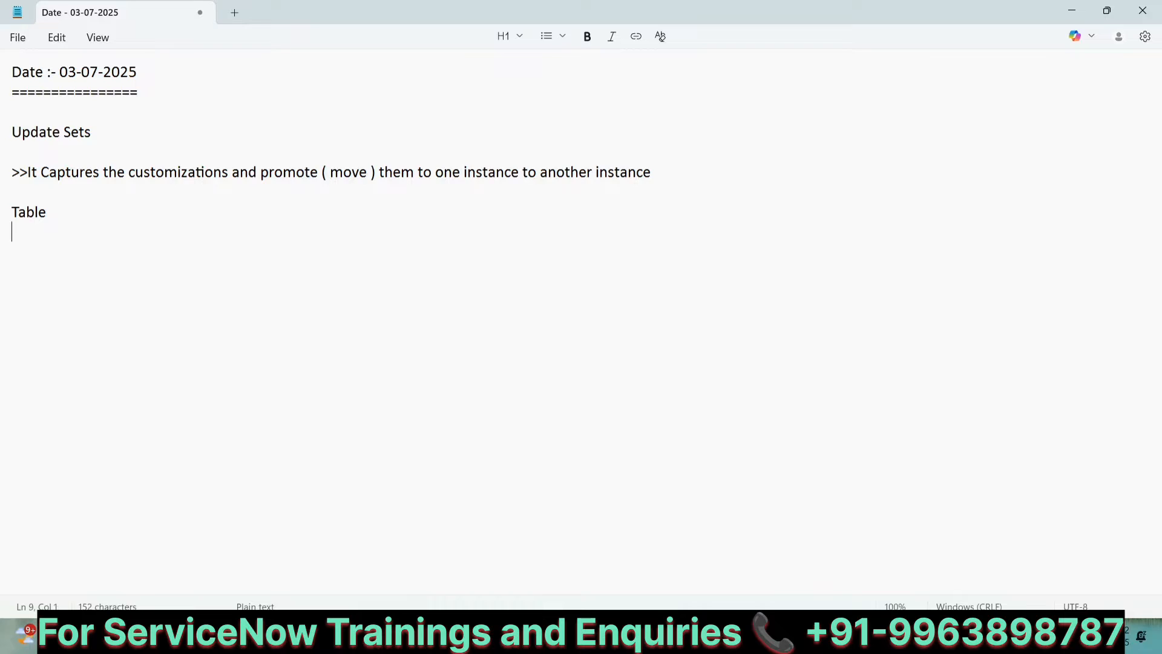
{"action": "key", "text": "BackSpace"}
{"action": "type", "text": "( 25  Columns ) ----"}
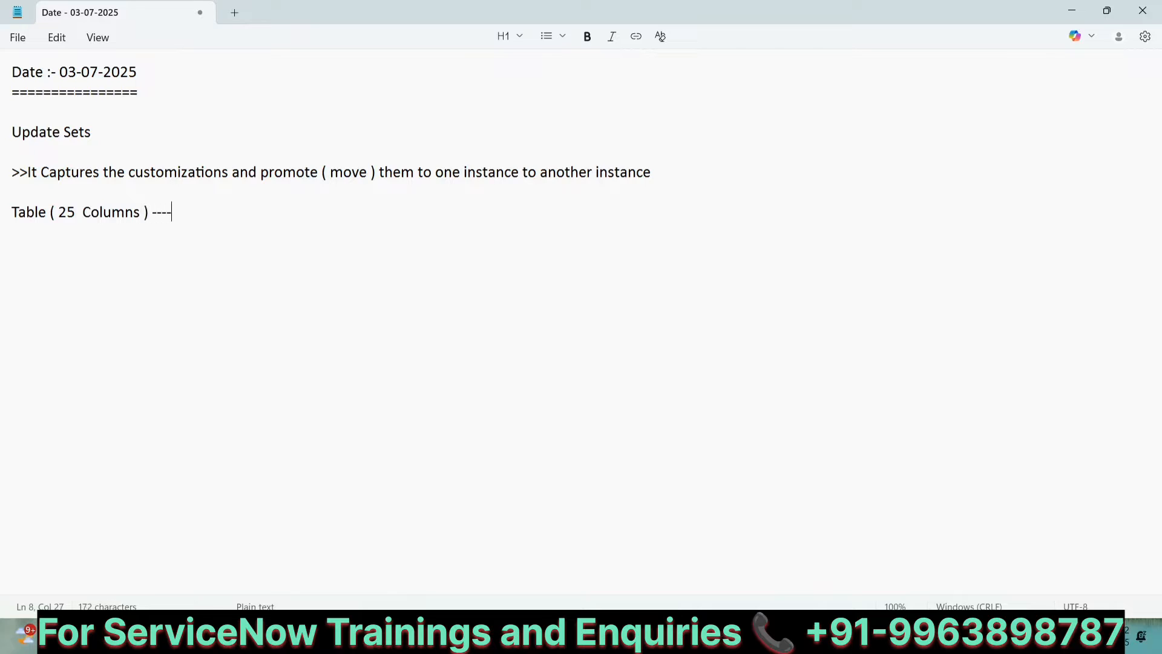
{"action": "type", "text": " 3-4 Hours ---- Dev"}
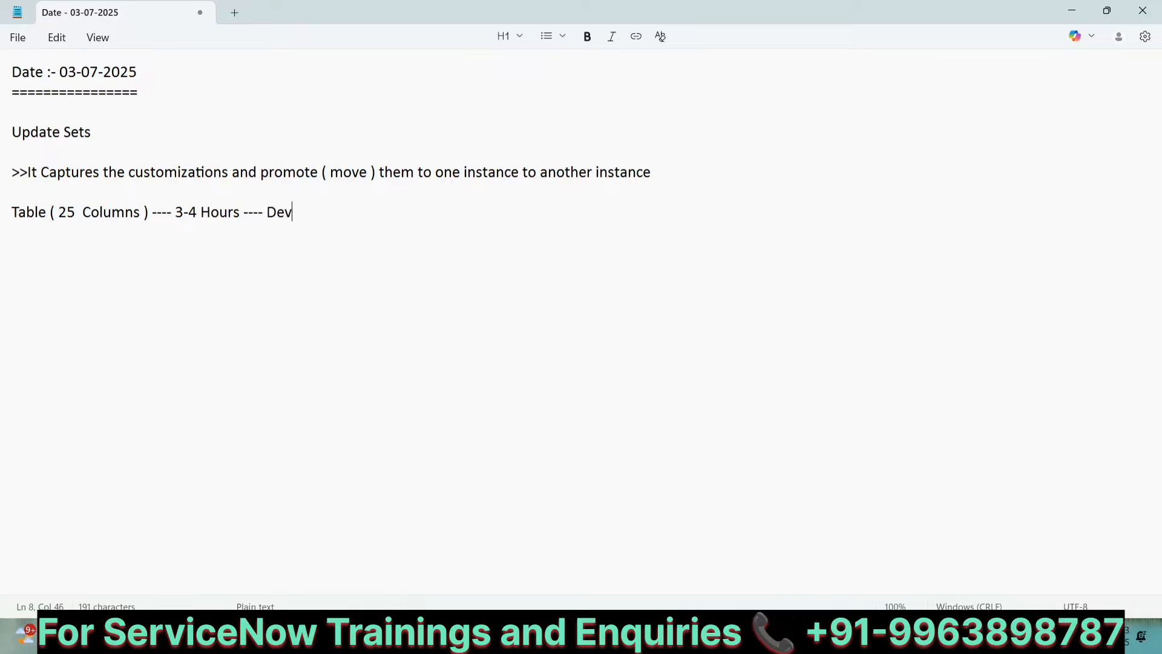
Step: List the instances Dev, test, UAT/stage and PROD/Live on separate lines below
{"action": "key", "text": "Return"}
{"action": "key", "text": "Return"}
{"action": "key", "text": "Return"}
{"action": "type", "text": "Dev"}
{"action": "key", "text": "Return"}
{"action": "key", "text": "Return"}
{"action": "type", "text": "test"}
{"action": "key", "text": "Return"}
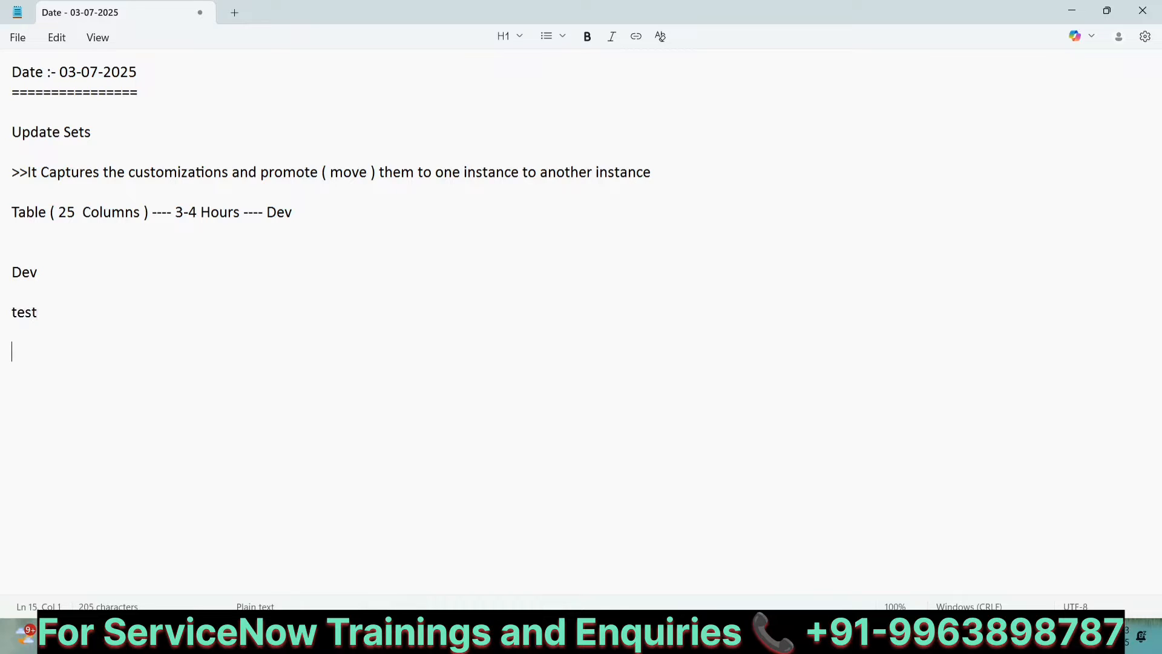
{"action": "type", "text": "UAT/stage"}
{"action": "key", "text": "Return"}
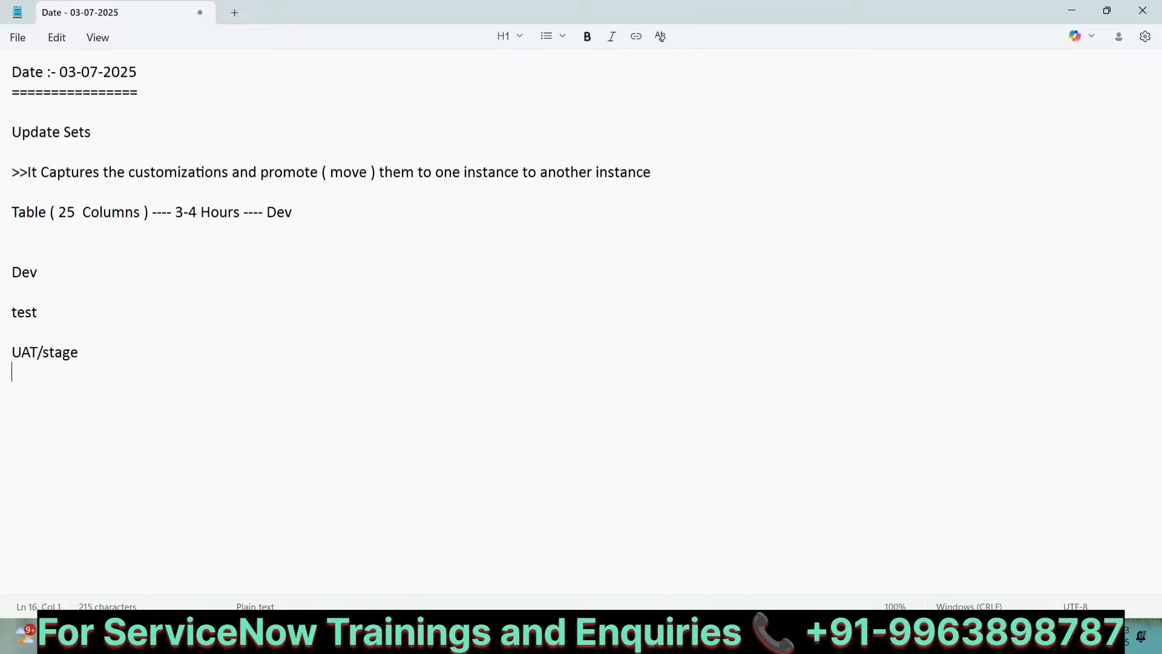
{"action": "key", "text": "Return"}
{"action": "type", "text": "PROD/Live"}
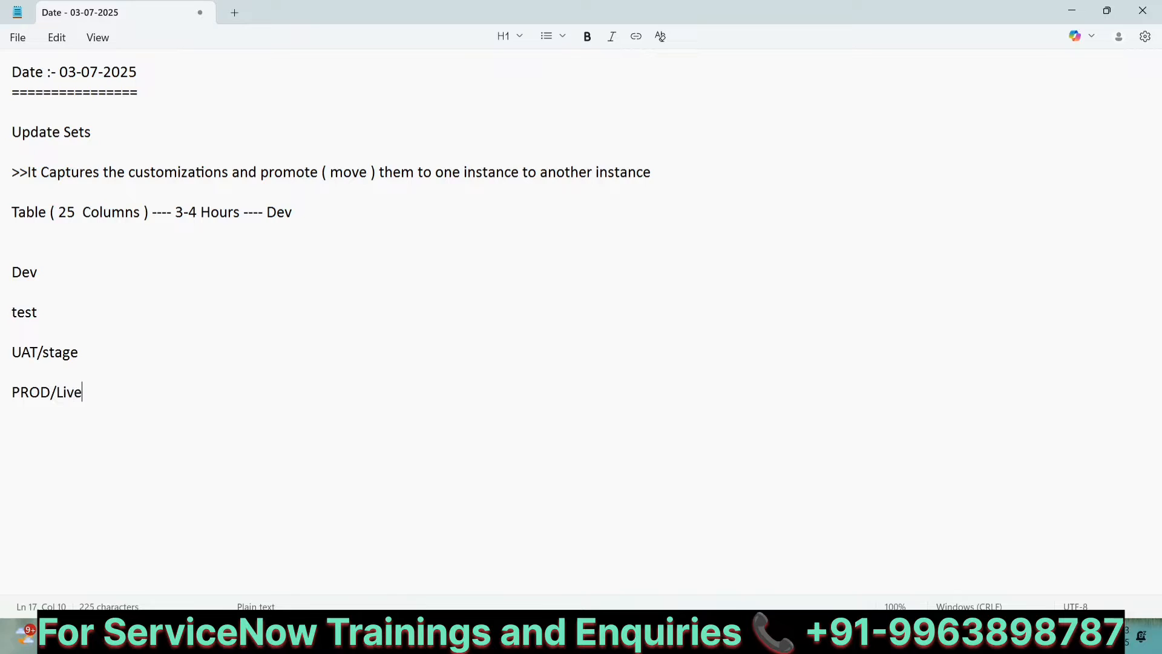
{"action": "left_click", "coordinate": [53, 277]}
{"action": "type", "text": "("}
{"action": "key", "text": "BackSpace"}
{"action": "left_click", "coordinate": [46, 309]}
{"action": "left_click_drag", "start_coordinate": [17, 209], "coordinate": [144, 218]}
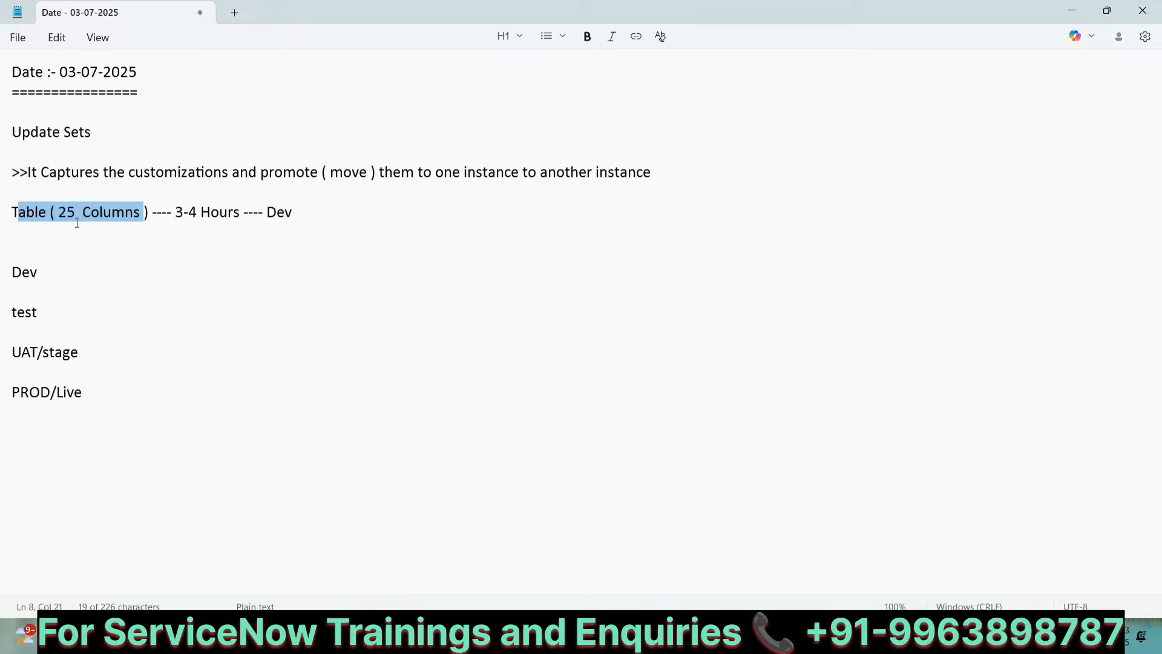
{"action": "left_click", "coordinate": [63, 268]}
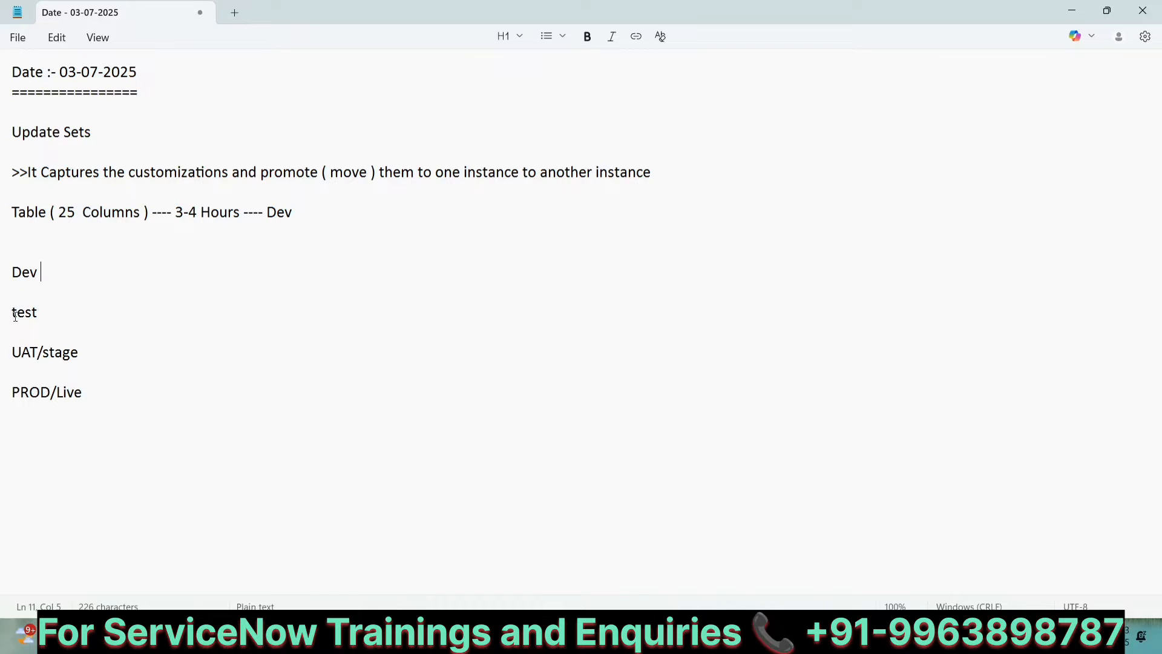
Step: Append "(2-5 mins )" after the test line
{"action": "left_click", "coordinate": [42, 315]}
{"action": "type", "text": "(2-5 mins )"}
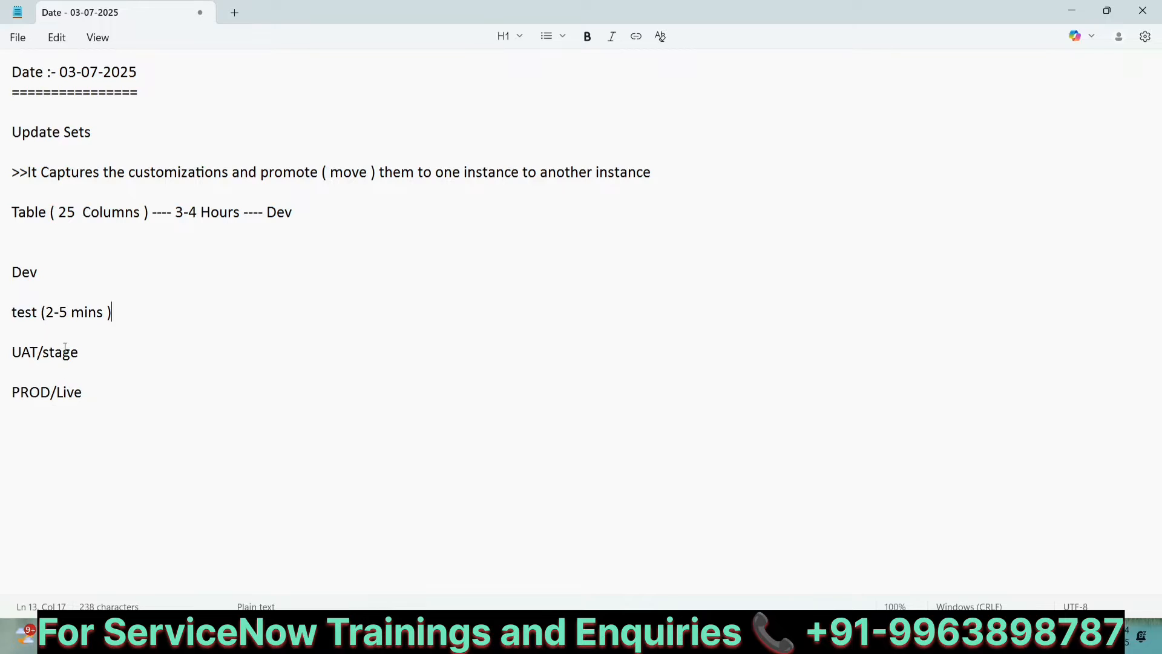
Step: Append "( 2 - 5 mins )" after the UAT/stage line
{"action": "left_click", "coordinate": [38, 273]}
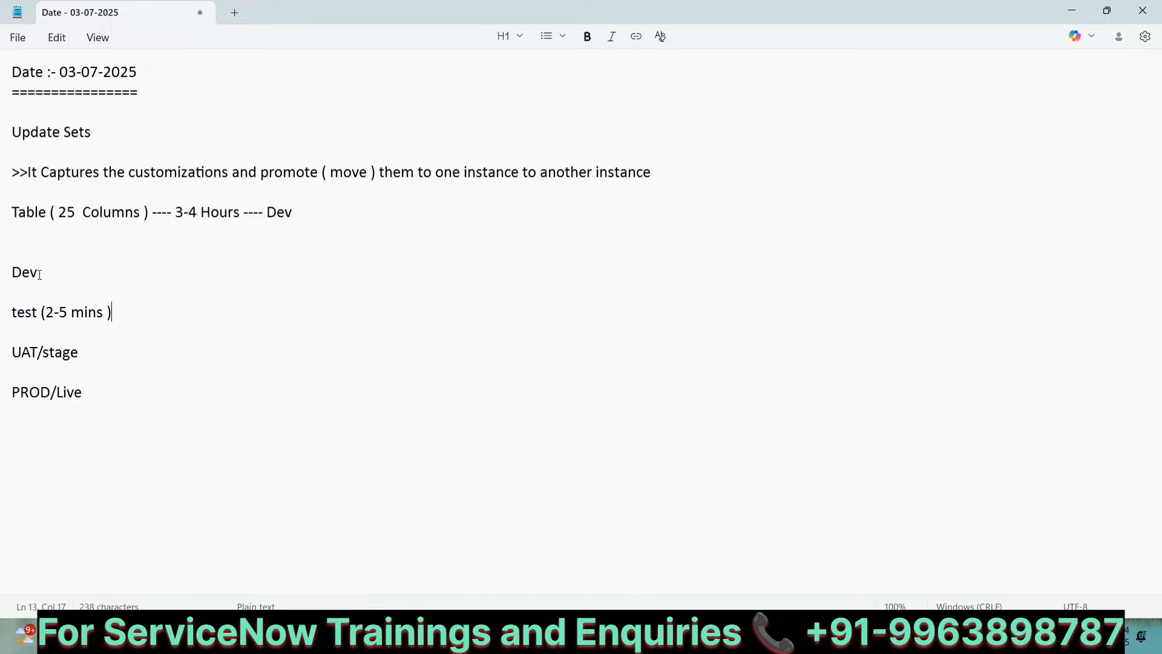
{"action": "left_click", "coordinate": [42, 313]}
{"action": "left_click", "coordinate": [96, 353]}
{"action": "type", "text": "("}
{"action": "type", "text": " 2.-5"}
{"action": "key", "text": "BackSpace"}
{"action": "key", "text": "BackSpace"}
{"action": "key", "text": "BackSpace"}
{"action": "type", "text": "- 5 mins )"}
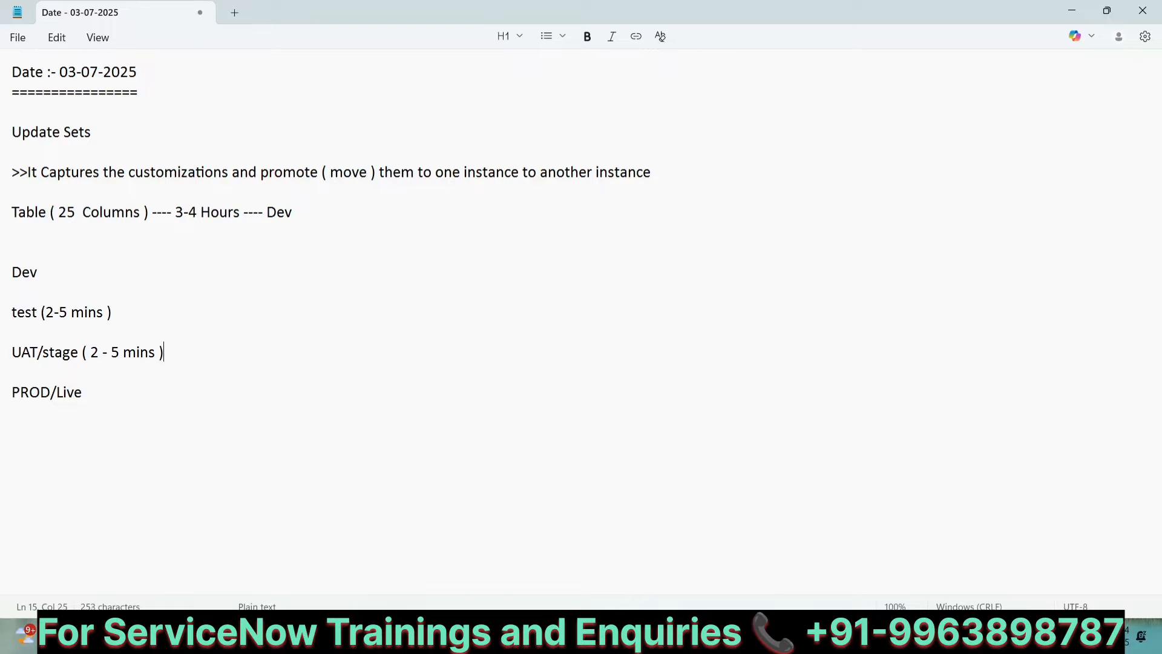
Step: Append "(2-5 Mins )" after the PROD/Live line and add blank lines below
{"action": "key", "text": "Down"}
{"action": "key", "text": "Down"}
{"action": "type", "text": "(2-5 Mins )"}
{"action": "key", "text": "Return"}
{"action": "key", "text": "Return"}
{"action": "key", "text": "Return"}
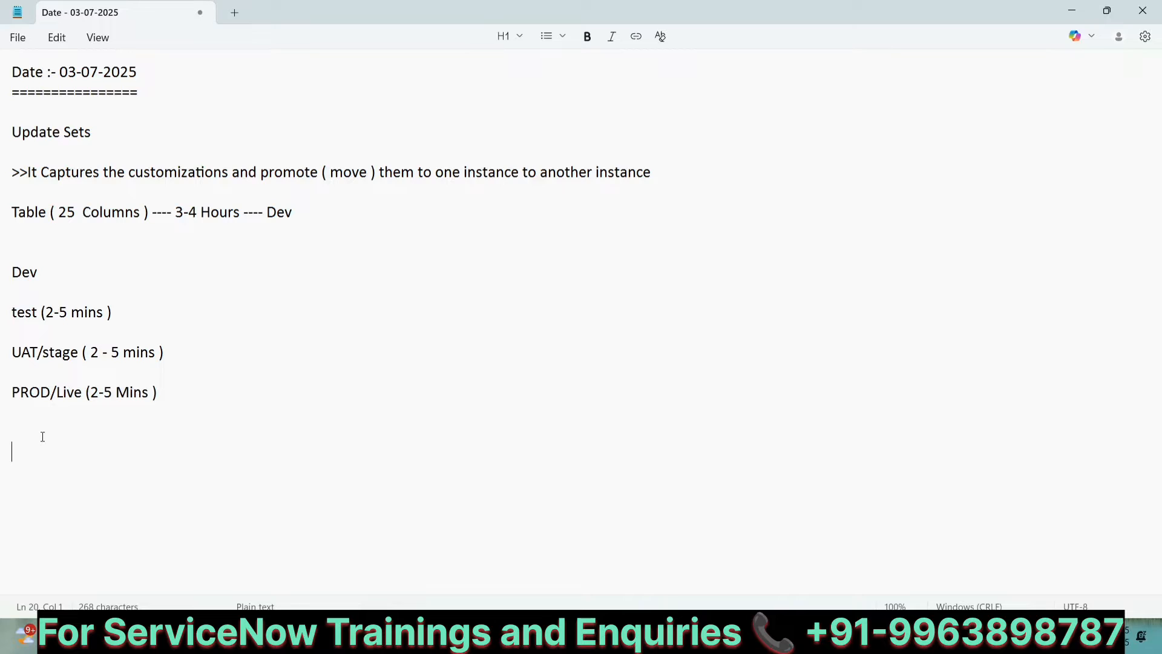
Step: Write "Update Sets capture the customizations in the form of XML" followed by a blank line
{"action": "type", "text": "Update Sets "}
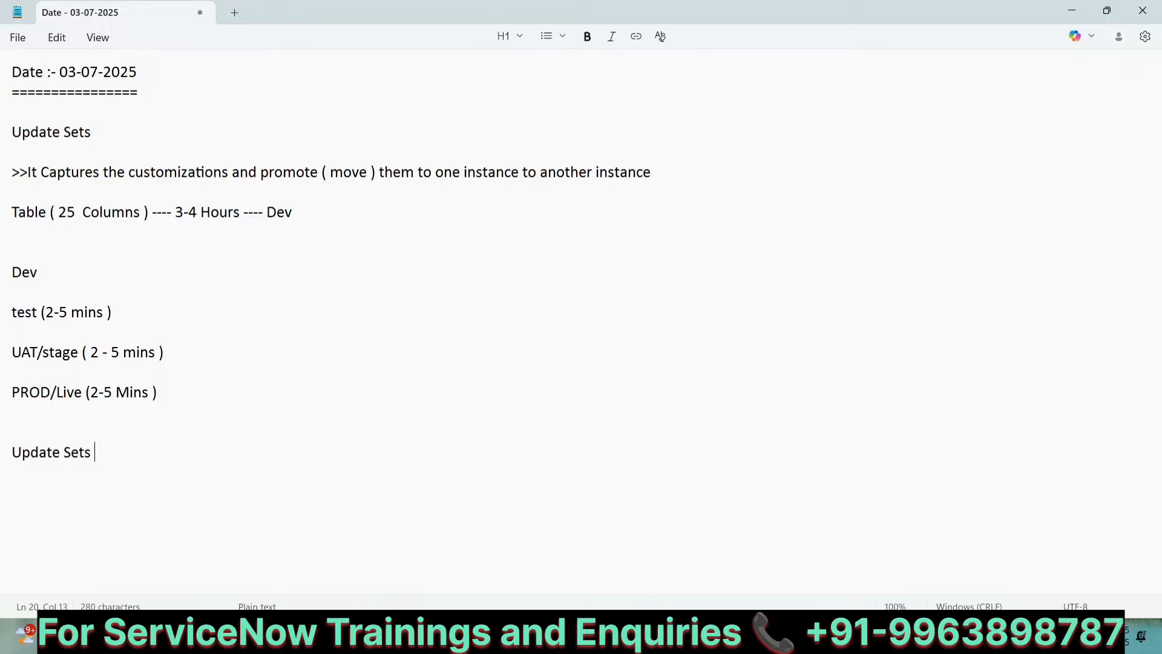
{"action": "type", "text": "capture the c"}
{"action": "type", "text": "t"}
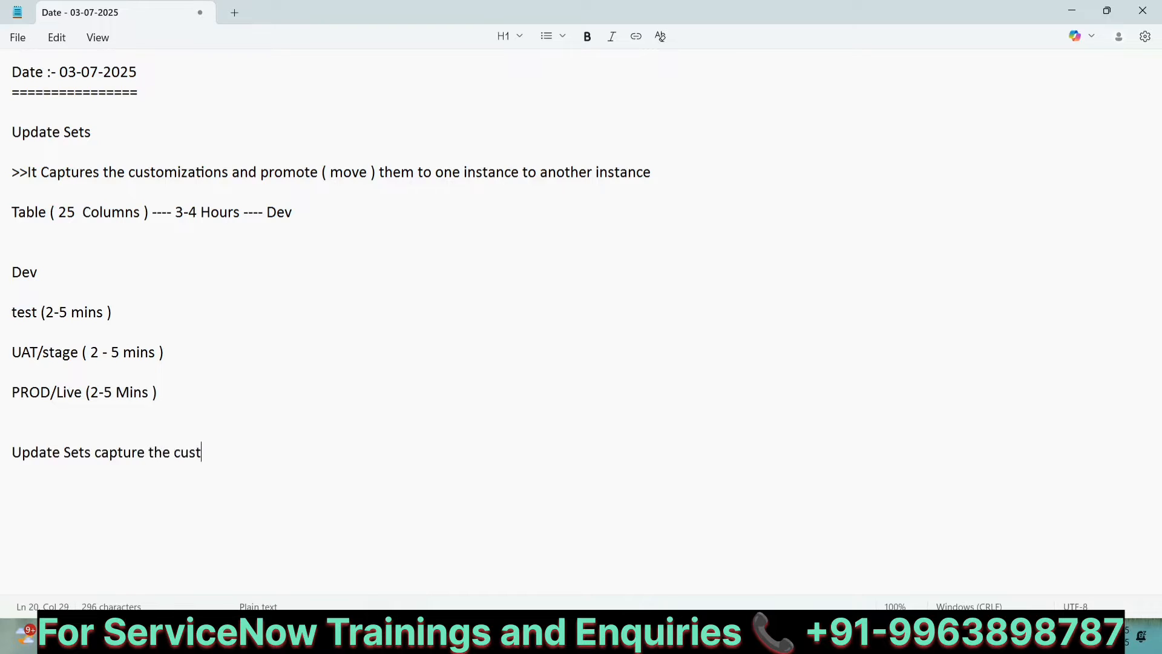
{"action": "type", "text": "i"}
{"action": "type", "text": "omizati"}
{"action": "type", "text": "ons in the "}
{"action": "type", "text": "form of "}
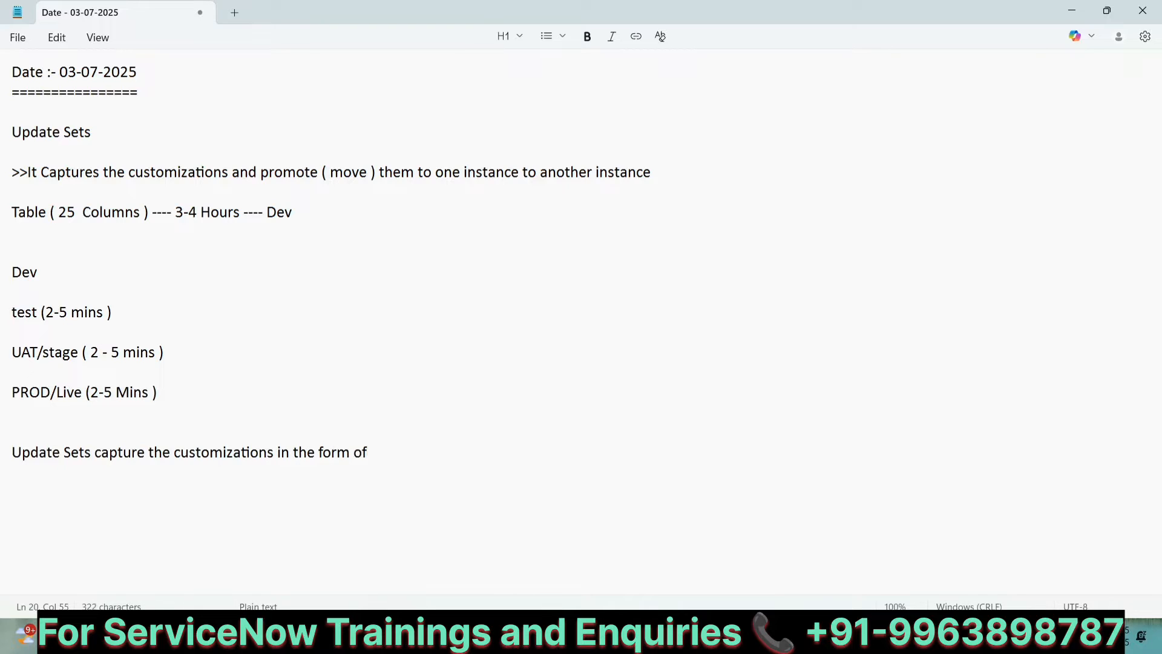
{"action": "type", "text": "XML"}
{"action": "key", "text": "Return"}
{"action": "key", "text": "Return"}
Step: Add the line ">>Extended Markup Language." beneath the XML sentence
{"action": "type", "text": "Ext"}
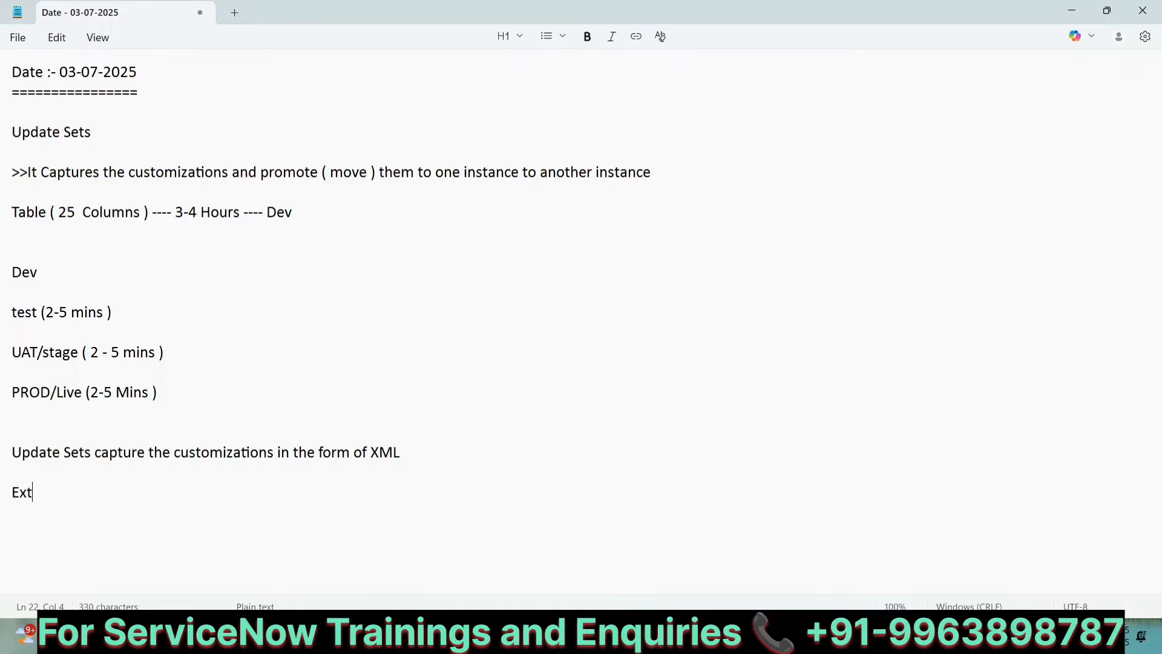
{"action": "type", "text": "ended Mar"}
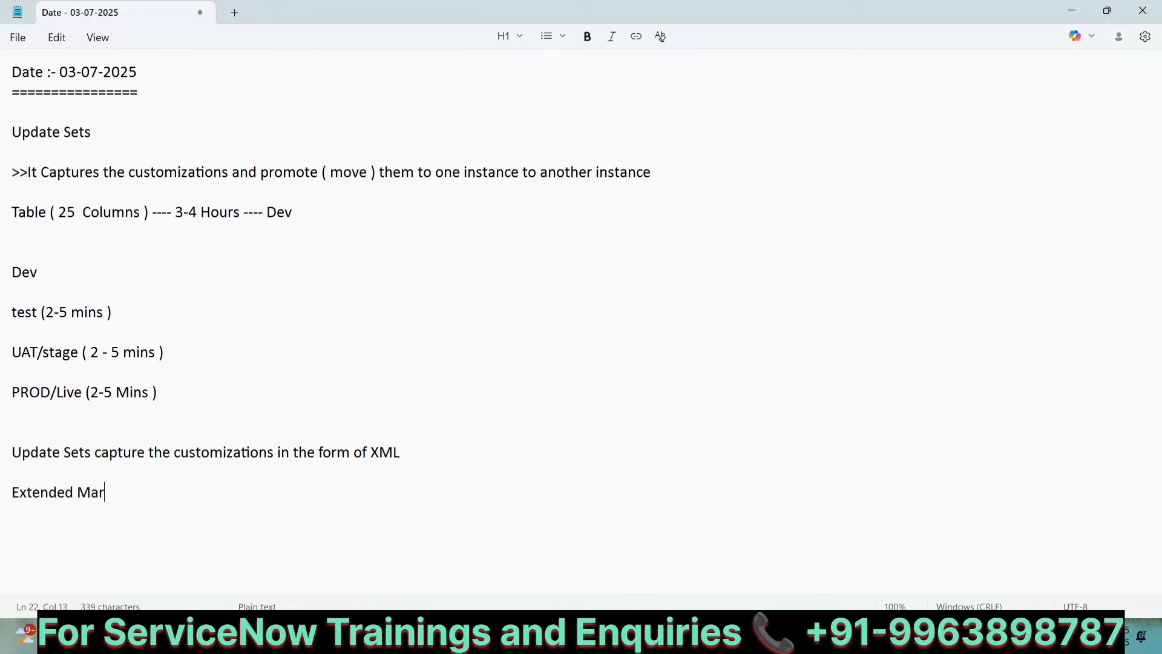
{"action": "type", "text": "kup Lan"}
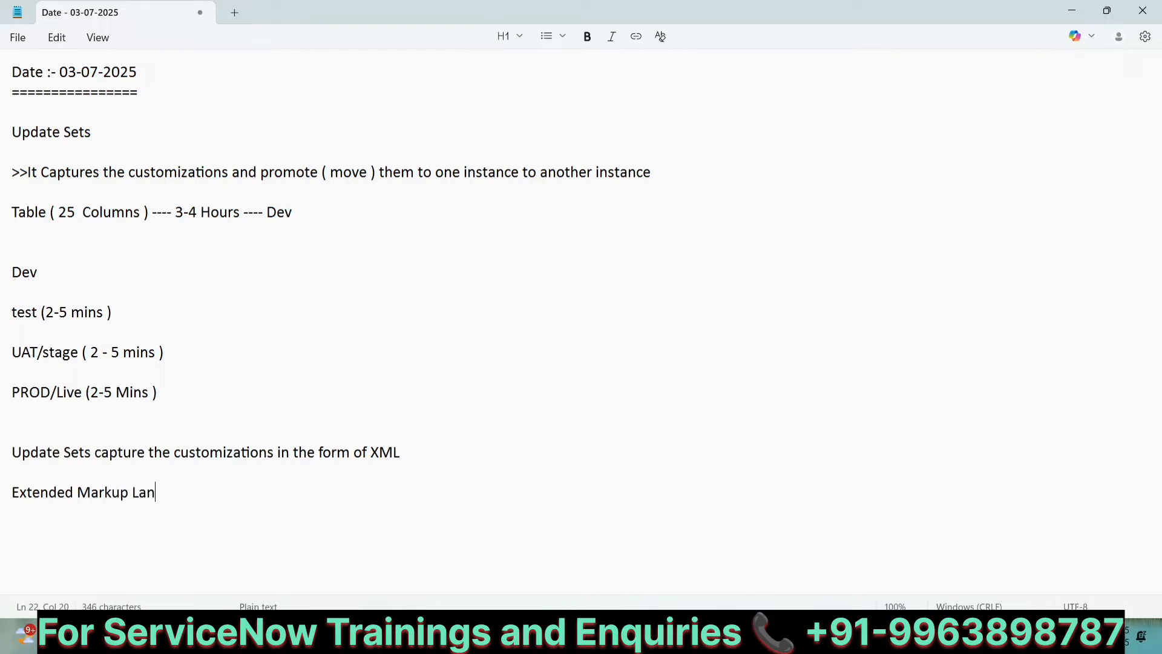
{"action": "type", "text": "guage."}
{"action": "left_click", "coordinate": [12, 491]}
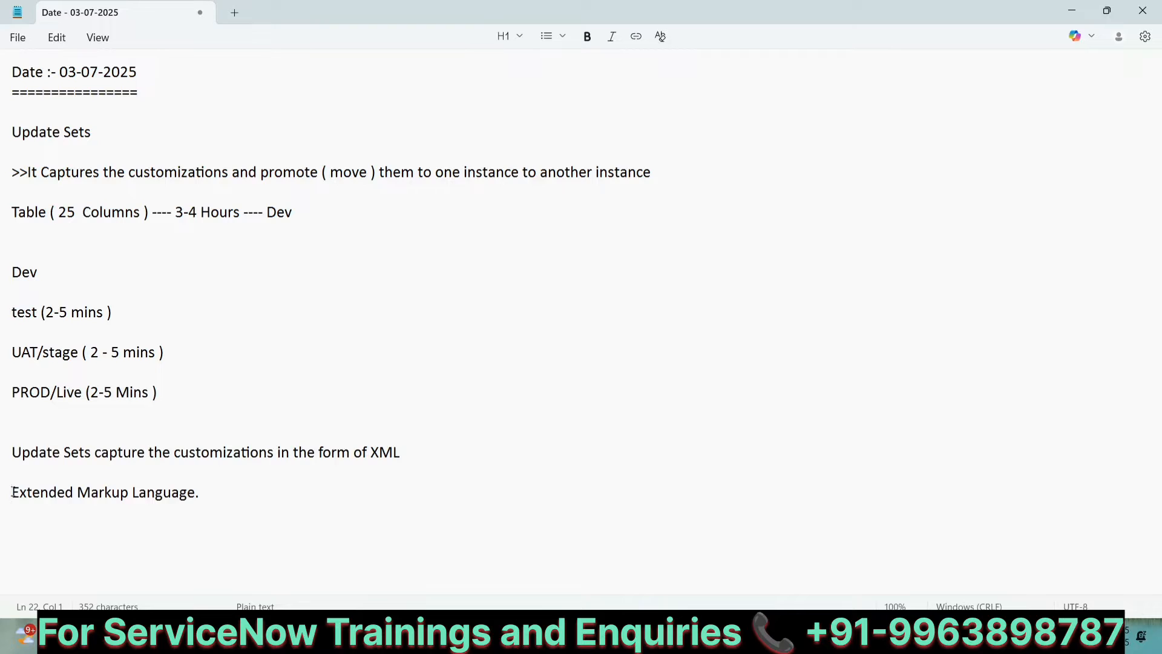
{"action": "type", "text": ">>"}
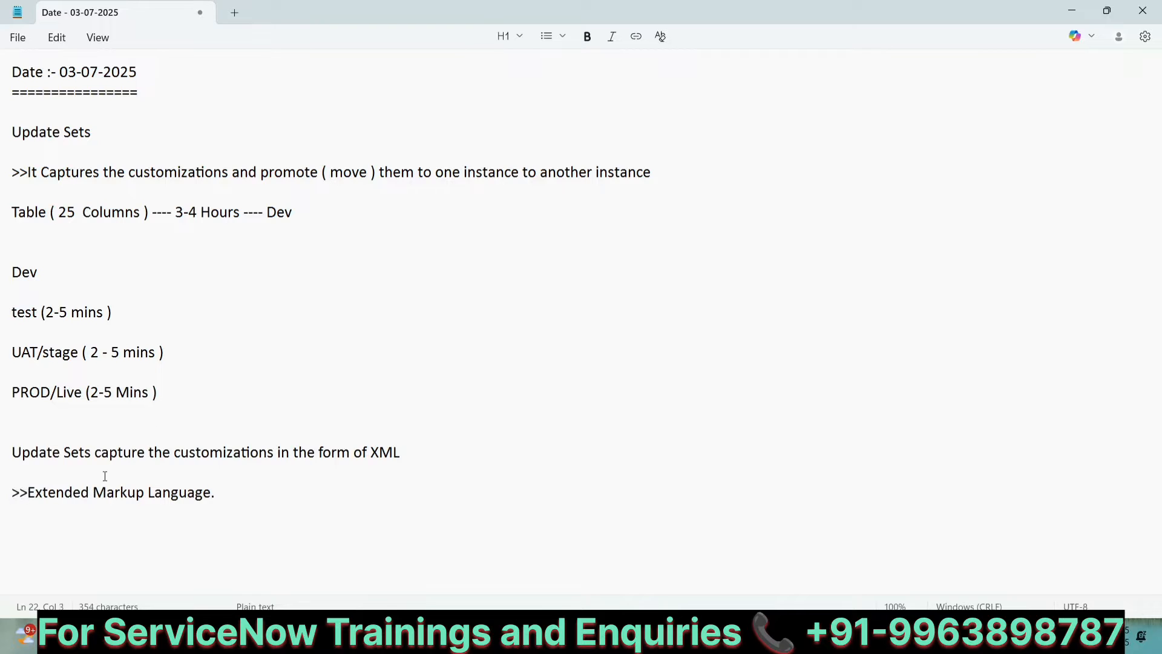
Step: Switch to the browser's ServiceNow tab and open the Users list under User Administration
{"action": "double_click", "coordinate": [391, 452]}
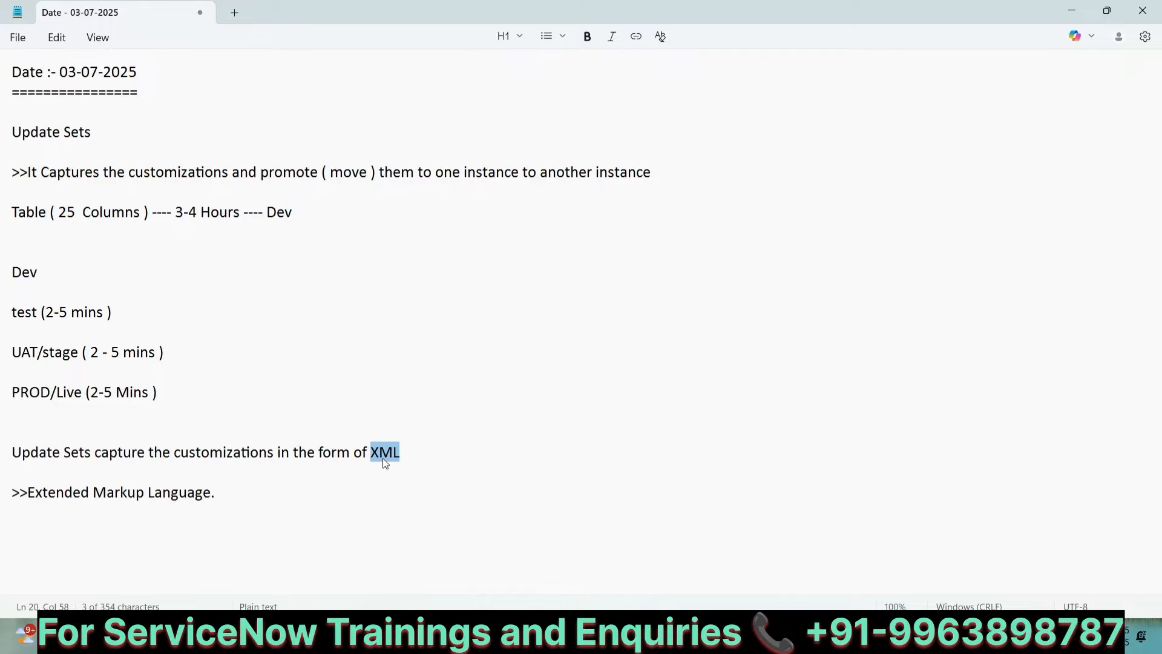
{"action": "mouse_move", "coordinate": [783, 636]}
{"action": "left_click", "coordinate": [782, 563]}
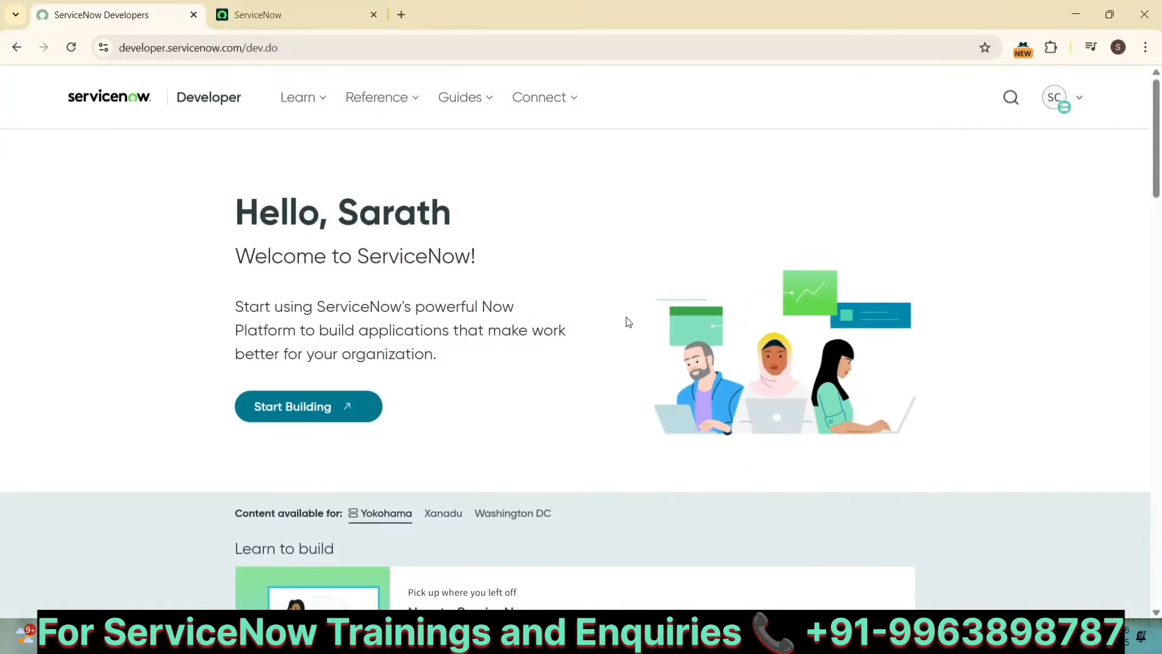
{"action": "left_click", "coordinate": [318, 18]}
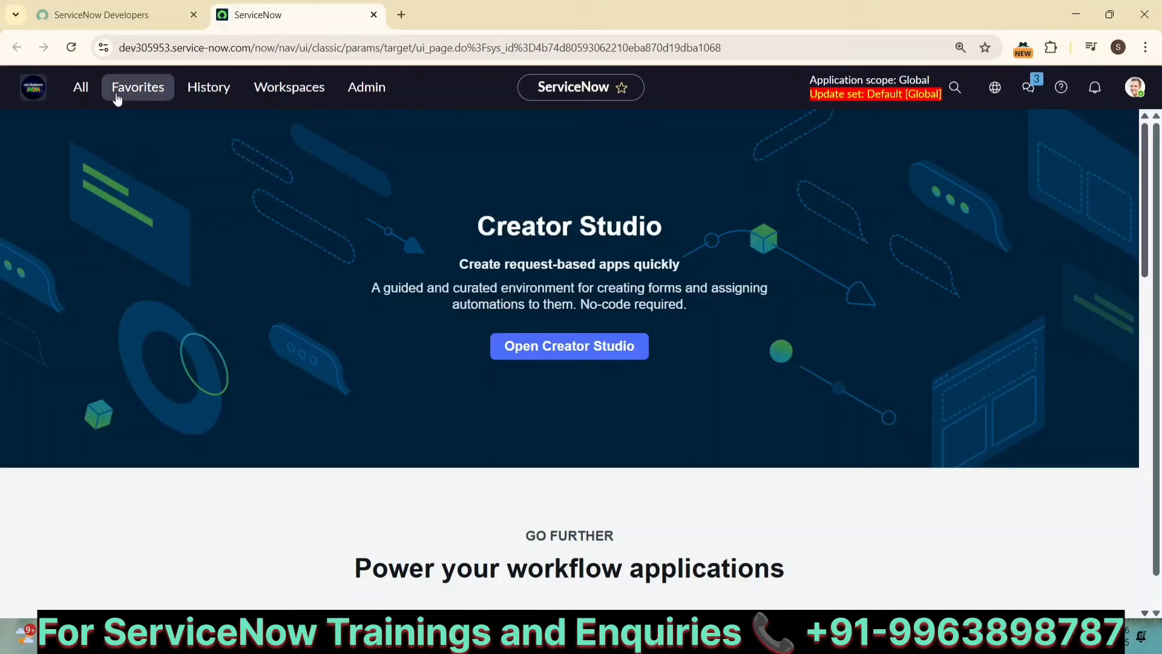
{"action": "left_click", "coordinate": [81, 87]}
{"action": "type", "text": "us"}
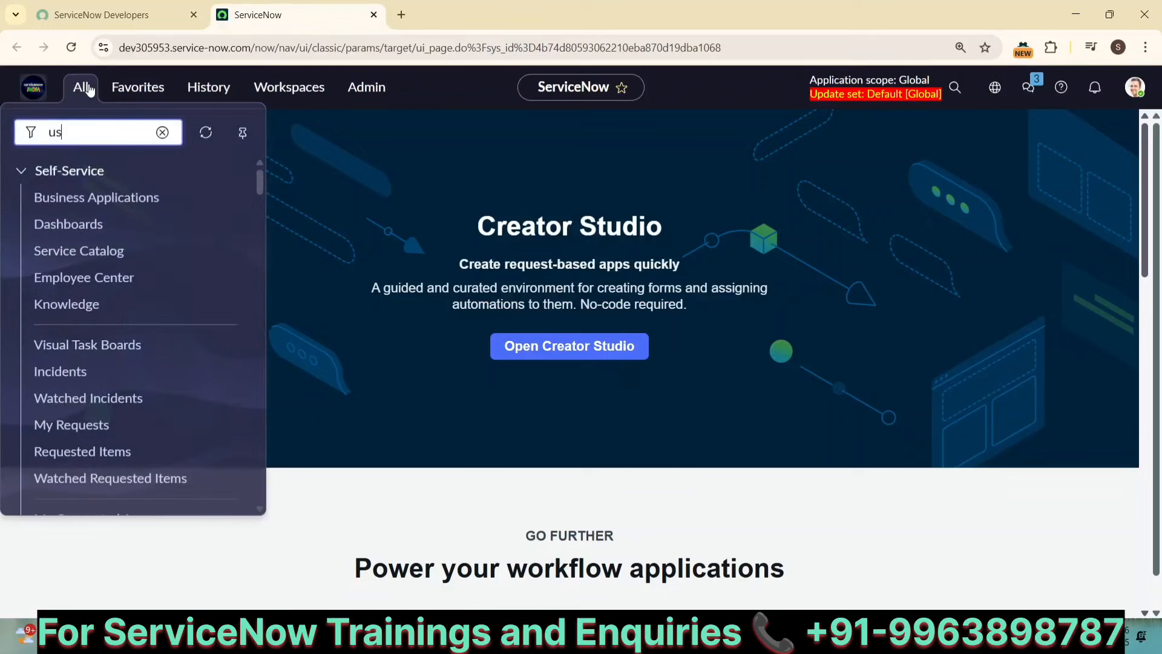
{"action": "type", "text": "er admini"}
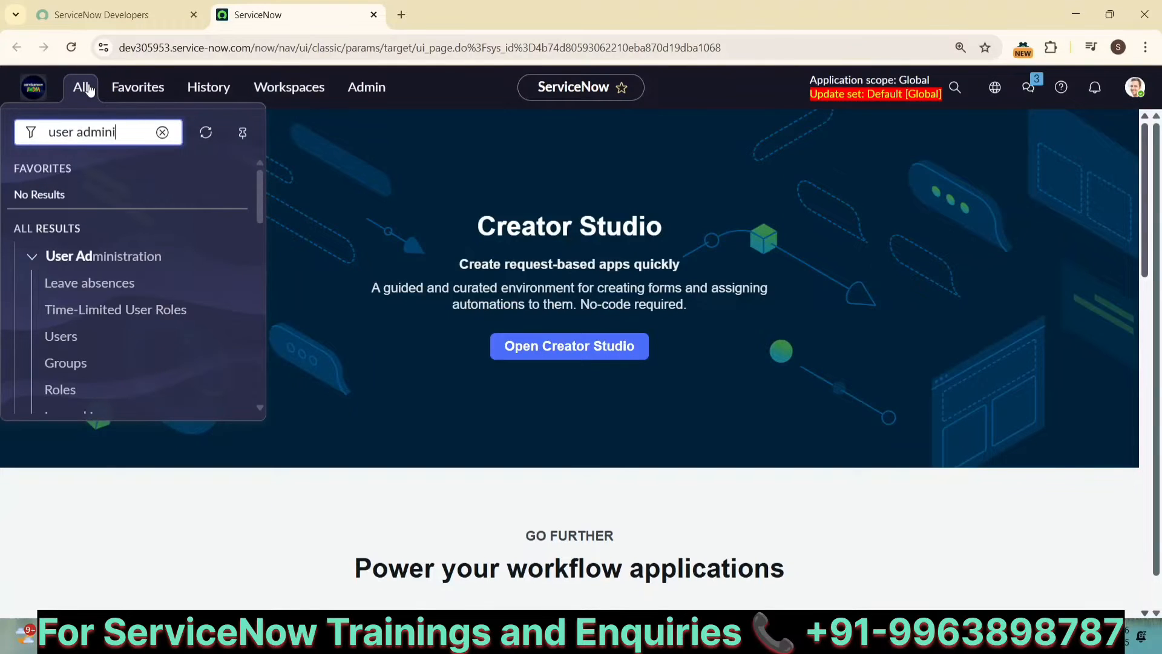
{"action": "left_click", "coordinate": [68, 338]}
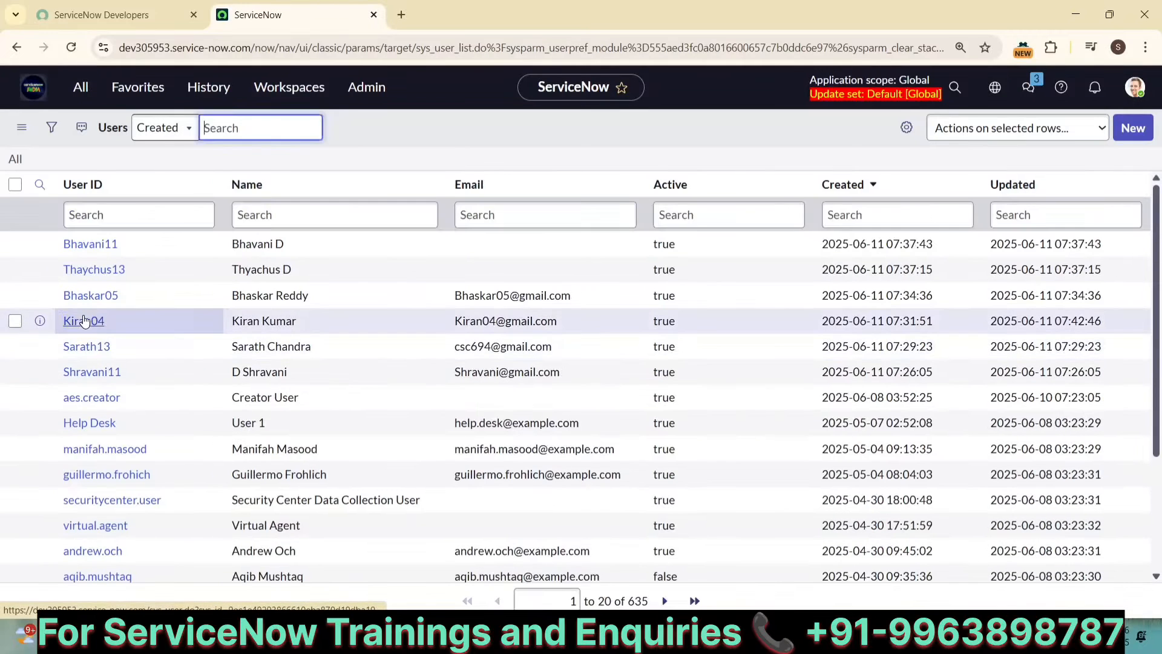
Step: Open a user record from the list, show its XML, maximize that window and scroll through it
{"action": "left_click", "coordinate": [84, 321]}
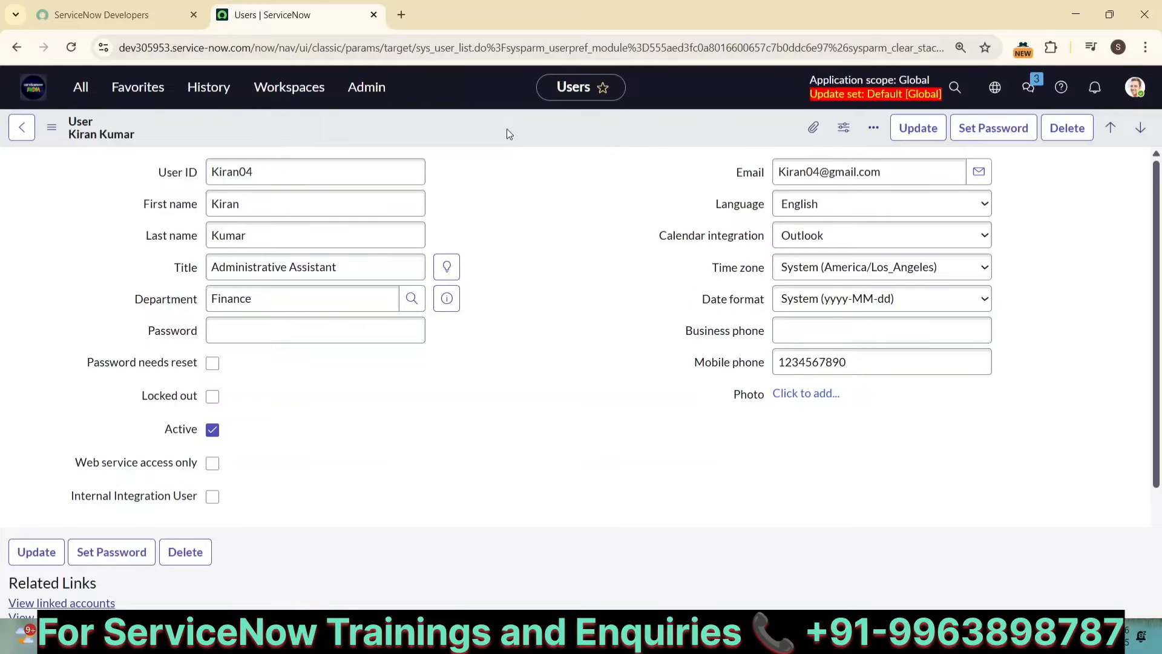
{"action": "right_click", "coordinate": [506, 134]}
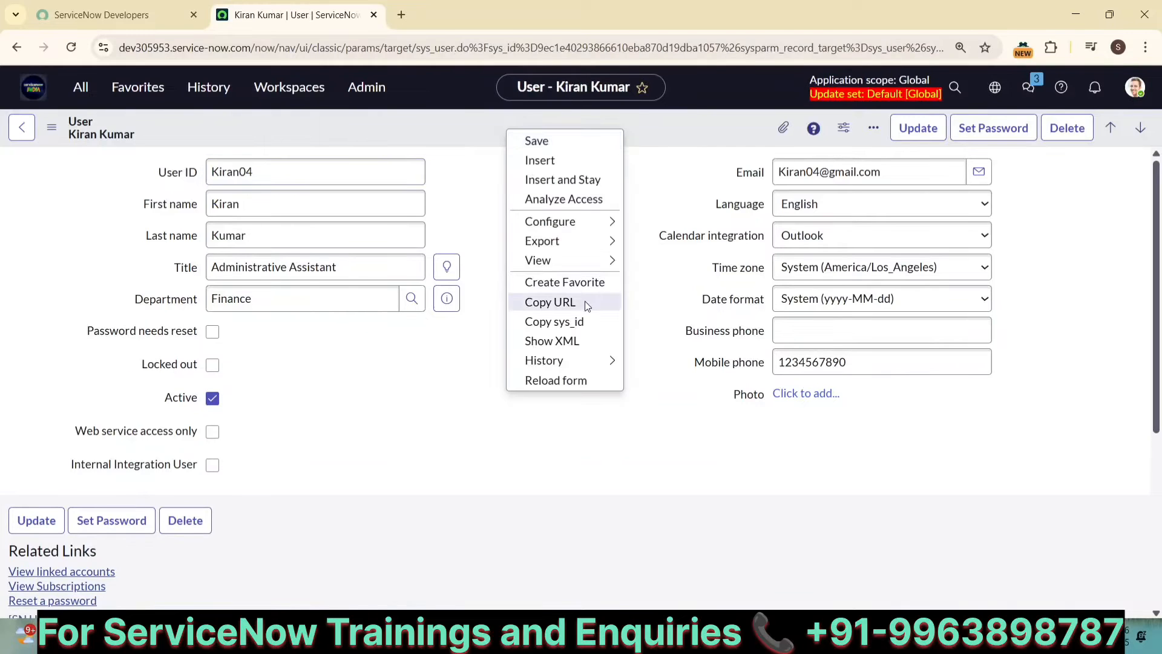
{"action": "left_click", "coordinate": [584, 342]}
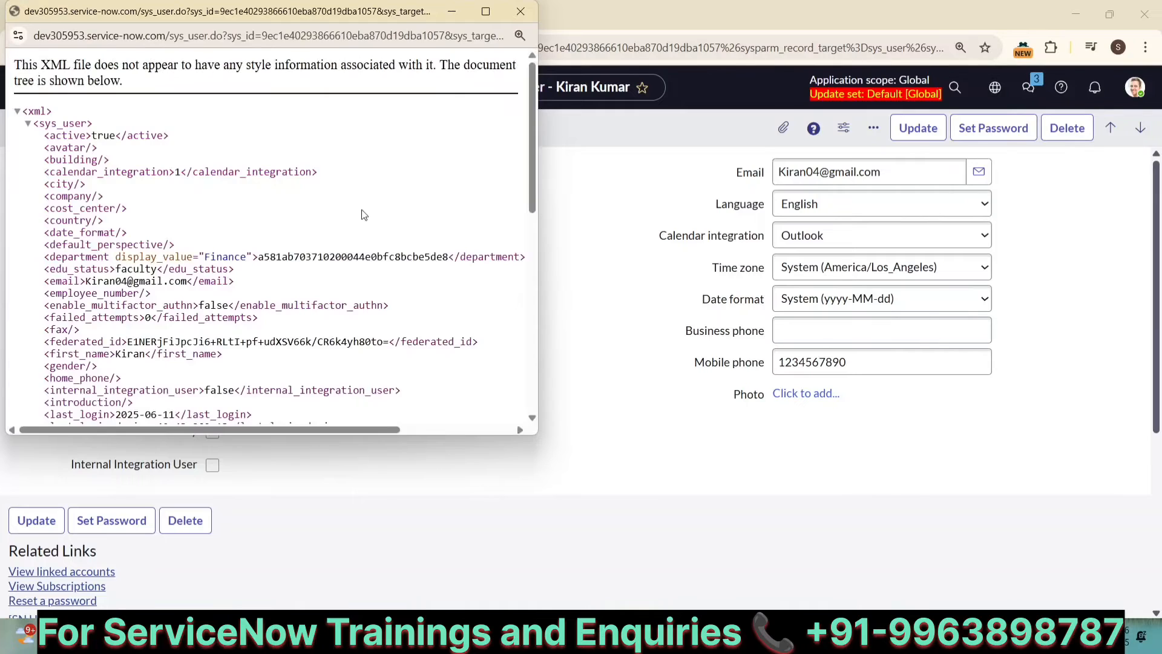
{"action": "left_click", "coordinate": [485, 11]}
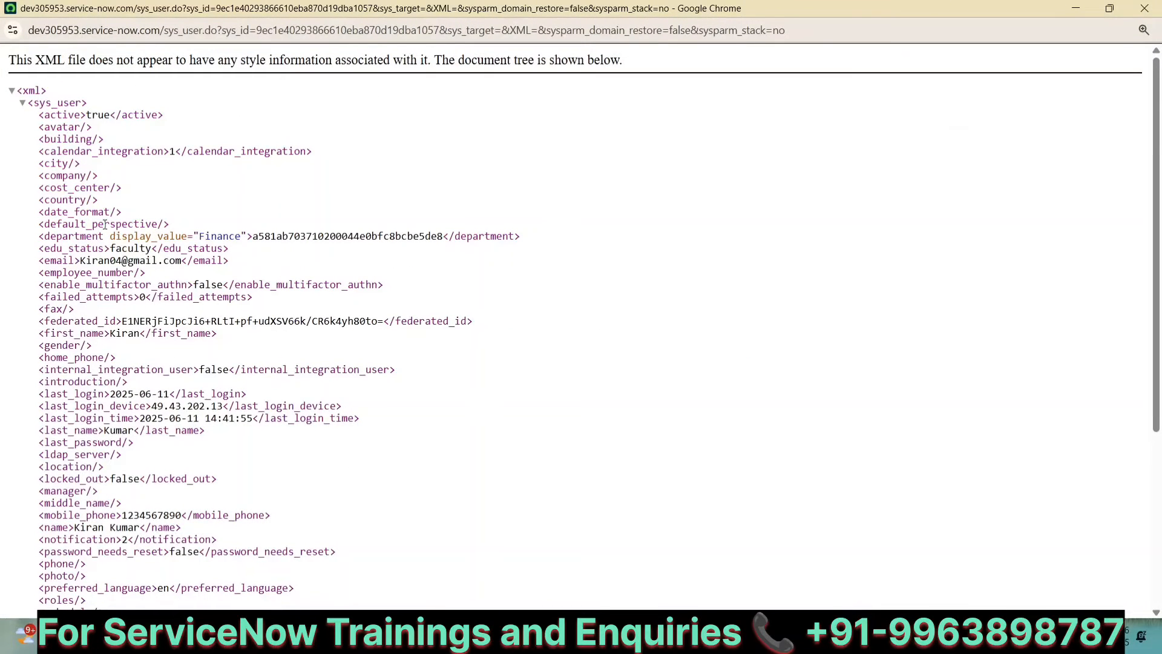
{"action": "scroll", "coordinate": [105, 224], "scroll_direction": "down", "scroll_amount": 4}
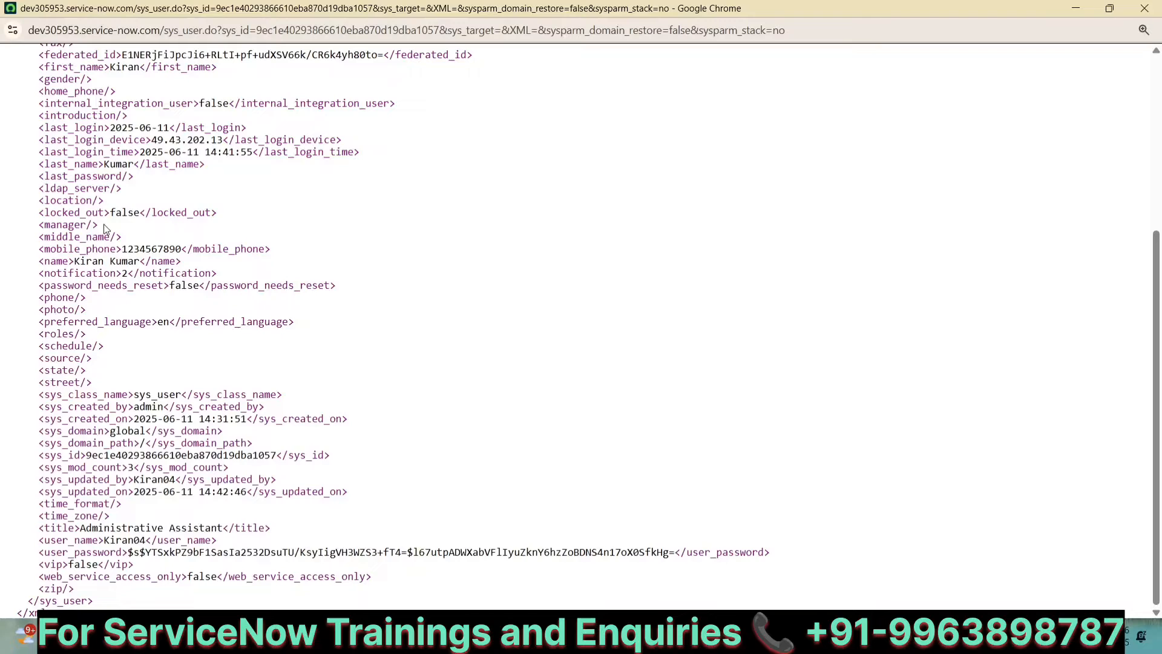
Step: Examine the user record's XML from the opening xml tag down to the closing sys_user tag
{"action": "scroll", "coordinate": [104, 224], "scroll_direction": "up", "scroll_amount": 5}
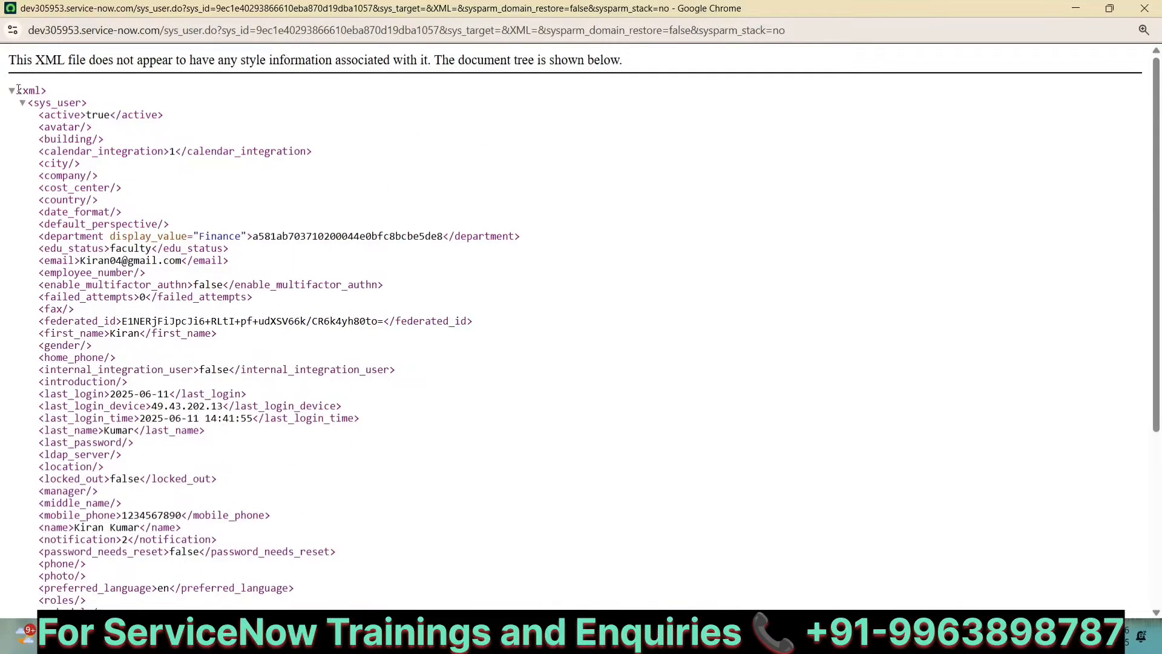
{"action": "left_click_drag", "start_coordinate": [17, 91], "coordinate": [92, 108]}
{"action": "scroll", "coordinate": [94, 105], "scroll_direction": "down", "scroll_amount": 4}
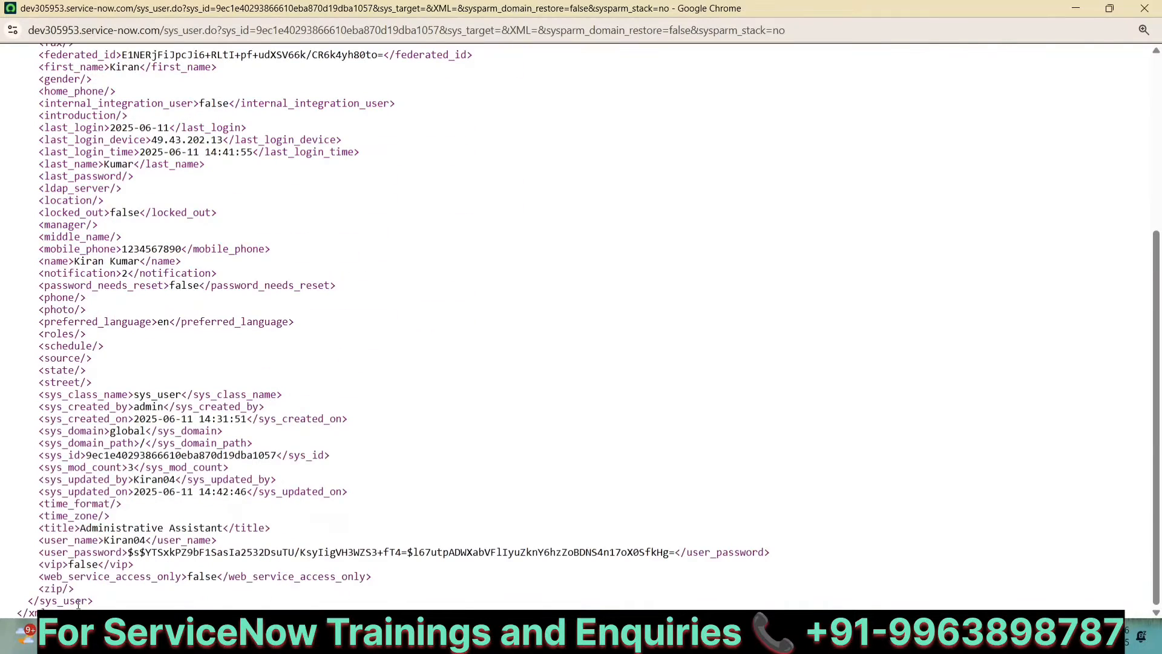
{"action": "left_click_drag", "start_coordinate": [53, 608], "coordinate": [28, 599]}
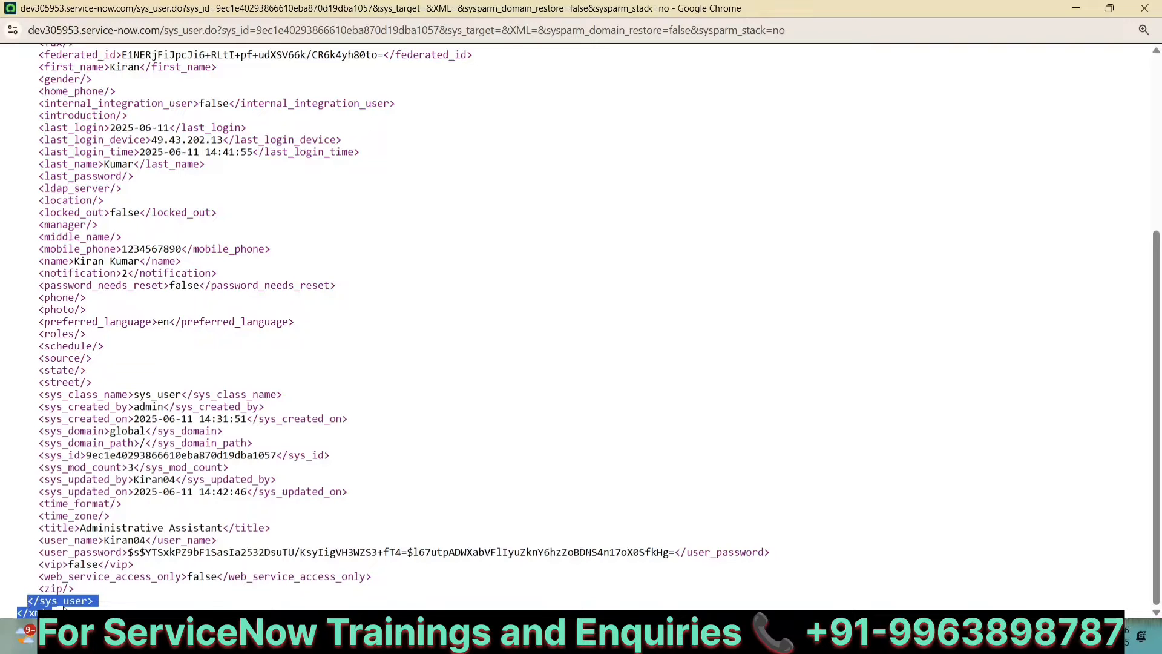
{"action": "scroll", "coordinate": [385, 327], "scroll_direction": "up", "scroll_amount": 5}
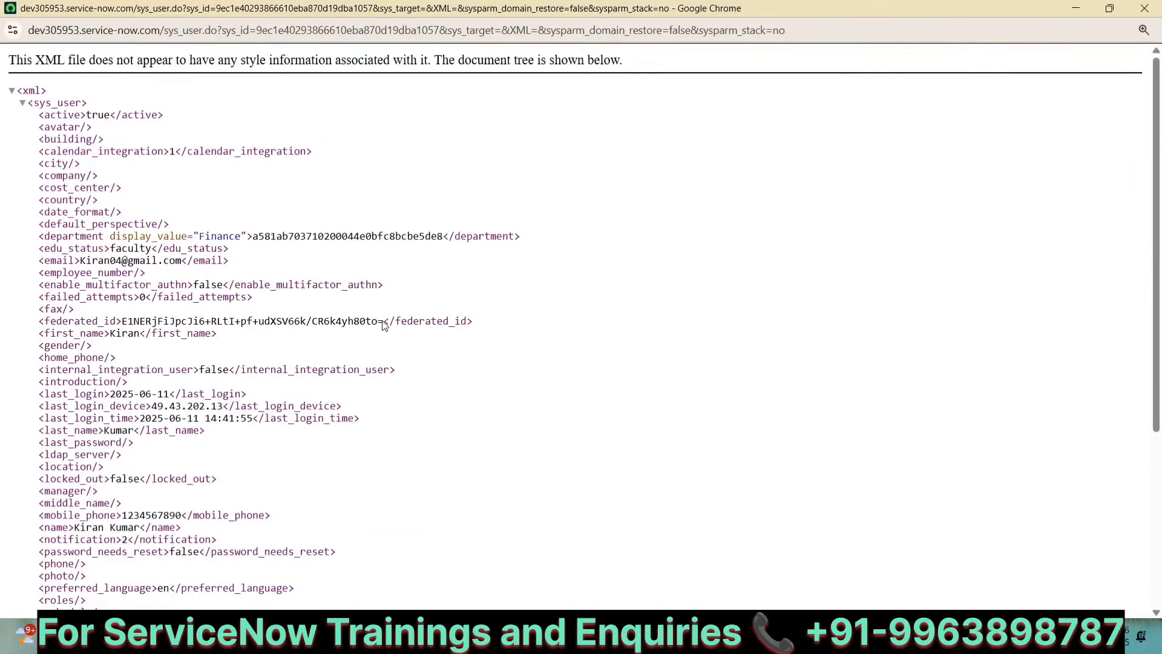
Step: Leave the XML view, return to the notes and add several blank lines below the Extended Markup Language line
{"action": "left_click", "coordinate": [1071, 9]}
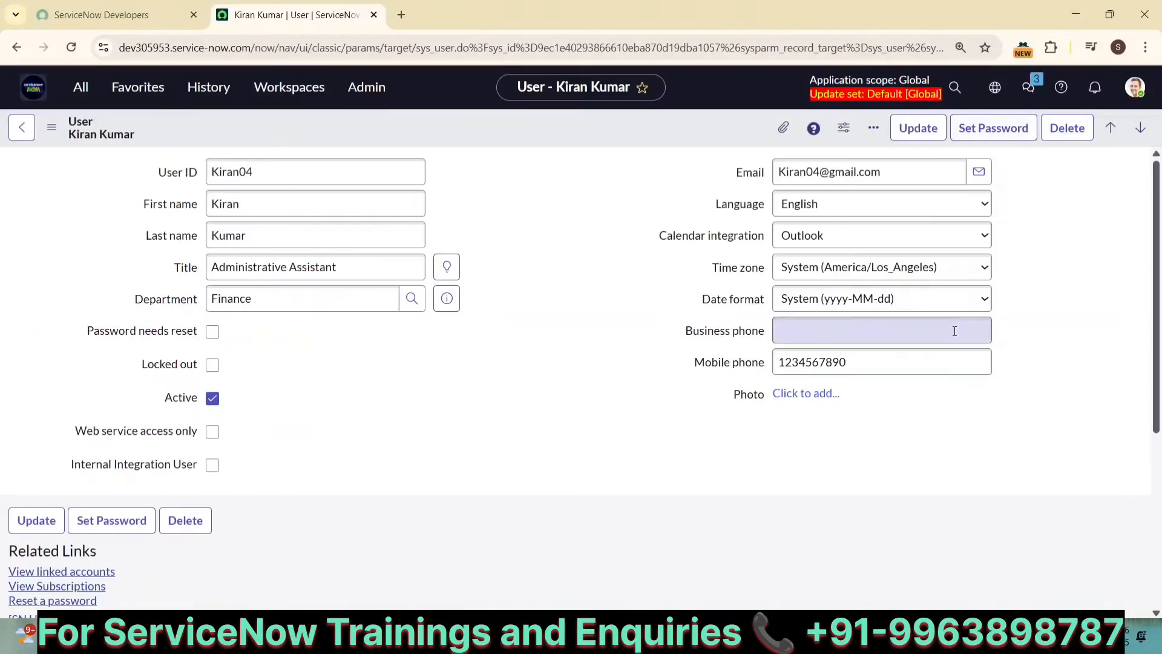
{"action": "left_click", "coordinate": [832, 634]}
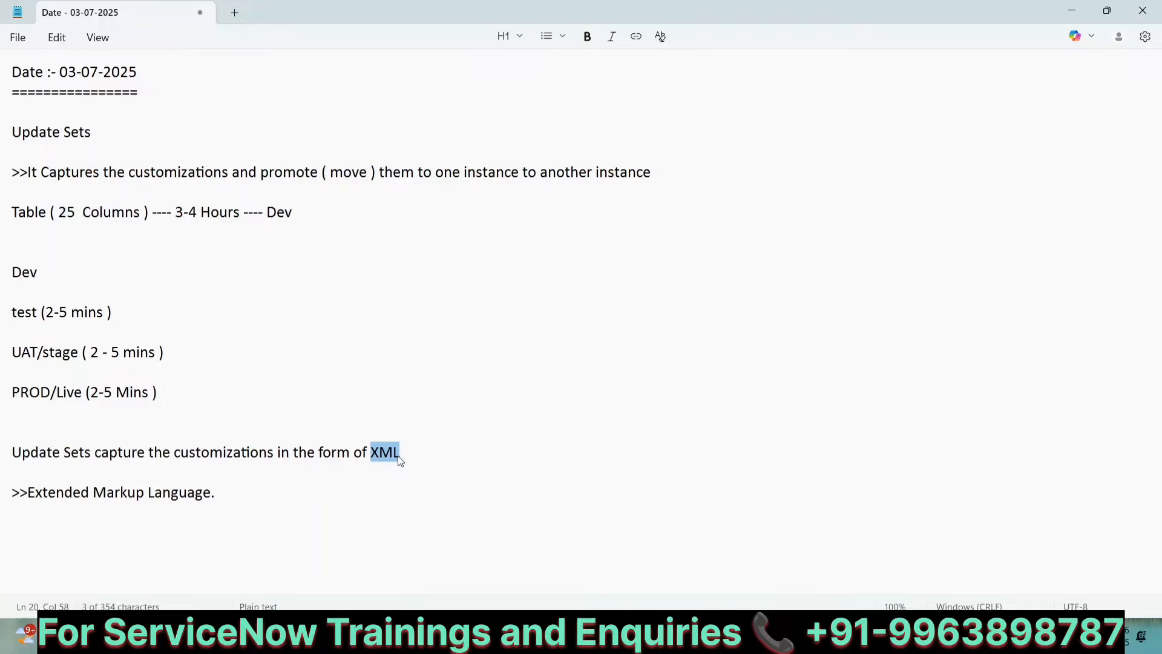
{"action": "left_click", "coordinate": [227, 499]}
{"action": "key", "text": "Return"}
{"action": "key", "text": "Return"}
{"action": "key", "text": "Return"}
{"action": "key", "text": "Return"}
{"action": "key", "text": "Return"}
{"action": "key", "text": "Return"}
{"action": "key", "text": "Return"}
{"action": "key", "text": "Return"}
{"action": "key", "text": "Return"}
{"action": "key", "text": "Return"}
{"action": "key", "text": "Return"}
{"action": "key", "text": "Return"}
{"action": "key", "text": "Return"}
{"action": "key", "text": "Return"}
{"action": "key", "text": "Return"}
{"action": "key", "text": "Return"}
{"action": "key", "text": "Return"}
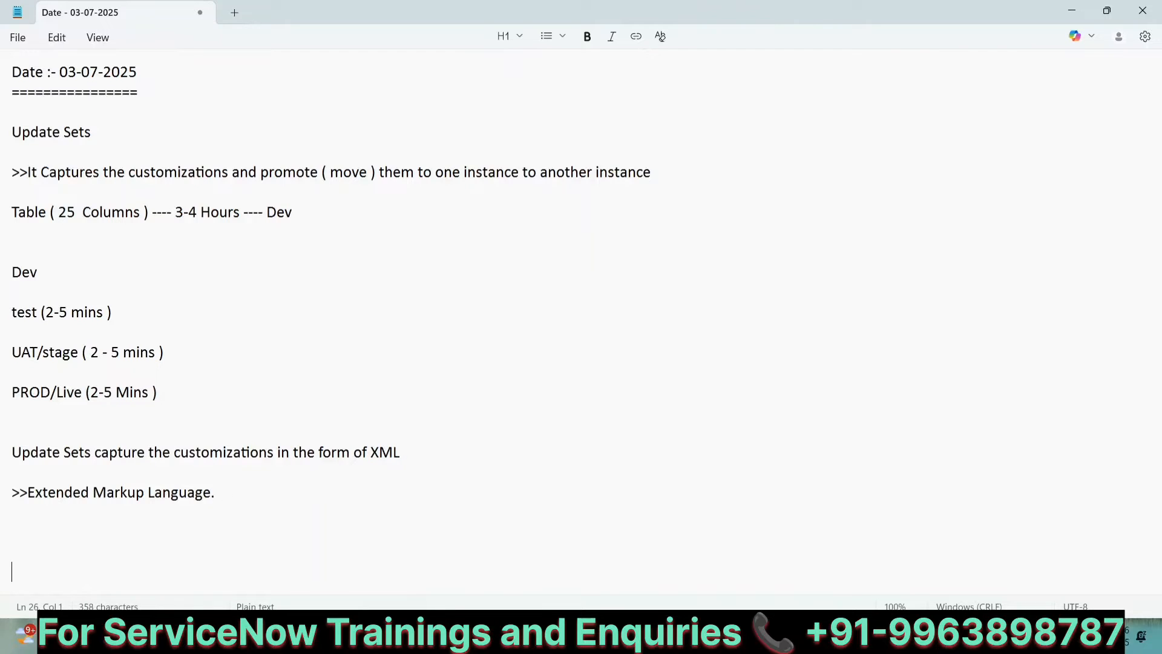
{"action": "key", "text": "Return"}
{"action": "key", "text": "Return"}
{"action": "key", "text": "Return"}
{"action": "key", "text": "Return"}
{"action": "key", "text": "Return"}
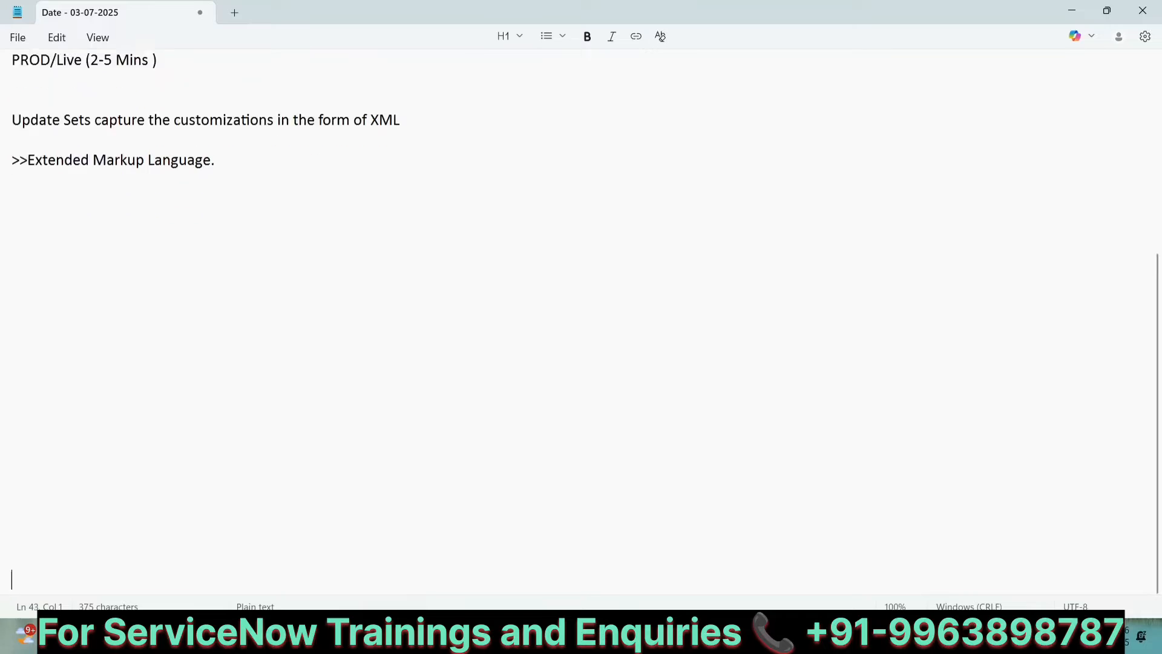
Step: Write a "Path" line followed by "All--- Local Update Sets---" in the notes
{"action": "left_click", "coordinate": [28, 197]}
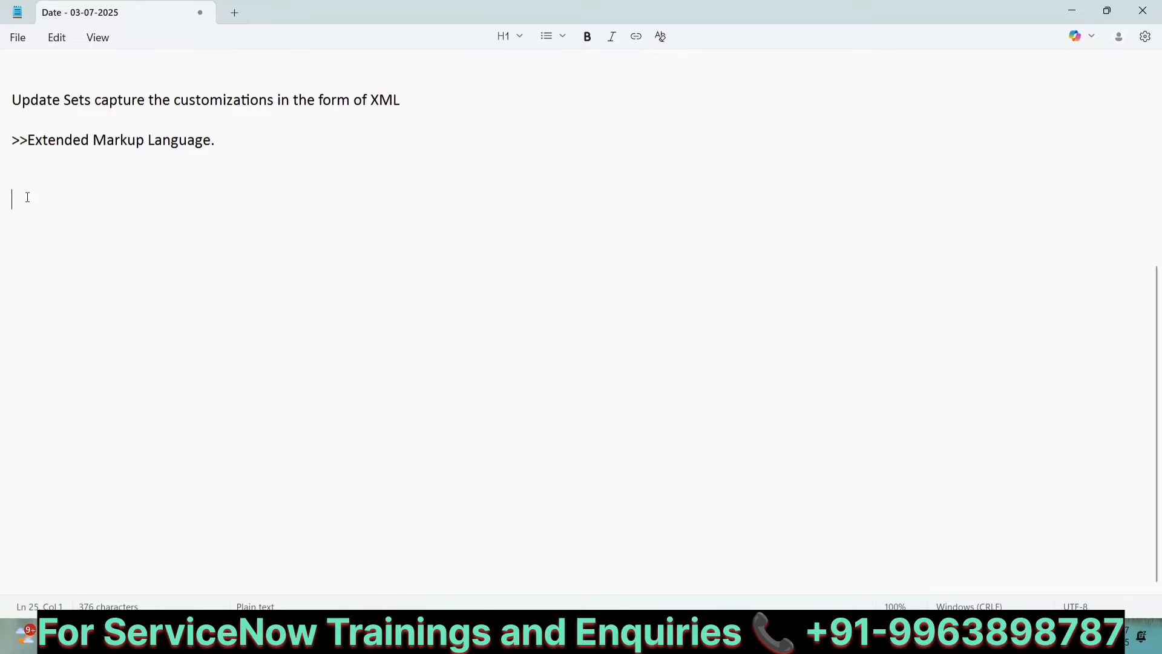
{"action": "type", "text": "Path"}
{"action": "key", "text": "Return"}
{"action": "key", "text": "Return"}
{"action": "type", "text": "A"}
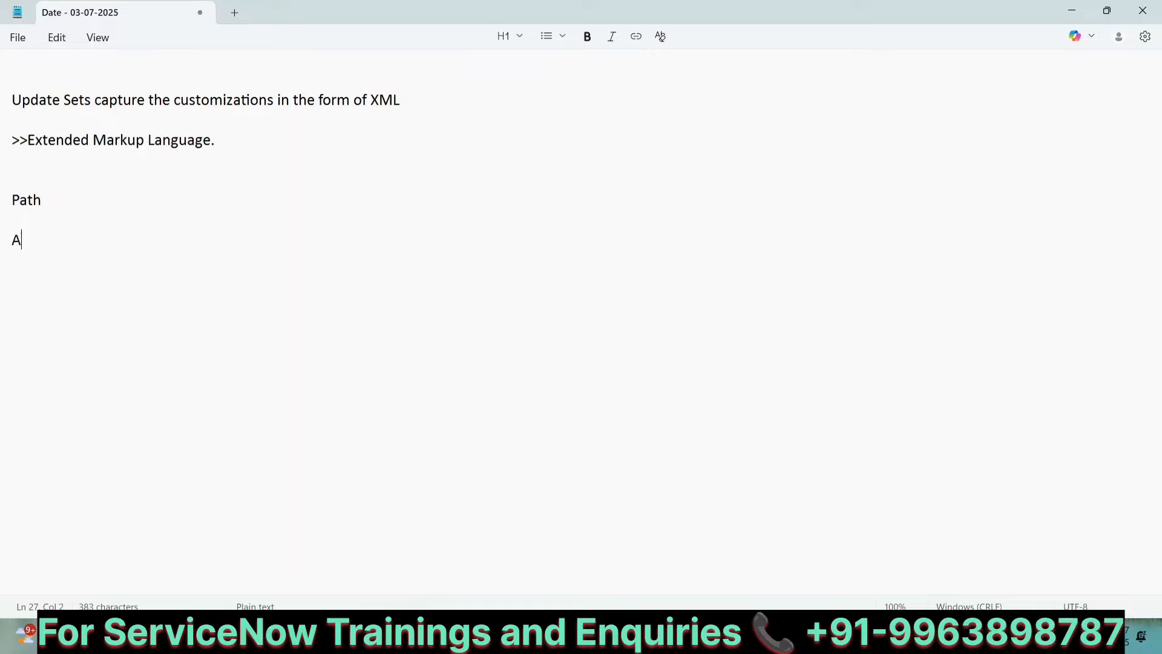
{"action": "type", "text": "ll--- :"}
{"action": "key", "text": "BackSpace"}
{"action": "type", "text": "Local "}
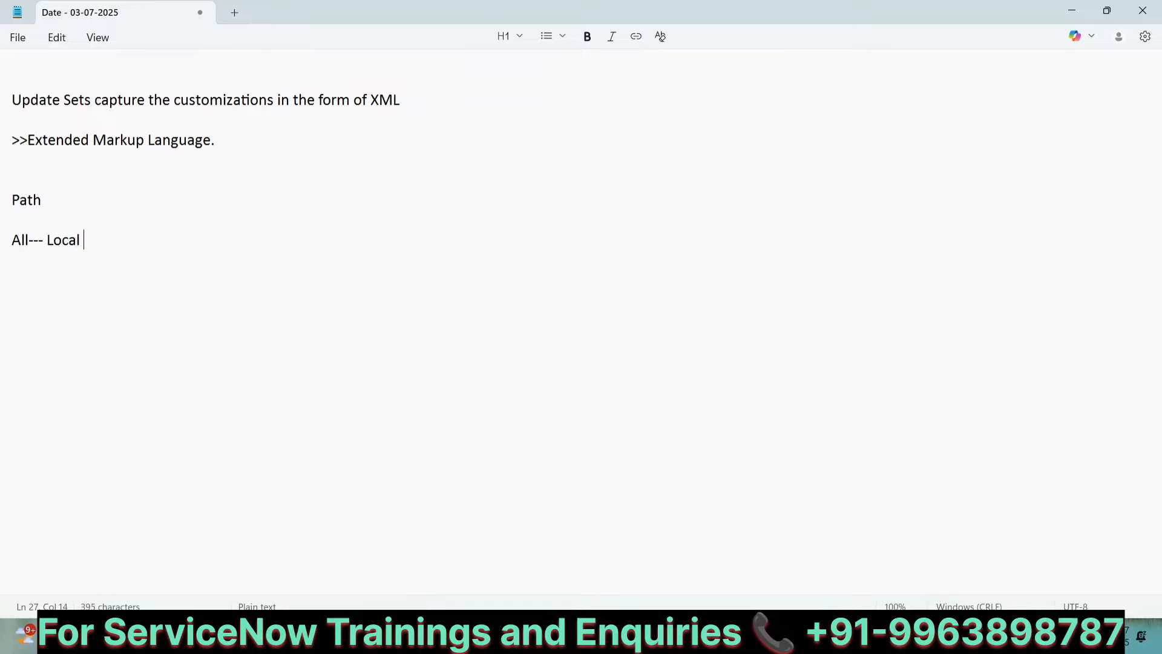
{"action": "type", "text": "Update S"}
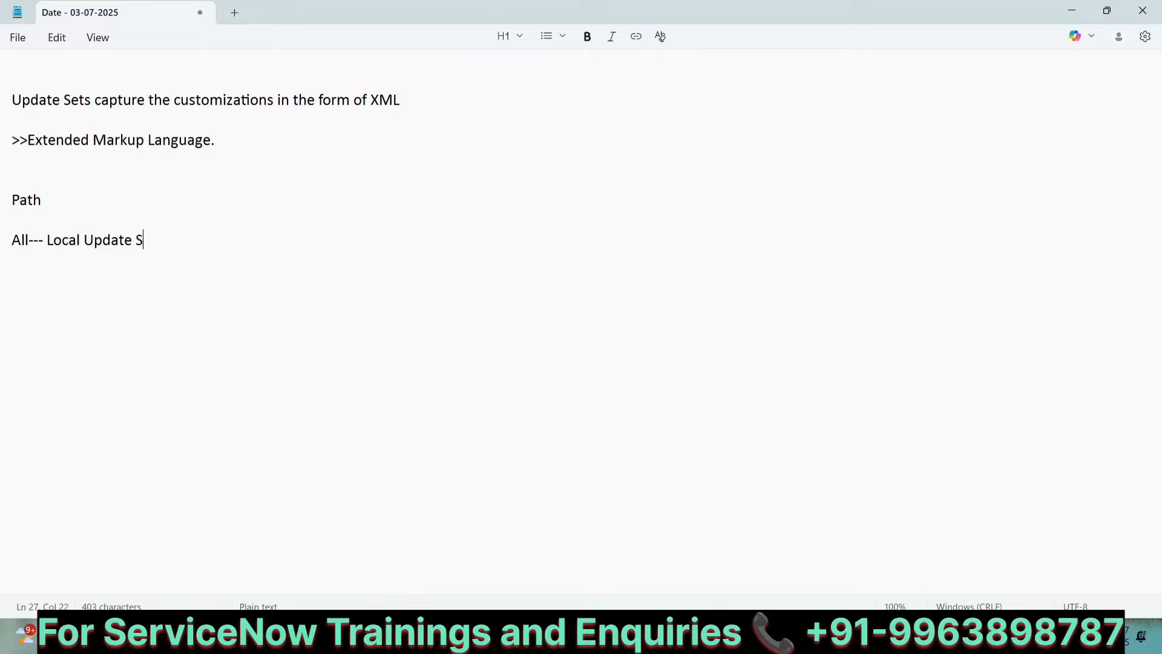
{"action": "type", "text": "ets---"}
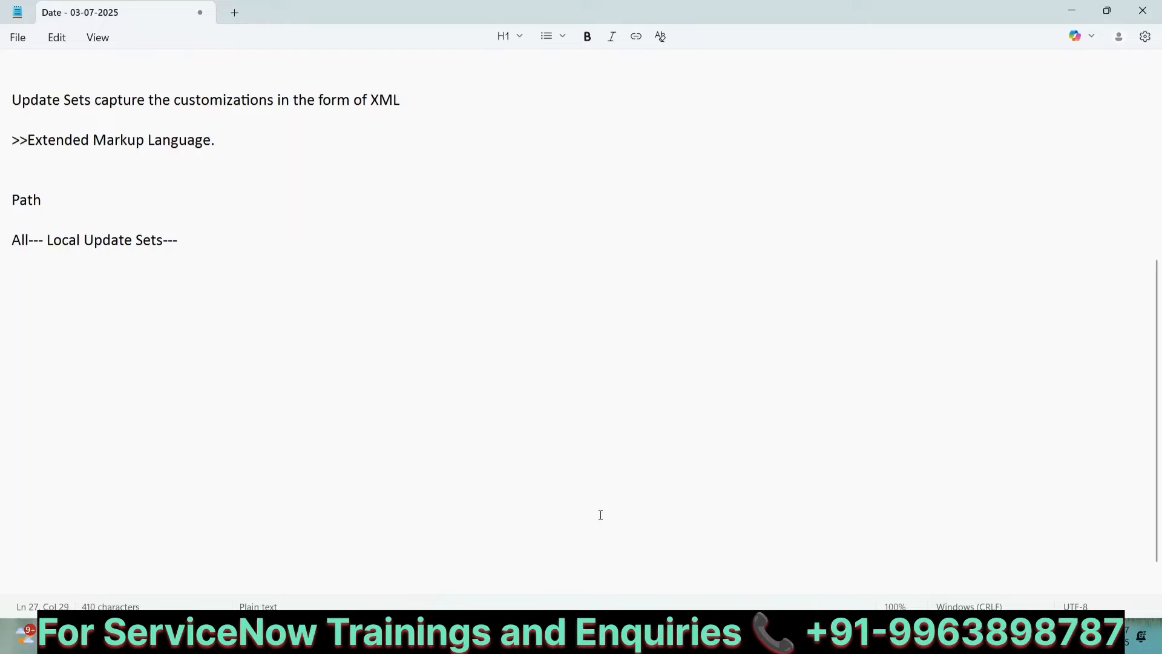
Step: Switch to the ServiceNow tab and open Local Update Sets by filtering the All menu for "local update"
{"action": "left_click", "coordinate": [783, 638]}
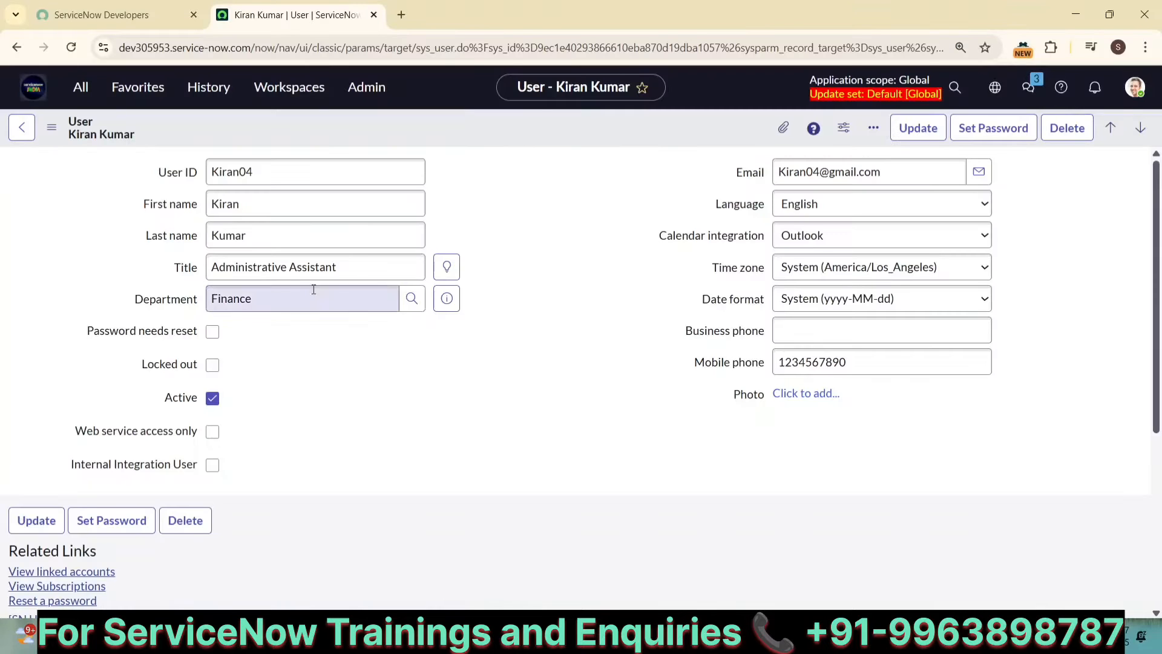
{"action": "left_click", "coordinate": [23, 89]}
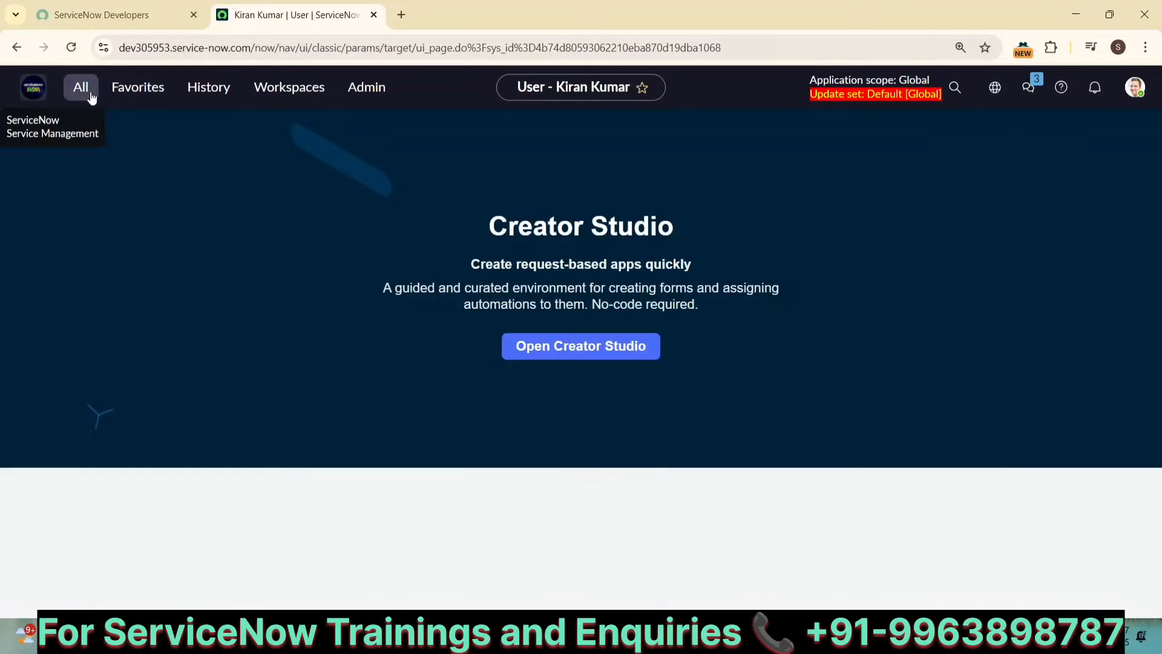
{"action": "left_click", "coordinate": [96, 92]}
{"action": "type", "text": "lo"}
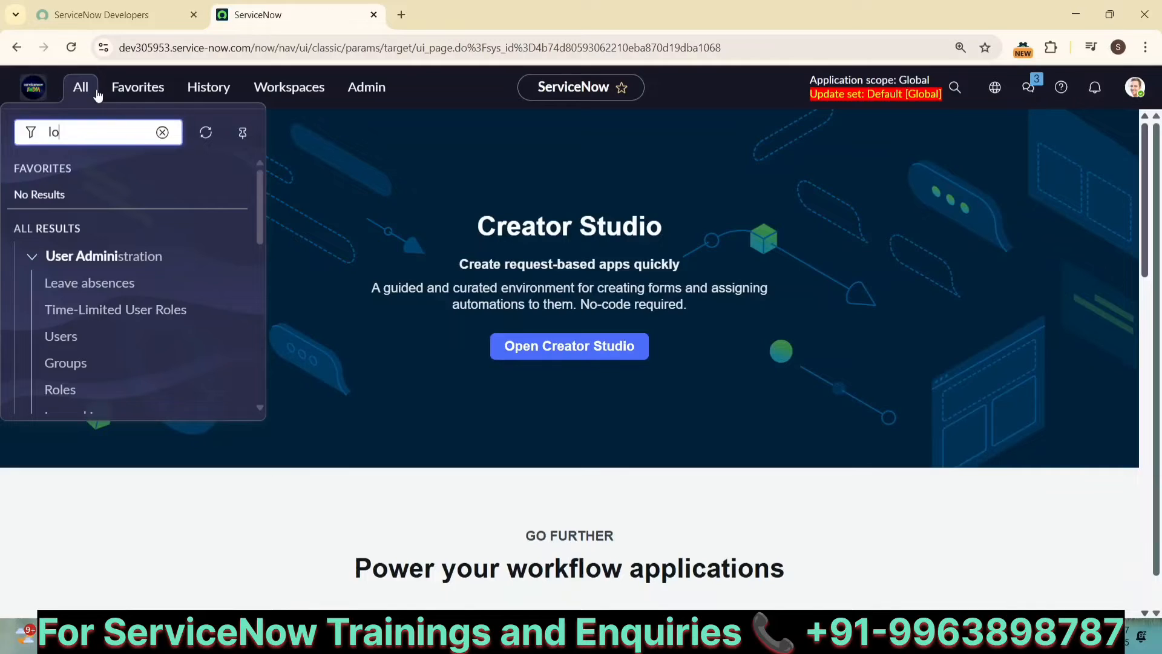
{"action": "type", "text": "cal update"}
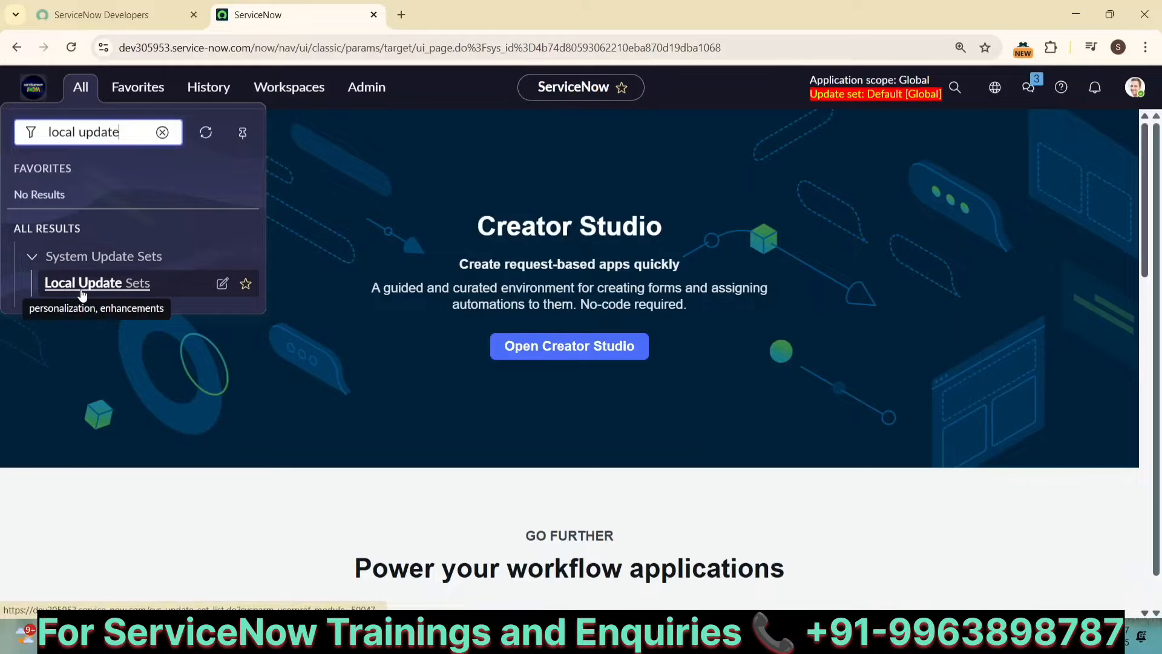
{"action": "left_click", "coordinate": [126, 289]}
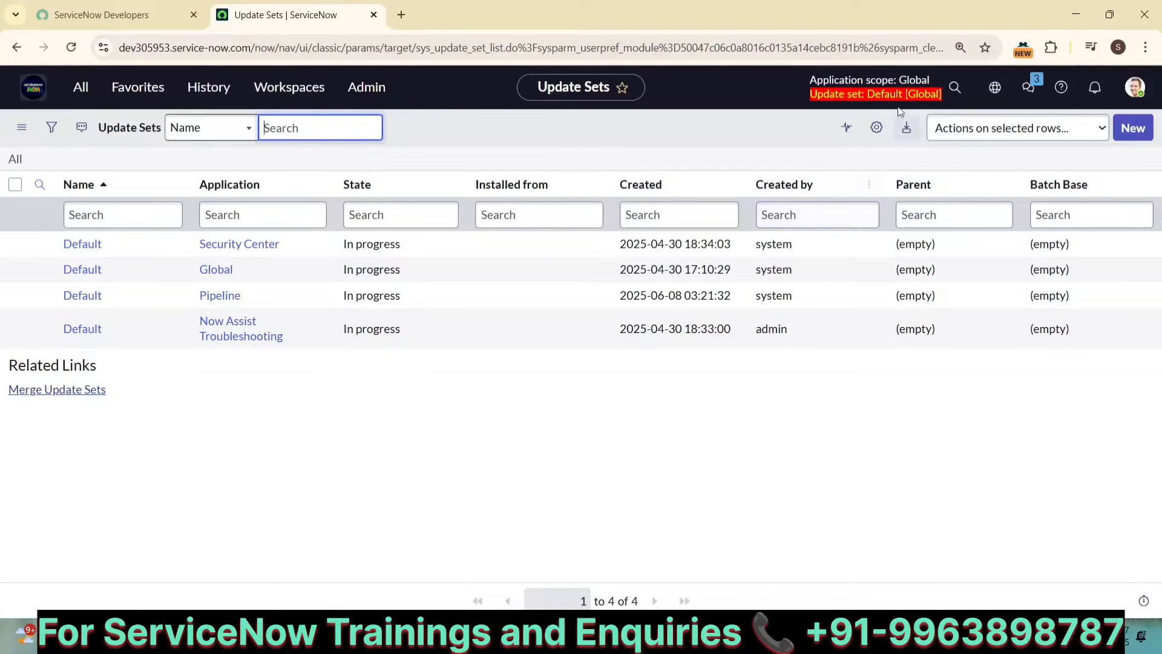
Step: Open the Default update set belonging to the Global application
{"action": "left_click", "coordinate": [993, 95]}
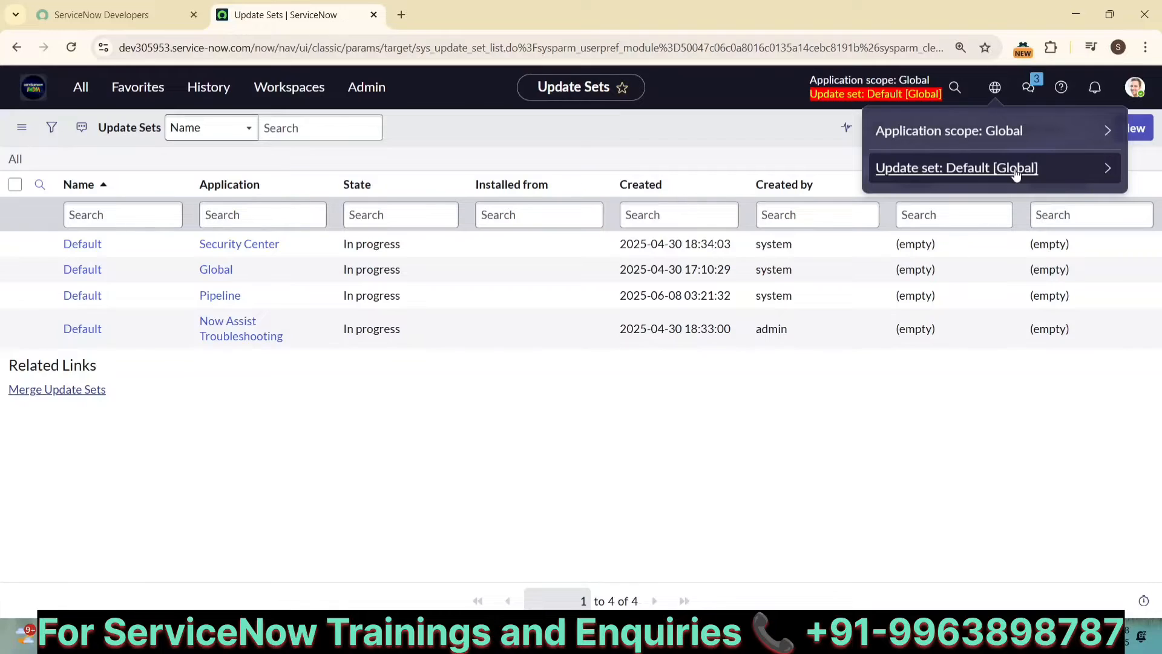
{"action": "left_click", "coordinate": [542, 436]}
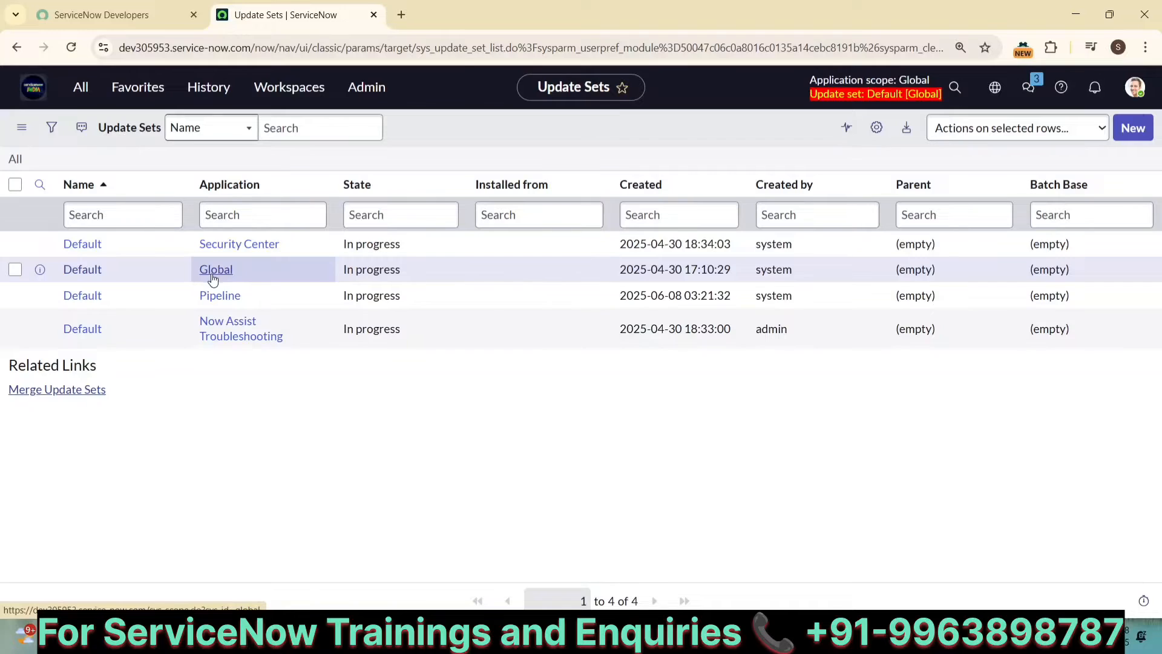
{"action": "left_click", "coordinate": [83, 272]}
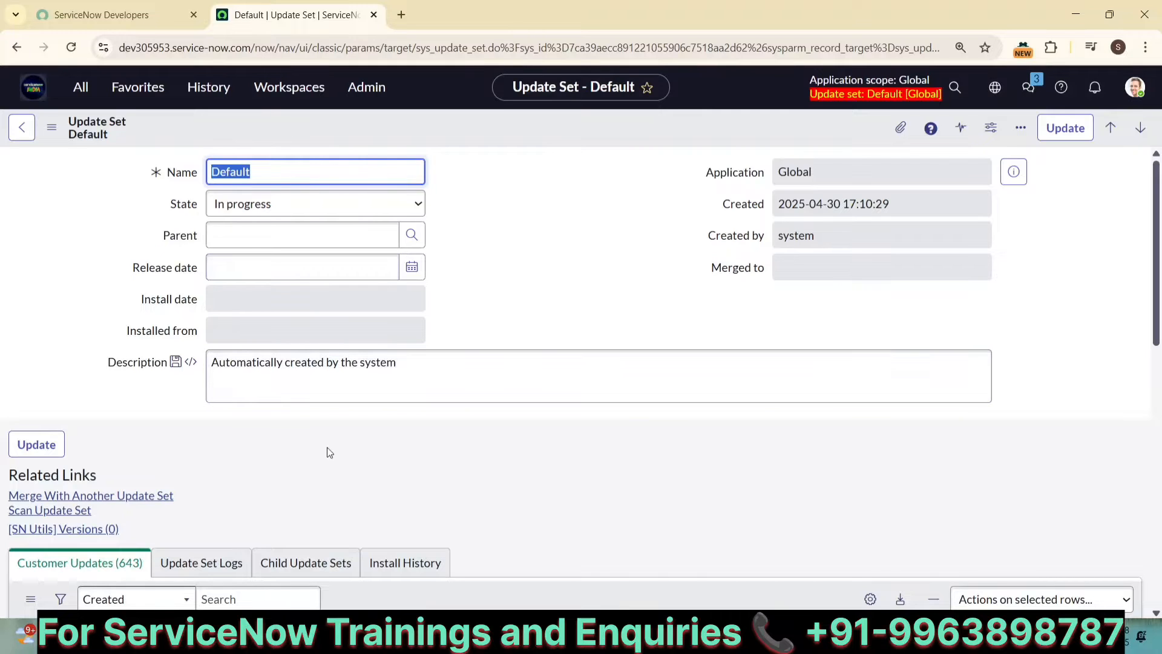
Step: Browse the Customer Updates list of the Default update set across several pages
{"action": "scroll", "coordinate": [329, 451], "scroll_direction": "down", "scroll_amount": 4}
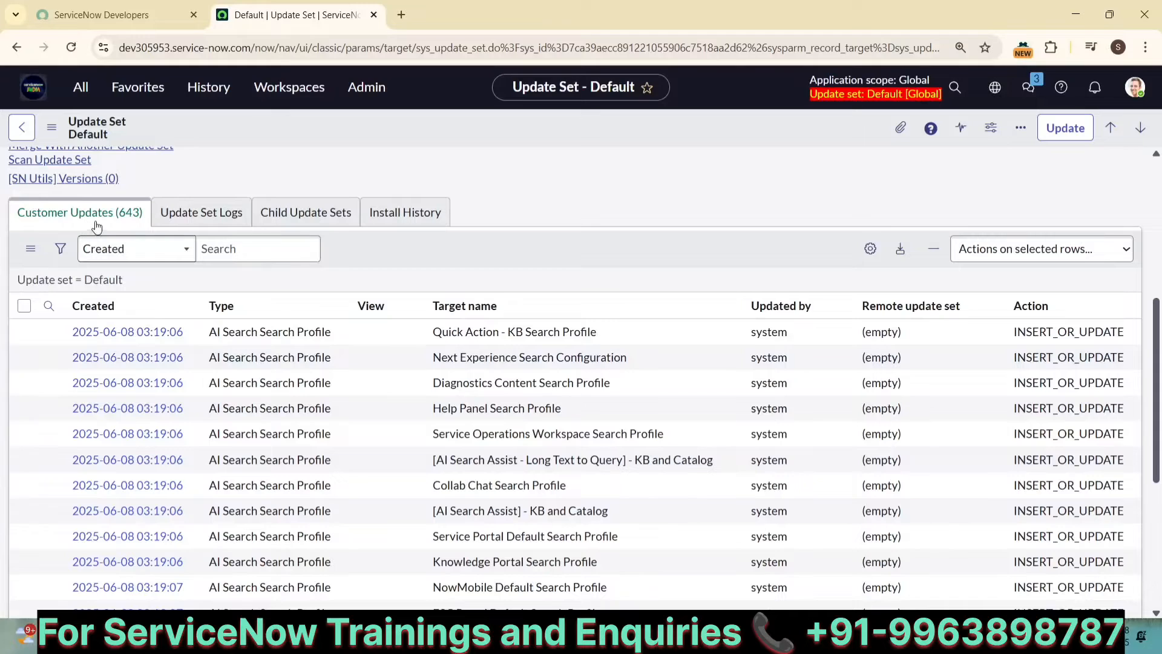
{"action": "scroll", "coordinate": [517, 442], "scroll_direction": "down", "scroll_amount": 5}
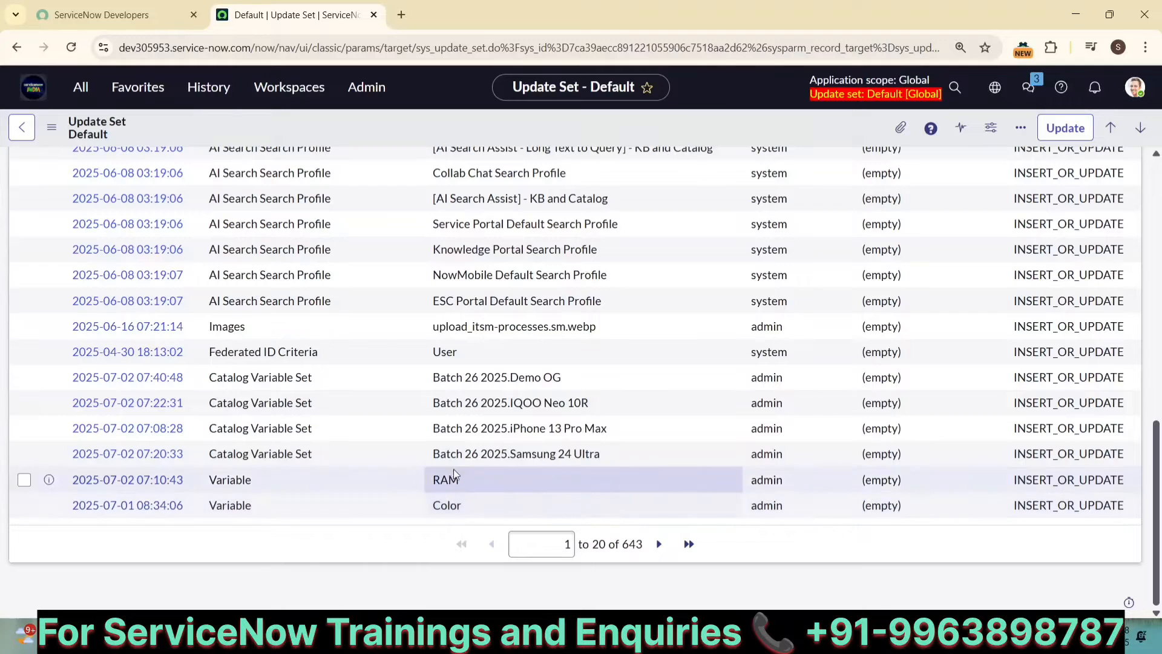
{"action": "left_click", "coordinate": [659, 552]}
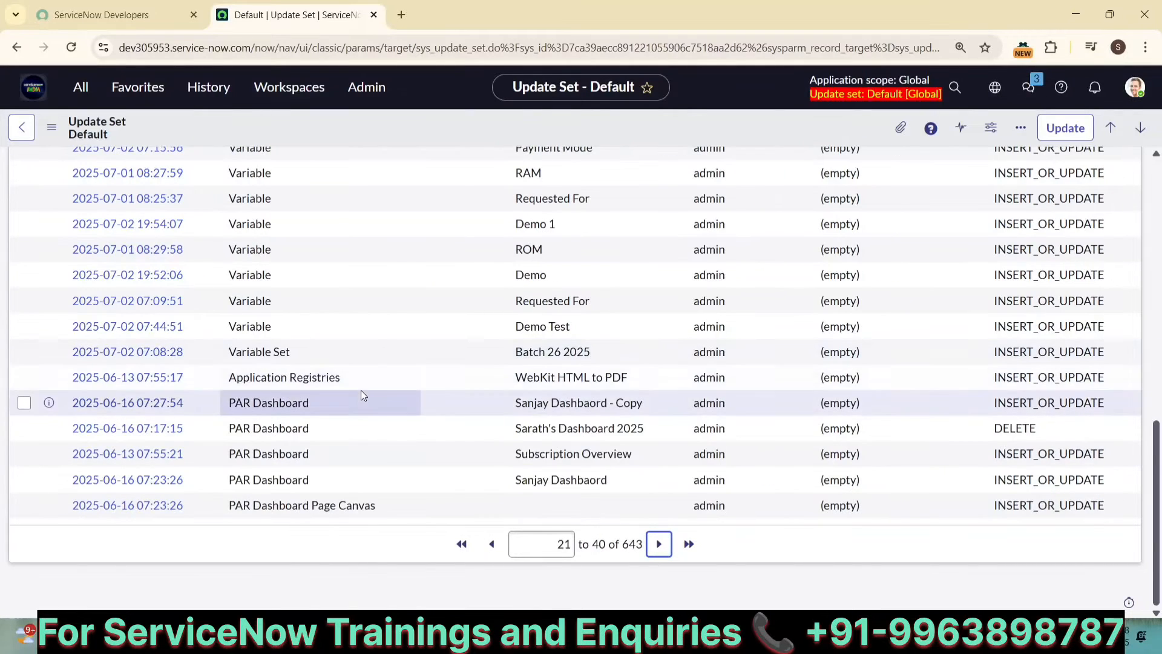
{"action": "scroll", "coordinate": [361, 390], "scroll_direction": "up", "scroll_amount": 3}
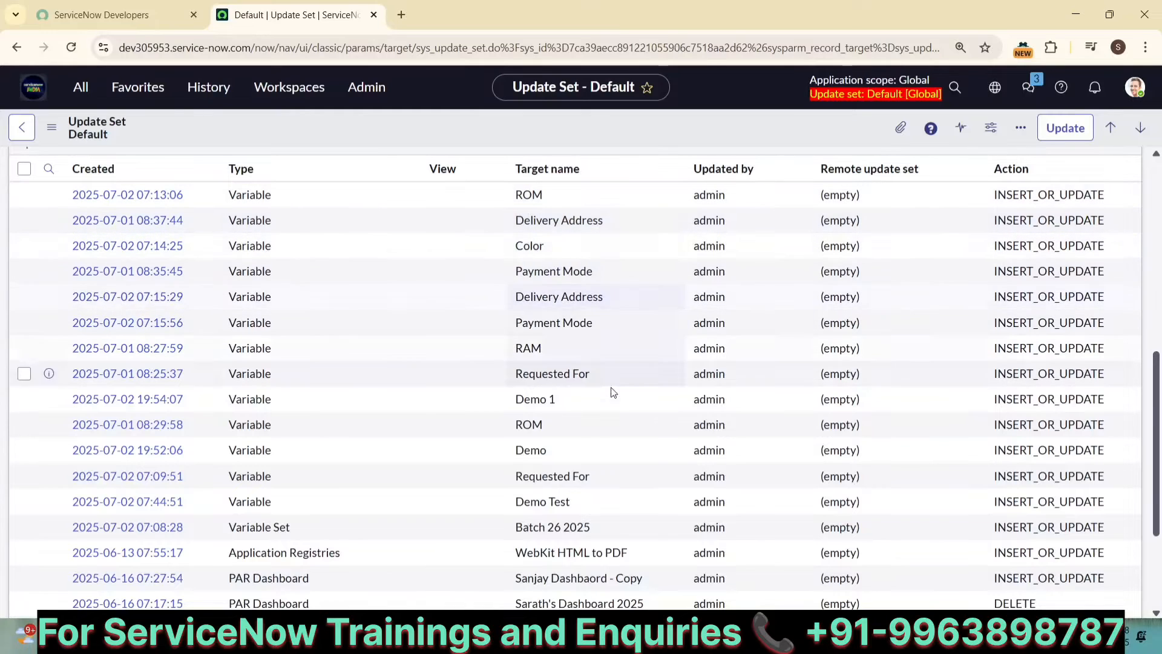
{"action": "scroll", "coordinate": [611, 387], "scroll_direction": "down", "scroll_amount": 3}
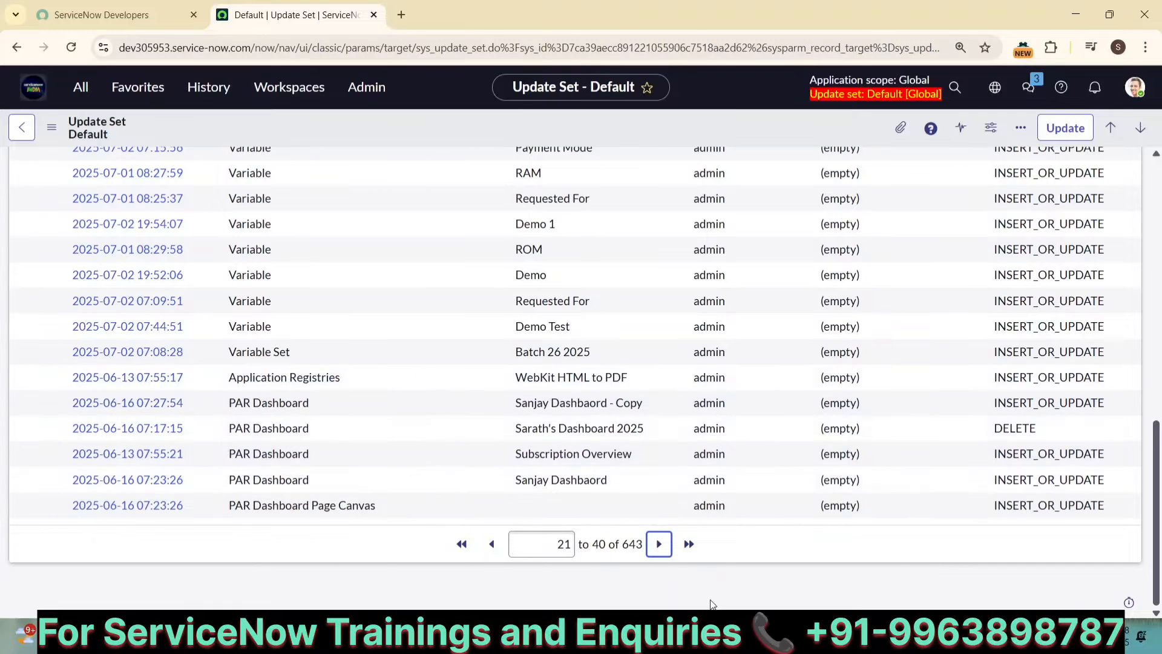
{"action": "left_click", "coordinate": [659, 544]}
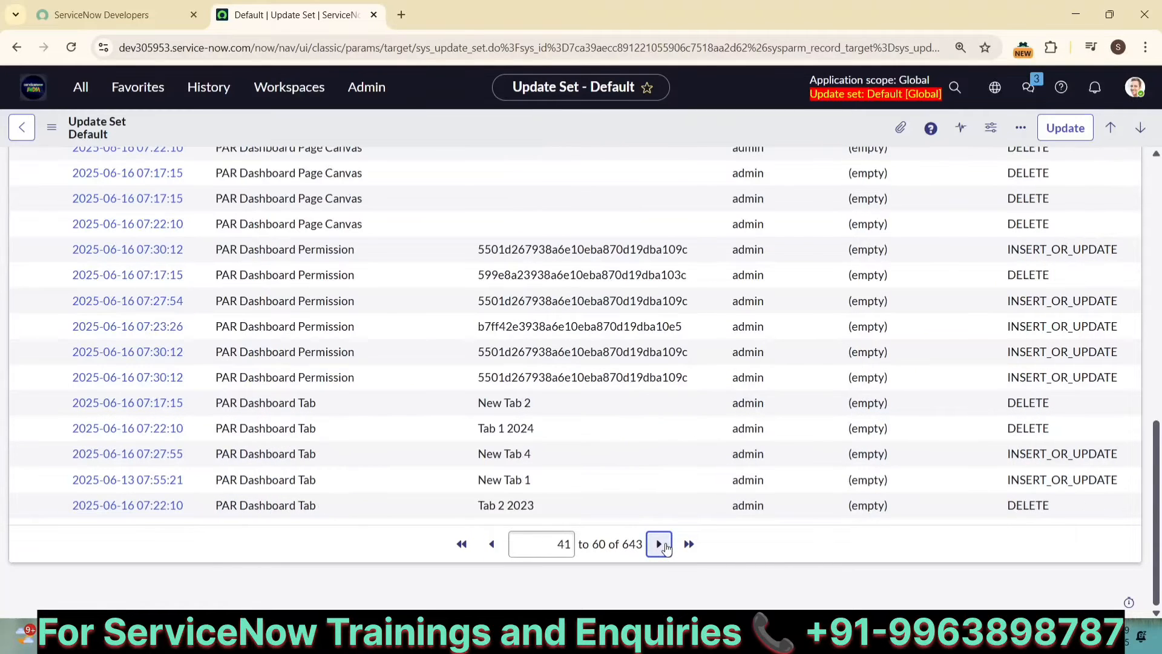
{"action": "scroll", "coordinate": [556, 363], "scroll_direction": "up", "scroll_amount": 5}
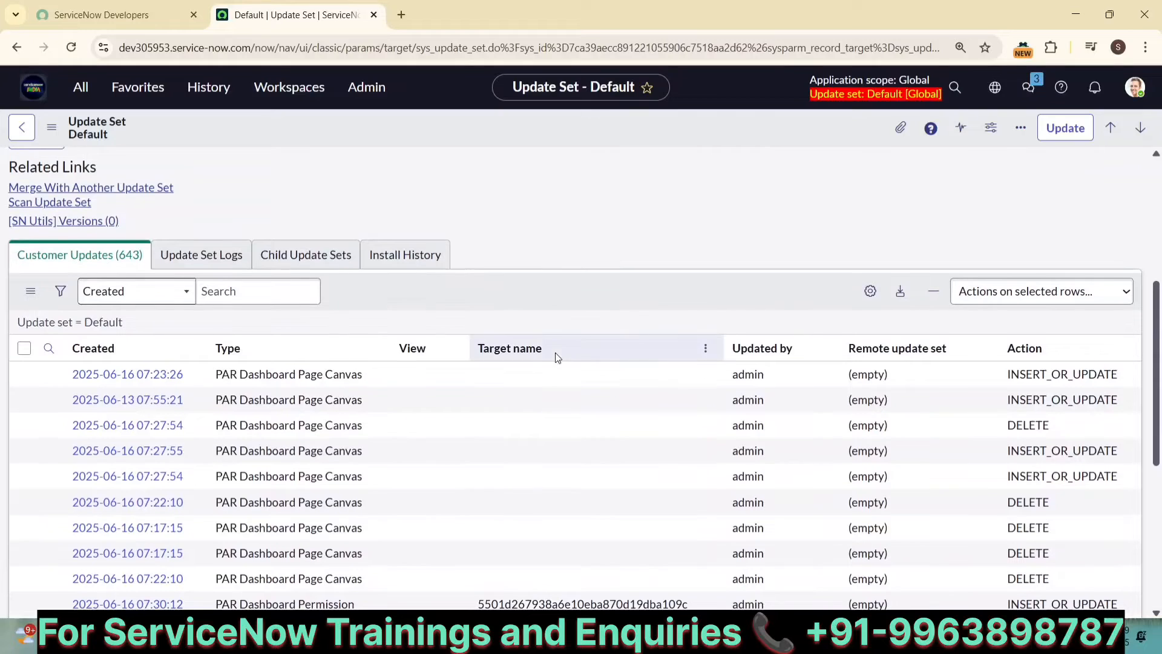
{"action": "scroll", "coordinate": [555, 354], "scroll_direction": "down", "scroll_amount": 3}
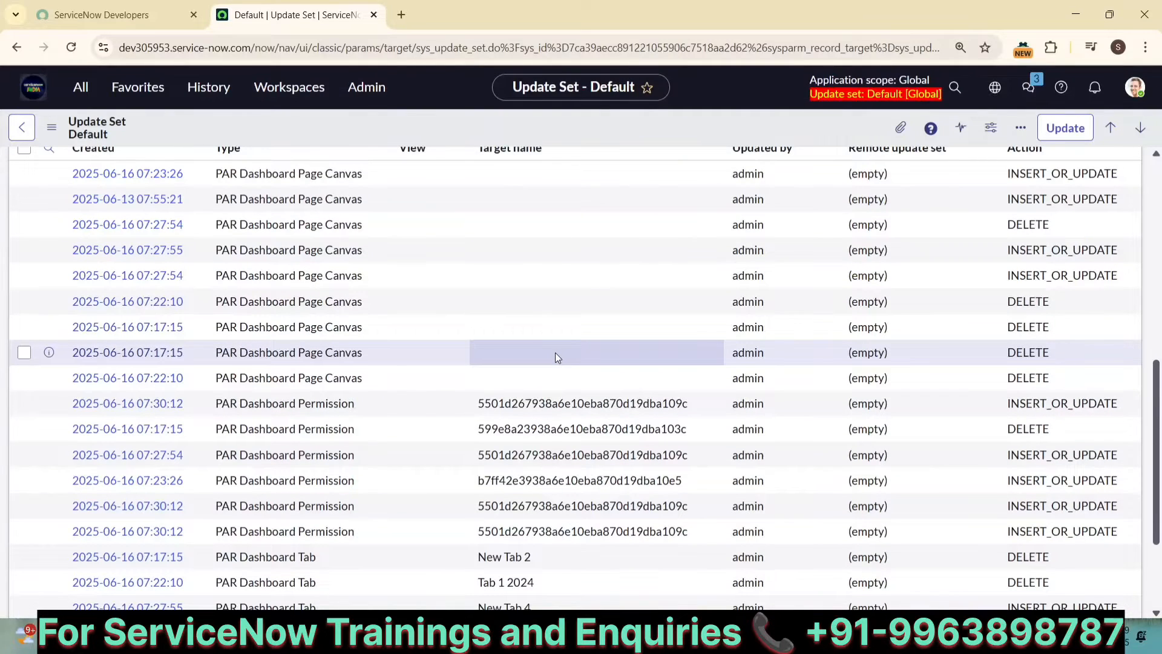
{"action": "scroll", "coordinate": [554, 353], "scroll_direction": "down", "scroll_amount": 2}
{"action": "scroll", "coordinate": [555, 352], "scroll_direction": "up", "scroll_amount": 3}
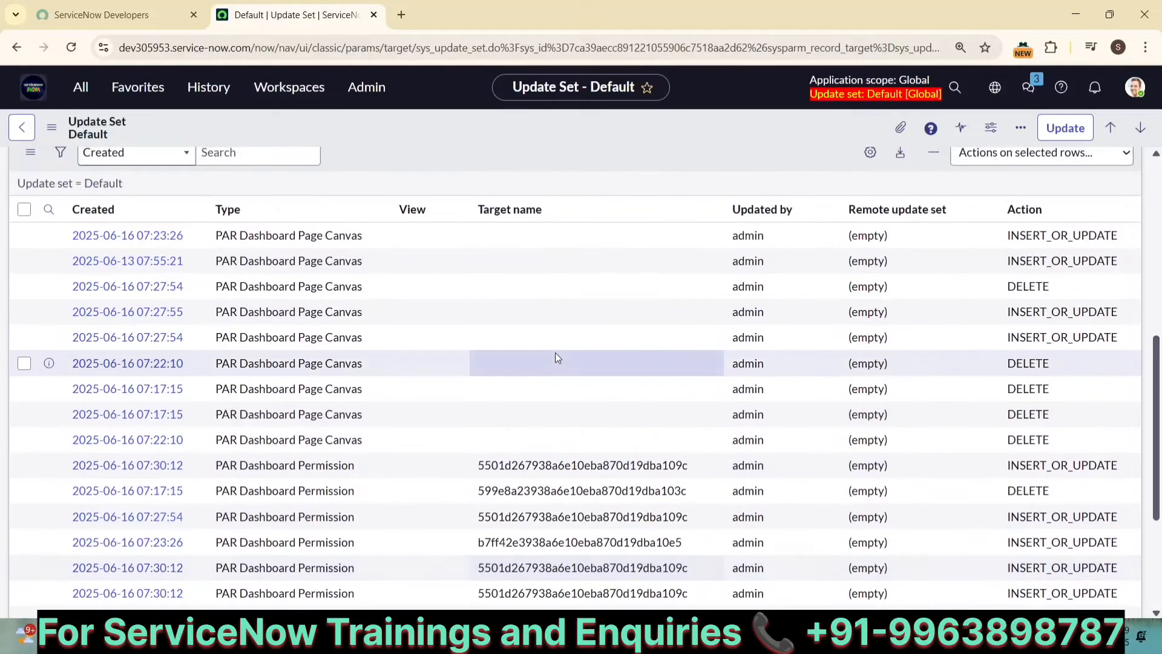
{"action": "scroll", "coordinate": [555, 352], "scroll_direction": "up", "scroll_amount": 6}
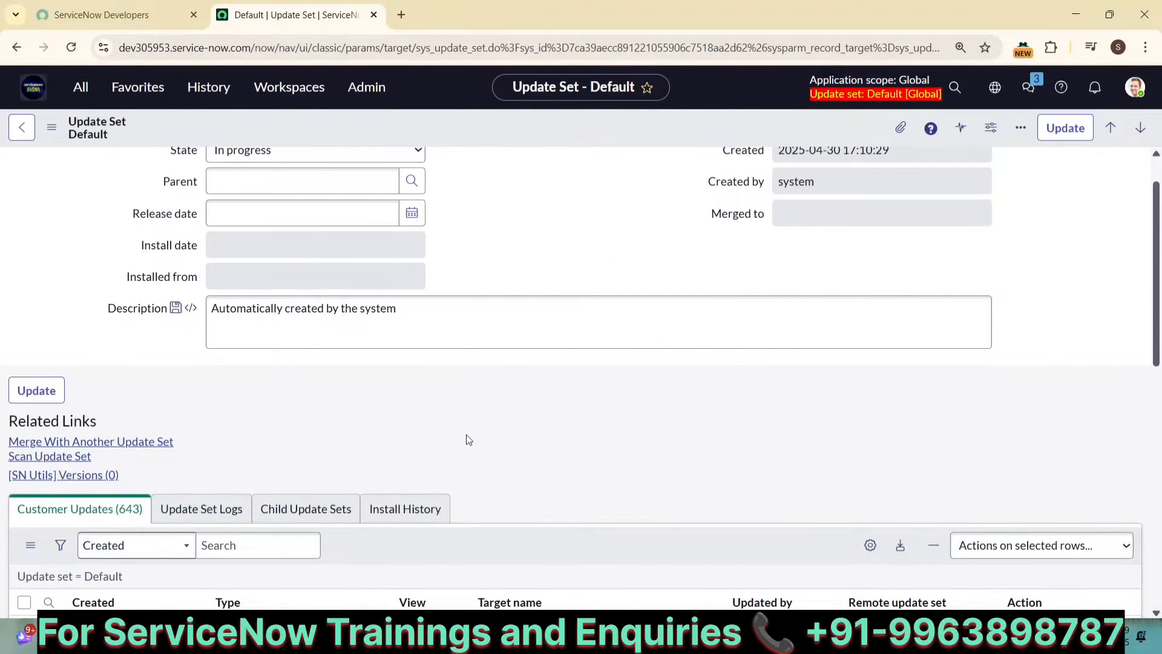
{"action": "scroll", "coordinate": [467, 436], "scroll_direction": "up", "scroll_amount": 1}
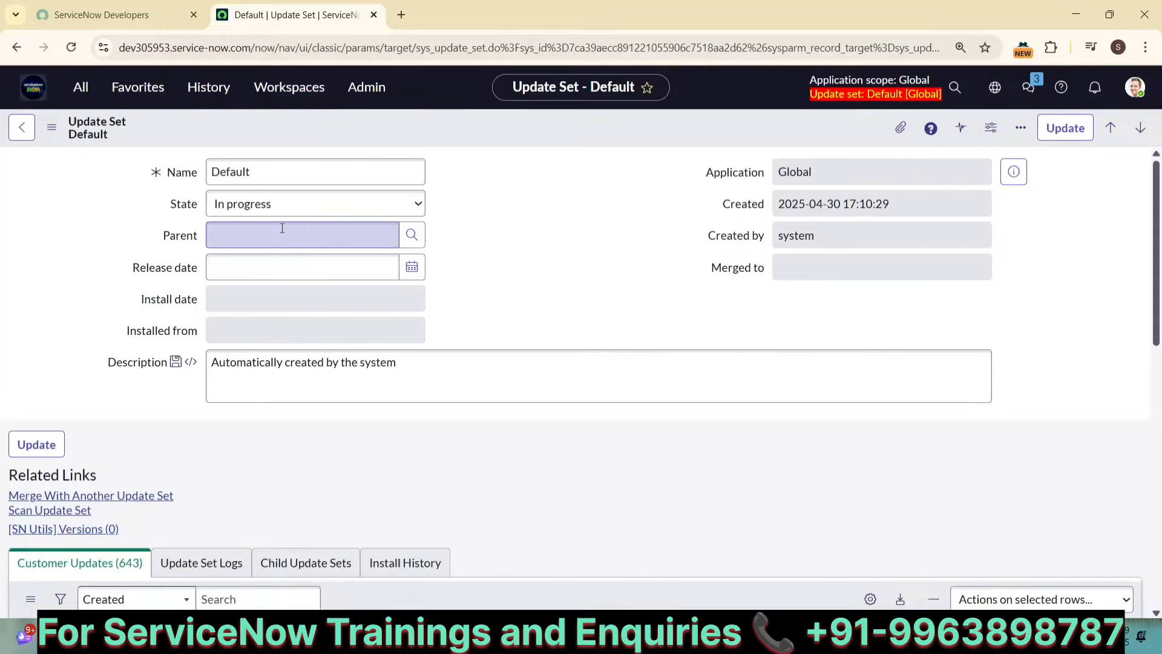
Step: Add blank lines below the path line in the notes and switch back to the Default update set
{"action": "left_click", "coordinate": [790, 566]}
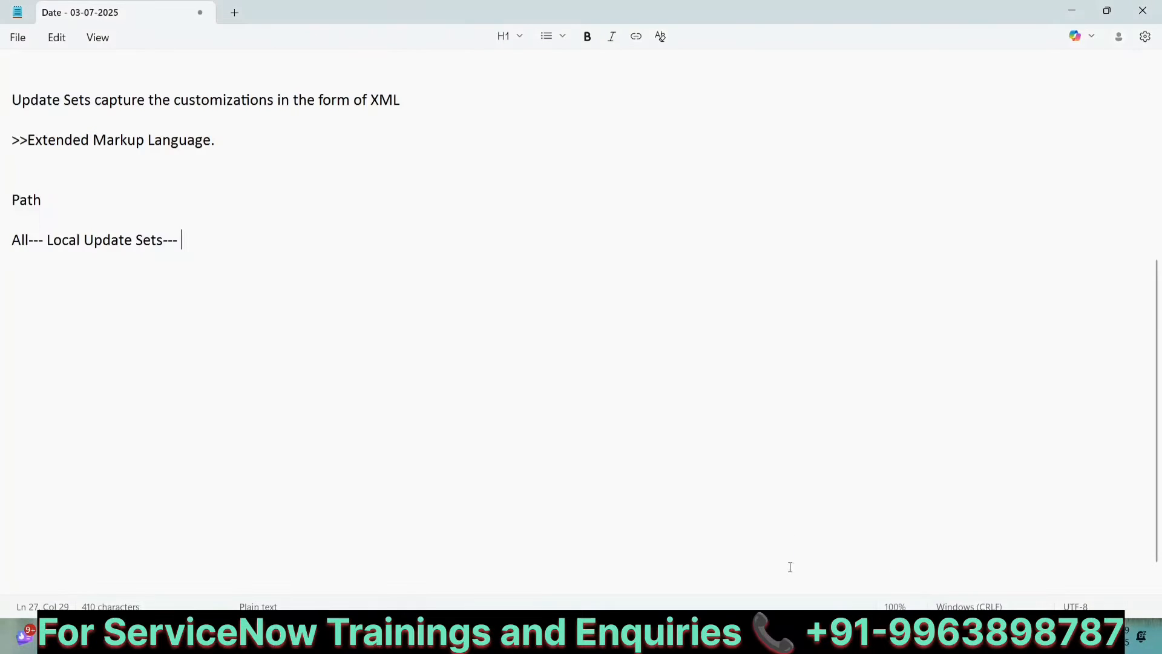
{"action": "key", "text": "Return"}
{"action": "key", "text": "Return"}
{"action": "key", "text": "Return"}
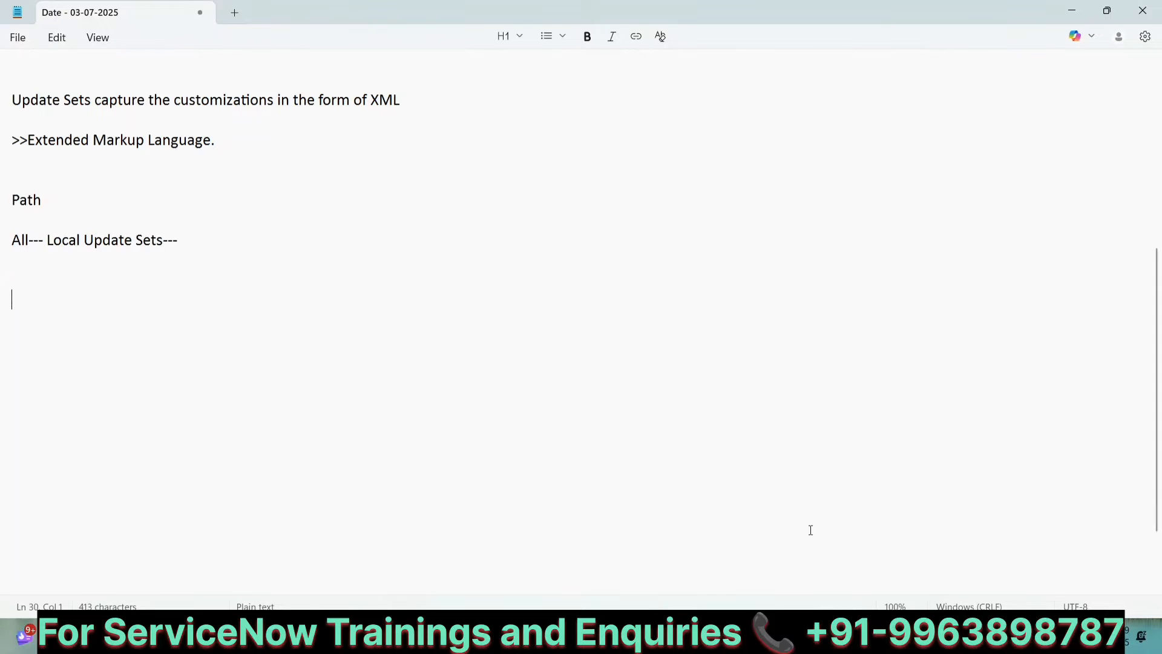
{"action": "key", "text": "alt+Tab"}
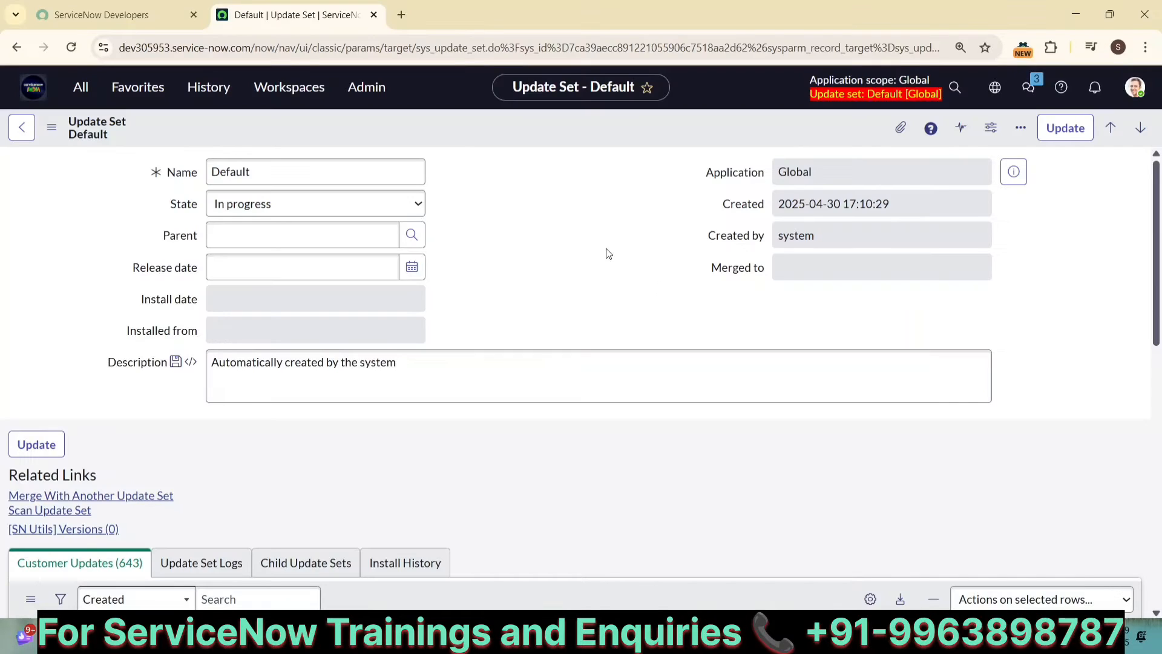
Step: Copy the table name sys_update_set from the page address and add the path "All--- sys_update_set.LIST/list" to the notes
{"action": "left_click_drag", "start_coordinate": [416, 49], "coordinate": [486, 58]}
{"action": "key", "text": "ctrl+c"}
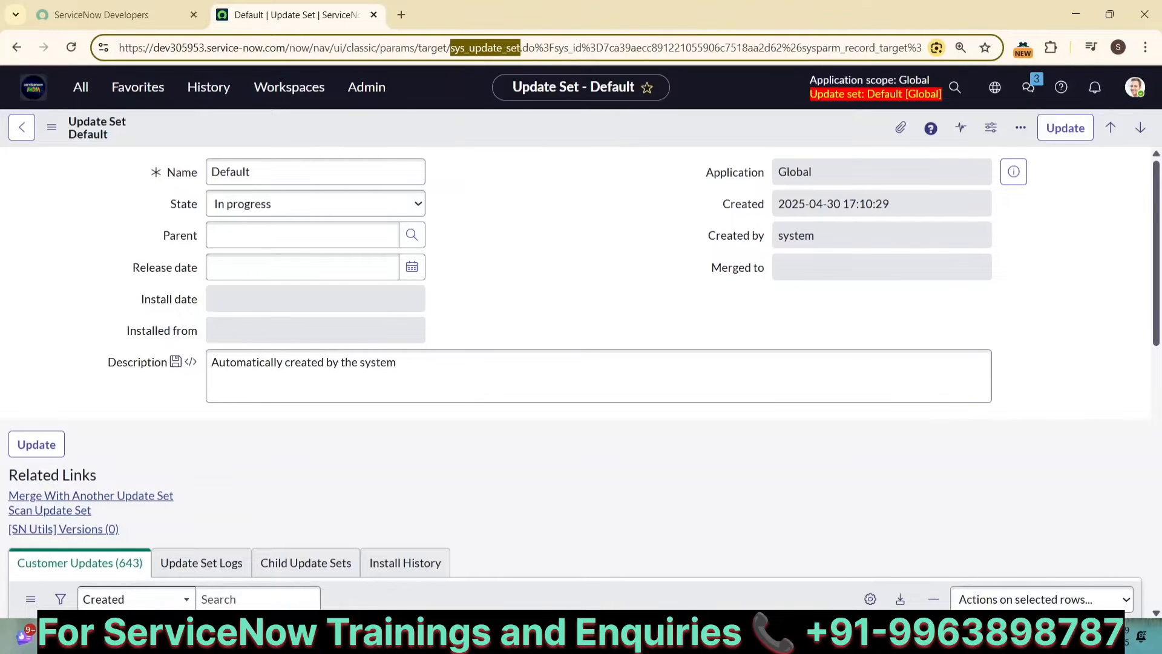
{"action": "left_click", "coordinate": [824, 635]}
{"action": "type", "text": "All---"}
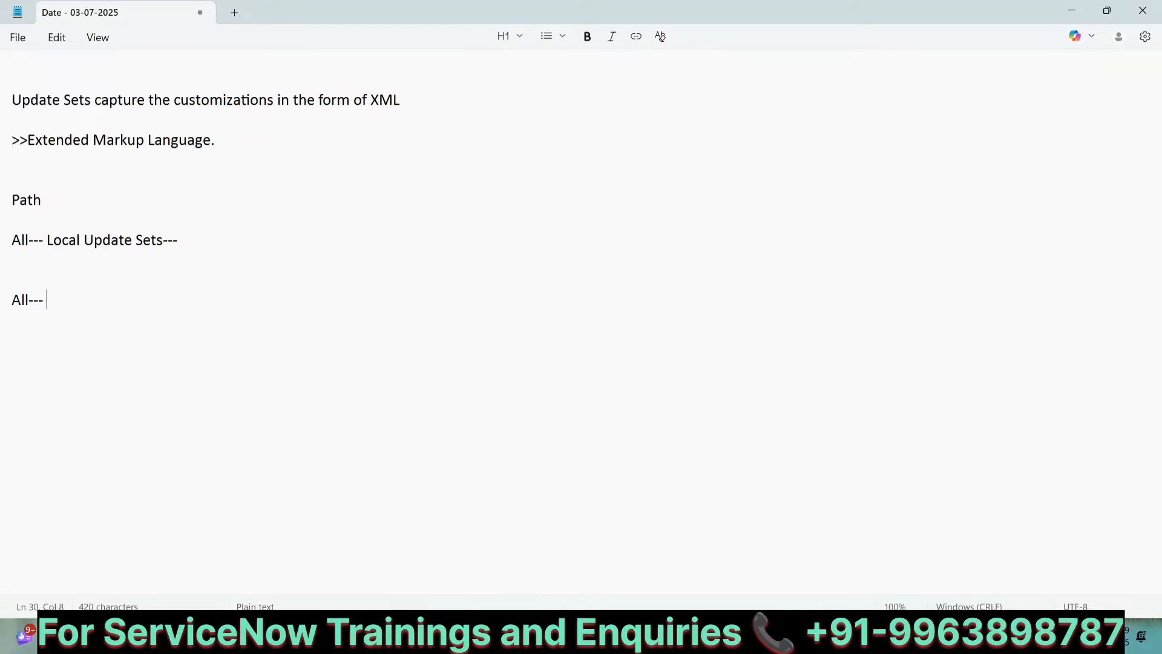
{"action": "key", "text": "ctrl+v"}
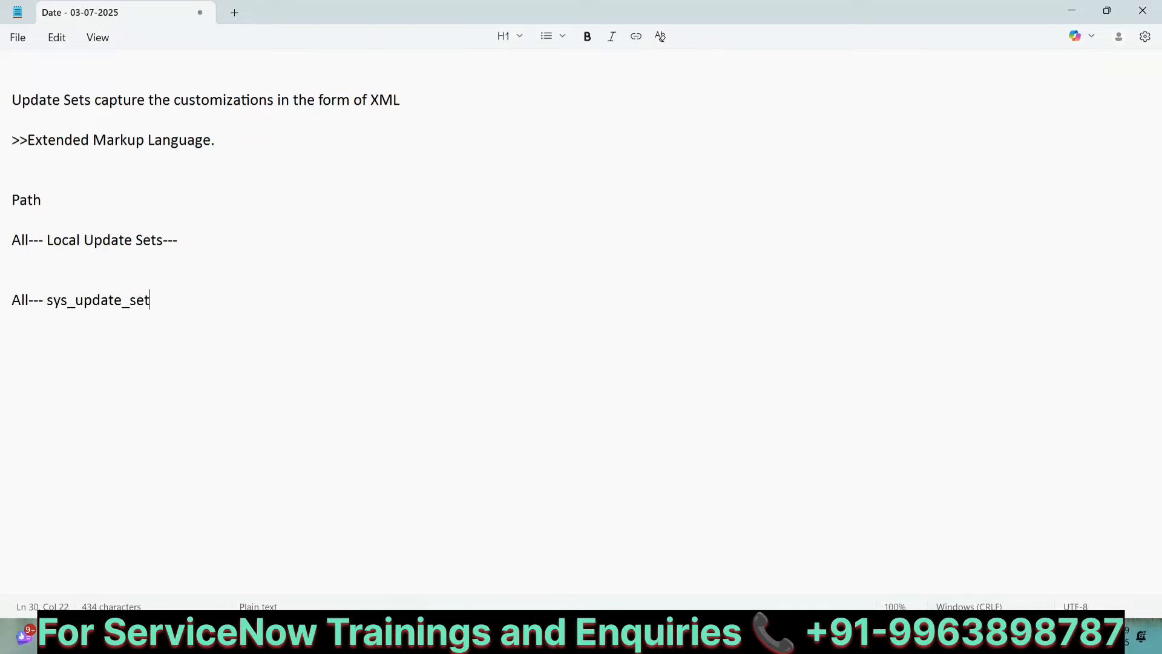
{"action": "type", "text": ".LIST/list"}
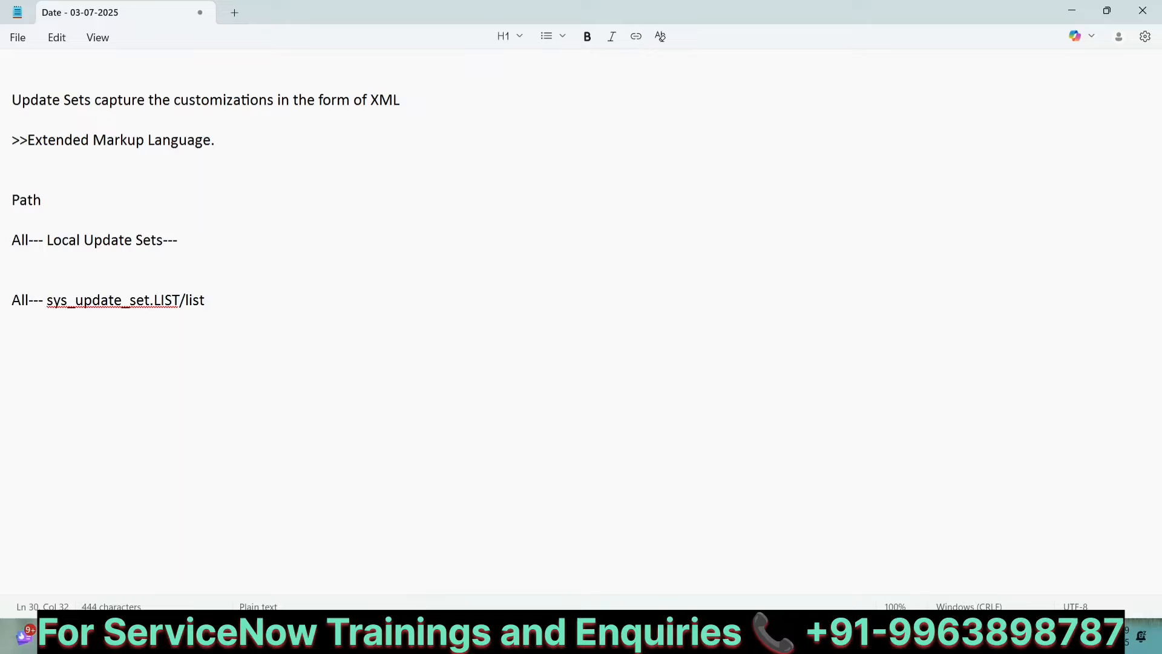
Step: Add a separator line of equals signs below the path, with blank lines around it
{"action": "key", "text": "Return"}
{"action": "key", "text": "Return"}
{"action": "key", "text": "Return"}
{"action": "type", "text": "==================="}
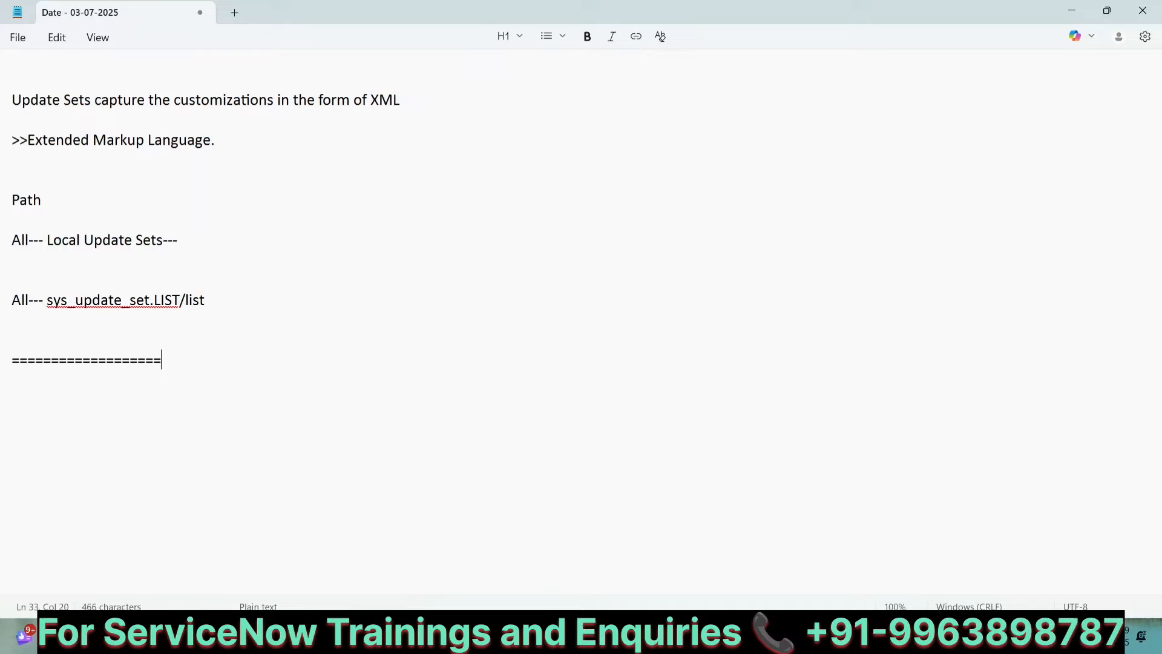
{"action": "type", "text": "========================================================"}
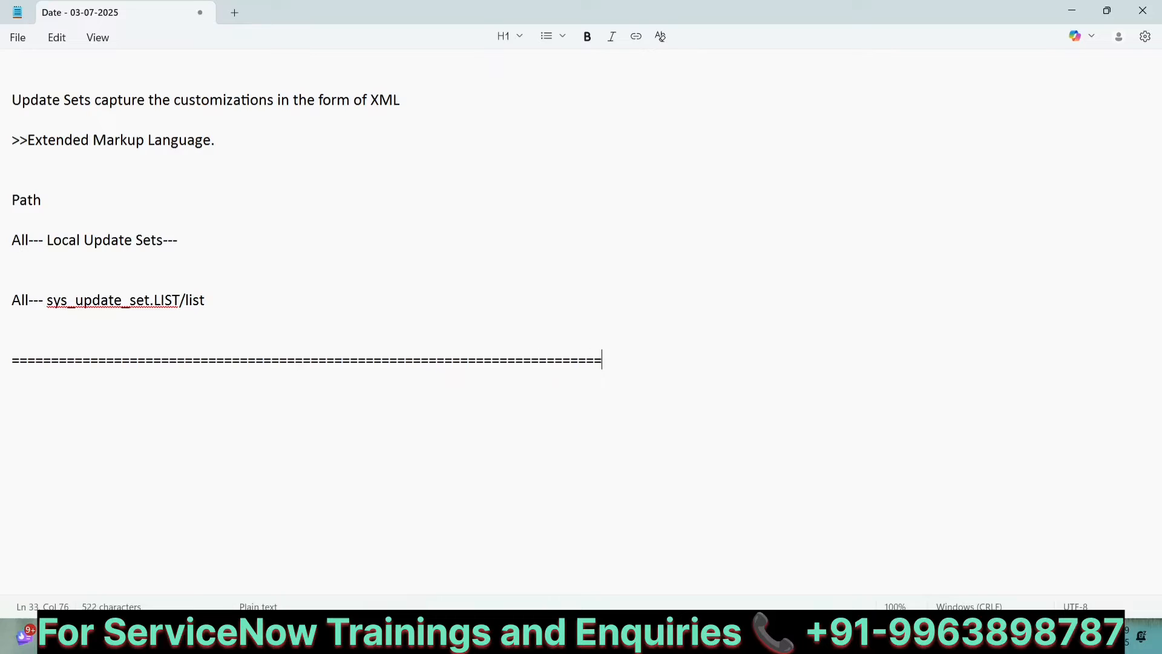
{"action": "key", "text": "Return"}
{"action": "key", "text": "Return"}
{"action": "key", "text": "Return"}
{"action": "key", "text": "Return"}
{"action": "key", "text": "Return"}
{"action": "key", "text": "Return"}
{"action": "key", "text": "Return"}
{"action": "key", "text": "Return"}
{"action": "key", "text": "Return"}
{"action": "key", "text": "Return"}
{"action": "key", "text": "Return"}
{"action": "key", "text": "Return"}
{"action": "key", "text": "Return"}
{"action": "key", "text": "Return"}
{"action": "key", "text": "Return"}
{"action": "key", "text": "Return"}
{"action": "key", "text": "Return"}
{"action": "key", "text": "Return"}
{"action": "key", "text": "Return"}
{"action": "key", "text": "Return"}
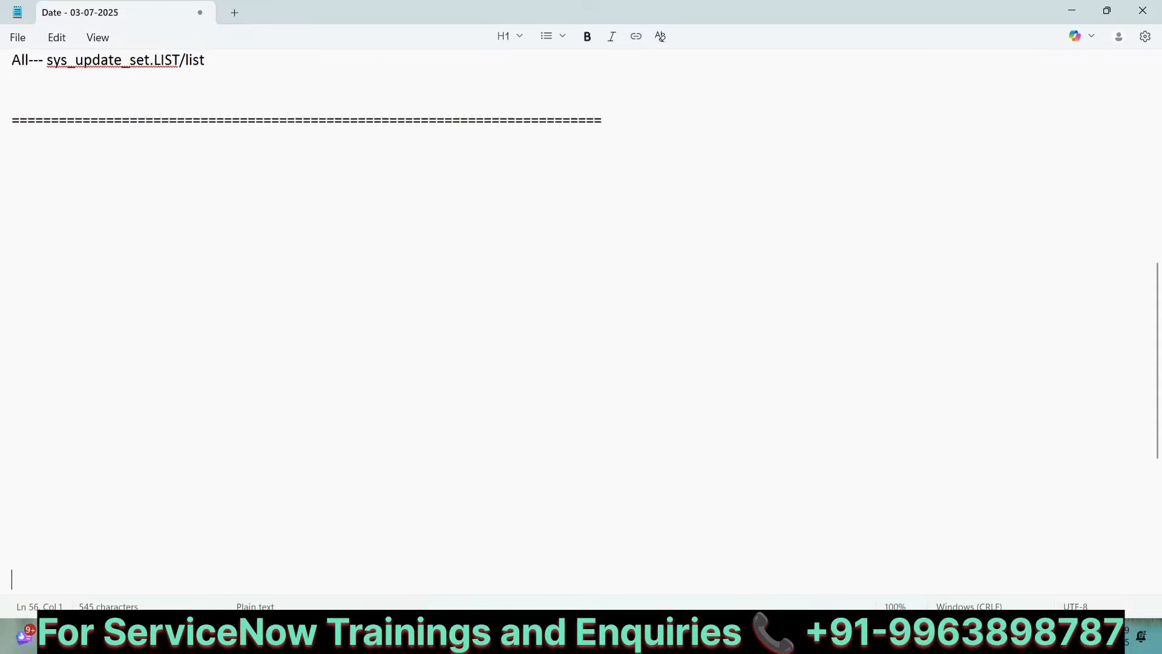
{"action": "left_click", "coordinate": [48, 115]}
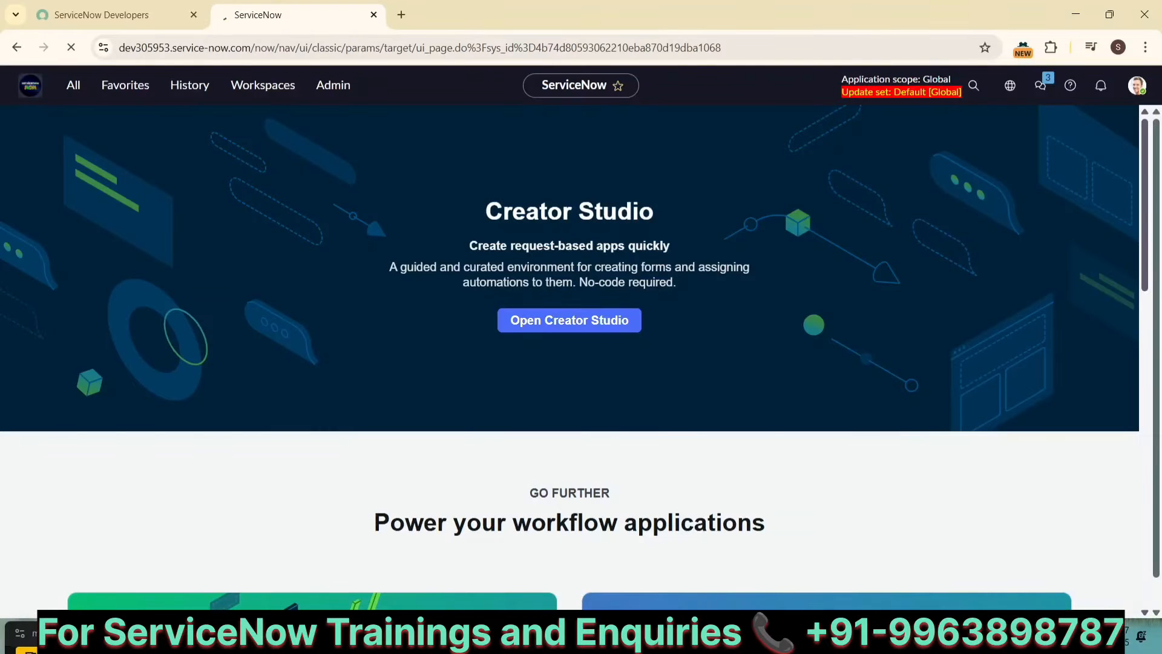
{"action": "mouse_move", "coordinate": [817, 635]}
{"action": "left_click", "coordinate": [817, 563]}
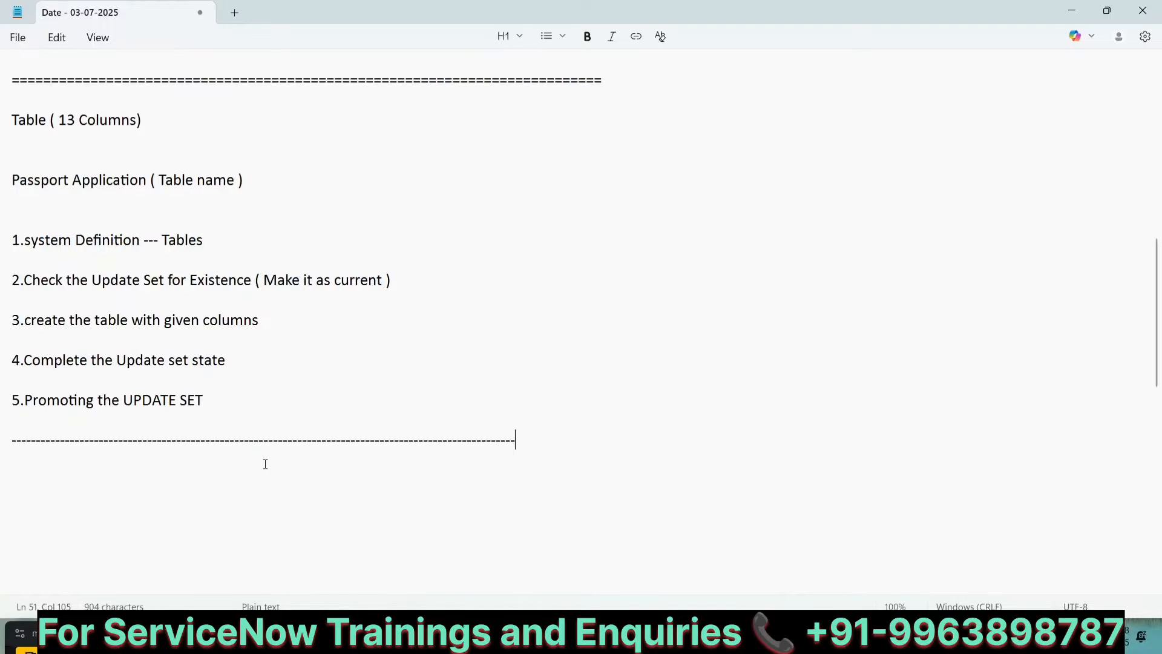
Step: Below the dashed line in the notes, write the heading "Naming convention of Update Set"
{"action": "left_click", "coordinate": [209, 475]}
{"action": "scroll", "coordinate": [209, 475], "scroll_direction": "down", "scroll_amount": 4}
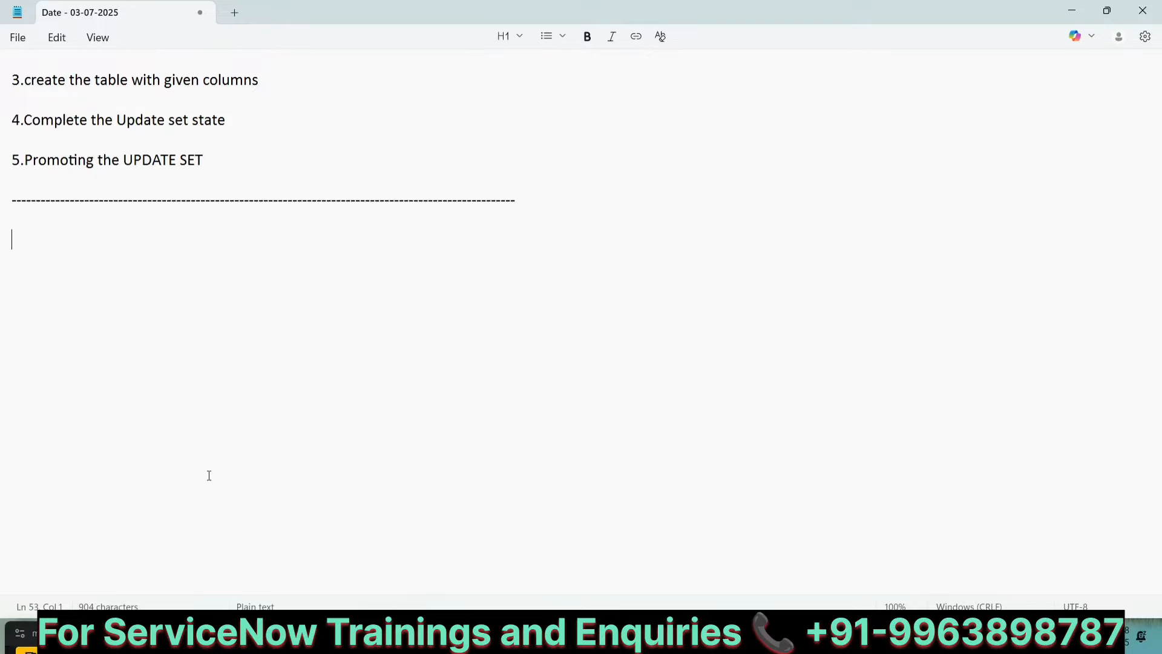
{"action": "type", "text": "Naming convent"}
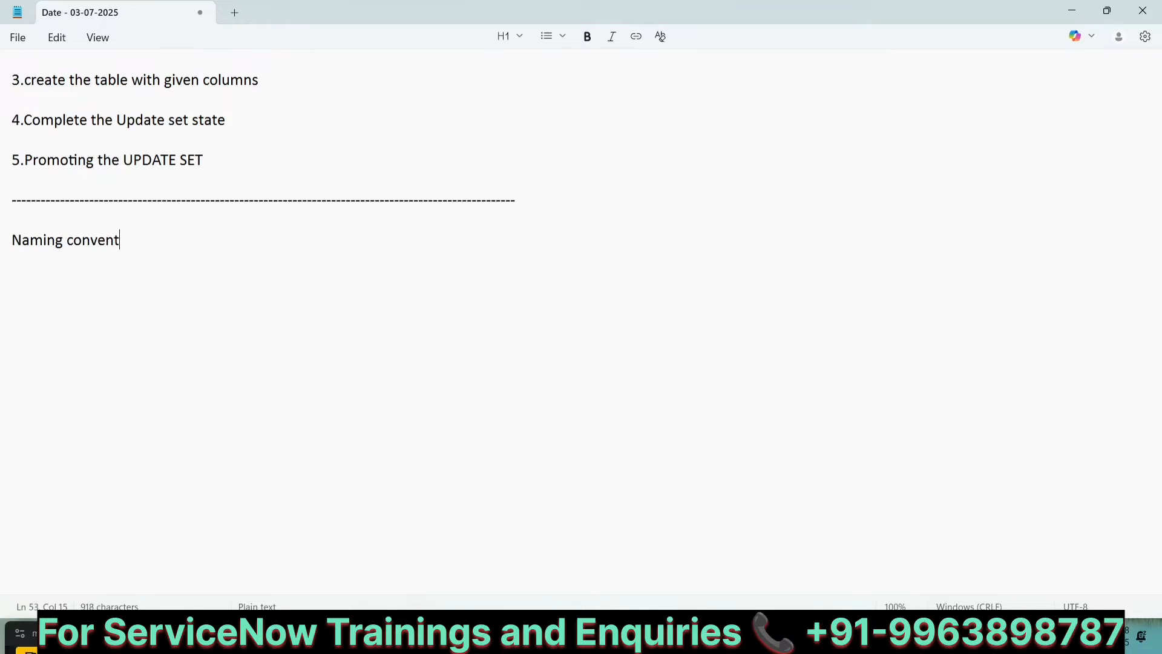
{"action": "type", "text": "ion"}
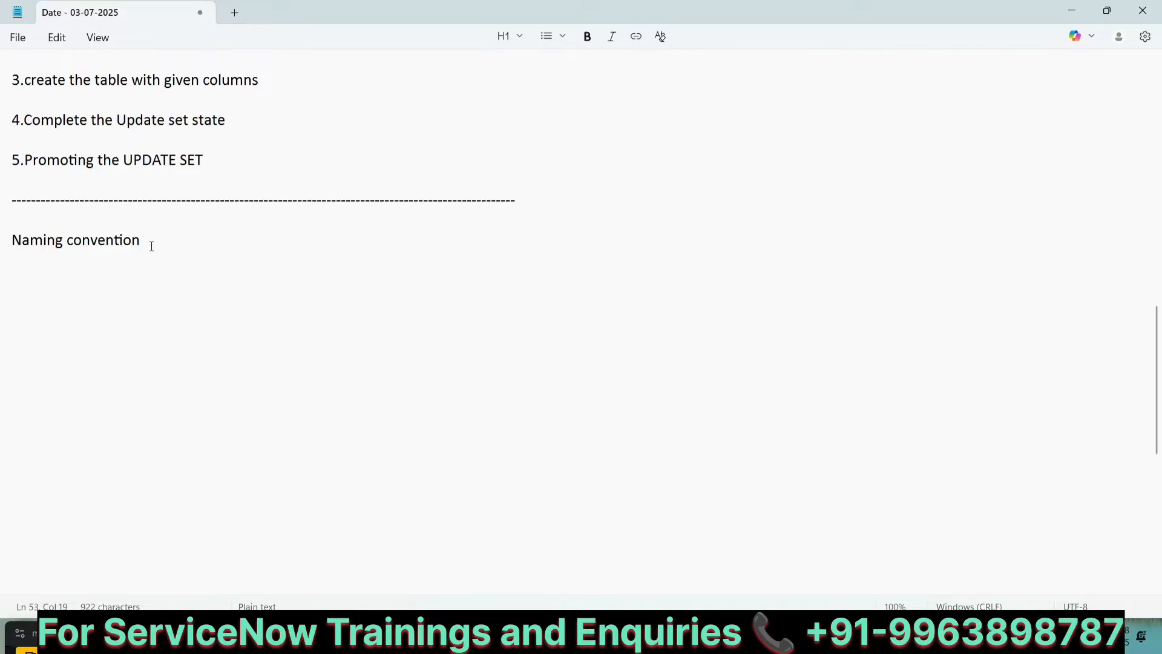
{"action": "type", "text": "of Upd"}
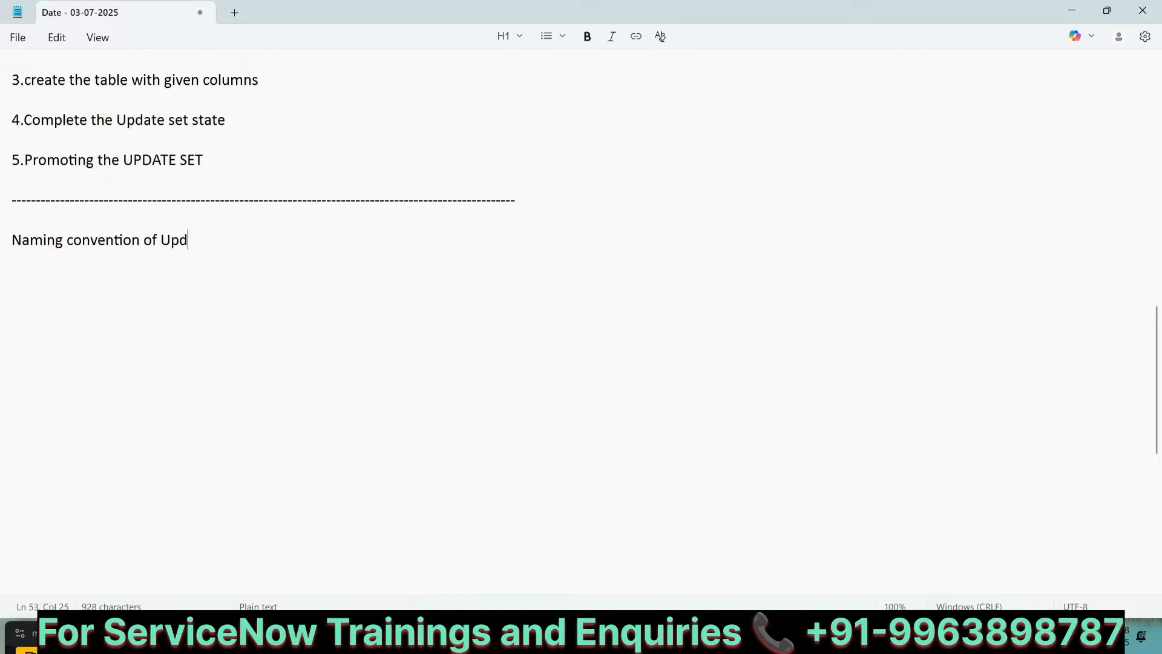
{"action": "type", "text": "ateSet"}
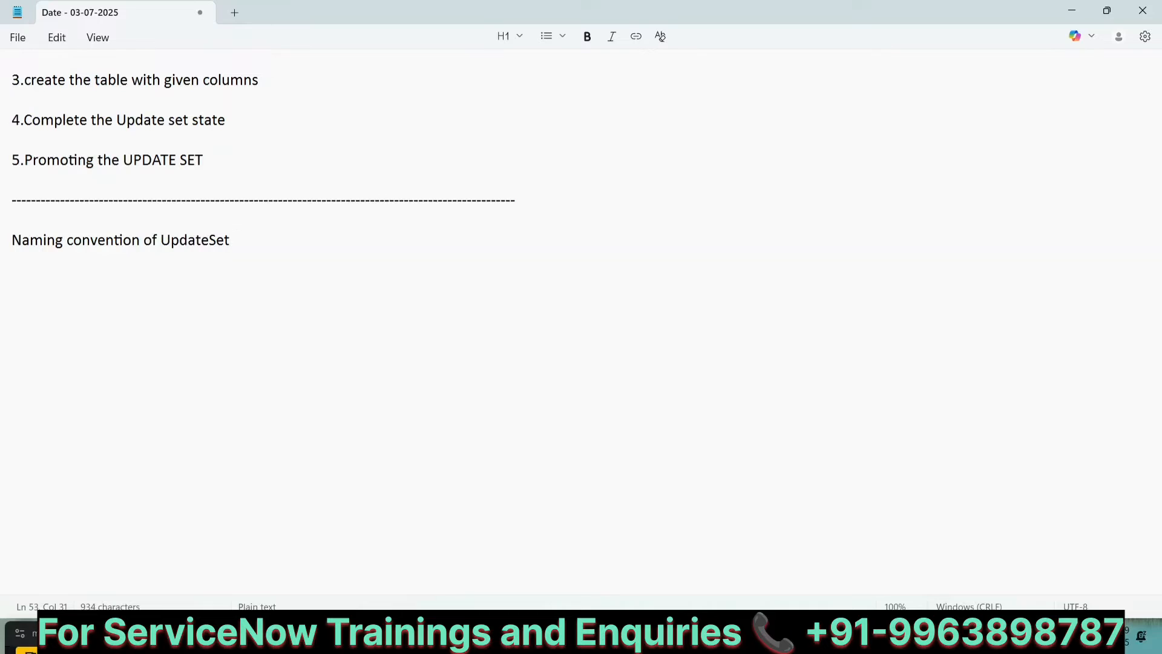
{"action": "key", "text": "Return"}
{"action": "key", "text": "Return"}
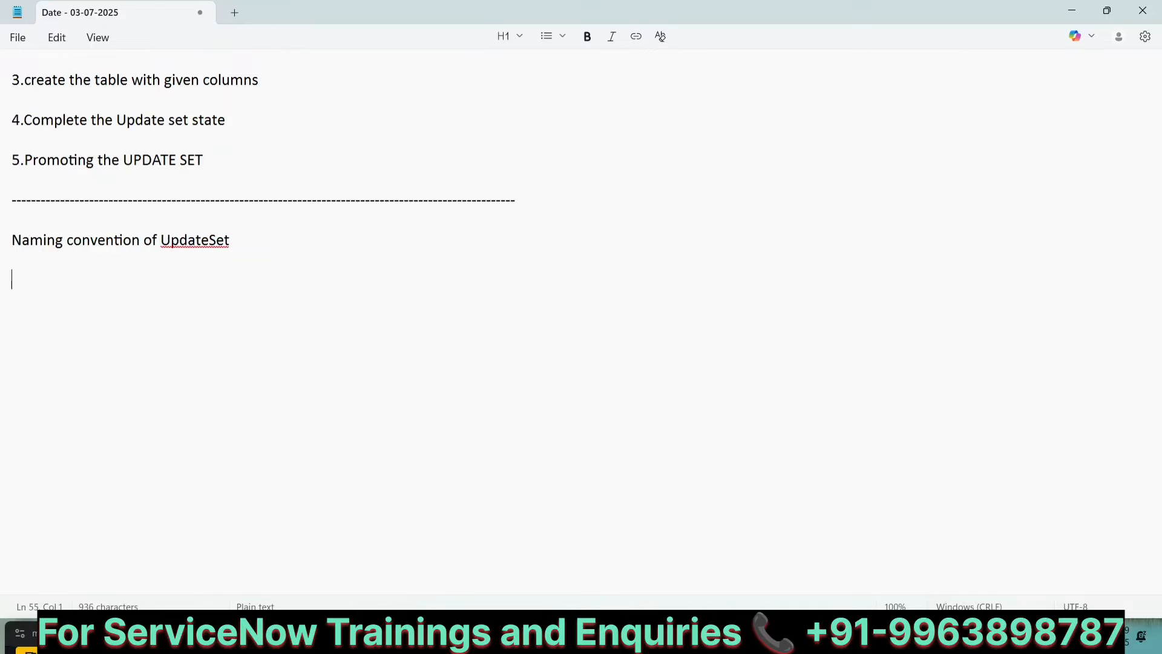
{"action": "key", "text": "BackSpace"}
{"action": "key", "text": "BackSpace"}
{"action": "key", "text": "BackSpace"}
{"action": "key", "text": "BackSpace"}
{"action": "key", "text": "BackSpace"}
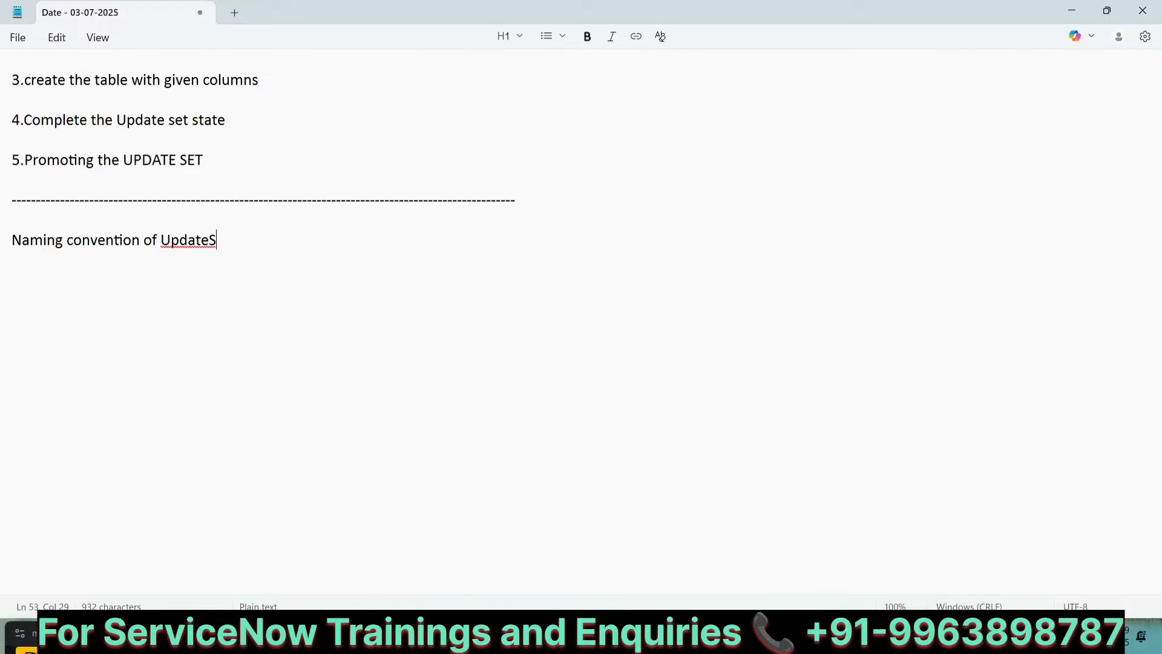
{"action": "type", "text": "Set"}
{"action": "key", "text": "Return"}
{"action": "key", "text": "Return"}
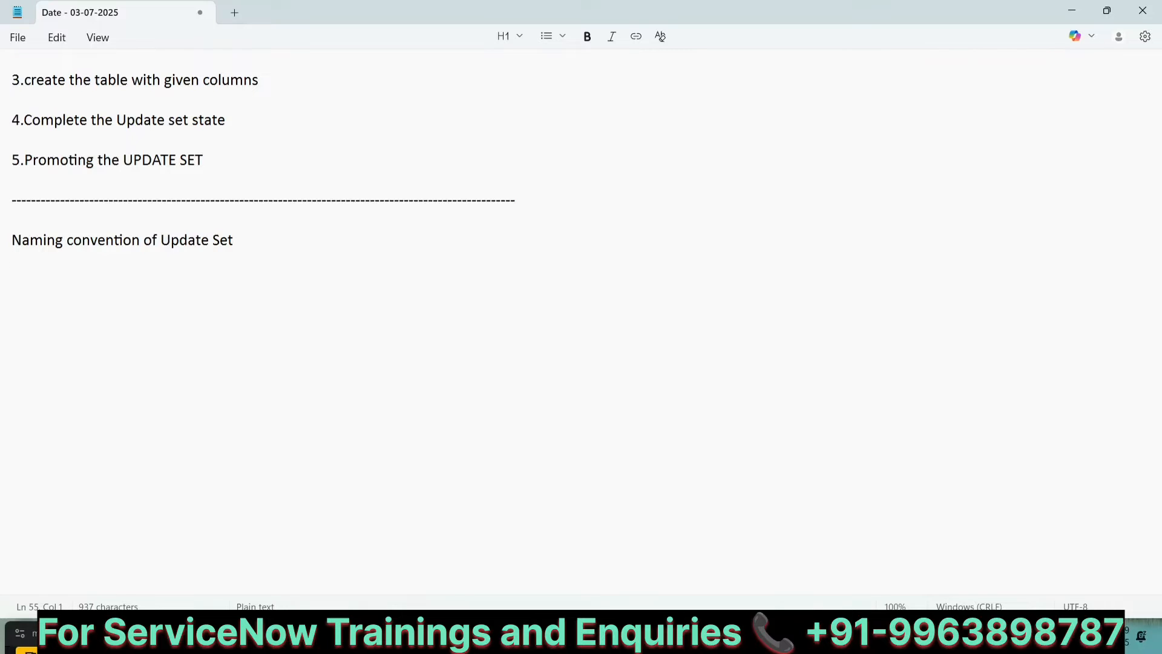
Step: Write the naming pattern "Ticket No_Description_Dev Name_Version" below the heading
{"action": "type", "text": "Ticket NO"}
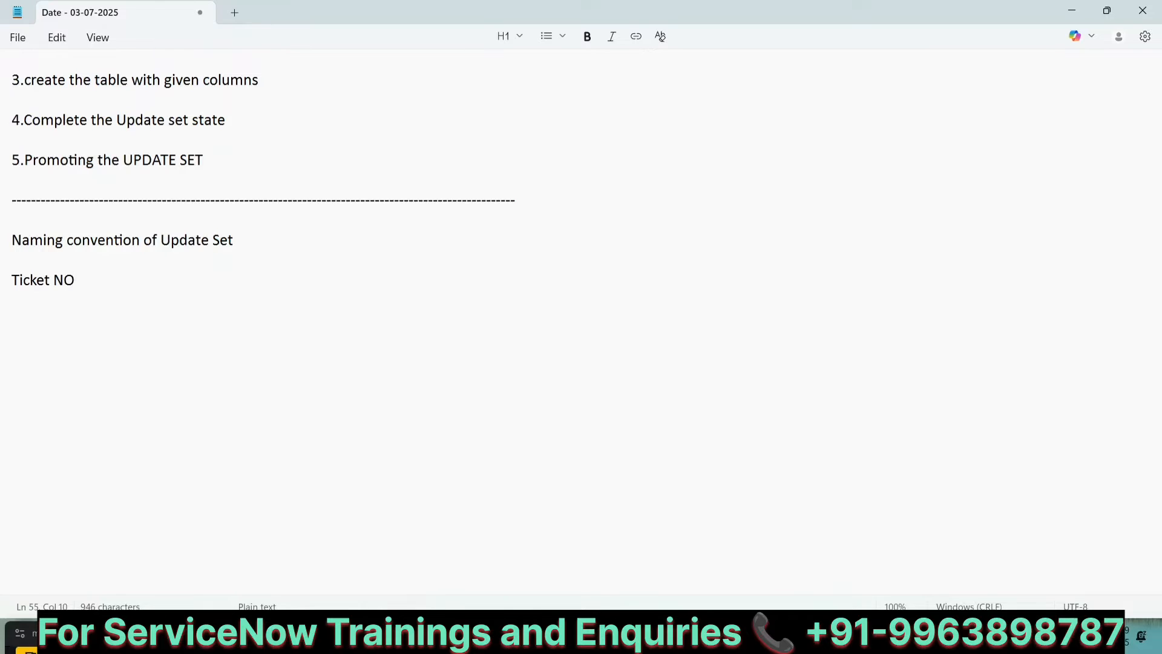
{"action": "key", "text": "BackSpace"}
{"action": "type", "text": "o_"}
{"action": "type", "text": "dt"}
{"action": "key", "text": "BackSpace"}
{"action": "key", "text": "BackSpace"}
{"action": "type", "text": "Description"}
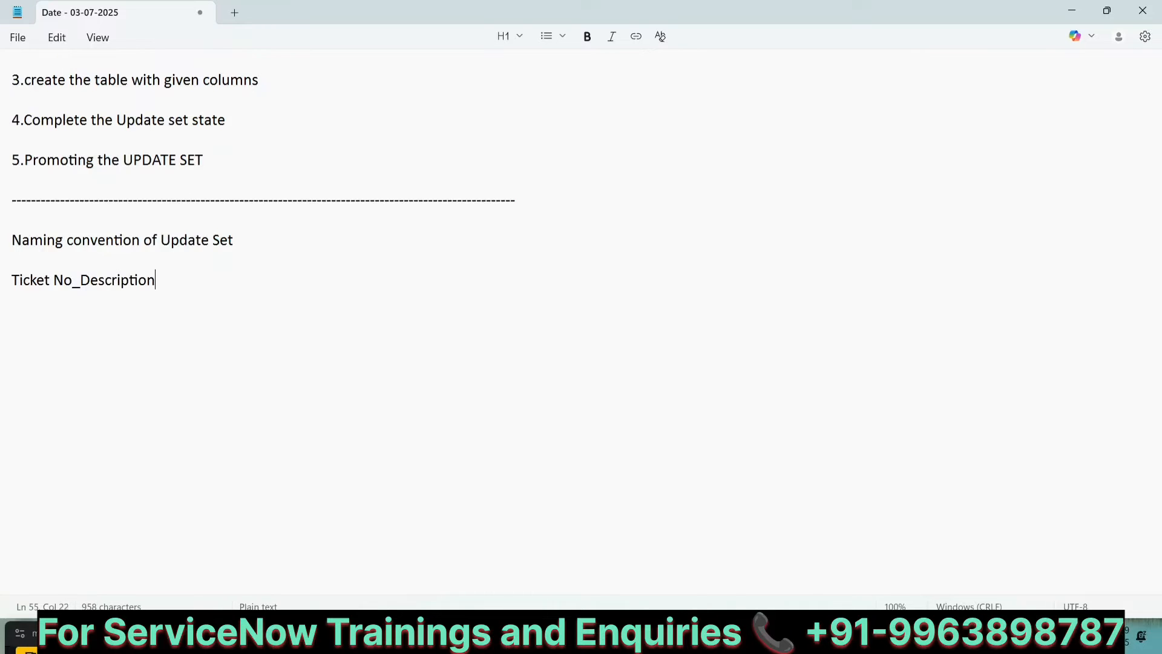
{"action": "type", "text": "_Dev Name"}
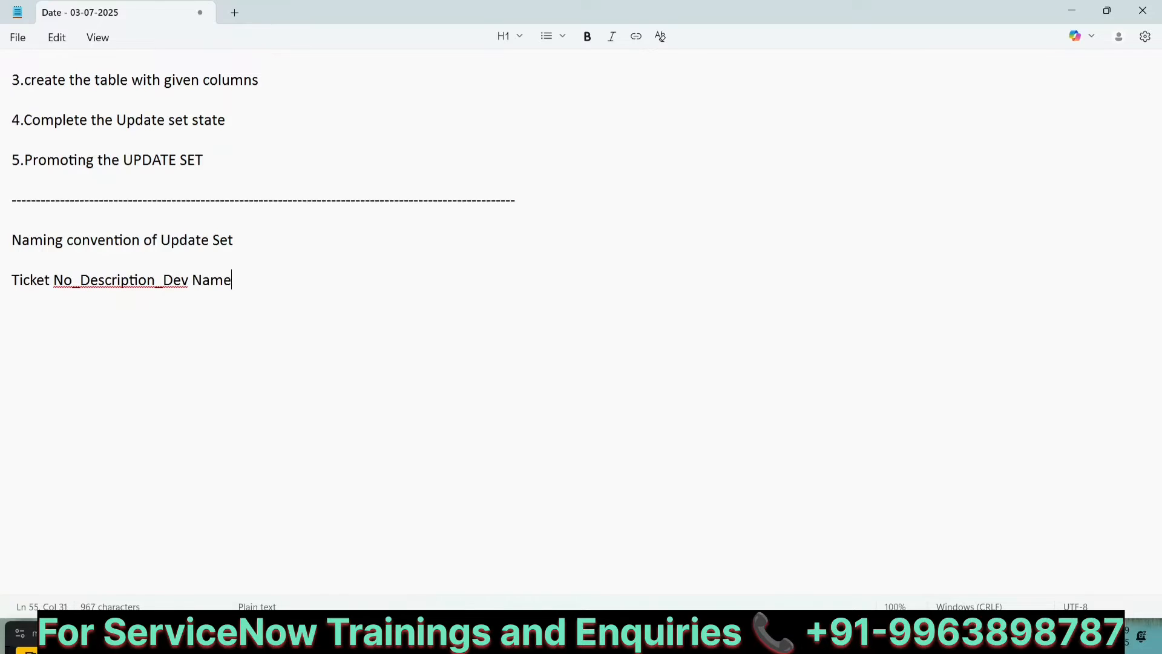
{"action": "type", "text": "_Version"}
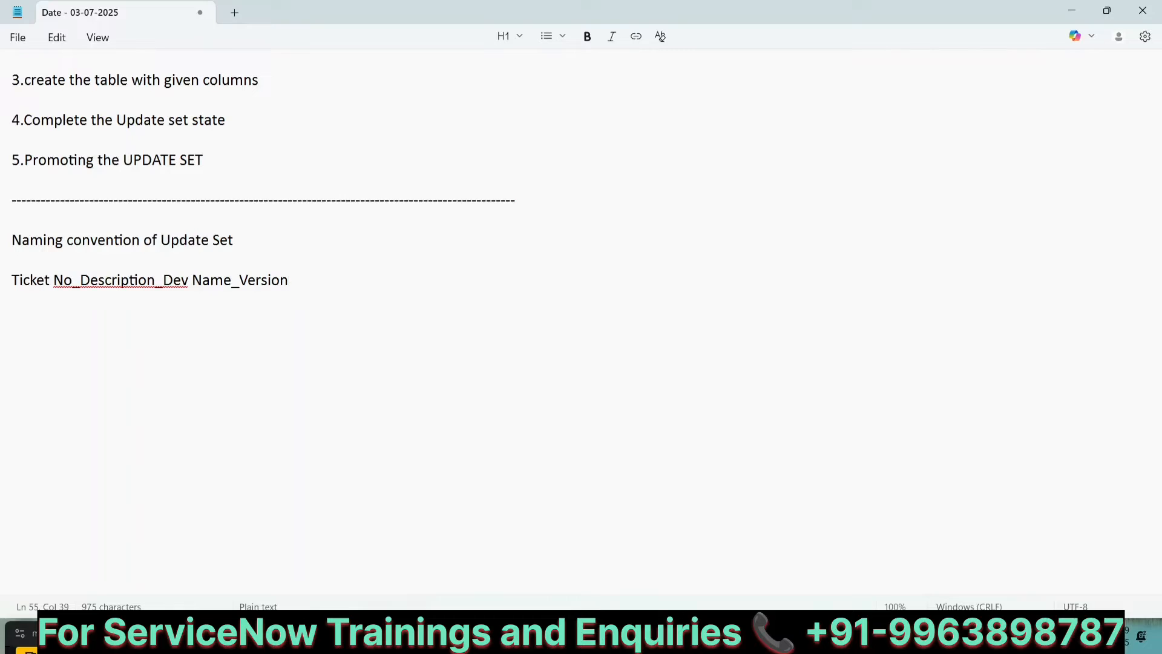
{"action": "type", "text": "_"}
Step: Insert "Date_" before Version in the naming pattern, remove the trailing underscore, and start a new line
{"action": "key", "text": "Left"}
{"action": "key", "text": "Left"}
{"action": "key", "text": "Left"}
{"action": "key", "text": "Left"}
{"action": "key", "text": "Left"}
{"action": "key", "text": "Left"}
{"action": "key", "text": "Left"}
{"action": "key", "text": "Left"}
{"action": "type", "text": "Date_"}
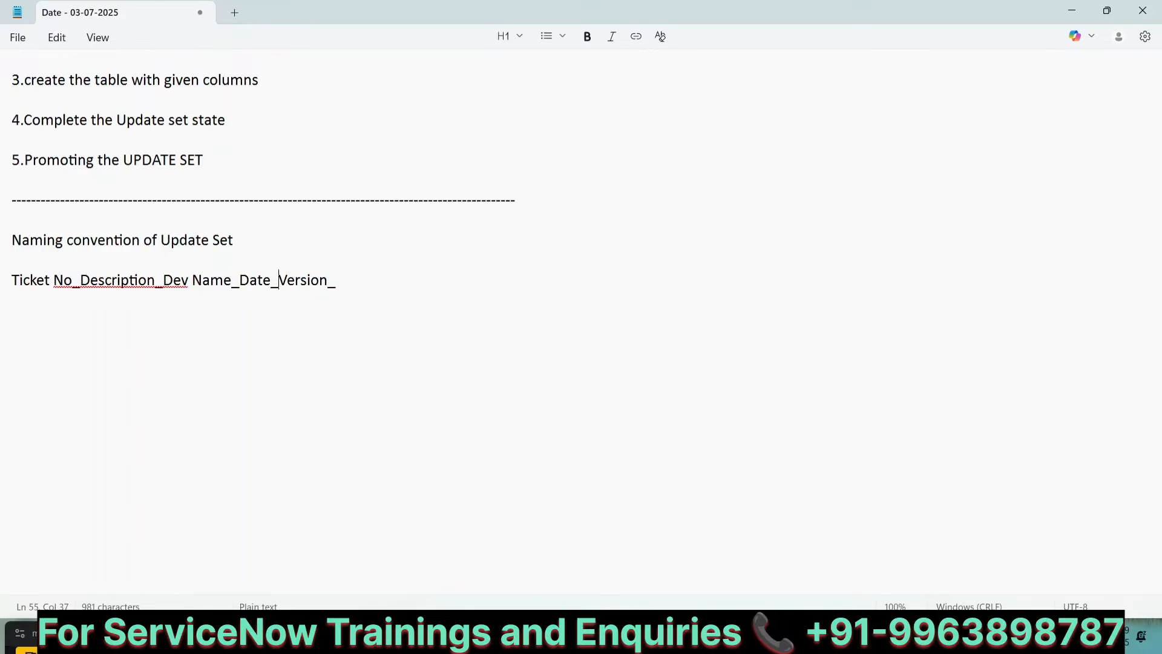
{"action": "left_click", "coordinate": [350, 290]}
{"action": "key", "text": "BackSpace"}
{"action": "key", "text": "Return"}
{"action": "key", "text": "Return"}
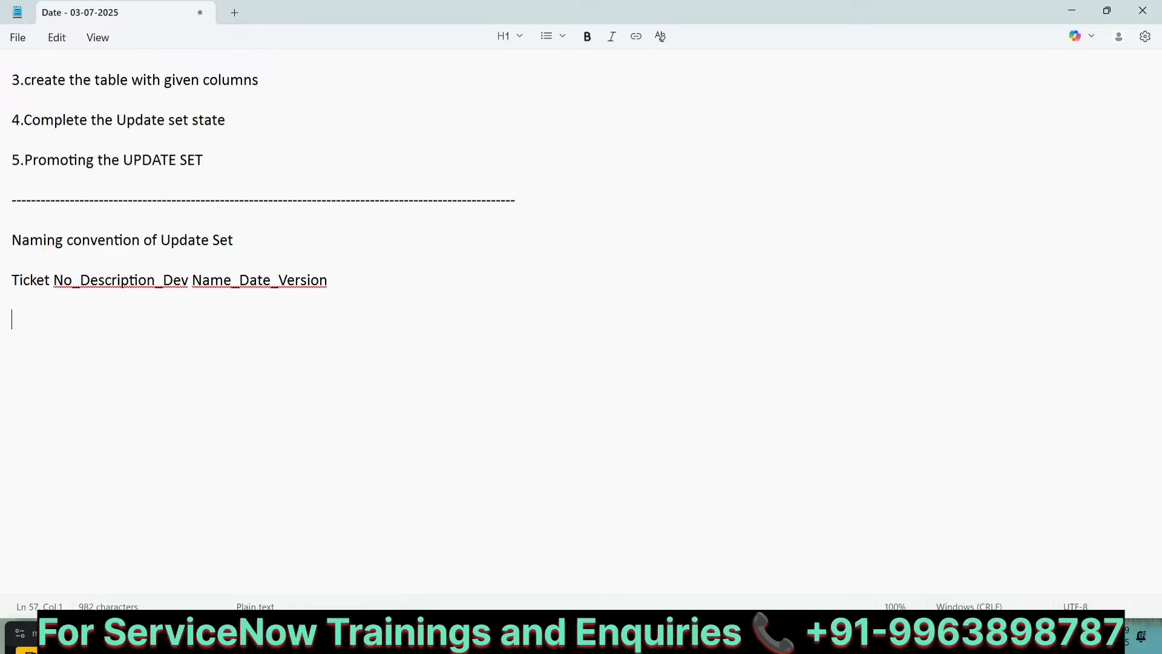
Step: Start an example update set name with "STRY000123_Creation_of" below the pattern
{"action": "type", "text": "STRY000123"}
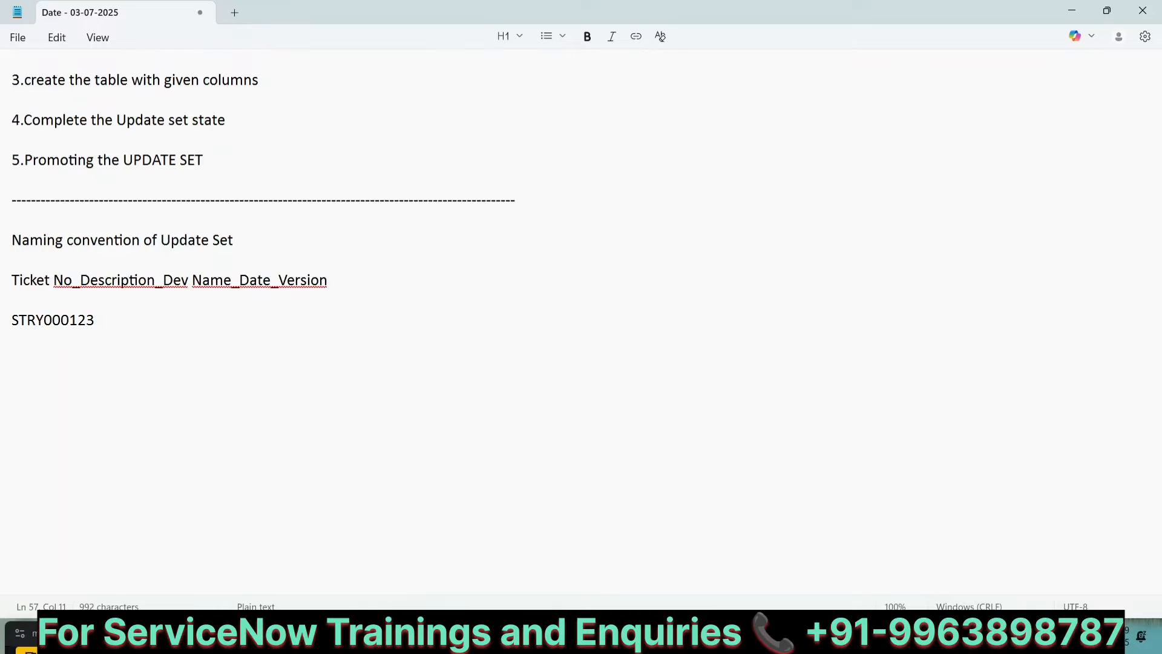
{"action": "type", "text": "_Creation of"}
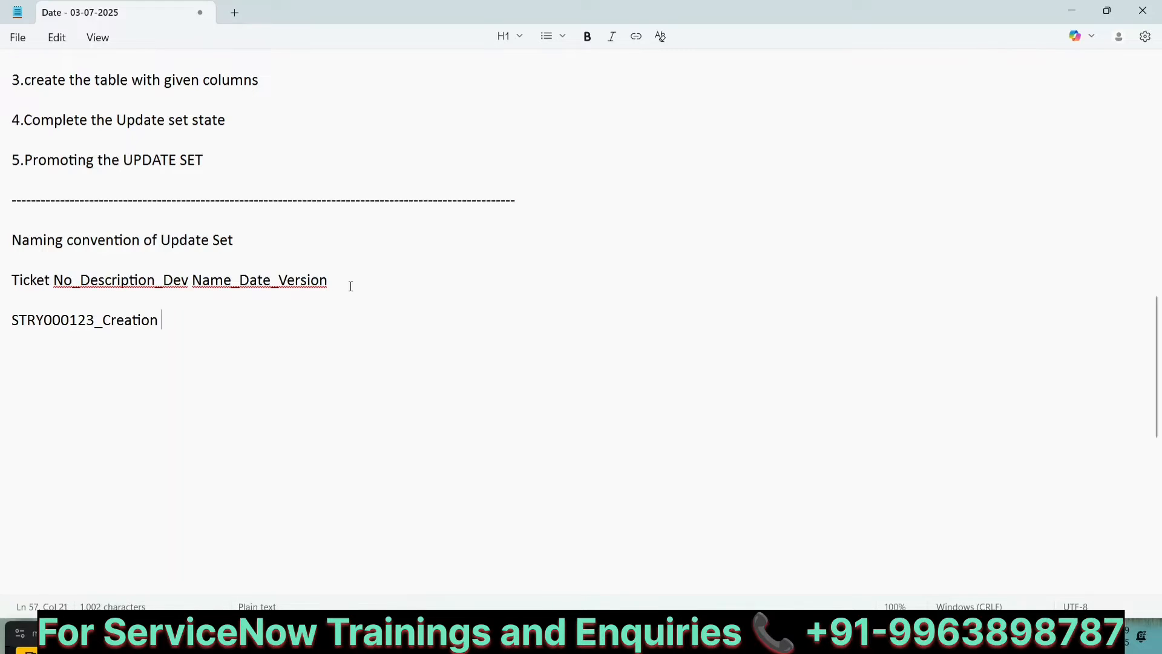
{"action": "key", "text": "BackSpace"}
{"action": "key", "text": "BackSpace"}
{"action": "key", "text": "BackSpace"}
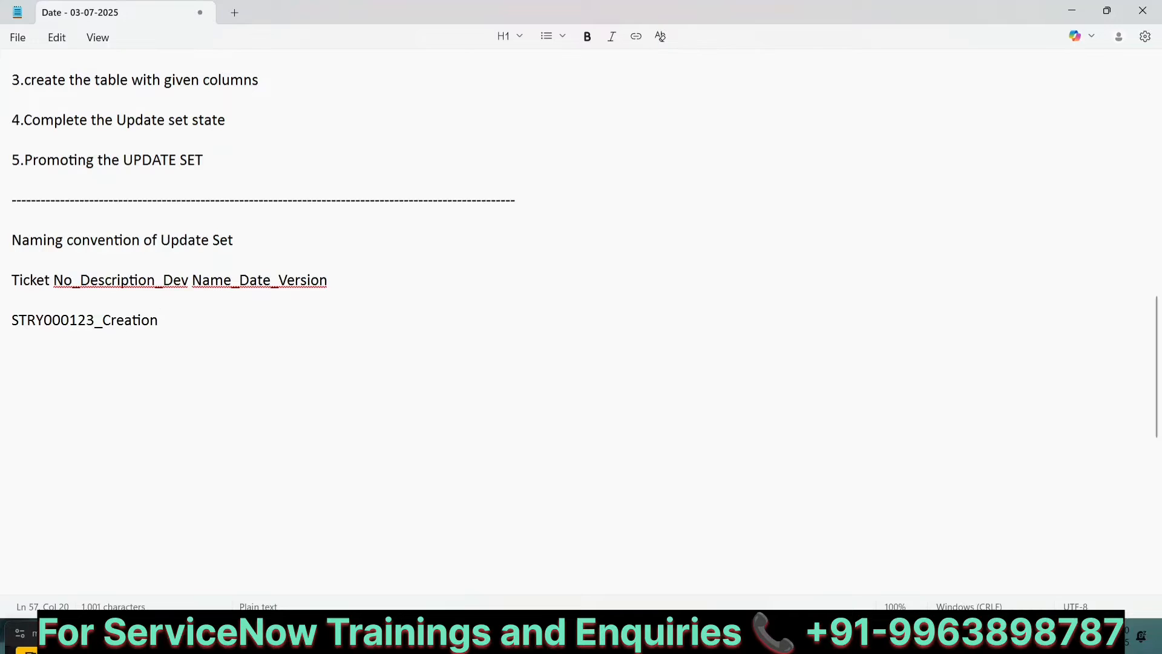
{"action": "type", "text": "_of"}
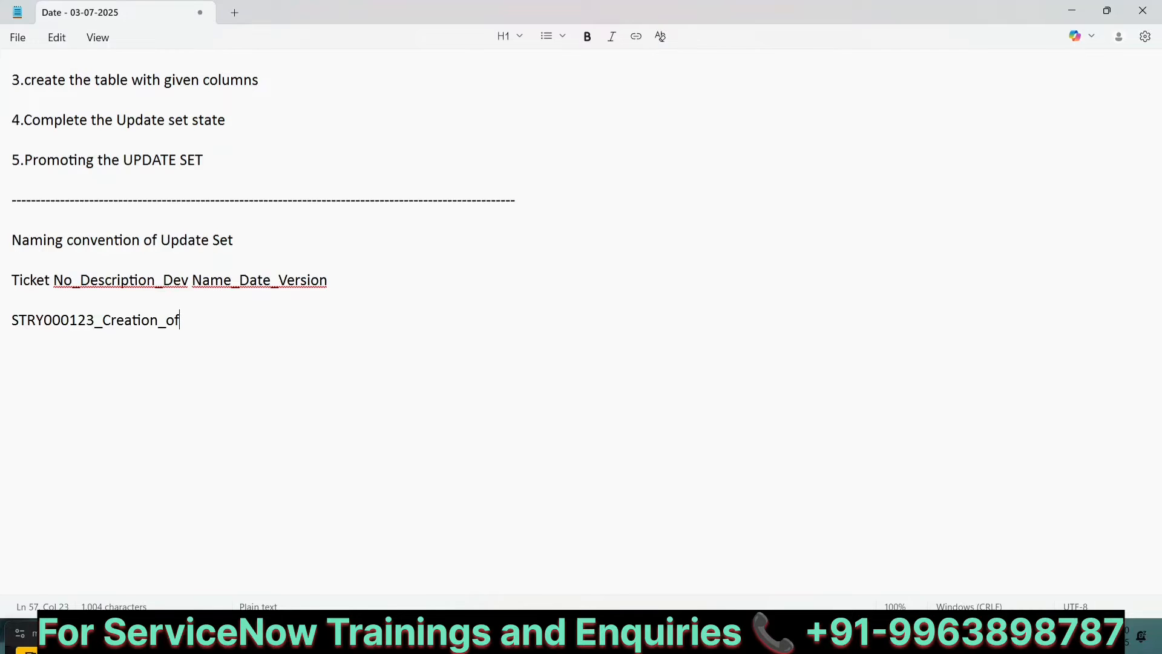
{"action": "type", "text": "_PA_Sarath"}
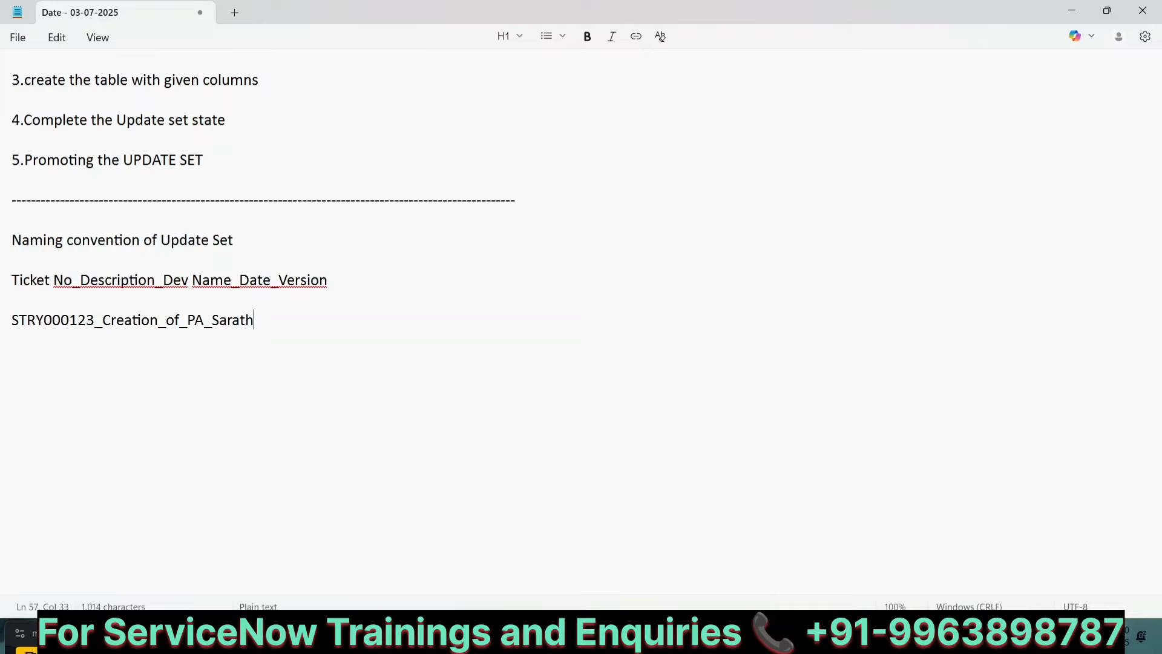
Step: Complete the example name with "_PA", an underscore plus the developer's name, "_030725" and "_v0"
{"action": "type", "text": "_030725_v0"}
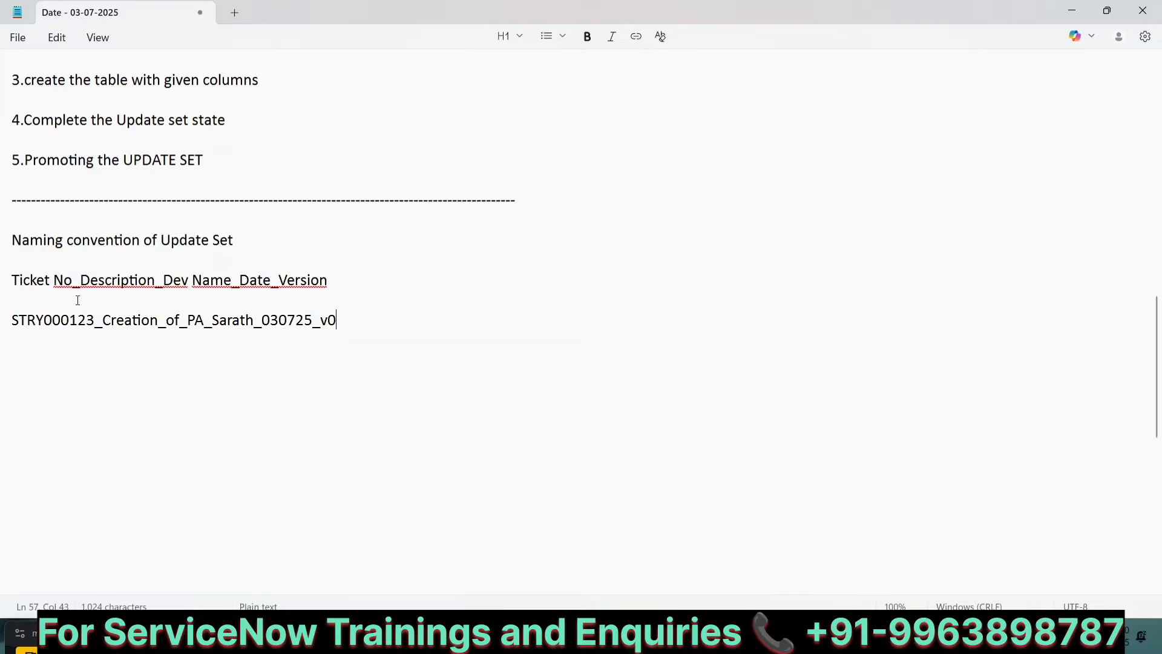
Step: Highlight the ticket, name, date and version parts of the example, then copy the whole line onto the line below
{"action": "double_click", "coordinate": [49, 321]}
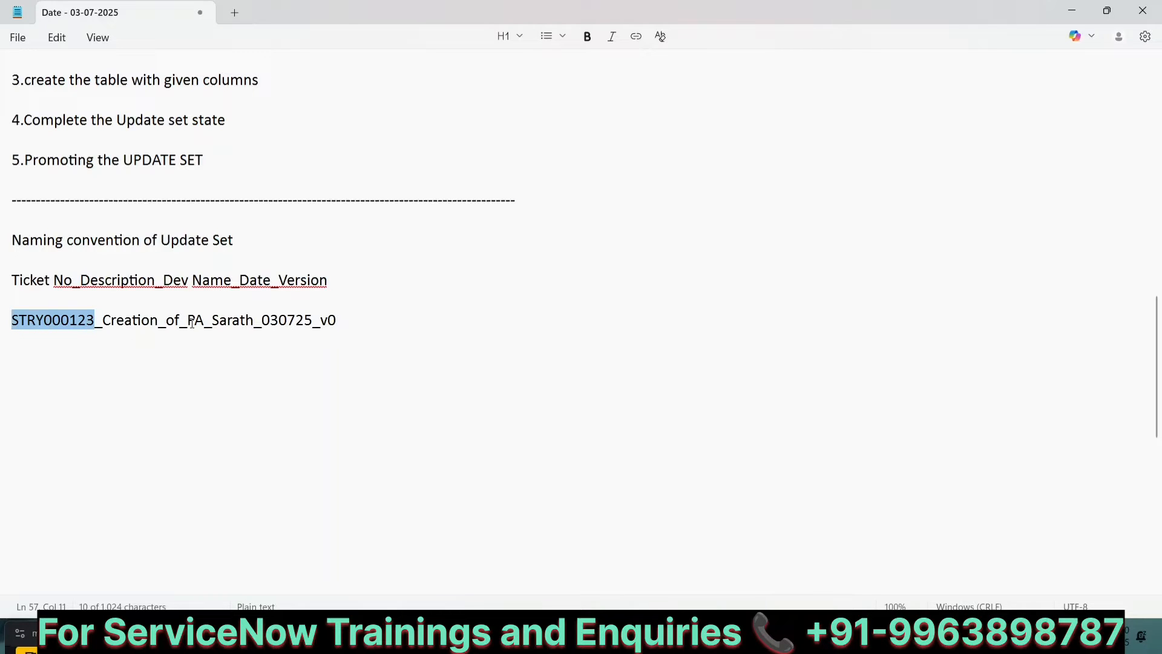
{"action": "double_click", "coordinate": [227, 320]}
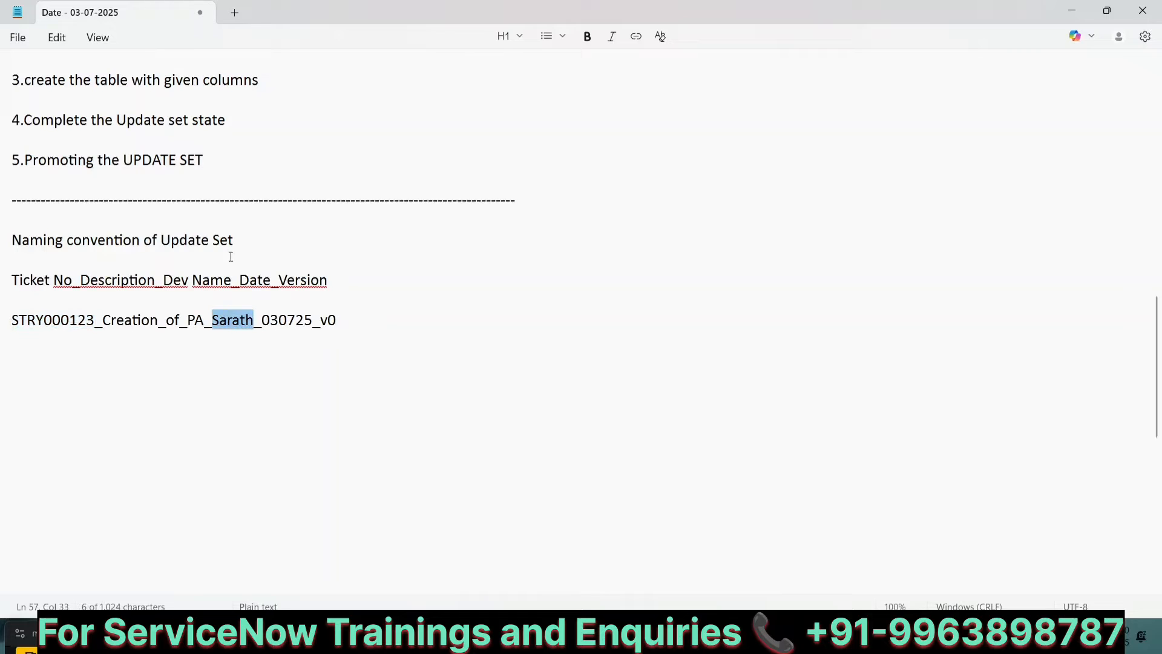
{"action": "double_click", "coordinate": [282, 320]}
{"action": "double_click", "coordinate": [327, 322]}
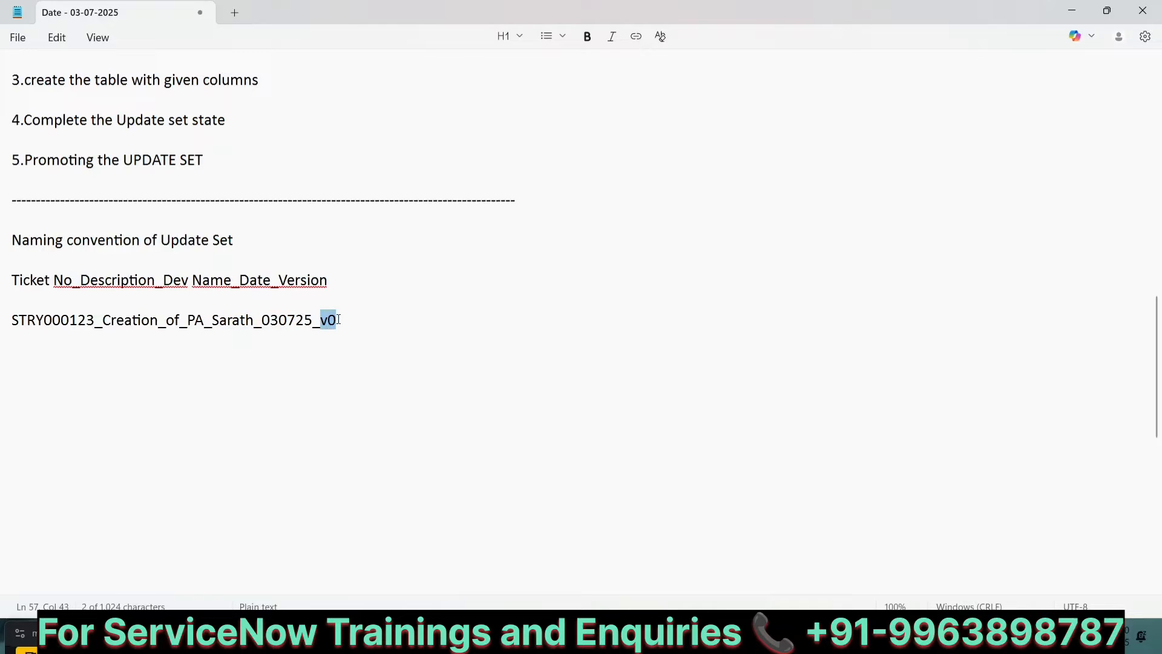
{"action": "left_click_drag", "start_coordinate": [338, 319], "coordinate": [7, 329]}
{"action": "key", "text": "ctrl+c"}
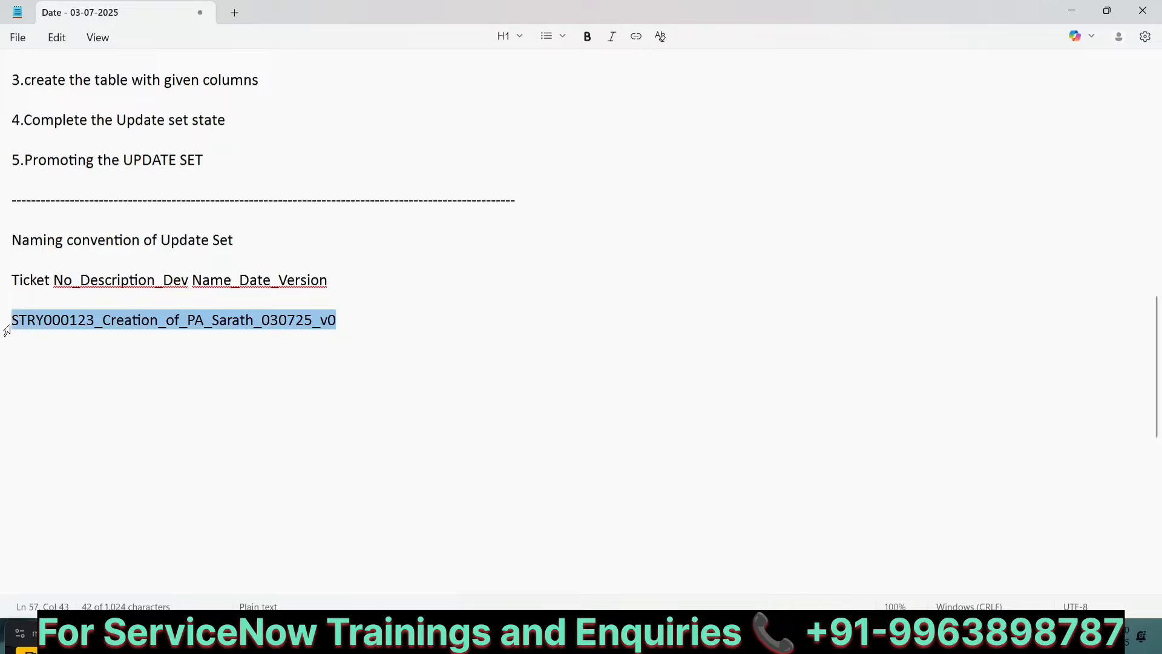
{"action": "left_click", "coordinate": [12, 362]}
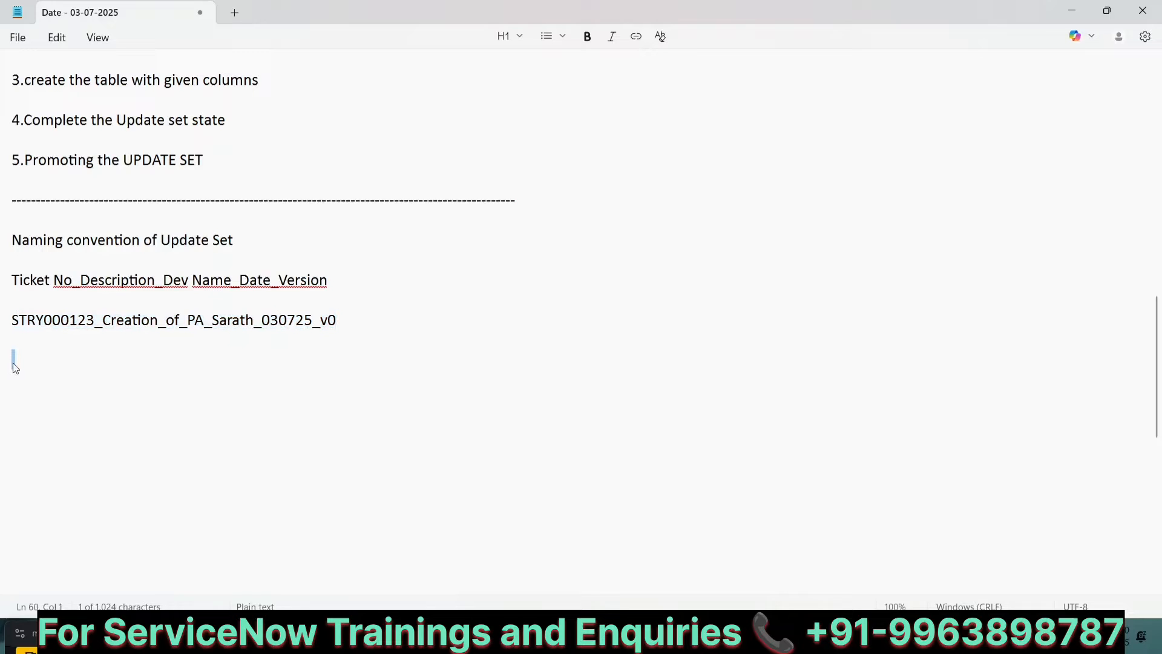
{"action": "key", "text": "ctrl+v"}
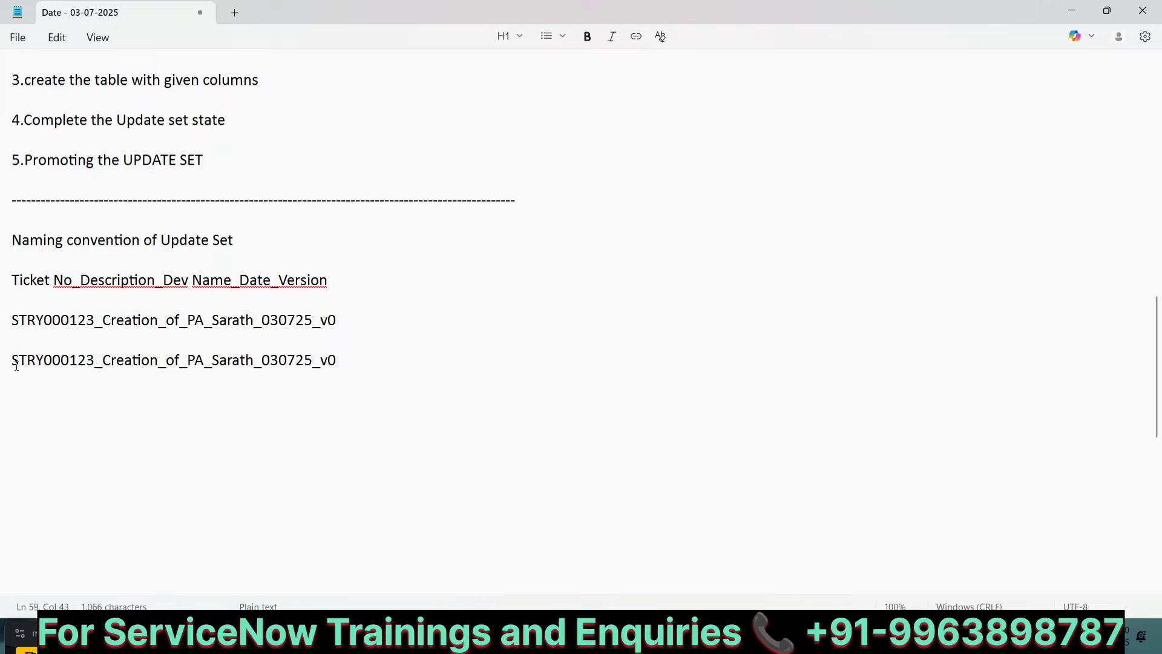
Step: Add a note line "TABLE (13 COLUMNS)" below the first example update set name
{"action": "left_click", "coordinate": [360, 317]}
{"action": "key", "text": "Return"}
{"action": "key", "text": "Return"}
{"action": "type", "text": "TABL"}
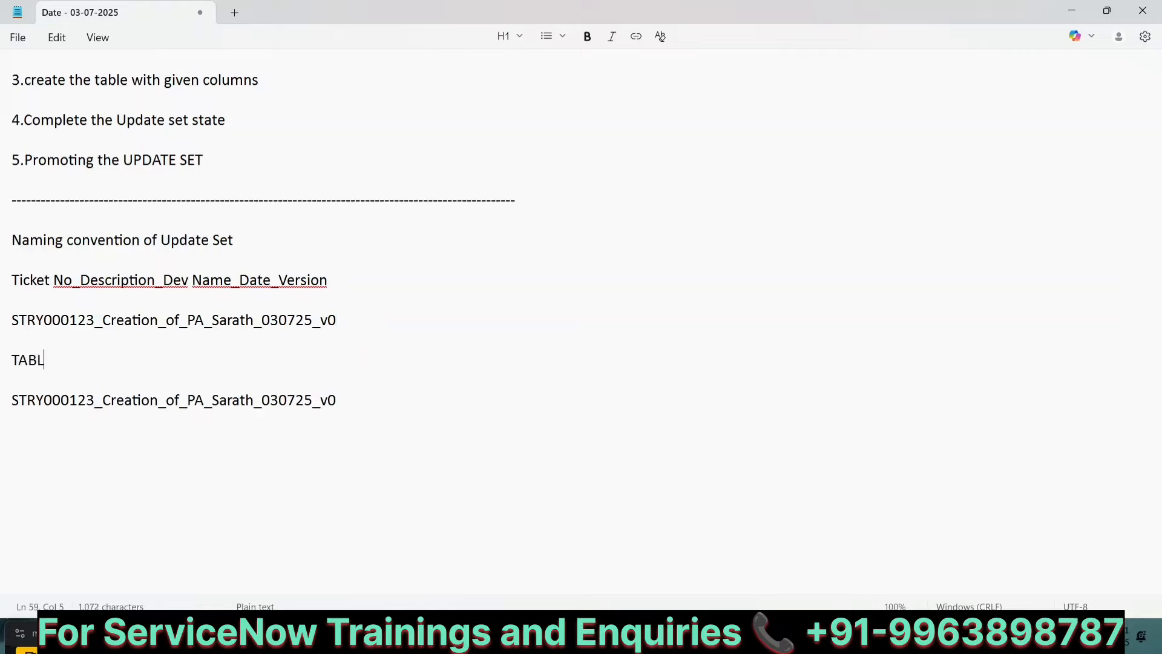
{"action": "type", "text": "E (13 COLUMNS"}
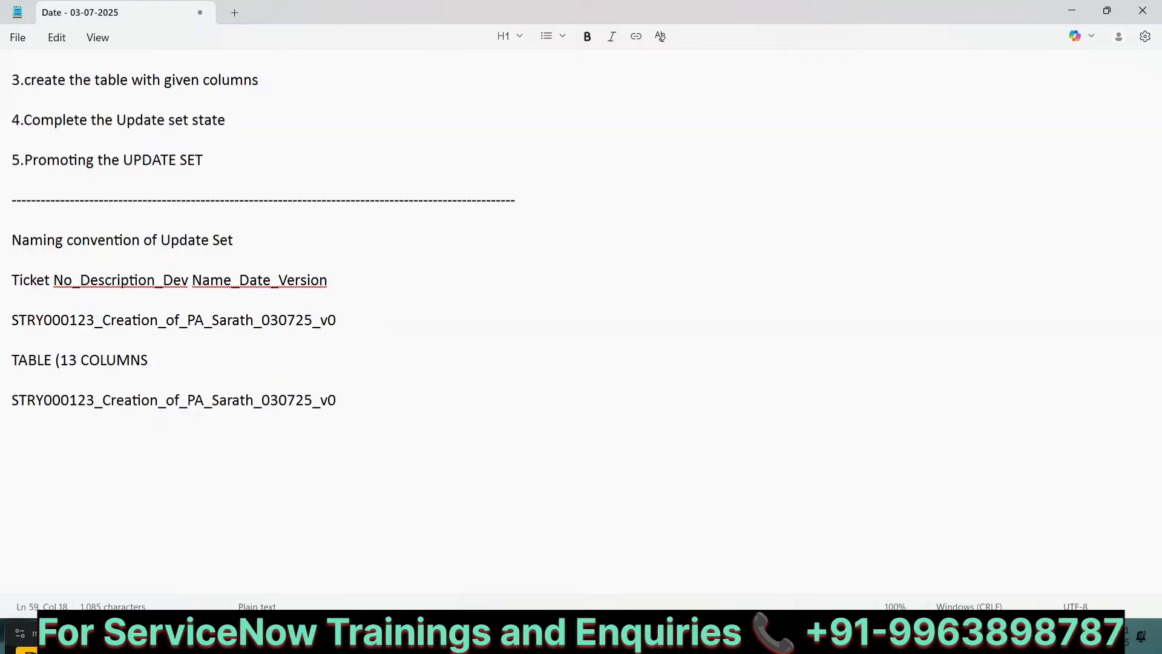
{"action": "type", "text": ")"}
Step: Add a "15 COLUMNS" note line beneath the table note
{"action": "key", "text": "Return"}
{"action": "key", "text": "Return"}
{"action": "type", "text": "1"}
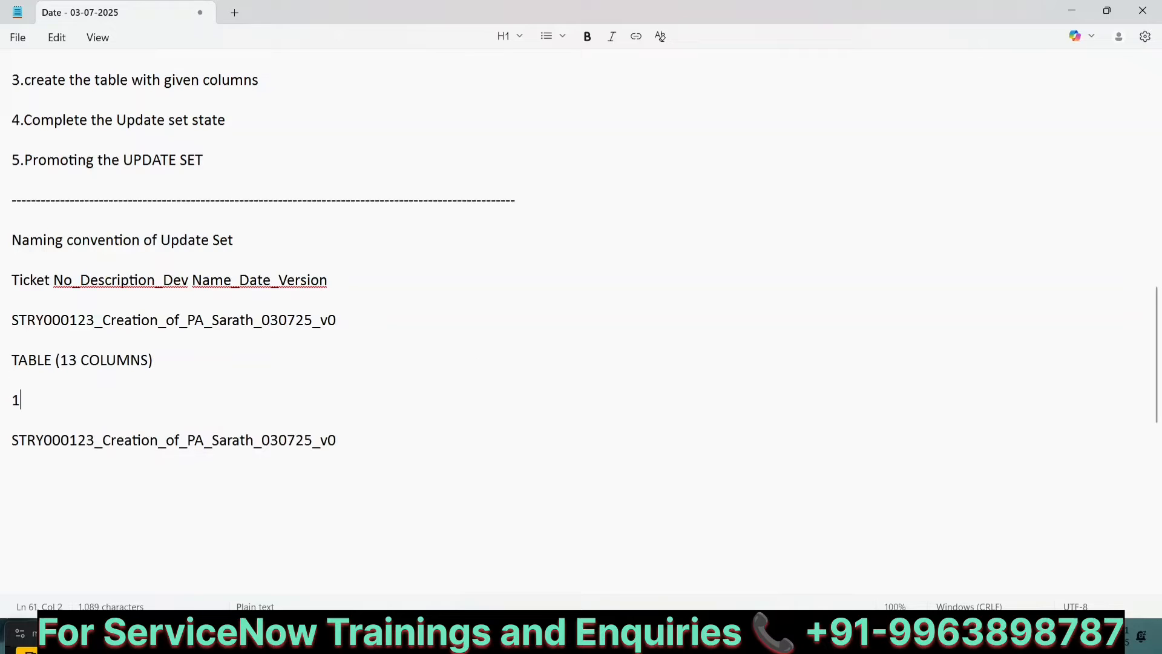
{"action": "type", "text": "5 cOLUM"}
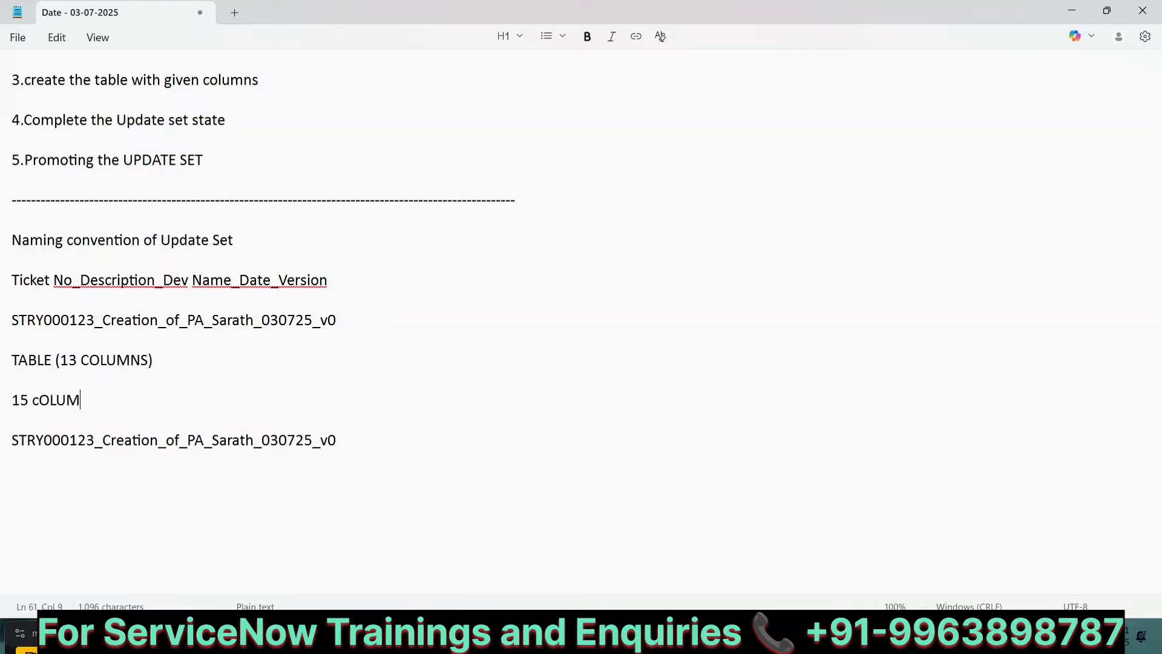
{"action": "key", "text": "BackSpace"}
{"action": "key", "text": "BackSpace"}
{"action": "key", "text": "BackSpace"}
{"action": "key", "text": "BackSpace"}
{"action": "key", "text": "BackSpace"}
{"action": "type", "text": "COLUMNS"}
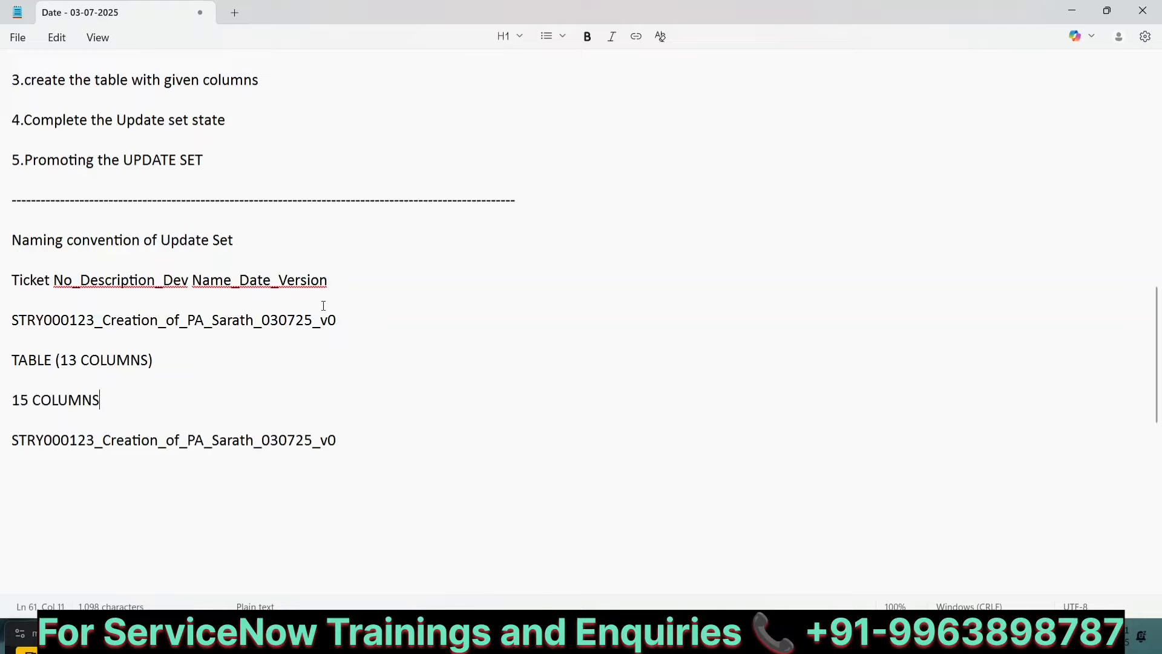
Step: Change the version of the copied example name to v1
{"action": "left_click", "coordinate": [344, 440]}
{"action": "key", "text": "BackSpace"}
{"action": "type", "text": "1"}
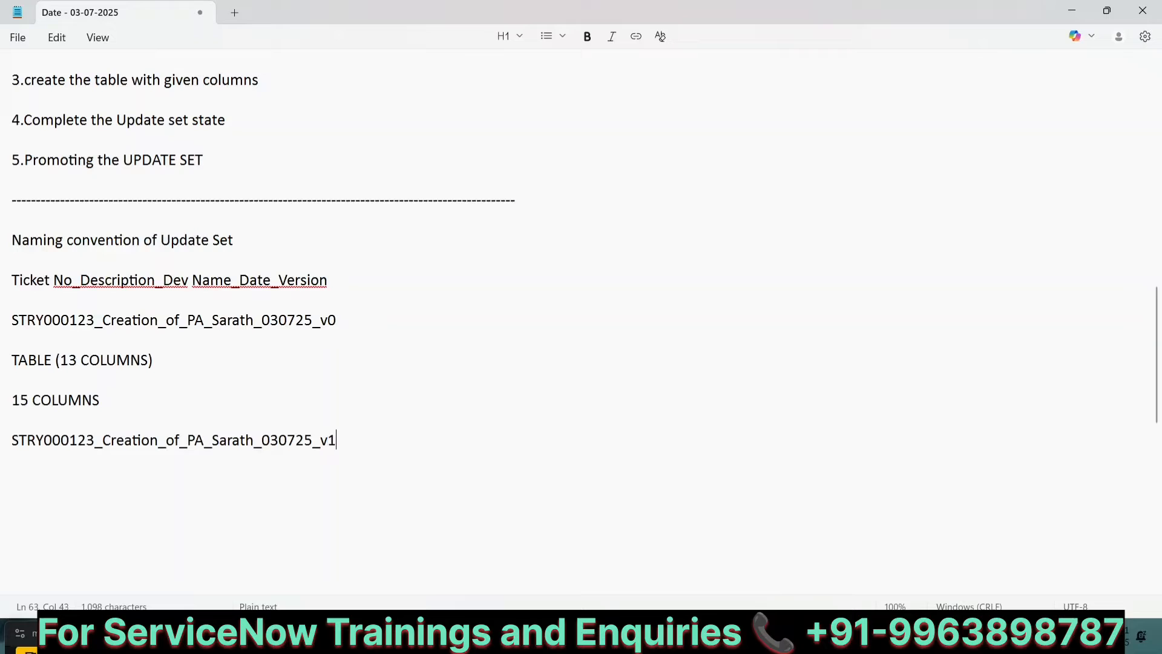
{"action": "left_click", "coordinate": [281, 441]}
{"action": "key", "text": "BackSpace"}
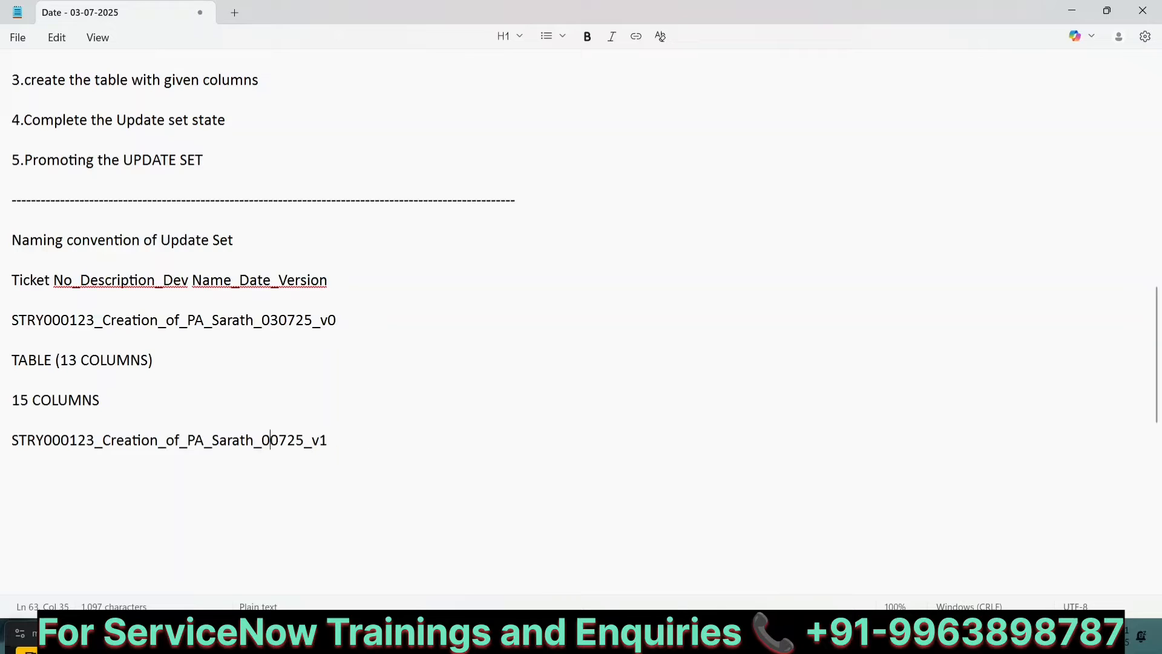
{"action": "type", "text": "4"}
{"action": "key", "text": "BackSpace"}
{"action": "type", "text": "3"}
Step: Add a "10 COLUMNS" note line below the v1 example name
{"action": "left_click", "coordinate": [349, 440]}
{"action": "key", "text": "Return"}
{"action": "key", "text": "Return"}
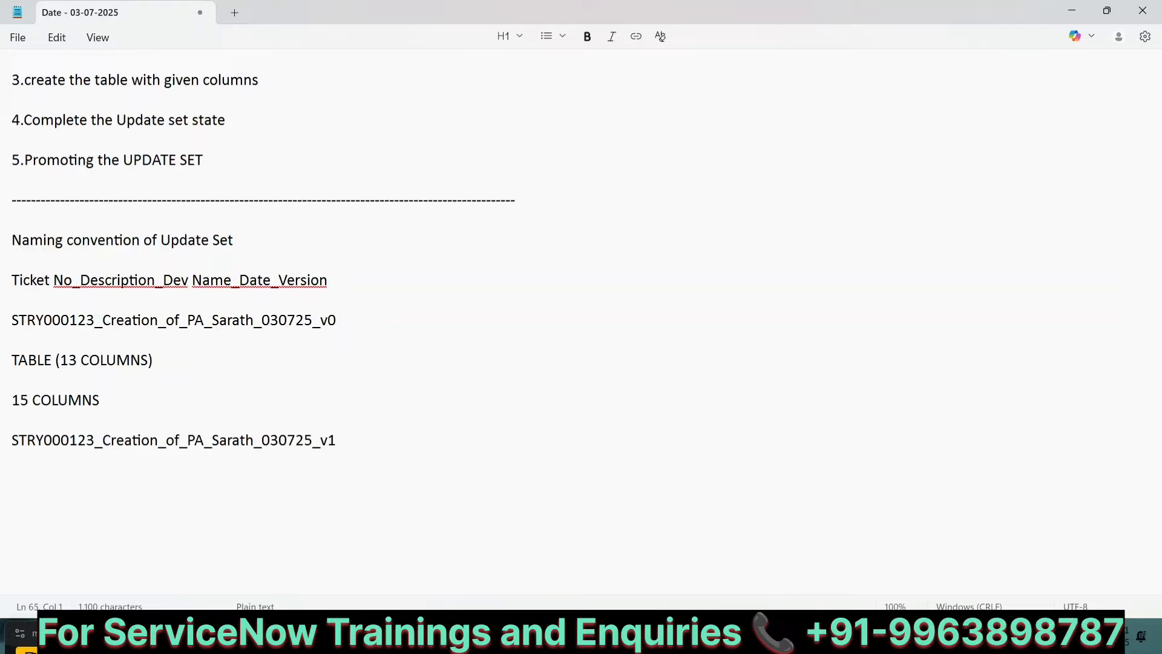
{"action": "type", "text": "10 COLUMNS"}
{"action": "key", "text": "Return"}
{"action": "key", "text": "Return"}
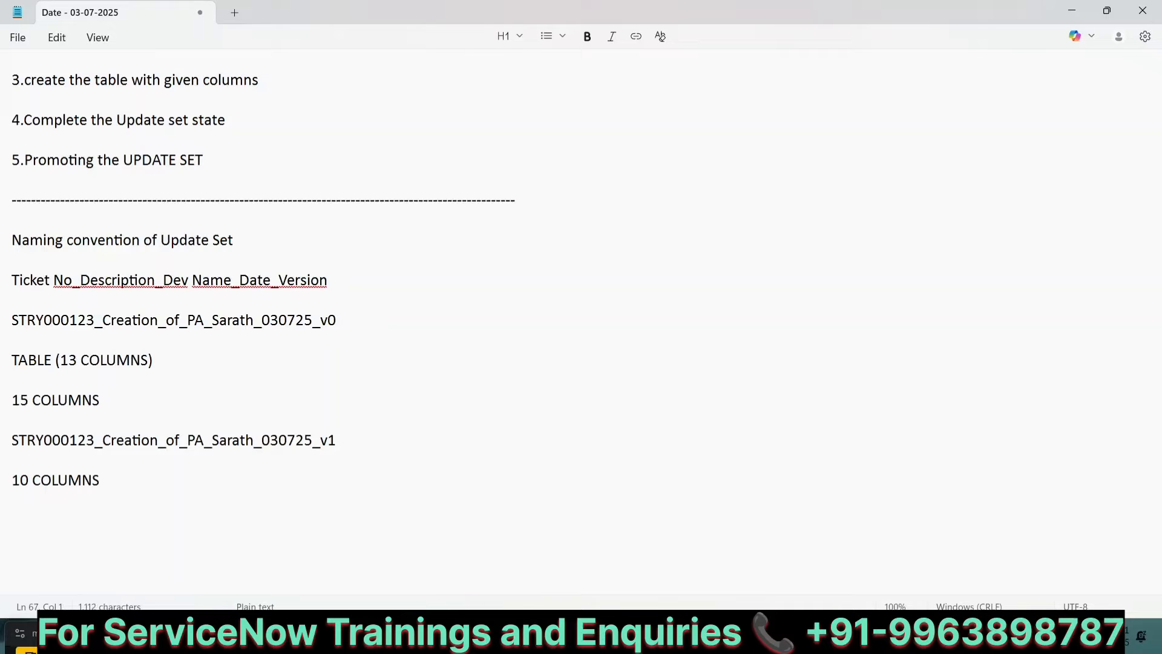
Step: Paste the example name again below and change its version to v2
{"action": "type", "text": "STRY000123_Creation_of_PA_Sarath_030725_v0"}
{"action": "key", "text": "BackSpace"}
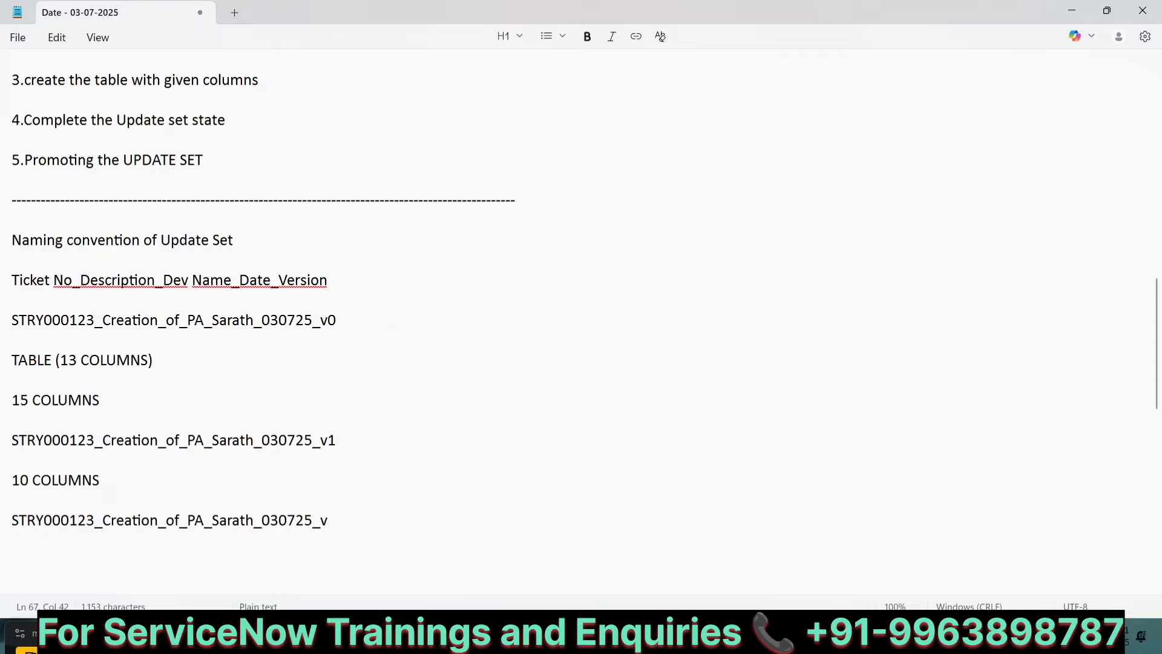
{"action": "type", "text": "2"}
{"action": "scroll", "coordinate": [478, 405], "scroll_direction": "down", "scroll_amount": 3}
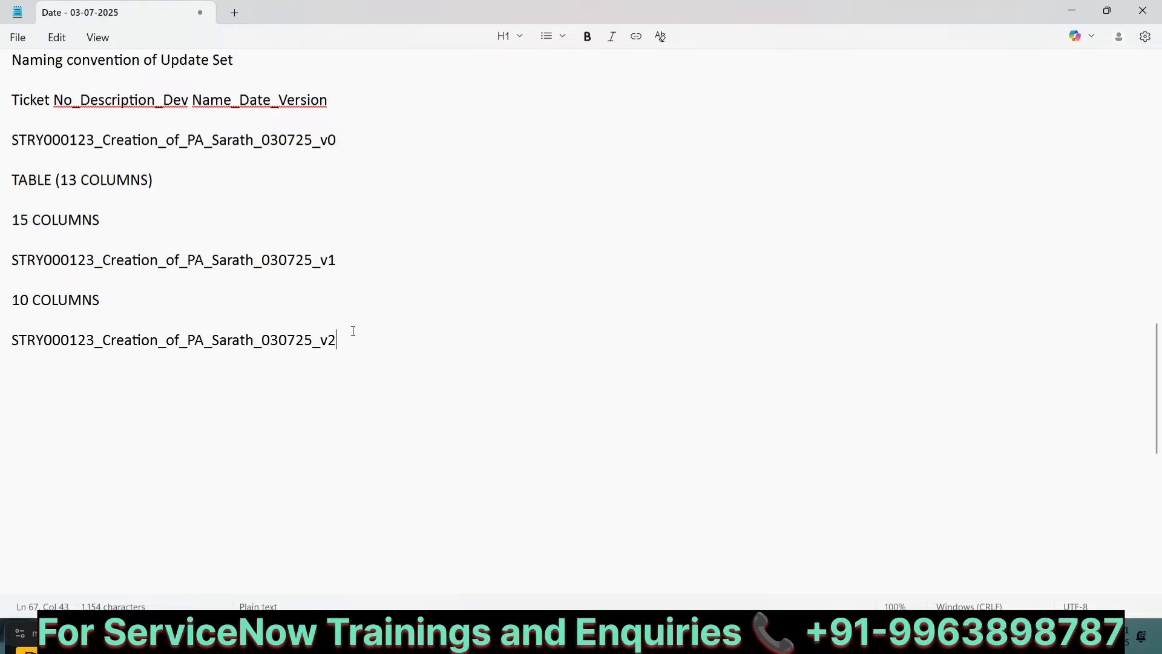
{"action": "scroll", "coordinate": [352, 331], "scroll_direction": "up", "scroll_amount": 1}
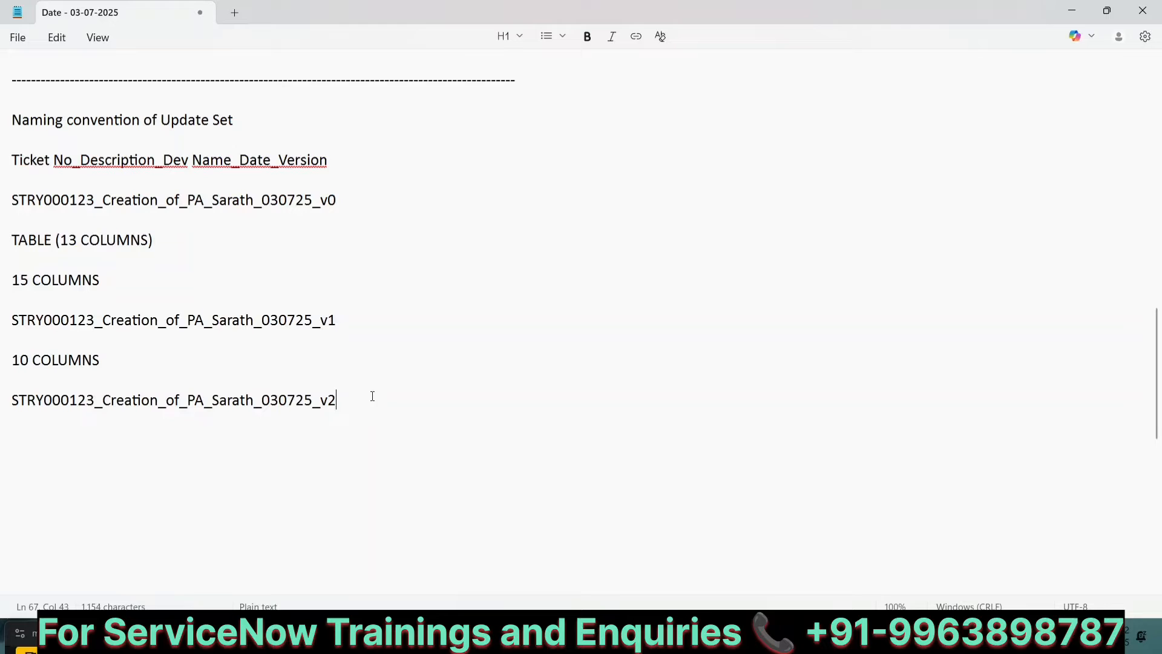
Step: Add a separator line of equals signs below the examples
{"action": "key", "text": "Return"}
{"action": "key", "text": "Return"}
{"action": "type", "text": "============="}
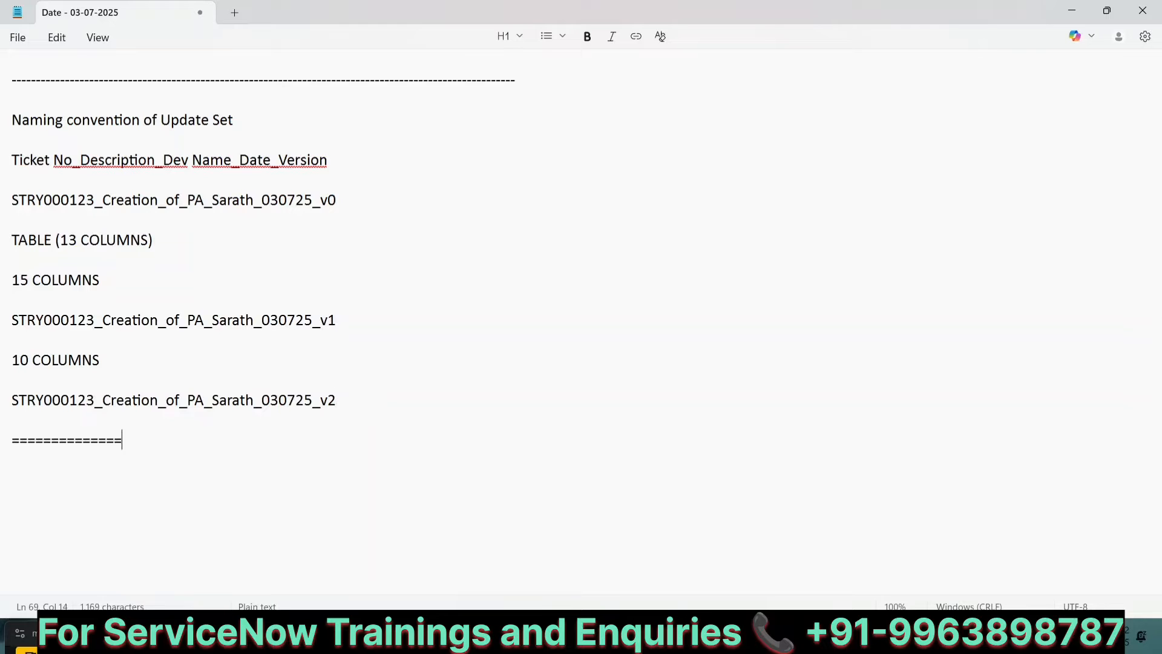
{"action": "type", "text": "===================================================="}
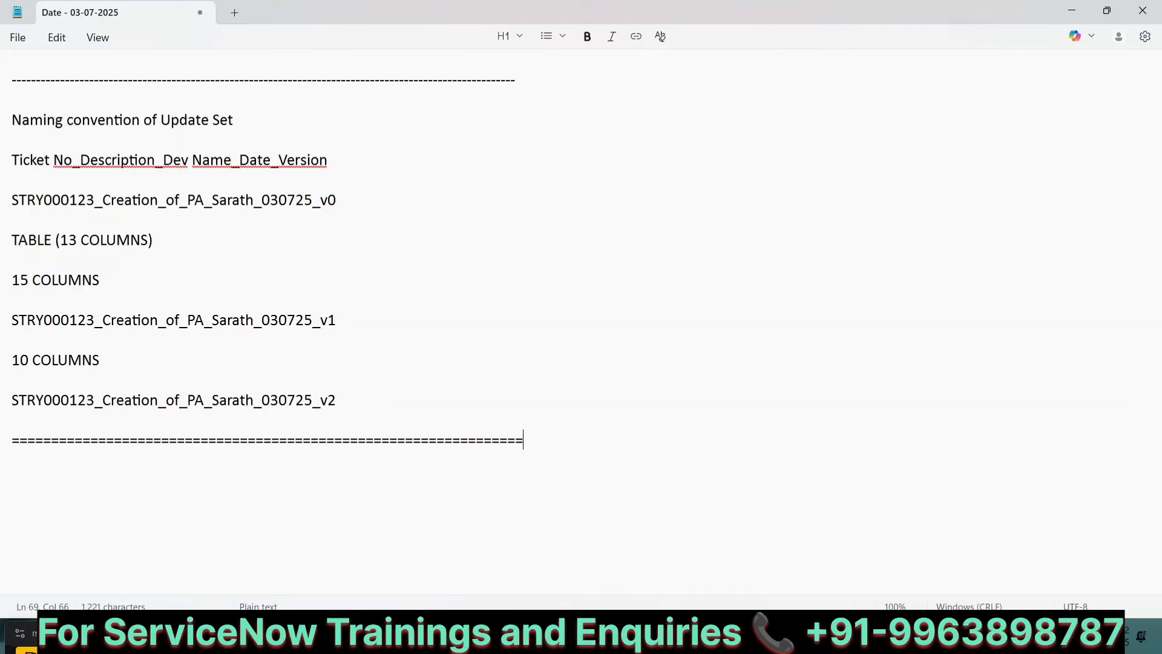
{"action": "key", "text": "Return"}
{"action": "key", "text": "Return"}
{"action": "key", "text": "Return"}
{"action": "key", "text": "Return"}
{"action": "key", "text": "Return"}
{"action": "key", "text": "Return"}
{"action": "key", "text": "Return"}
{"action": "key", "text": "Return"}
{"action": "key", "text": "Return"}
{"action": "key", "text": "Return"}
{"action": "key", "text": "Return"}
{"action": "key", "text": "Return"}
{"action": "key", "text": "Return"}
{"action": "key", "text": "Return"}
{"action": "key", "text": "Return"}
{"action": "key", "text": "Return"}
{"action": "key", "text": "Return"}
{"action": "key", "text": "Return"}
{"action": "key", "text": "Return"}
{"action": "key", "text": "Return"}
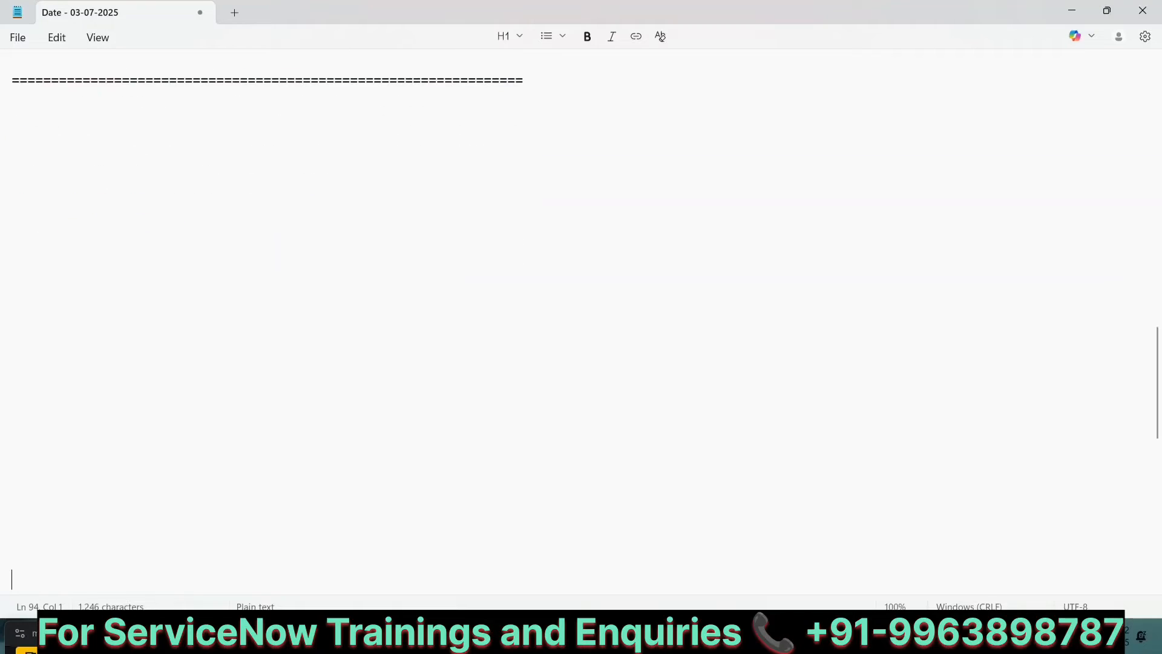
Step: Write the heading "LIST OF THINGS CAPTURED IN UPDATE SET" below the separator
{"action": "left_click", "coordinate": [109, 110]}
{"action": "type", "text": "LIST OF TH"}
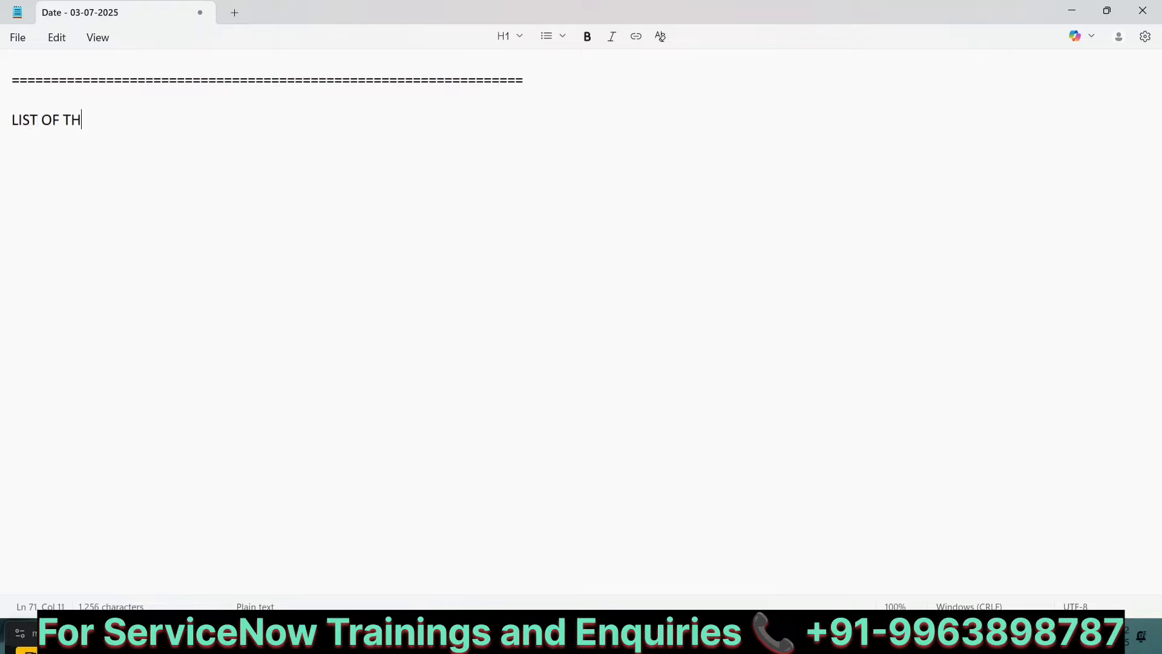
{"action": "type", "text": "INGS CAP"}
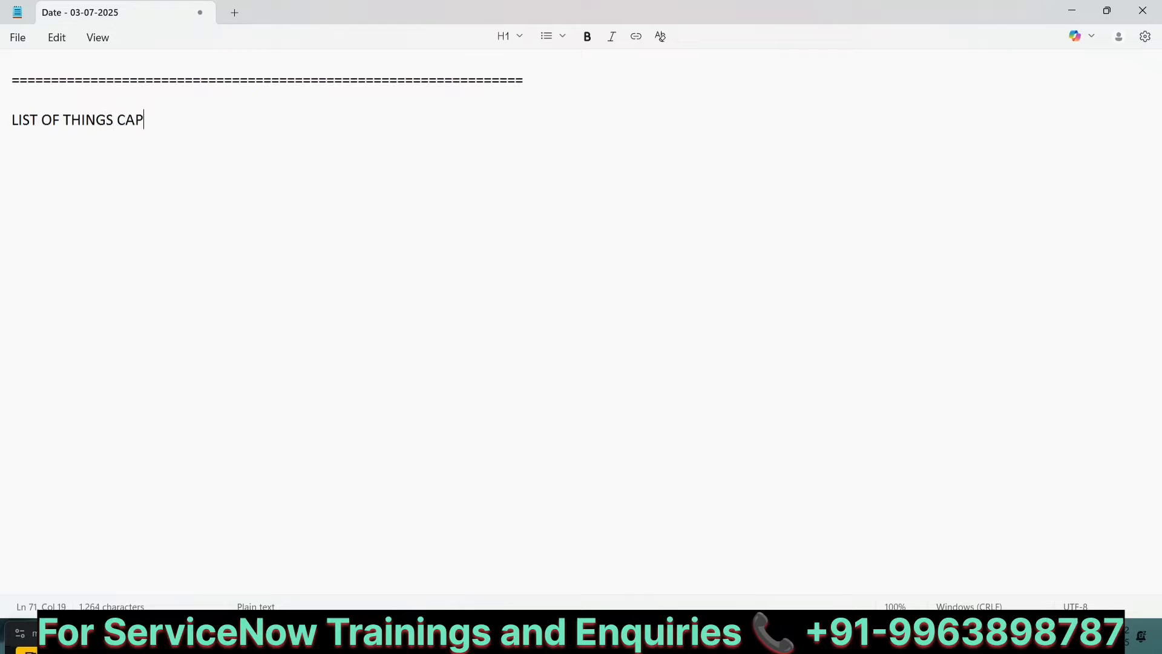
{"action": "type", "text": "TURED IN UPDATE SET"}
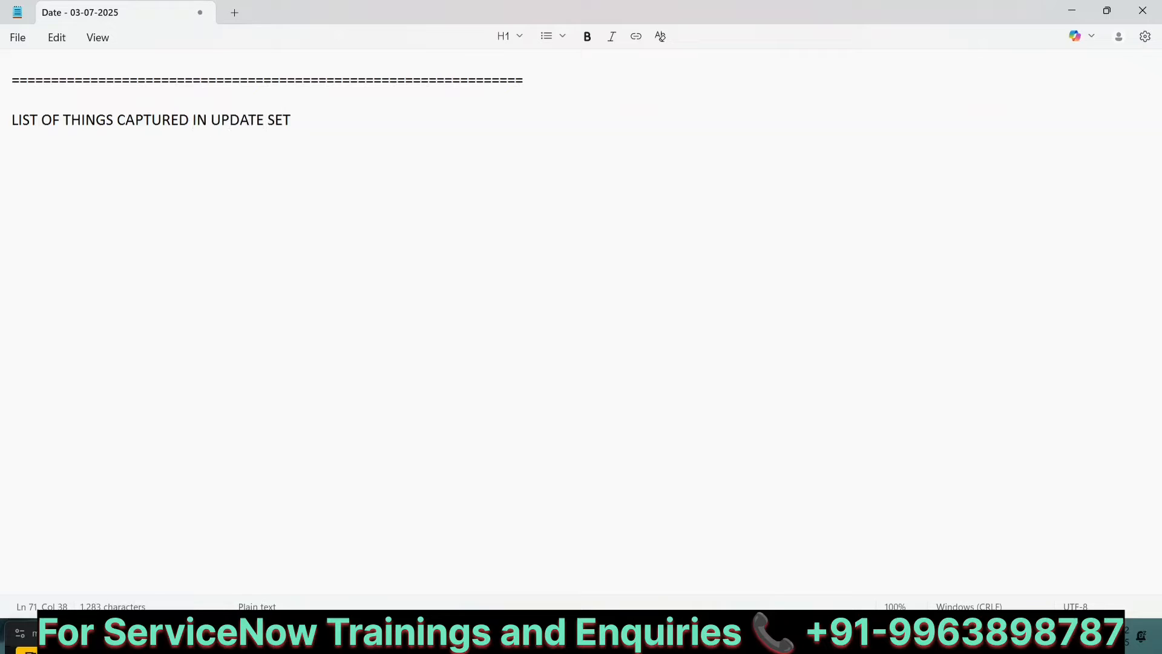
Step: Start the list with items "1. Table" and "2.Fields"
{"action": "key", "text": "Return"}
{"action": "key", "text": "Return"}
{"action": "type", "text": "1.table"}
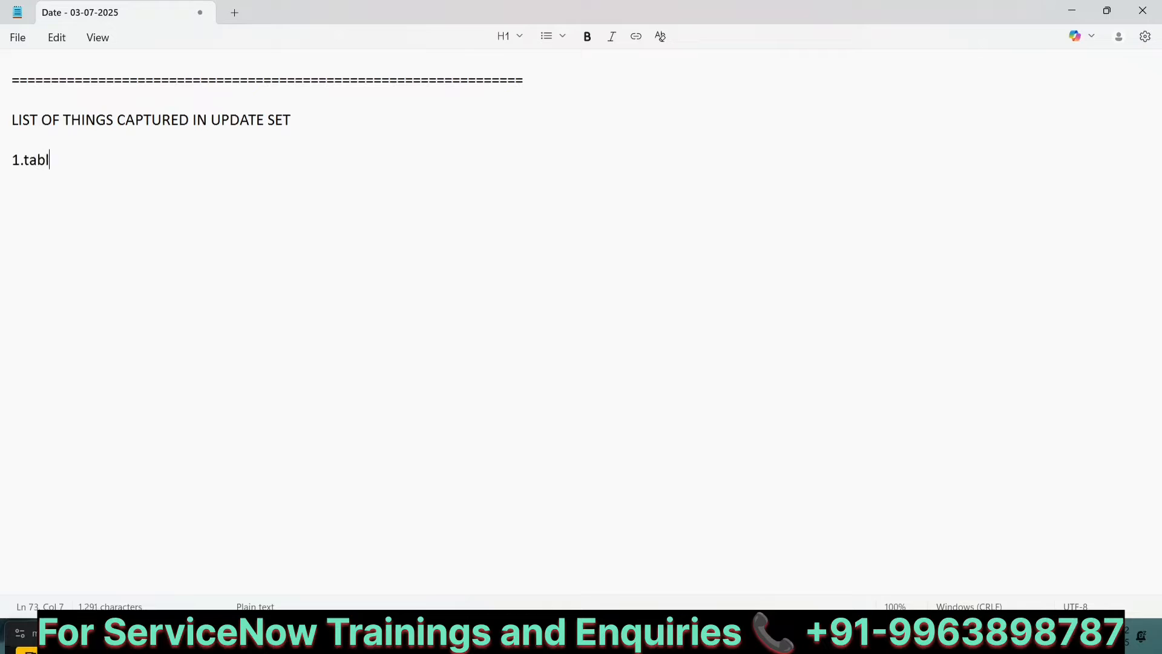
{"action": "key", "text": "BackSpace"}
{"action": "key", "text": "BackSpace"}
{"action": "key", "text": "BackSpace"}
{"action": "key", "text": "BackSpace"}
{"action": "key", "text": "BackSpace"}
{"action": "type", "text": "Table"}
{"action": "key", "text": "Return"}
{"action": "key", "text": "Return"}
{"action": "type", "text": "2.Fields"}
Step: Add list items "3.Lists" and "4.Form Layouts"
{"action": "key", "text": "Return"}
{"action": "key", "text": "Return"}
{"action": "type", "text": "3."}
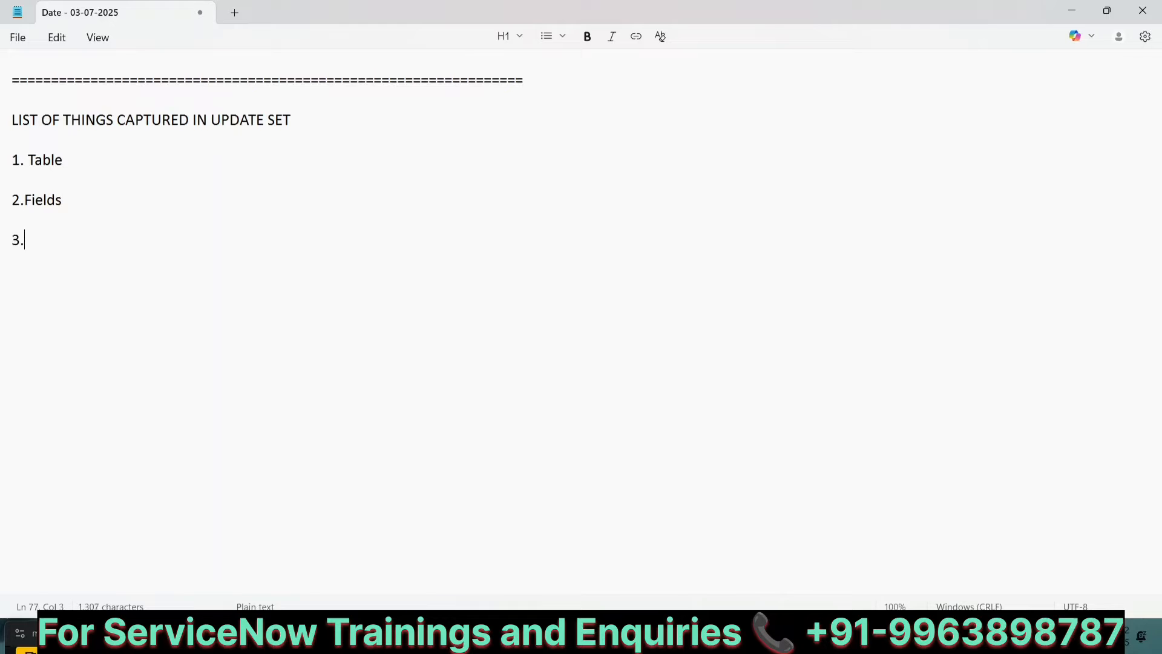
{"action": "type", "text": "List"}
{"action": "type", "text": "s"}
{"action": "type", "text": "4."}
{"action": "type", "text": "For"}
{"action": "key", "text": "BackSpace"}
{"action": "type", "text": "orm Layouts"}
{"action": "key", "text": "Return"}
{"action": "key", "text": "Return"}
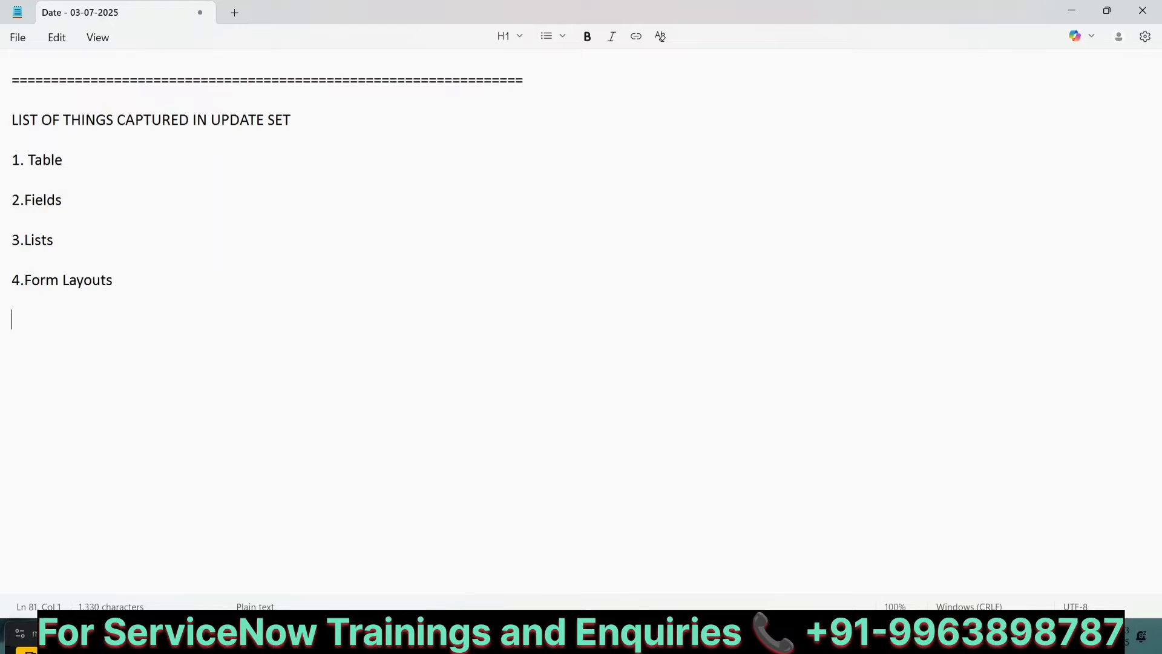
Step: Add list items "5.Form Sections" and "6.Business Rules"
{"action": "type", "text": "5.Form Sections"}
{"action": "key", "text": "Return"}
{"action": "key", "text": "Return"}
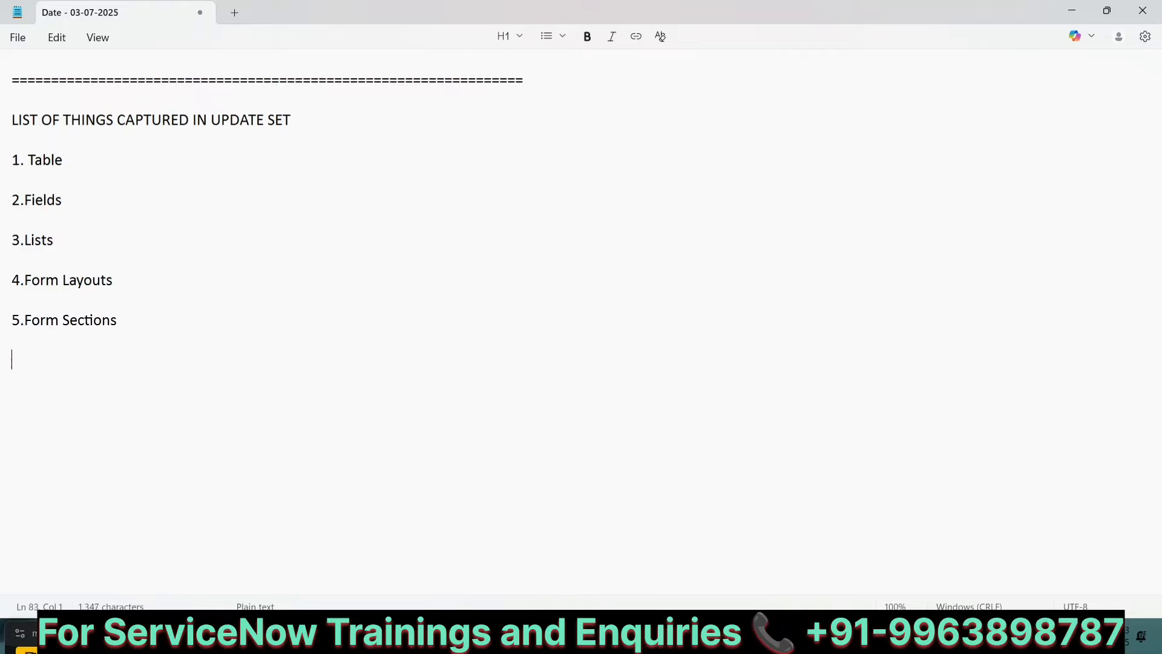
{"action": "type", "text": "6.Business "}
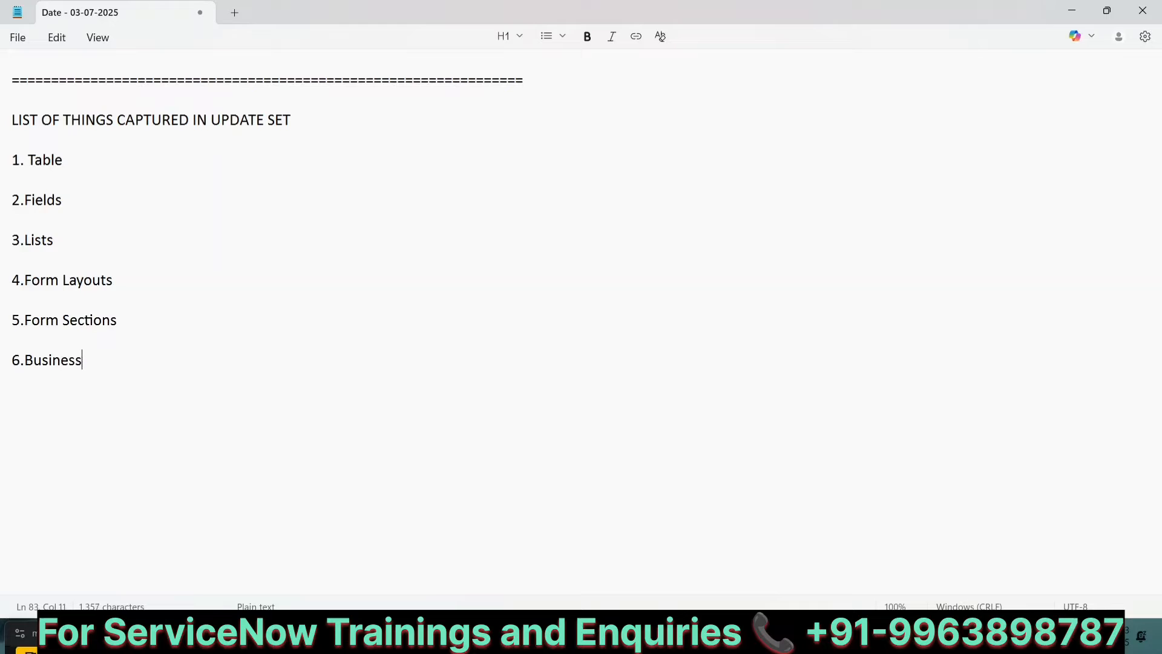
{"action": "type", "text": "Rules"}
{"action": "key", "text": "Return"}
{"action": "key", "text": "Return"}
Step: Add list items "7.UI Scripts" and "8.UI Policies"
{"action": "type", "text": "7."}
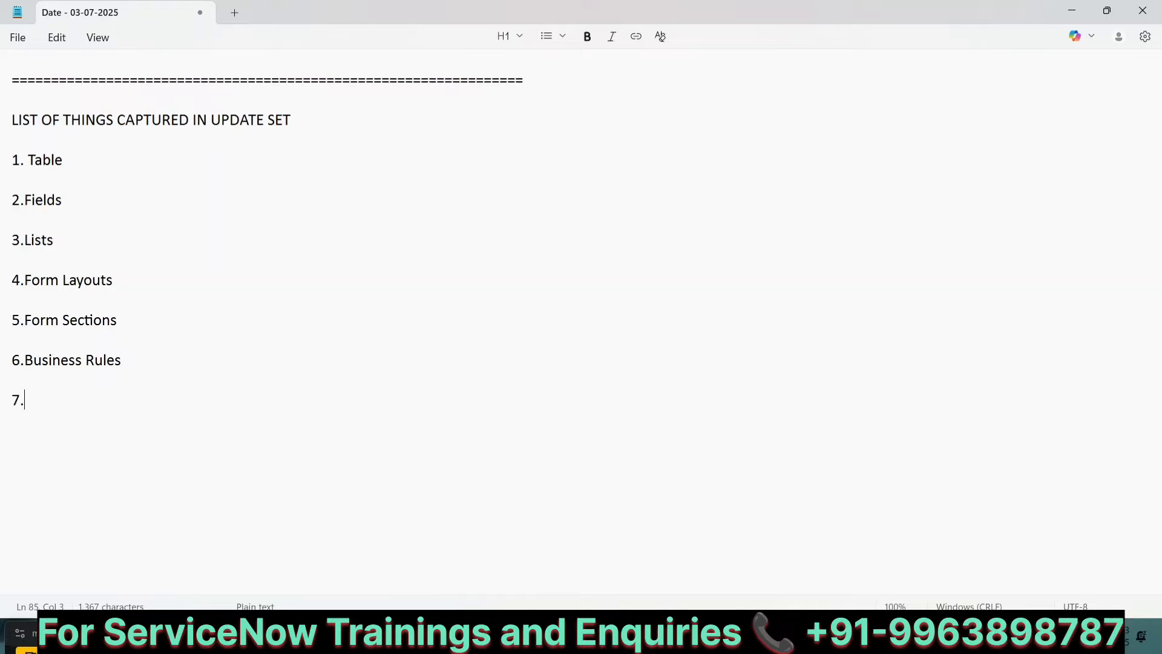
{"action": "type", "text": "UI Scri"}
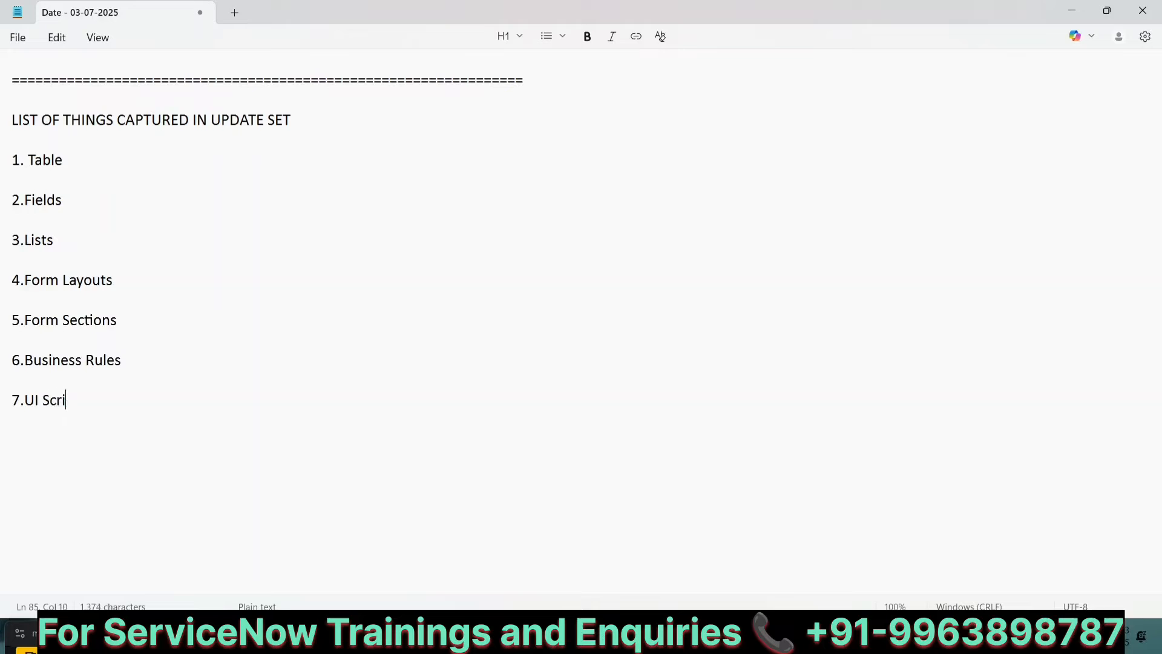
{"action": "type", "text": "py"}
{"action": "key", "text": "BackSpace"}
{"action": "type", "text": "ts"}
{"action": "key", "text": "Return"}
{"action": "key", "text": "Return"}
{"action": "type", "text": "8."}
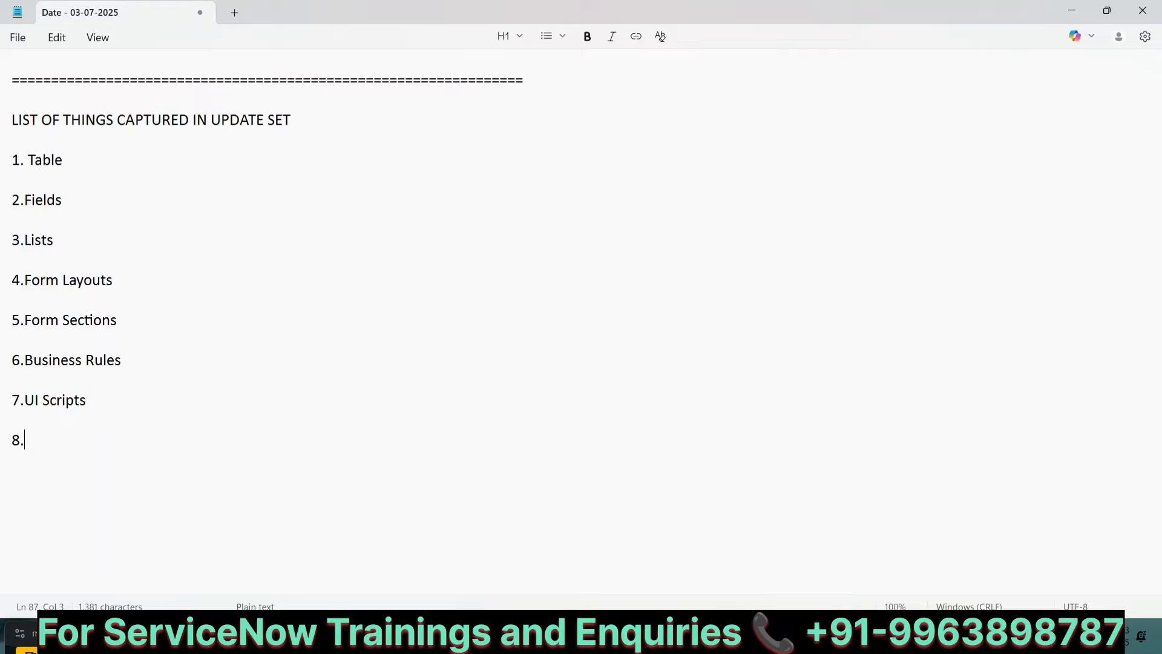
{"action": "type", "text": "UI Polici"}
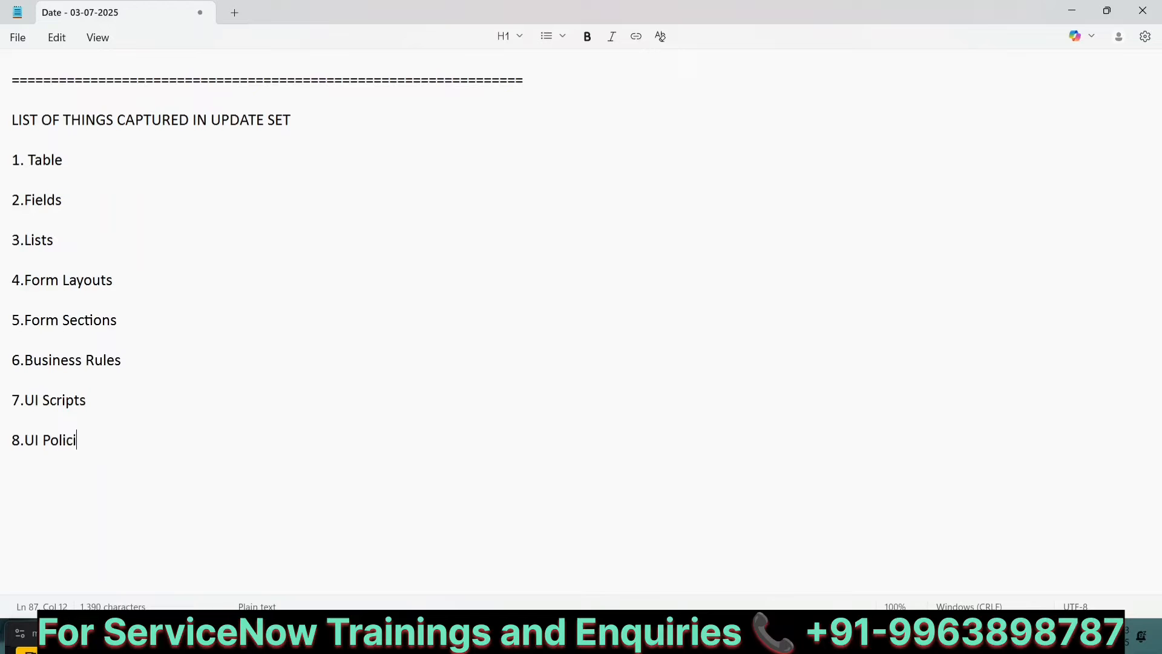
{"action": "type", "text": "es"}
{"action": "key", "text": "Return"}
{"action": "key", "text": "Return"}
Step: Add list items "9.Reports" and "10.Views"
{"action": "type", "text": "9.Reports"}
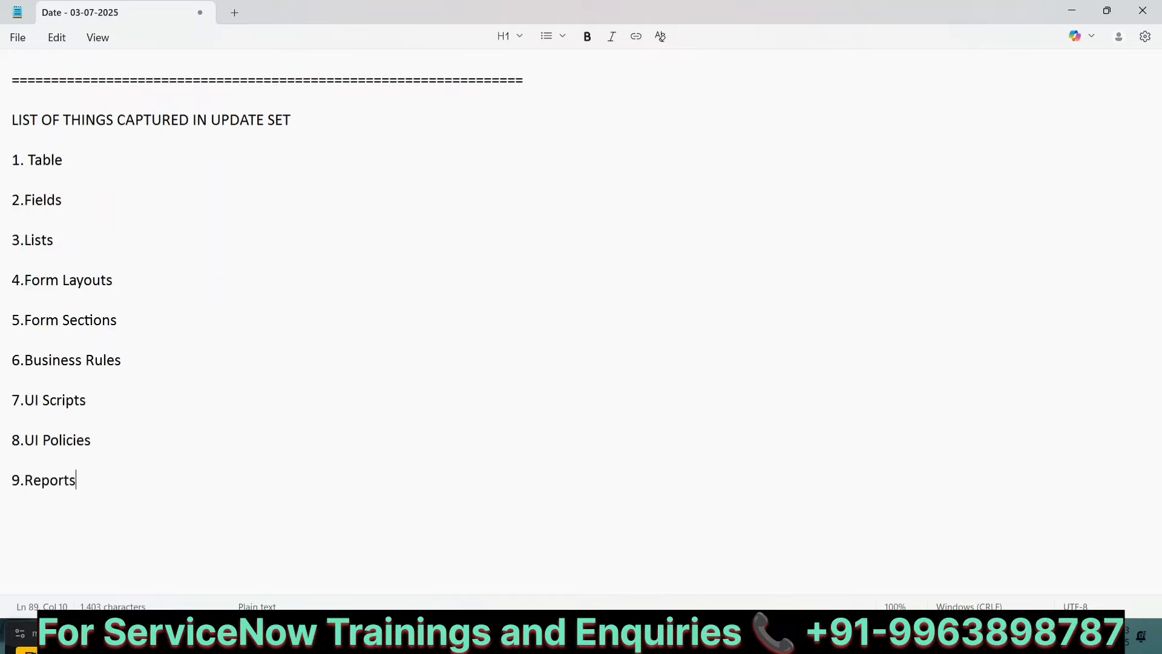
{"action": "key", "text": "Return"}
{"action": "key", "text": "Return"}
{"action": "type", "text": "10."}
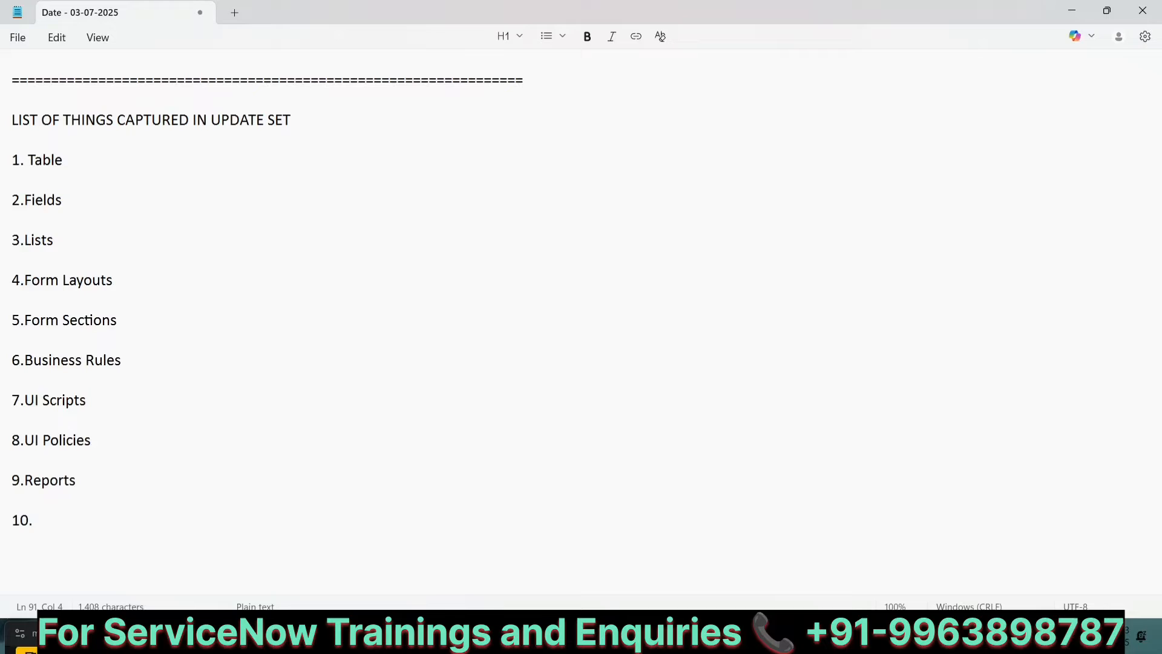
{"action": "type", "text": "Views"}
{"action": "key", "text": "Return"}
{"action": "key", "text": "Return"}
Step: Add list item "11.Client Scripts"
{"action": "type", "text": "11."}
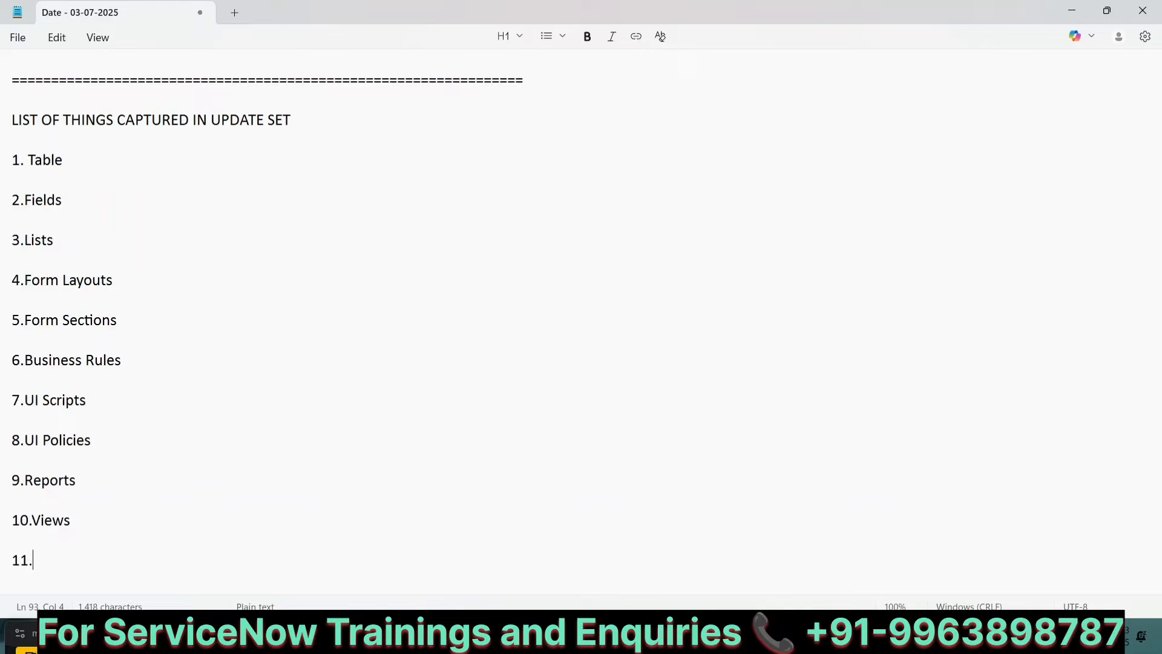
{"action": "type", "text": "Client Scripts"}
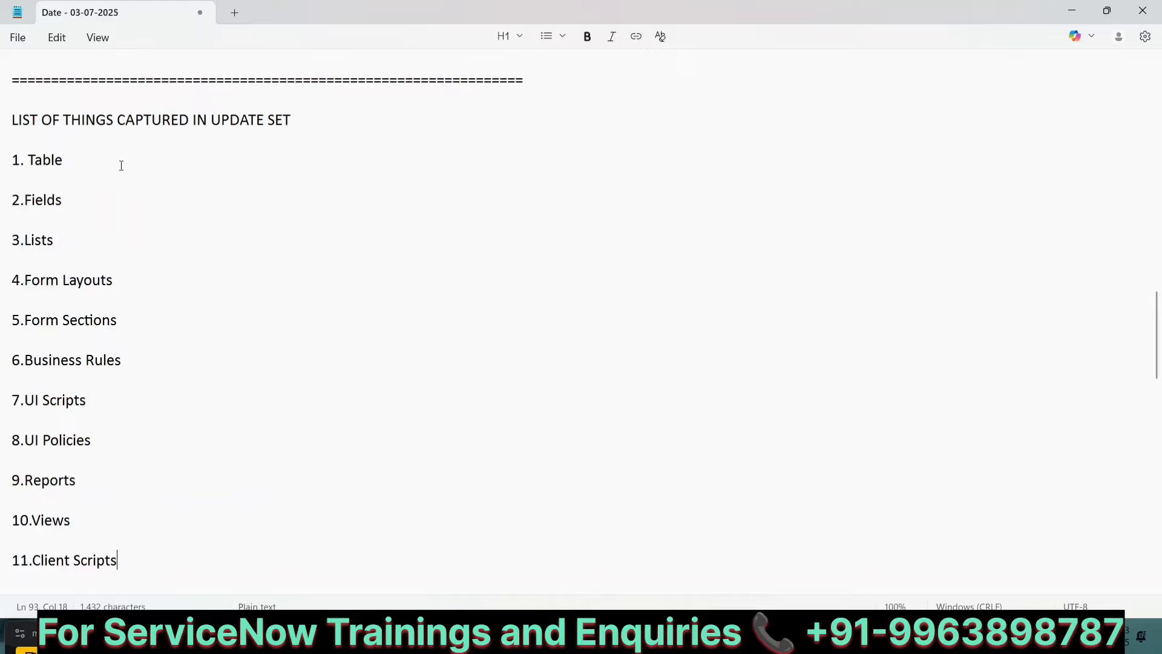
{"action": "scroll", "coordinate": [189, 221], "scroll_direction": "down", "scroll_amount": 3}
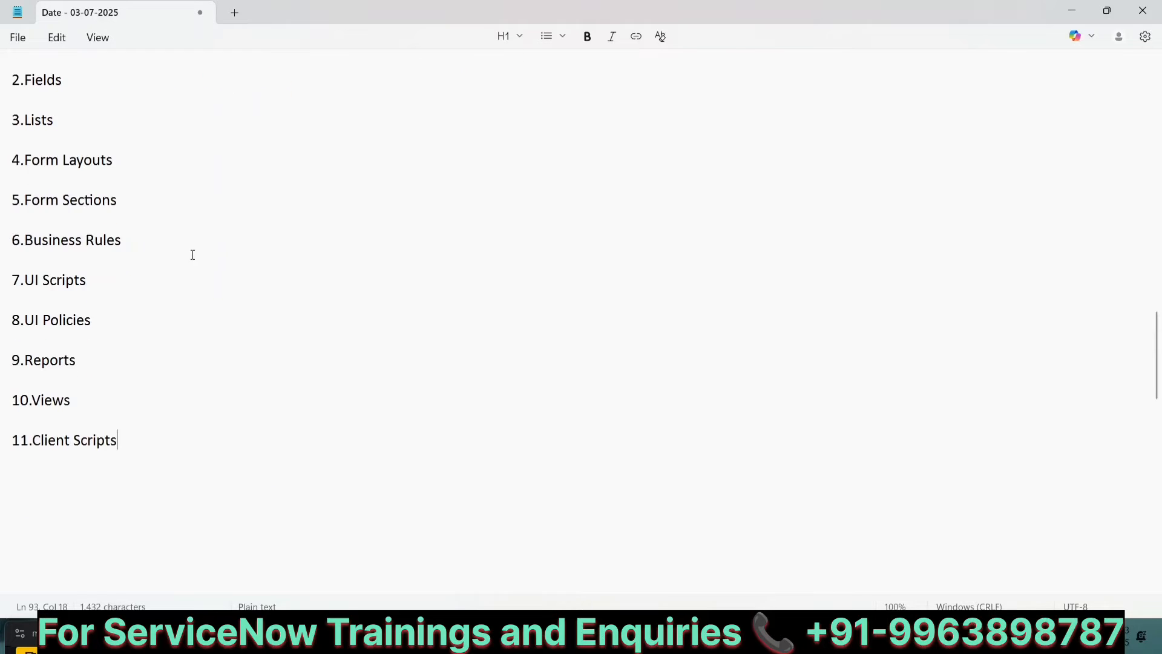
Step: Add a dashed separator line below the list
{"action": "key", "text": "Return"}
{"action": "key", "text": "Return"}
{"action": "key", "text": "Return"}
{"action": "type", "text": "----------------------"}
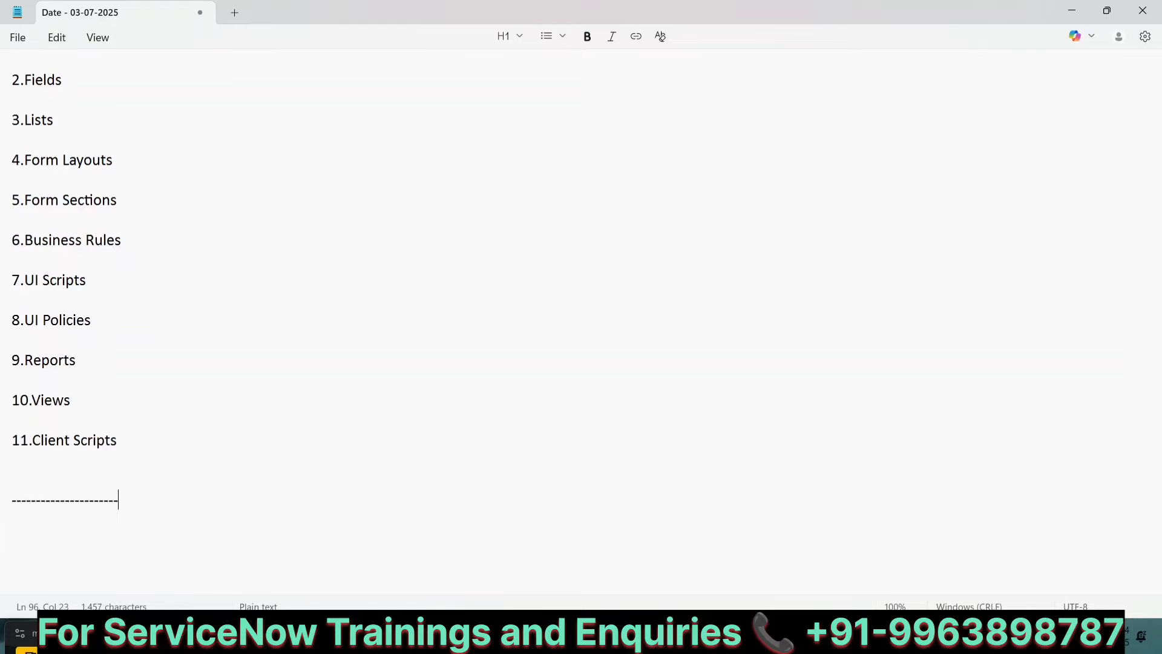
{"action": "type", "text": "----------------------------------------------"}
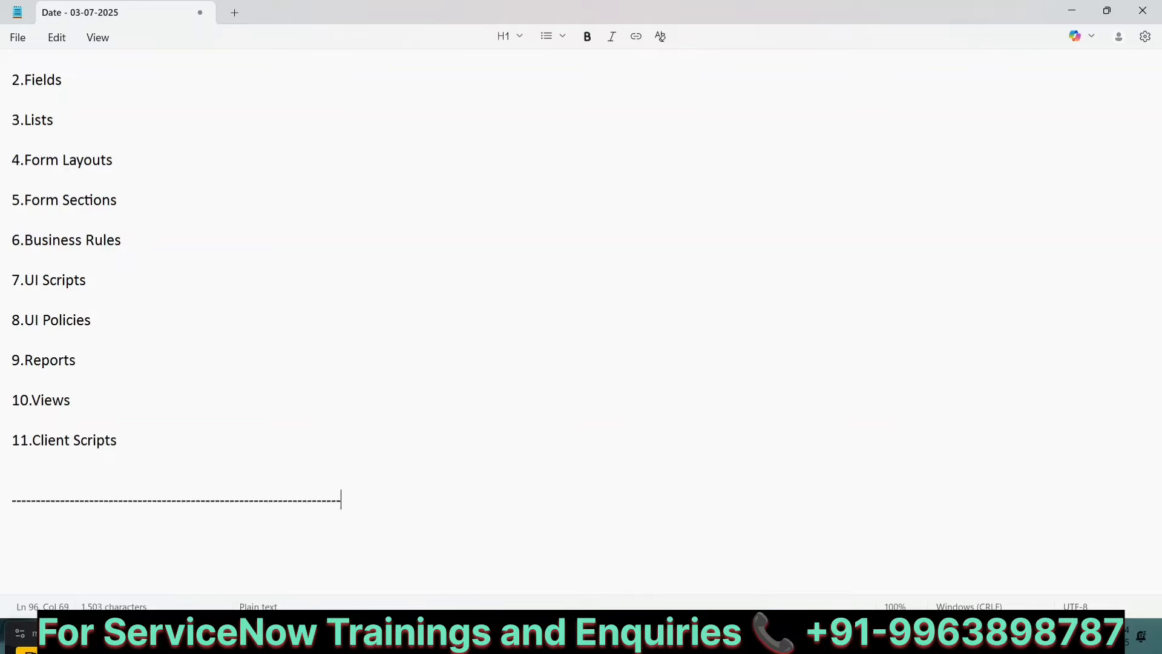
{"action": "key", "text": "Return"}
{"action": "key", "text": "Return"}
{"action": "scroll", "coordinate": [581, 308], "scroll_direction": "down", "scroll_amount": 4}
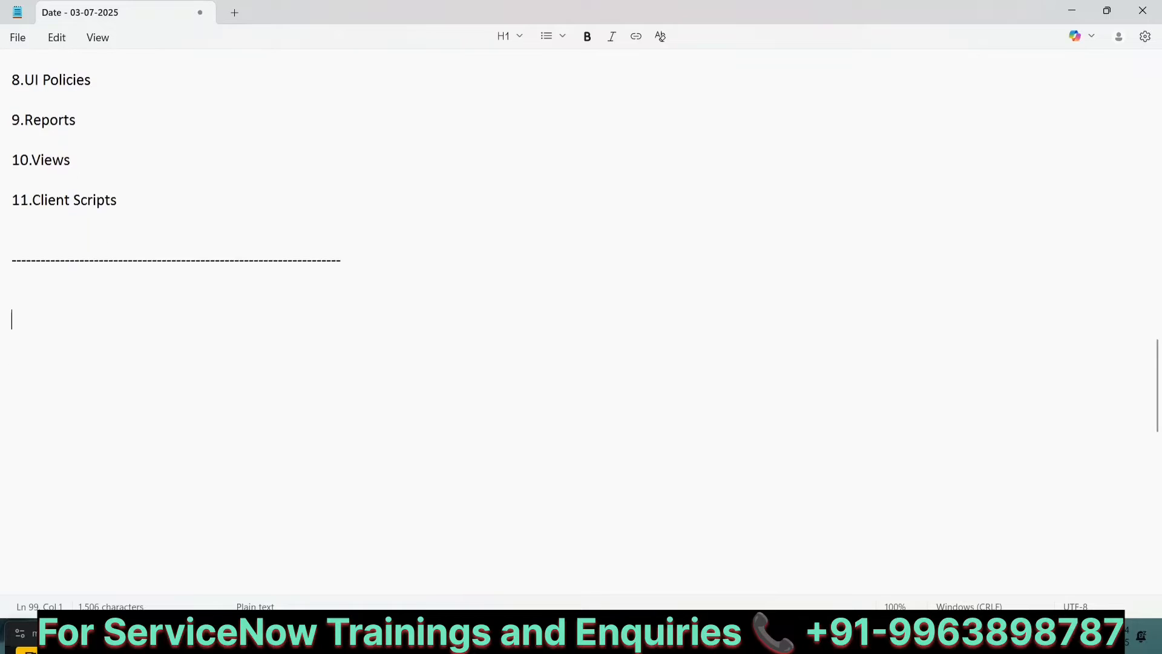
Step: Type the heading "LIST OF THINGS NOT CAPTURED IN UPDATE SET", correcting a typo in "CAPTURED"
{"action": "type", "text": "LIST OF THINGS "}
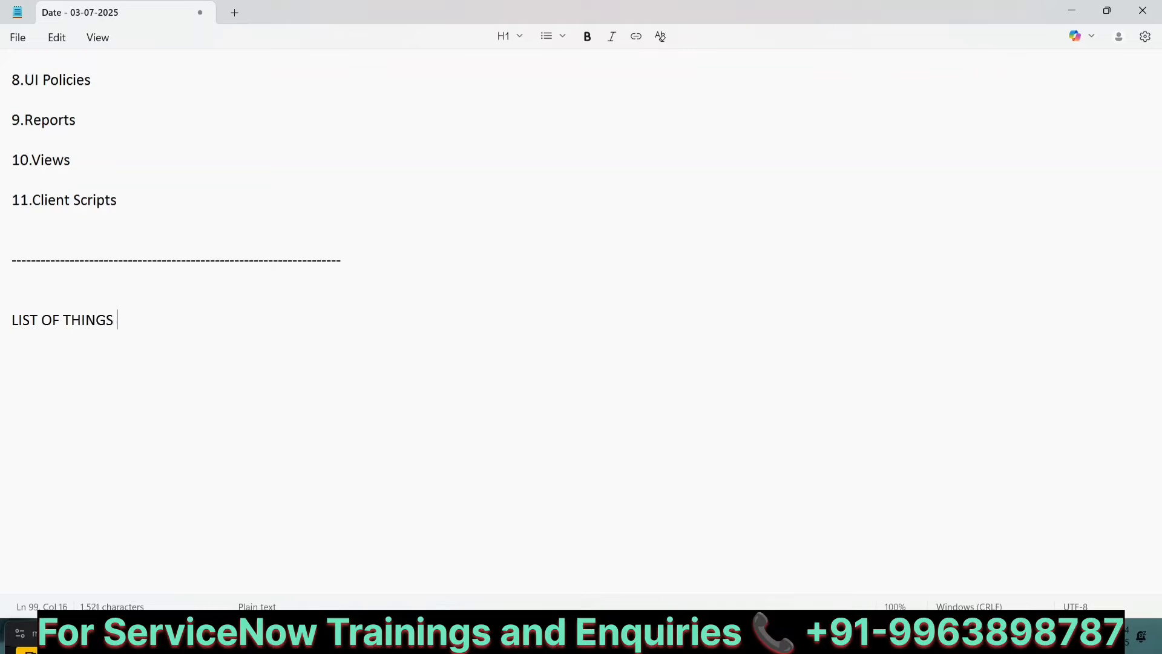
{"action": "type", "text": "NOT CAPYU"}
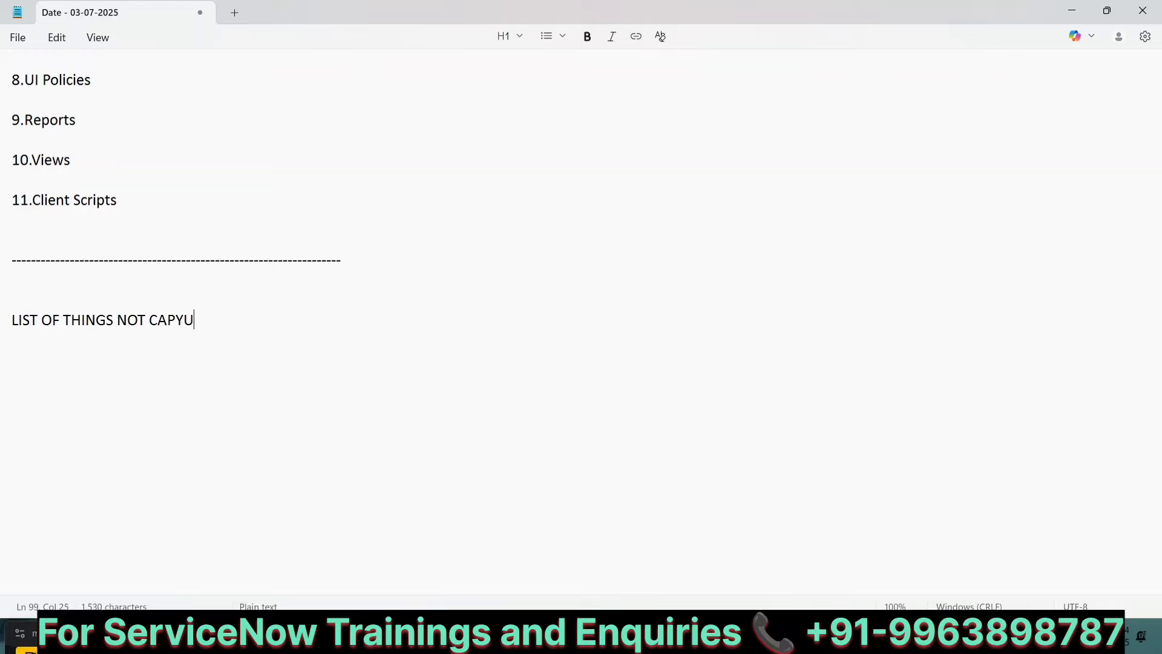
{"action": "key", "text": "BackSpace"}
{"action": "key", "text": "BackSpace"}
{"action": "type", "text": "TURED IN UPDATE SET"}
{"action": "key", "text": "Return"}
{"action": "key", "text": "Return"}
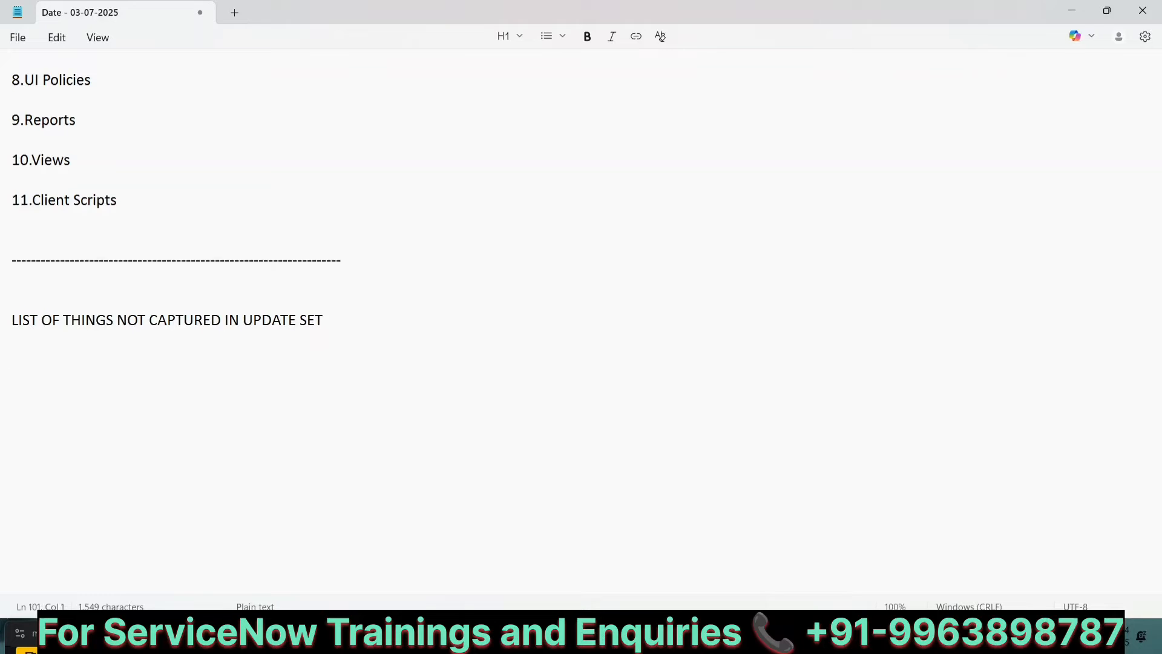
Step: Add list items "1. Modified Data" and "2. New users"
{"action": "type", "text": "1. Modified Data"}
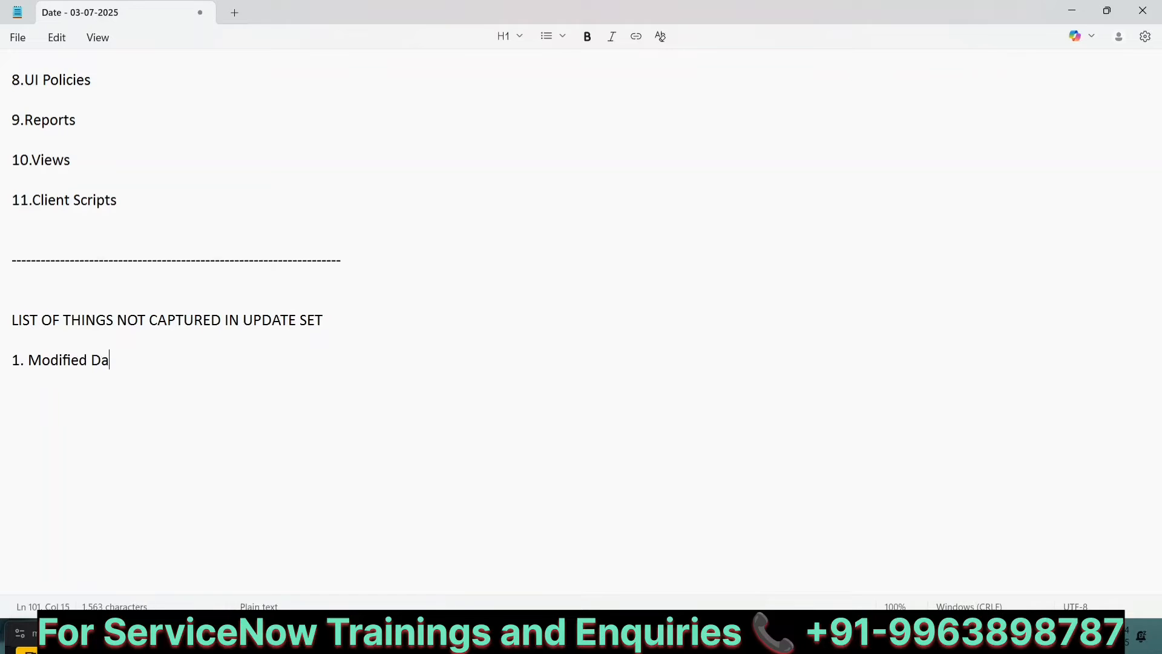
{"action": "key", "text": "Return"}
{"action": "key", "text": "Return"}
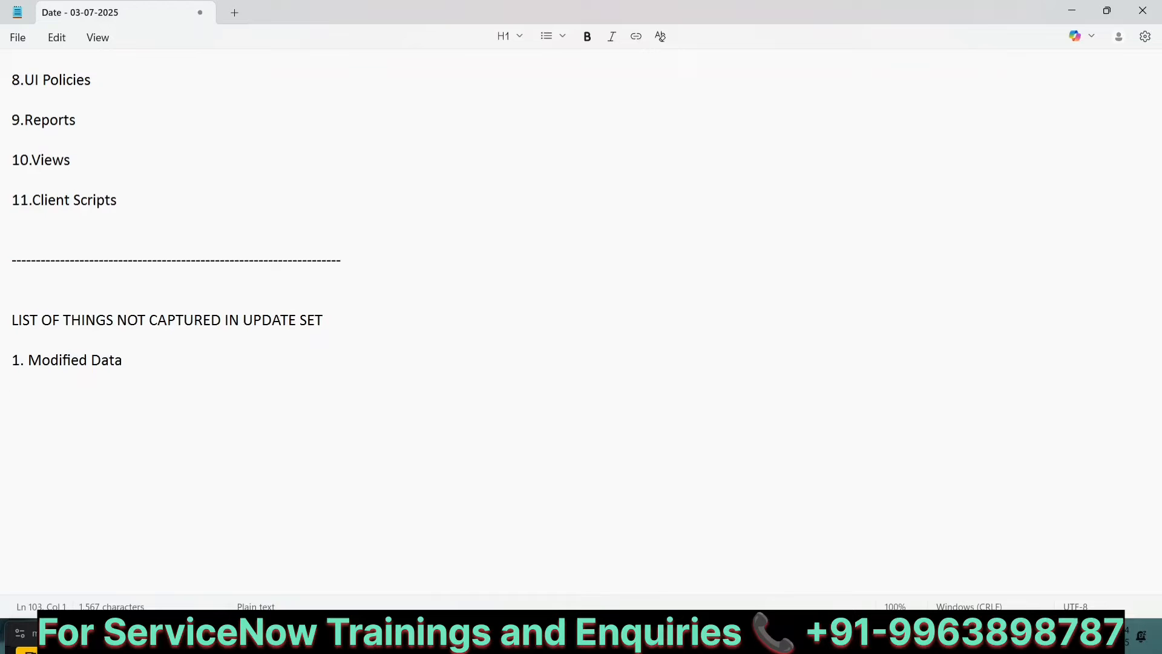
{"action": "type", "text": "2. New "}
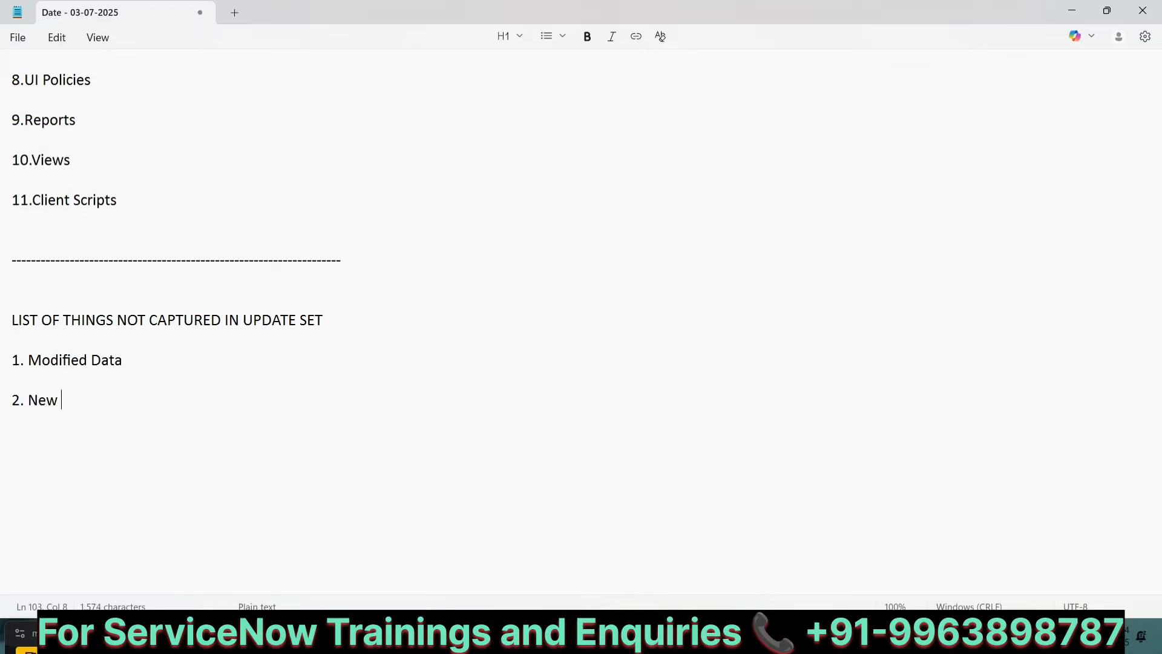
{"action": "type", "text": "users"}
{"action": "key", "text": "Return"}
{"action": "key", "text": "Return"}
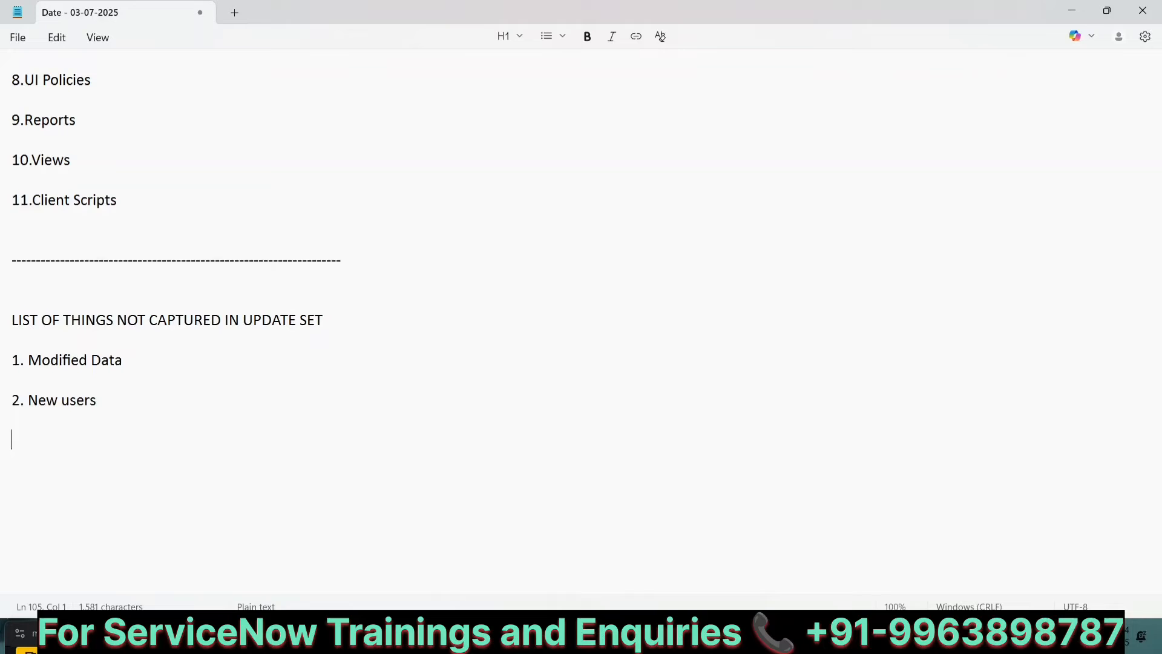
Step: Add list items "3.New groups" and "4.Schedule Jobs"
{"action": "type", "text": "3.New "}
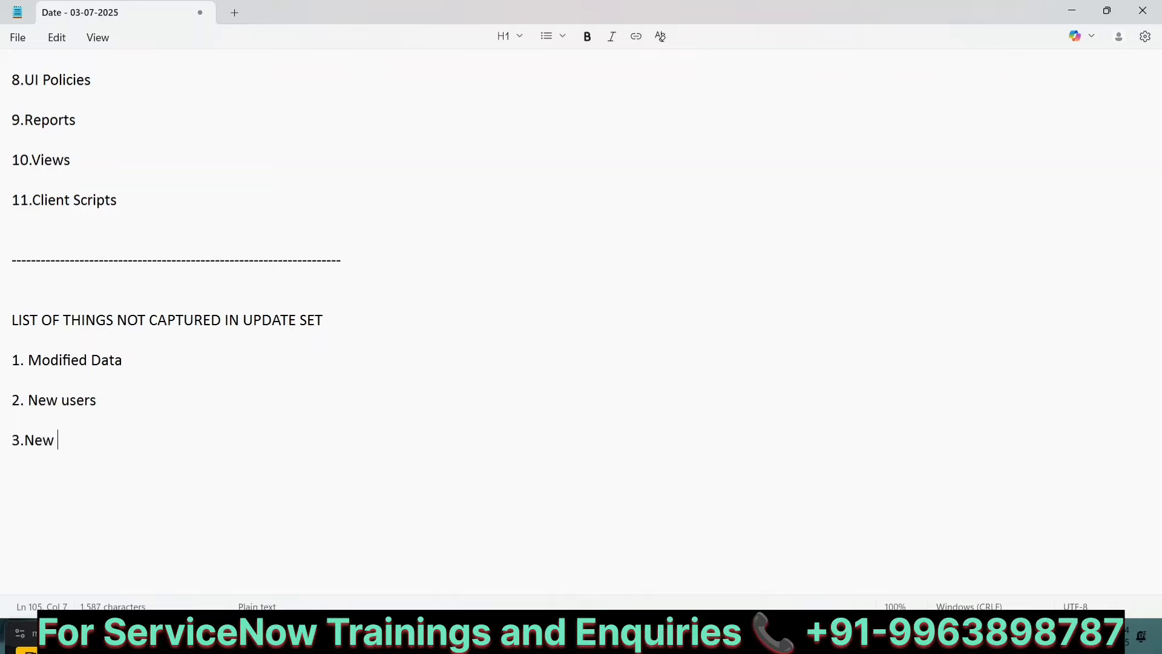
{"action": "type", "text": "groups"}
{"action": "key", "text": "Return"}
{"action": "key", "text": "Return"}
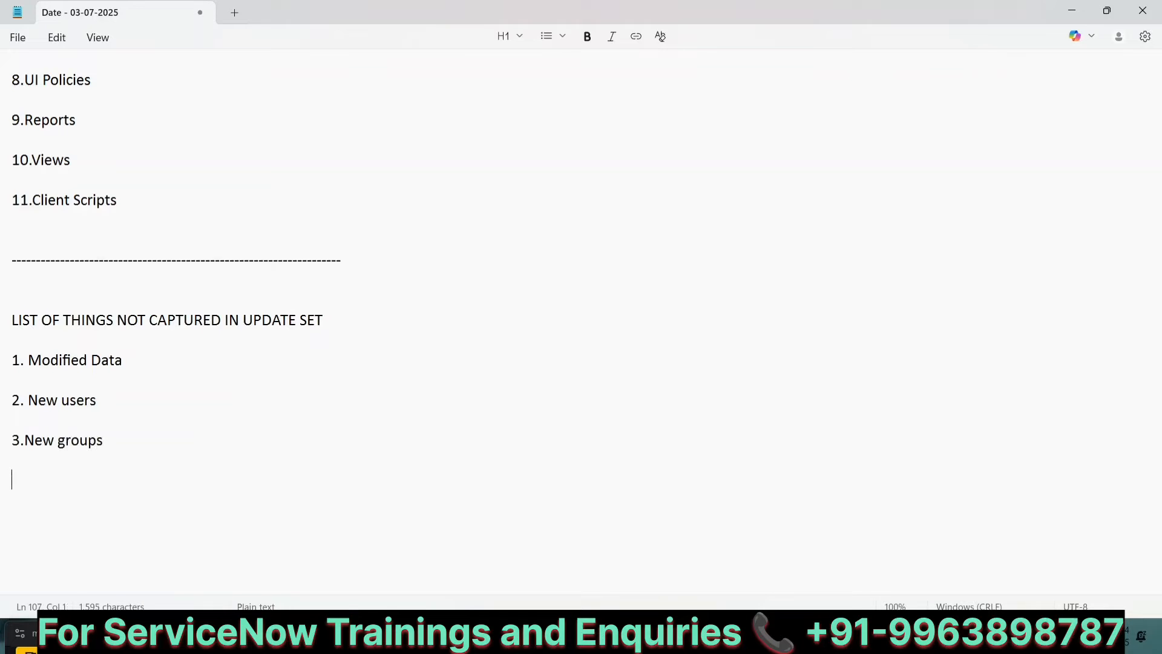
{"action": "type", "text": "4.Schedule "}
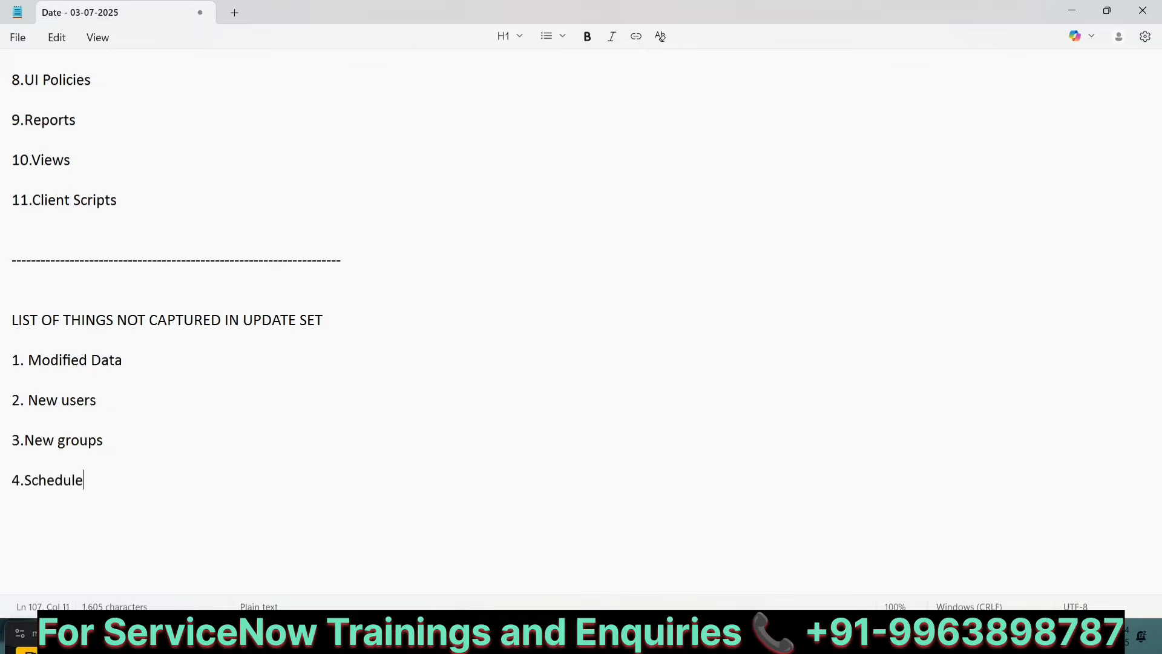
{"action": "type", "text": "Jobs"}
{"action": "key", "text": "Return"}
{"action": "key", "text": "Return"}
Step: Add list item "5.HomePages"
{"action": "type", "text": "5.Ho"}
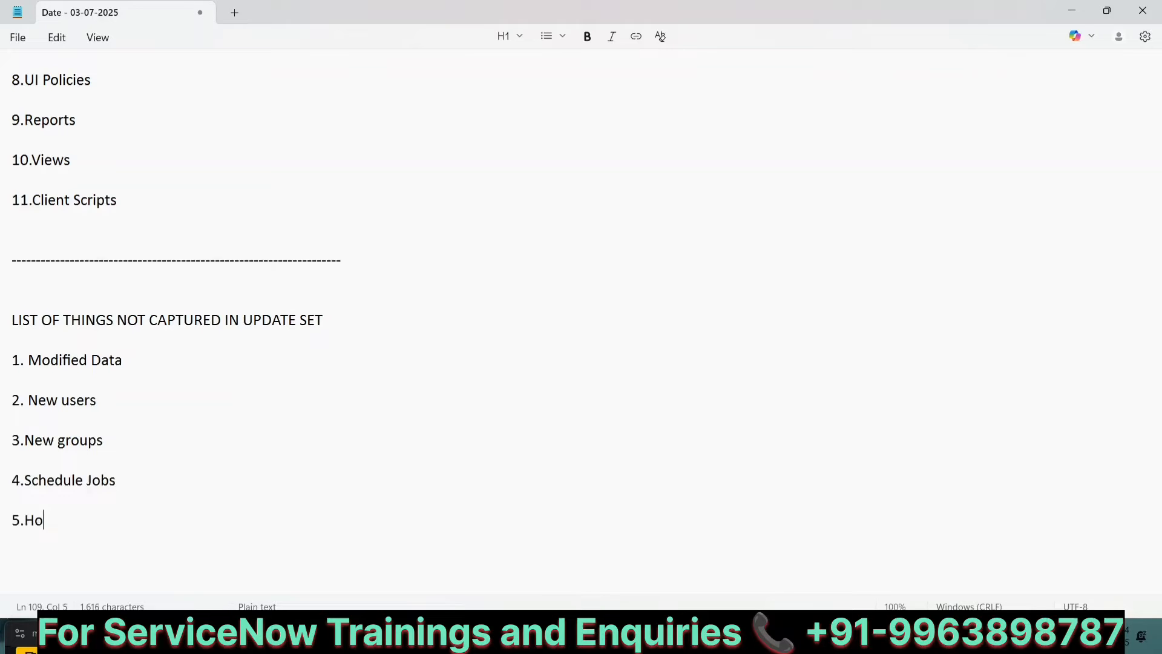
{"action": "type", "text": "mePages"}
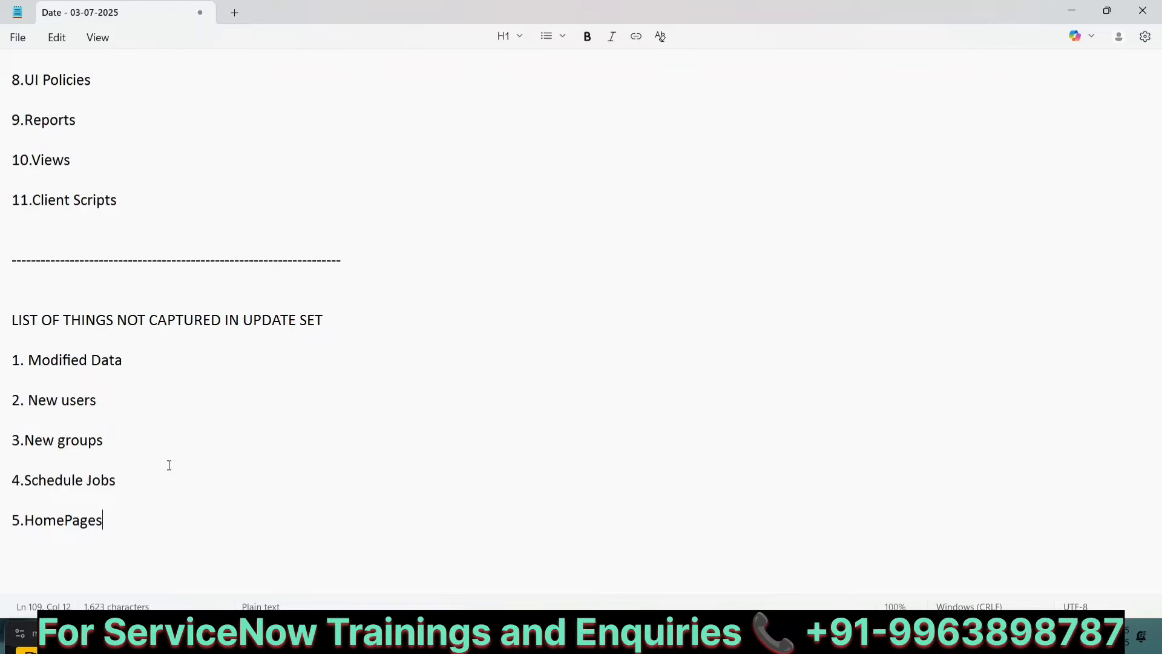
Step: Add a separator line of equals signs below the list of things not captured in update sets
{"action": "scroll", "coordinate": [169, 465], "scroll_direction": "down", "scroll_amount": 5}
{"action": "key", "text": "Return"}
{"action": "key", "text": "Return"}
{"action": "type", "text": "="}
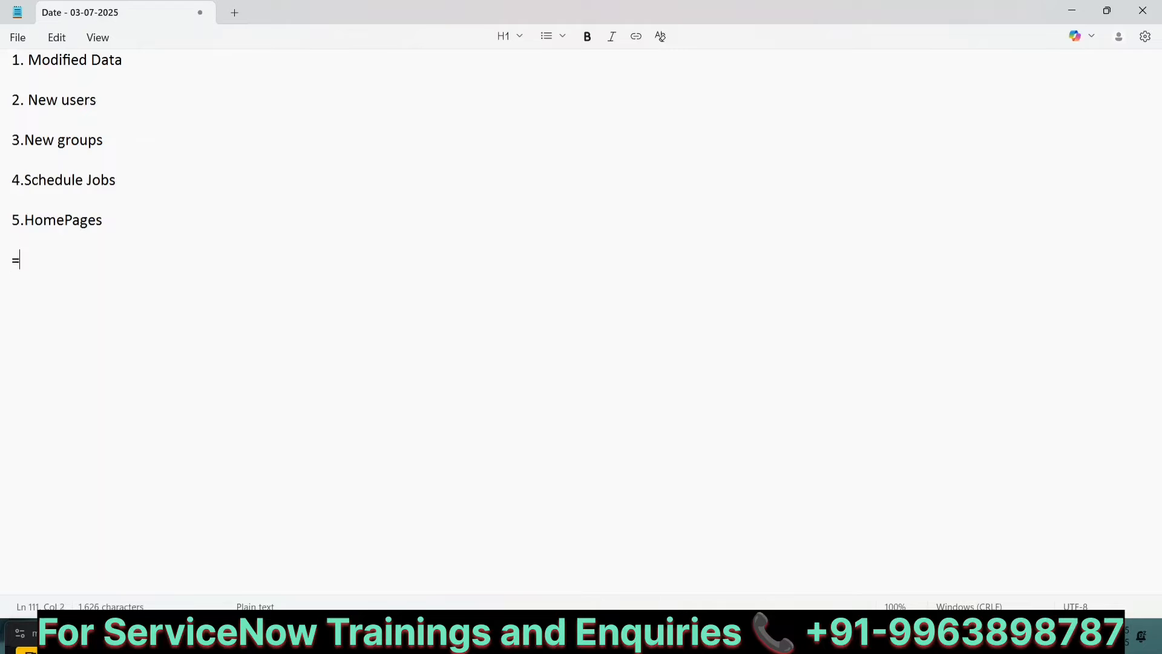
{"action": "type", "text": "====================================================="}
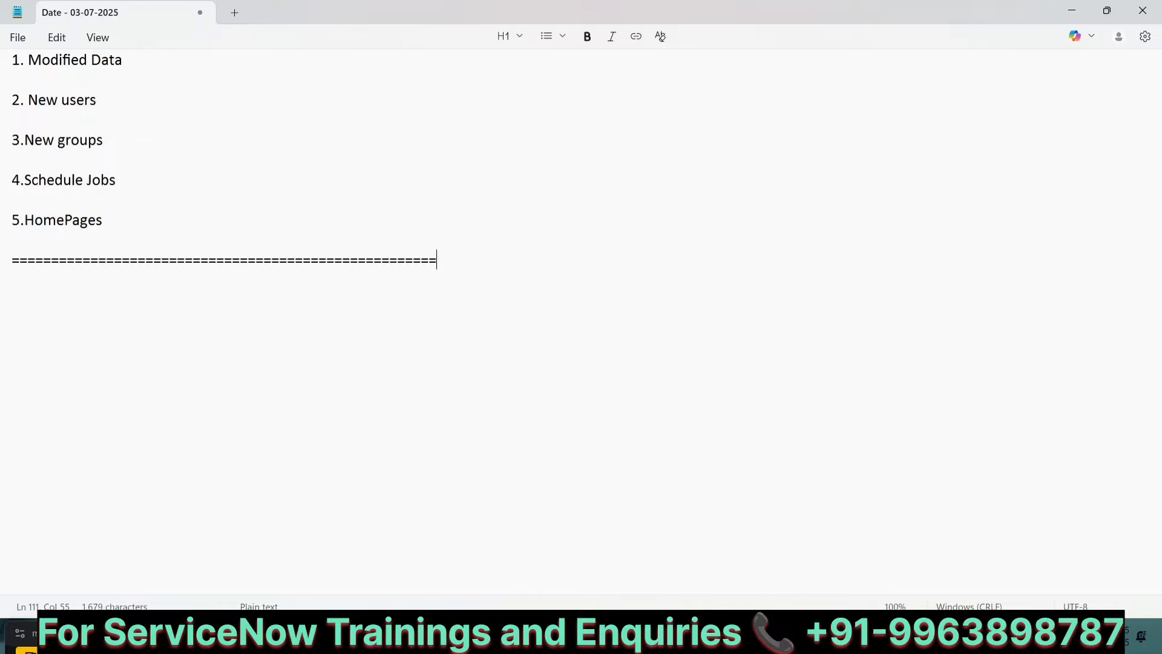
{"action": "type", "text": "=========================="}
Step: Add the heading "1. Creation of Update Set" below the separator
{"action": "key", "text": "Return"}
{"action": "key", "text": "Return"}
{"action": "type", "text": "1."}
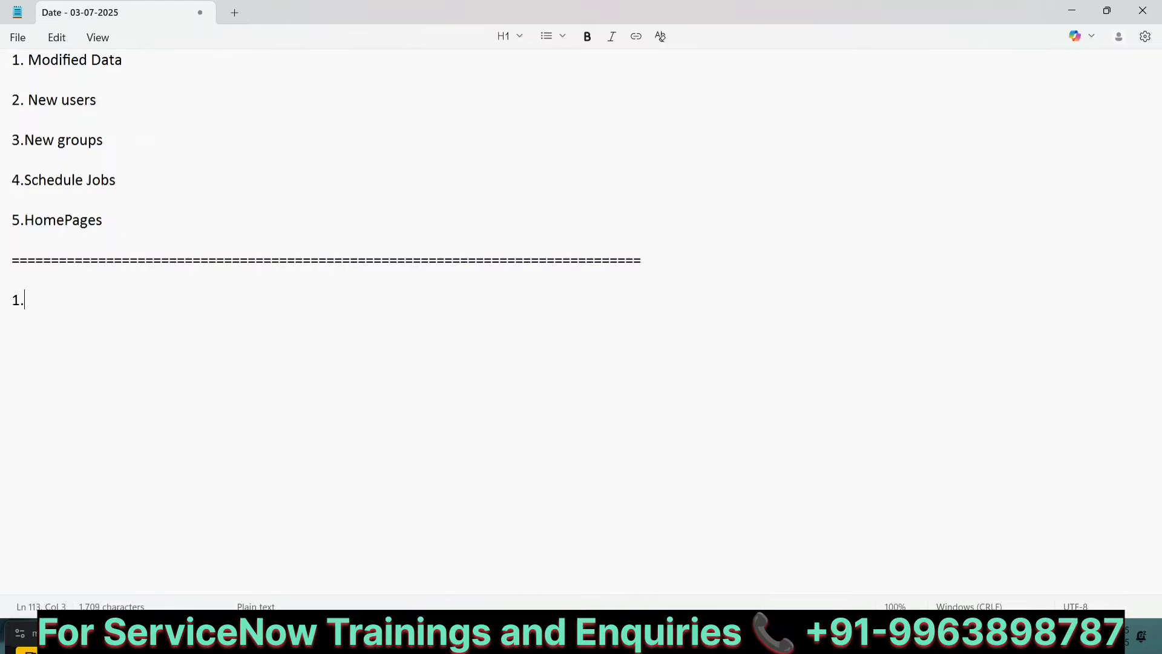
{"action": "type", "text": " Creatio"}
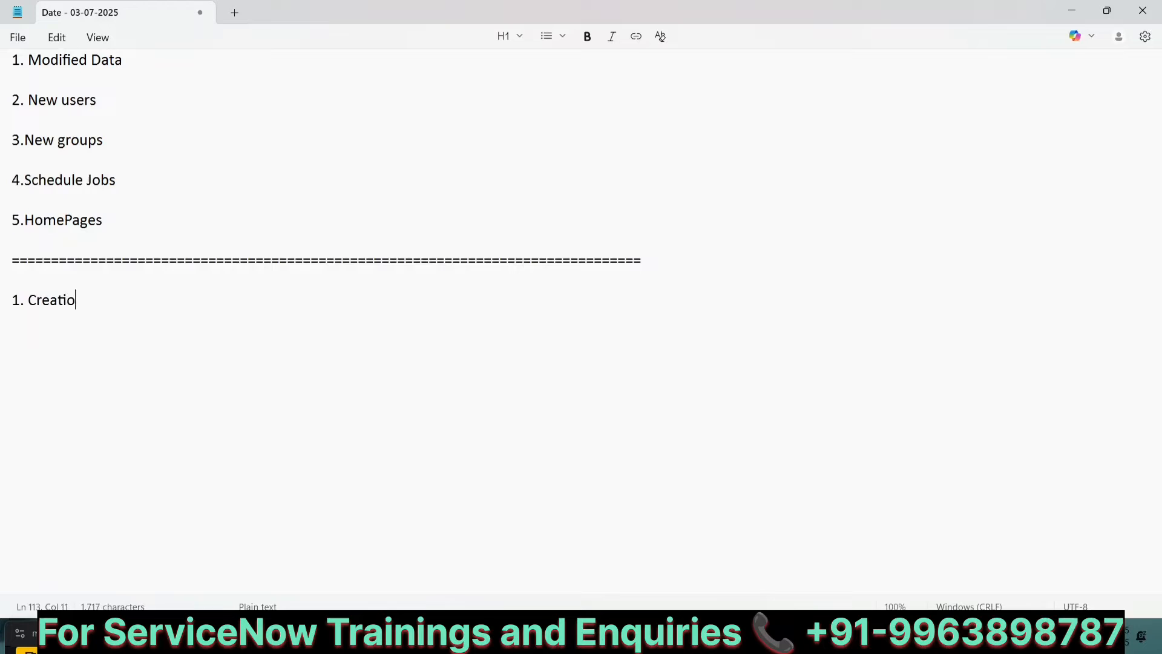
{"action": "type", "text": "n of Update Set"}
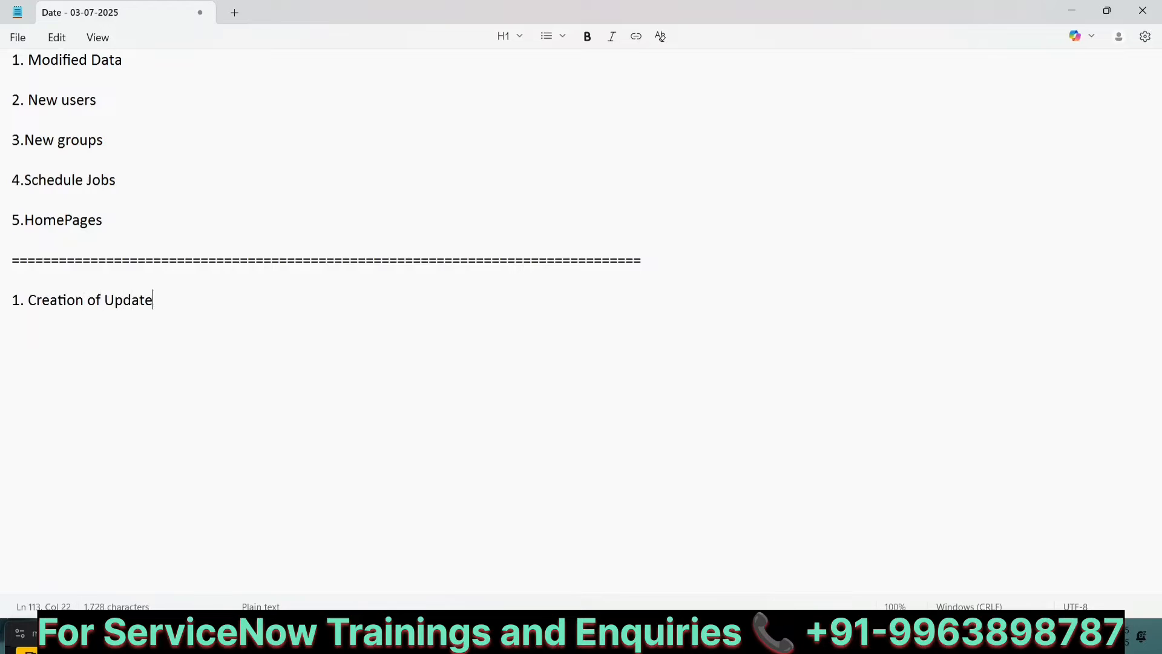
Step: Add the navigation line "All---- Local Update sets --- New" under the creation heading
{"action": "key", "text": "Return"}
{"action": "key", "text": "Return"}
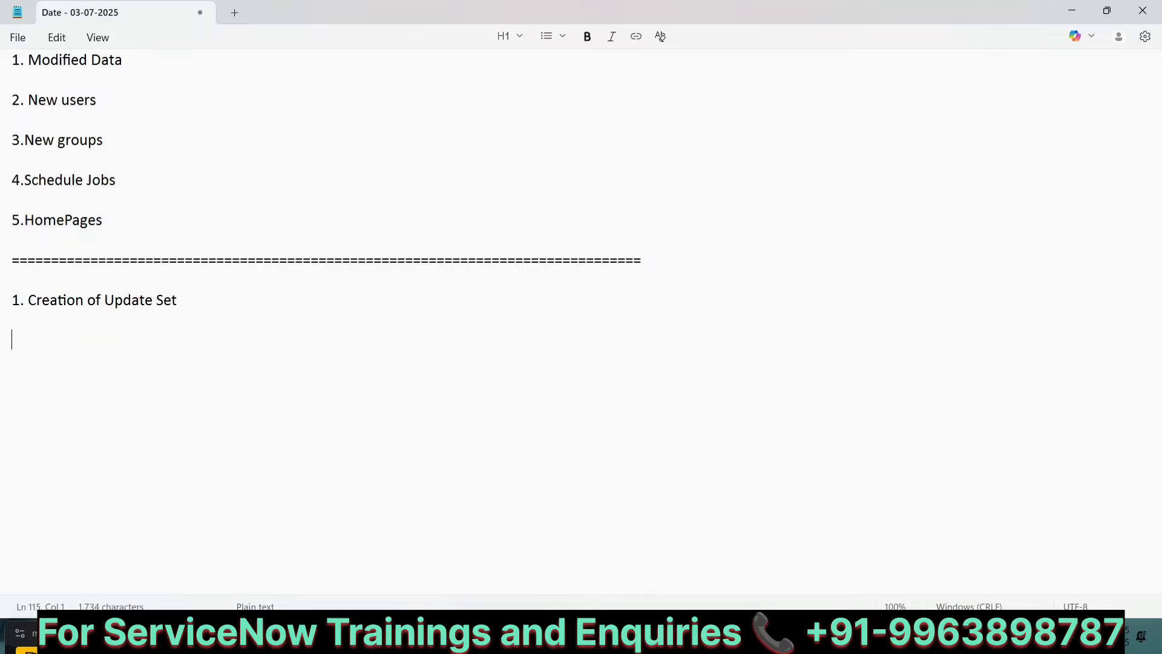
{"action": "type", "text": "All---- Local Updat"}
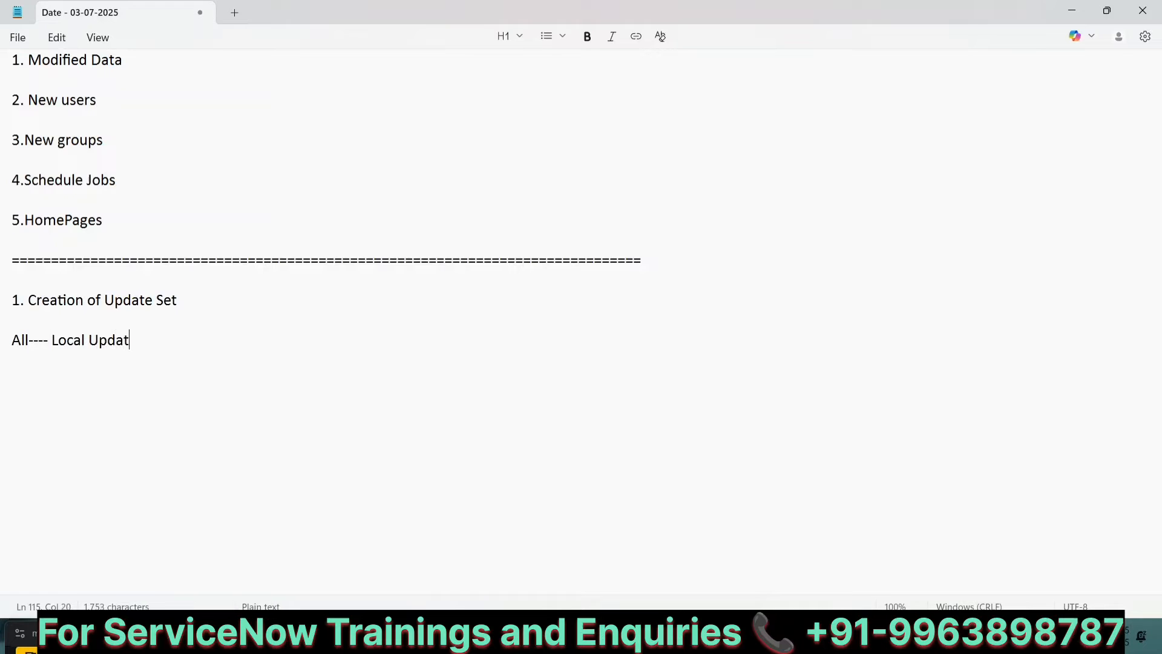
{"action": "type", "text": "e sets --- New"}
{"action": "key", "text": "Return"}
{"action": "key", "text": "Return"}
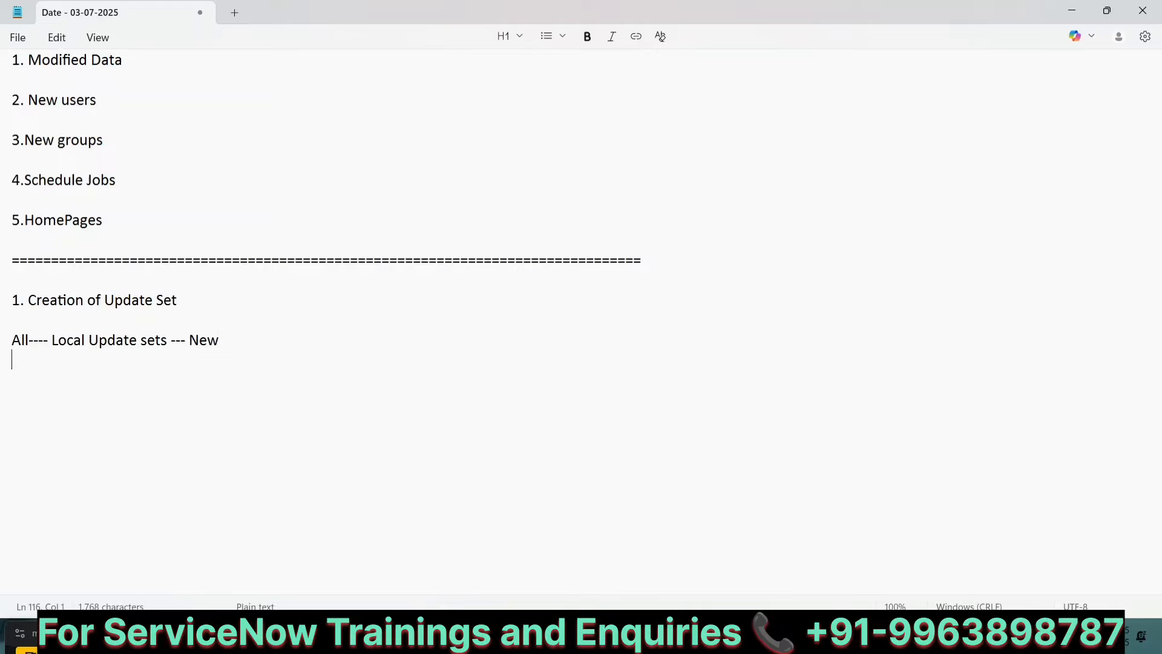
{"action": "type", "text": "All---"}
Step: Start another navigation line with "All---"
{"action": "type", "text": "STRY000123_Creation_of_PA_Sarath_030725_v0"}
{"action": "key", "text": "ctrl+z"}
{"action": "type", "text": "sys"}
{"action": "key", "text": "BackSpace"}
{"action": "key", "text": "BackSpace"}
{"action": "key", "text": "BackSpace"}
Step: Copy the "sys_update_set.LIST/list" path from the earlier Path notes and paste it after "All---"
{"action": "scroll", "coordinate": [232, 412], "scroll_direction": "up", "scroll_amount": 10}
{"action": "scroll", "coordinate": [234, 408], "scroll_direction": "up", "scroll_amount": 8}
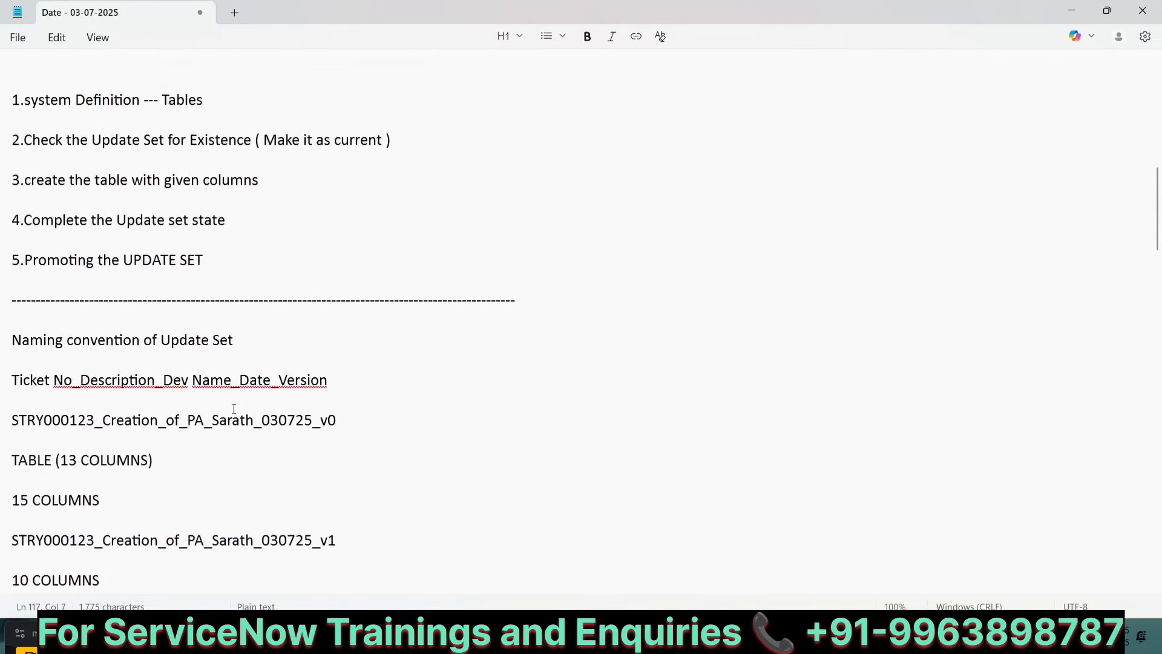
{"action": "scroll", "coordinate": [185, 221], "scroll_direction": "up", "scroll_amount": 4}
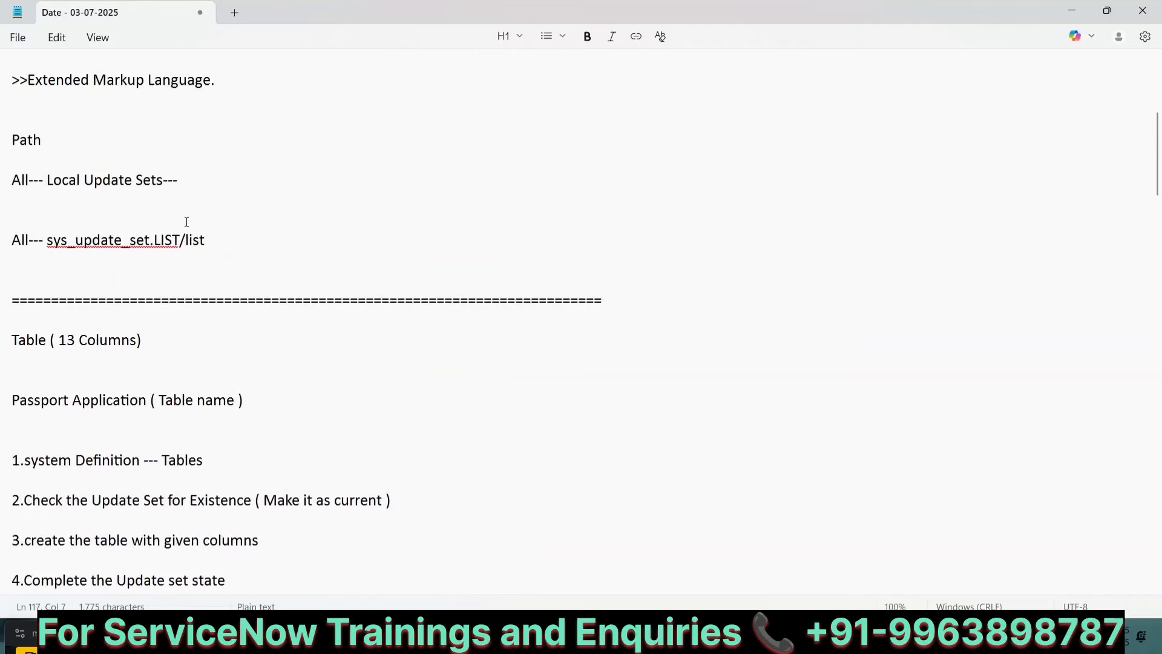
{"action": "left_click_drag", "start_coordinate": [47, 241], "coordinate": [200, 240]}
{"action": "key", "text": "ctrl+c"}
{"action": "scroll", "coordinate": [198, 238], "scroll_direction": "down", "scroll_amount": 20}
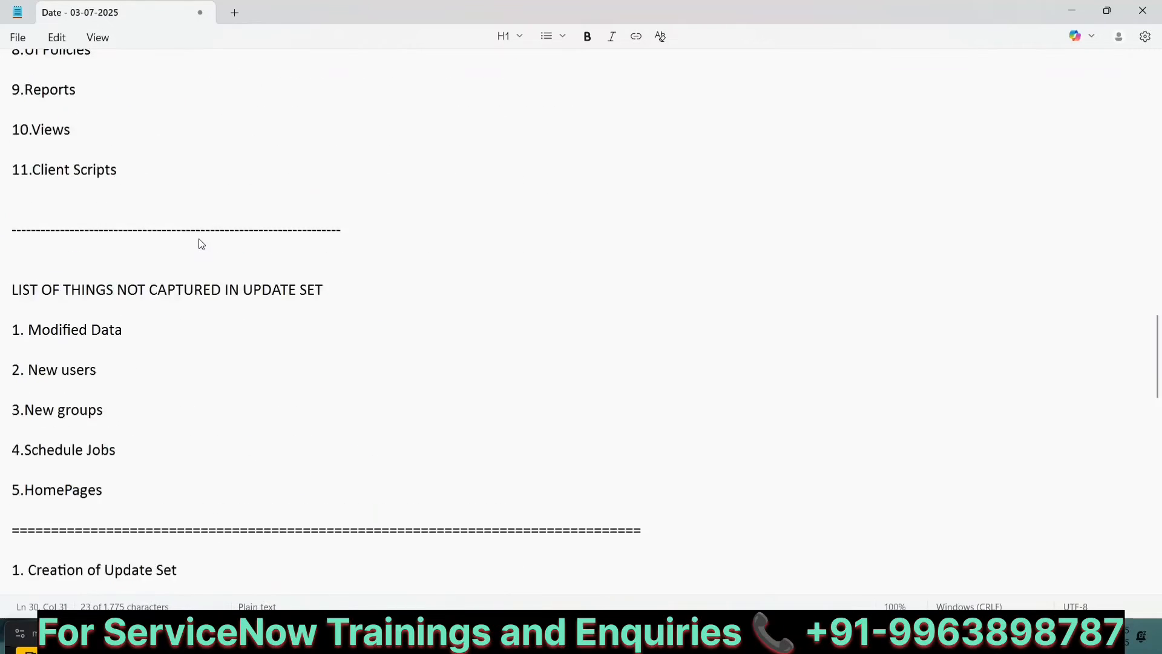
{"action": "left_click", "coordinate": [73, 72]}
{"action": "key", "text": "ctrl+v"}
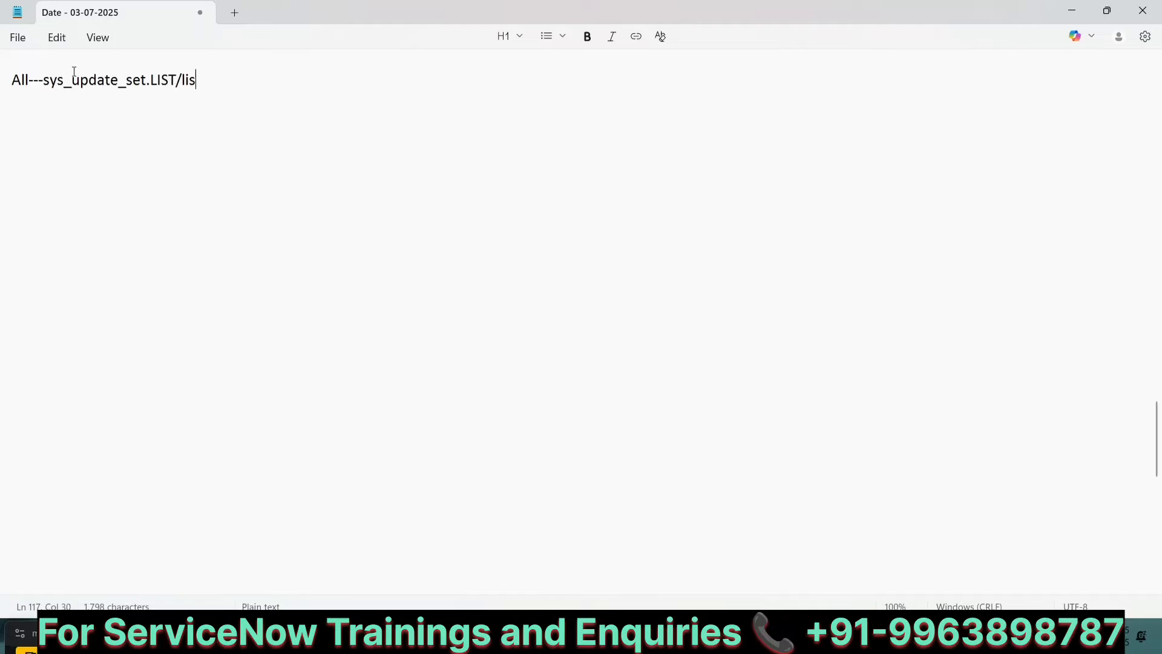
Step: Edit the pasted path so the line reads "All---sys_update_set.do/DO/form/FORM"
{"action": "scroll", "coordinate": [74, 71], "scroll_direction": "up", "scroll_amount": 2}
{"action": "key", "text": "BackSpace"}
{"action": "key", "text": "BackSpace"}
{"action": "key", "text": "BackSpace"}
{"action": "key", "text": "BackSpace"}
{"action": "key", "text": "BackSpace"}
{"action": "key", "text": "BackSpace"}
{"action": "key", "text": "BackSpace"}
{"action": "key", "text": "BackSpace"}
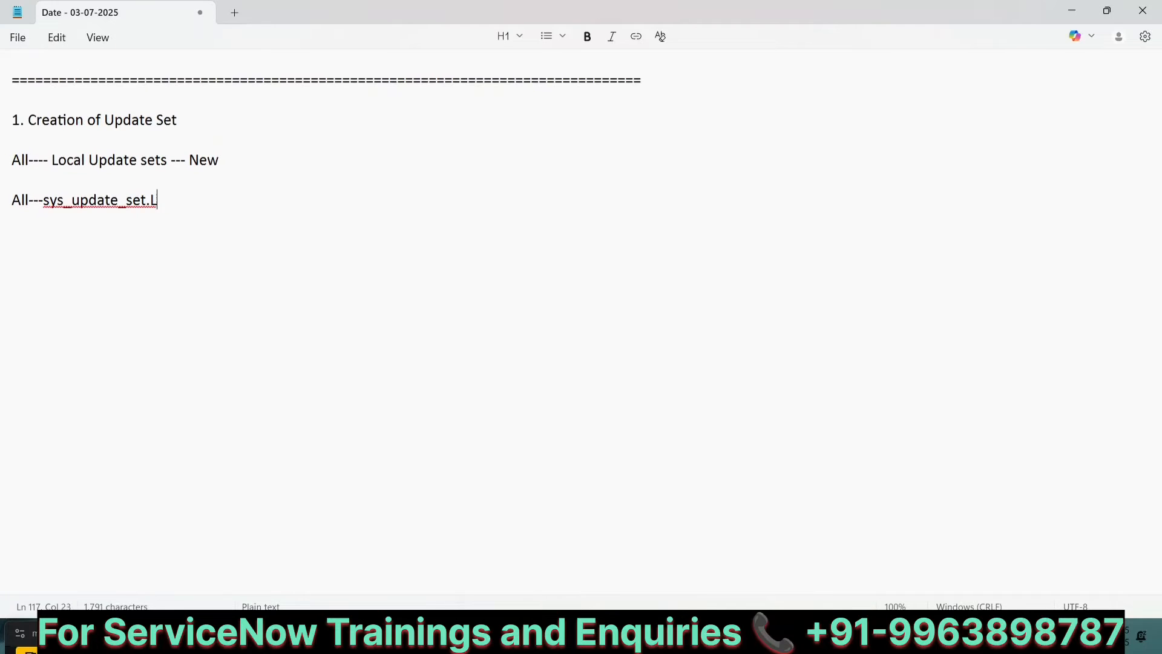
{"action": "type", "text": "do/D"}
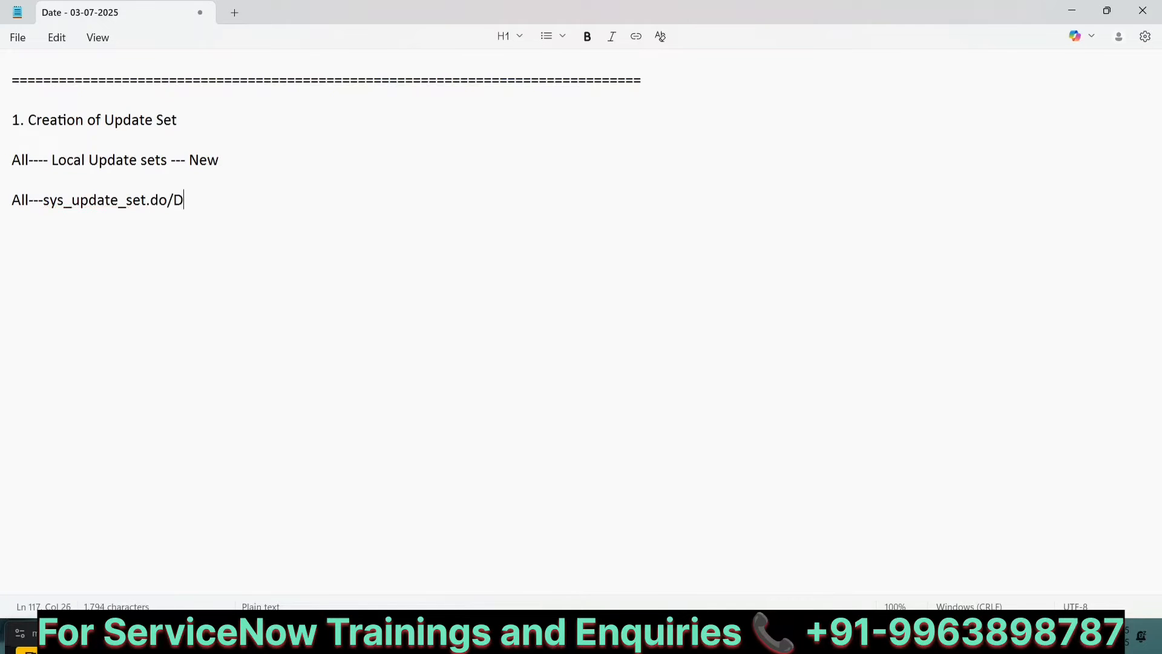
{"action": "type", "text": "O/form/FORM"}
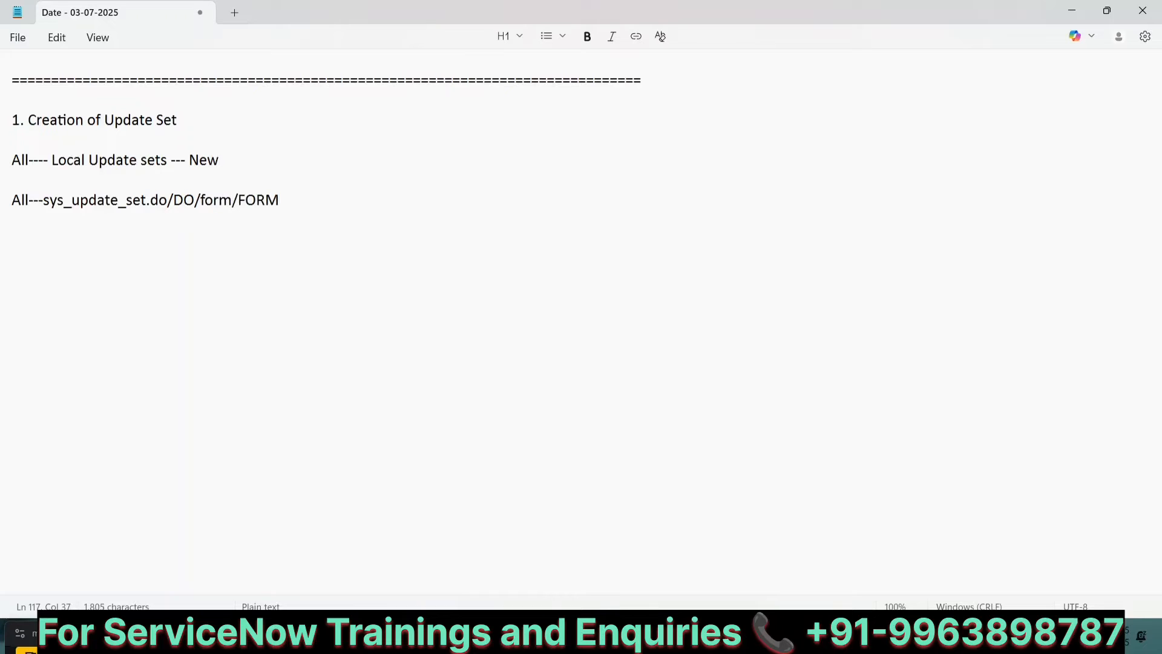
Step: Add blank lines below the path line
{"action": "scroll", "coordinate": [581, 260], "scroll_direction": "up", "scroll_amount": 1}
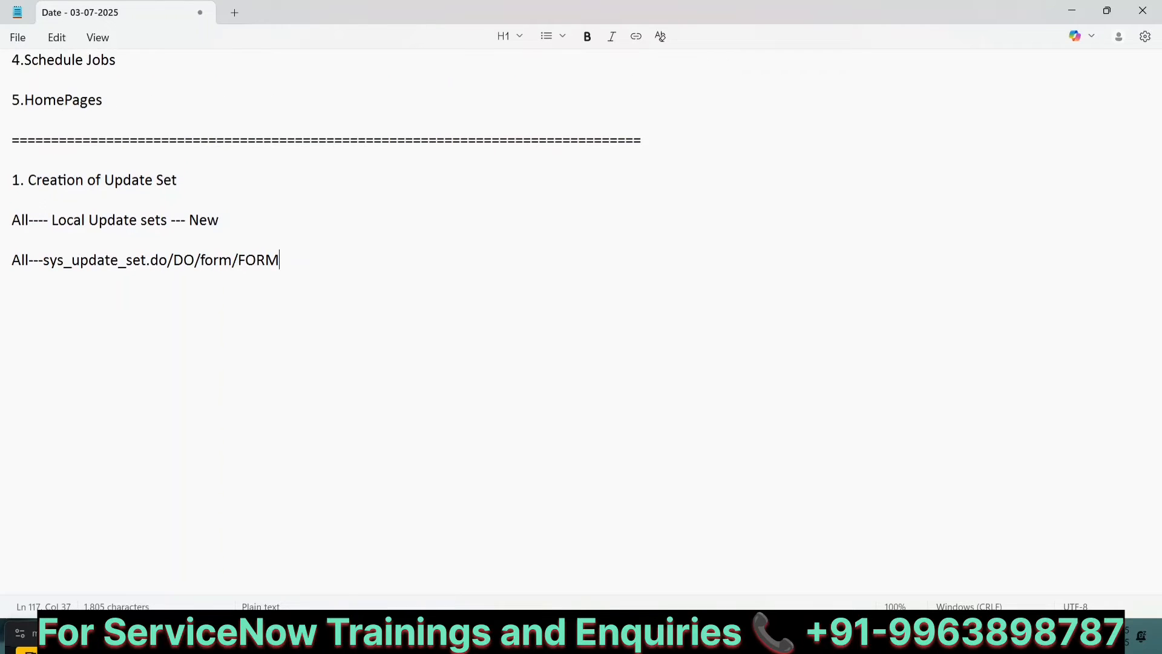
{"action": "key", "text": "Return"}
{"action": "key", "text": "Return"}
{"action": "key", "text": "Return"}
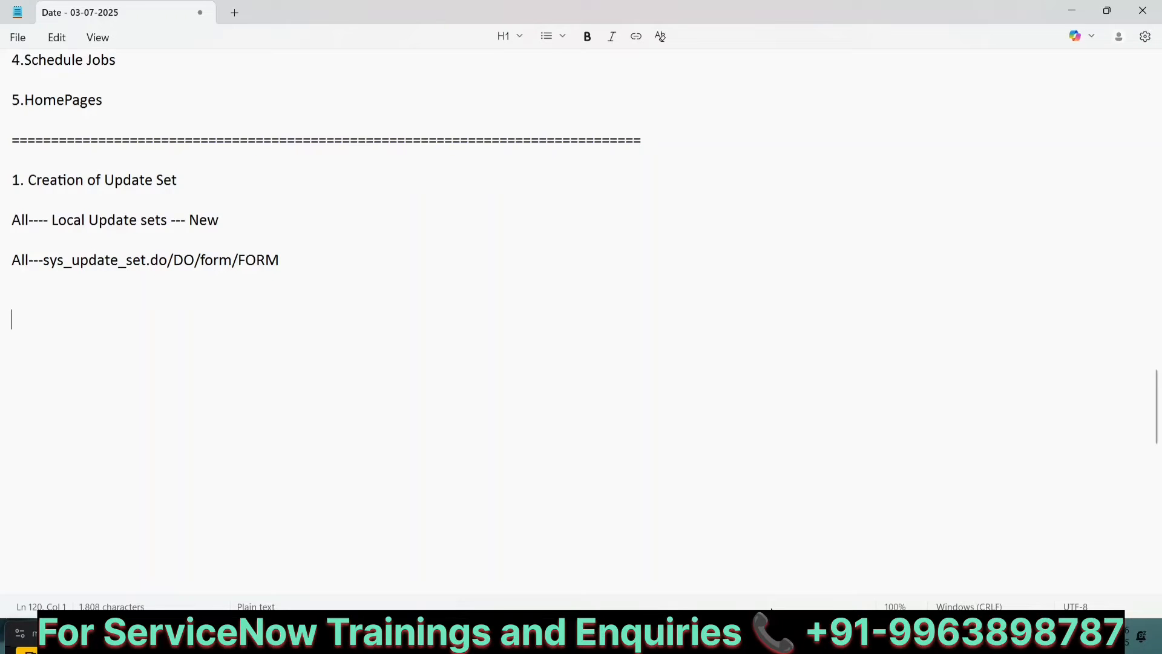
Step: Switch to the browser and open Local Update Sets by filtering the navigator for "local update"
{"action": "key", "text": "alt+Tab"}
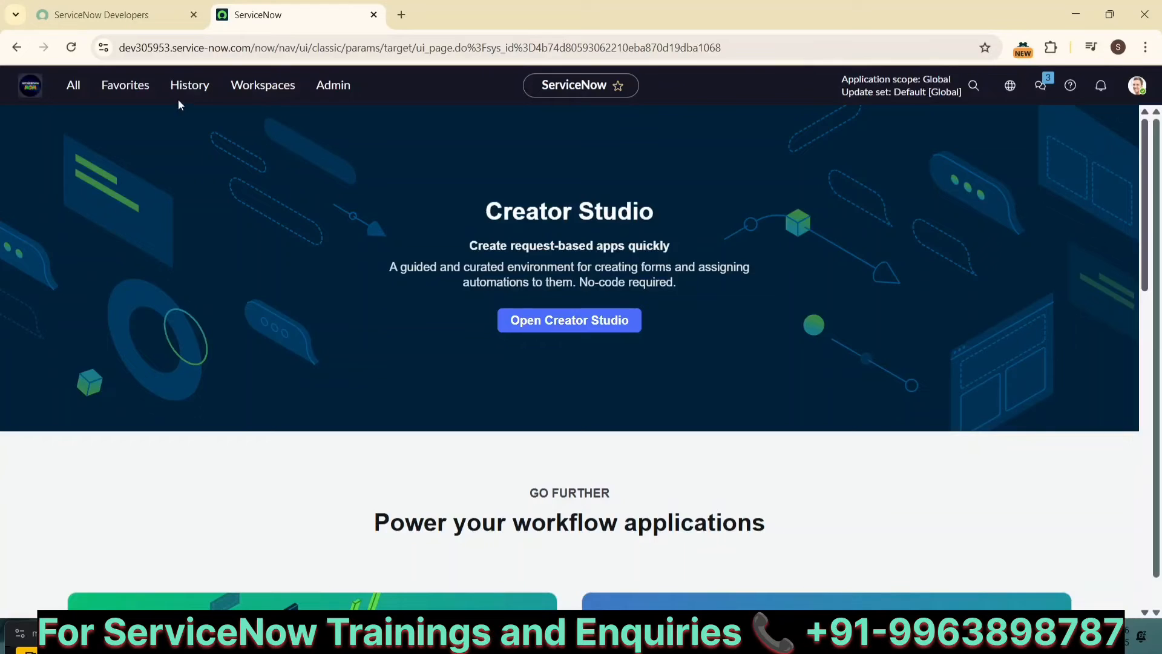
{"action": "left_click", "coordinate": [61, 86]}
{"action": "type", "text": "lo"}
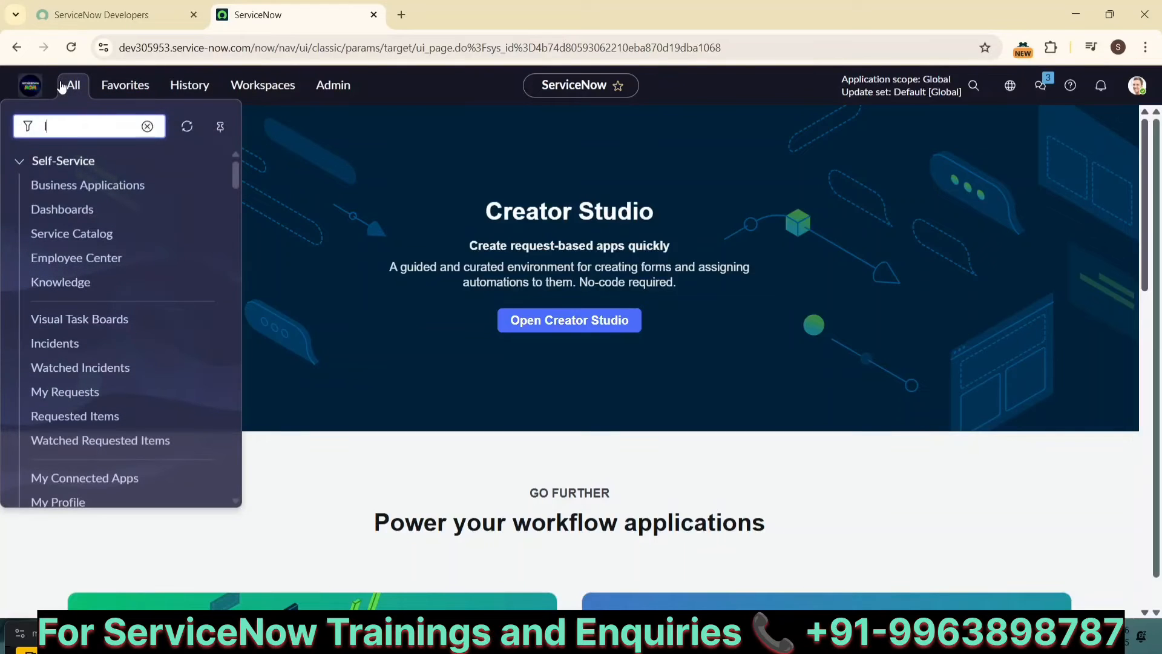
{"action": "type", "text": "cal u"}
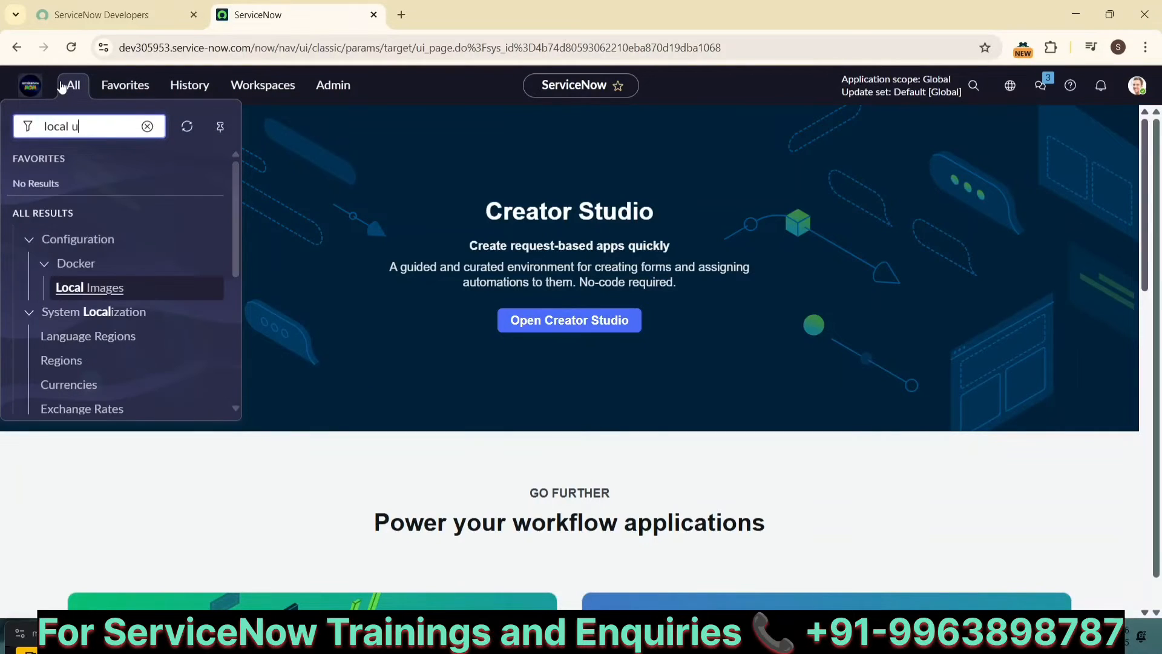
{"action": "type", "text": "pdate"}
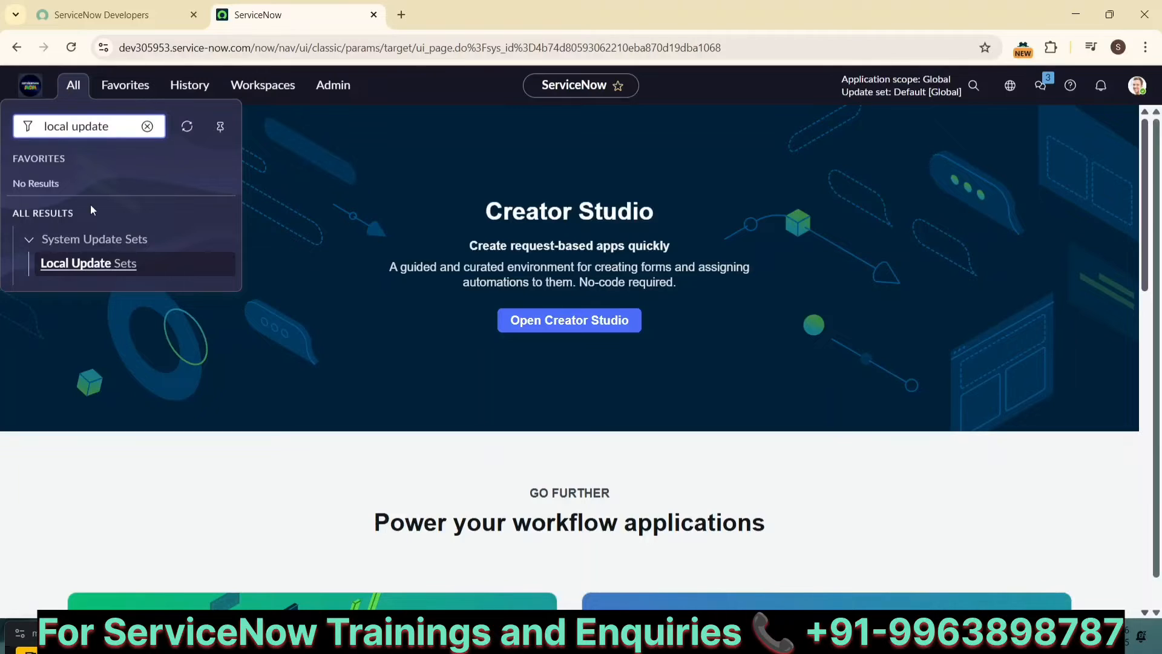
{"action": "left_click", "coordinate": [75, 264]}
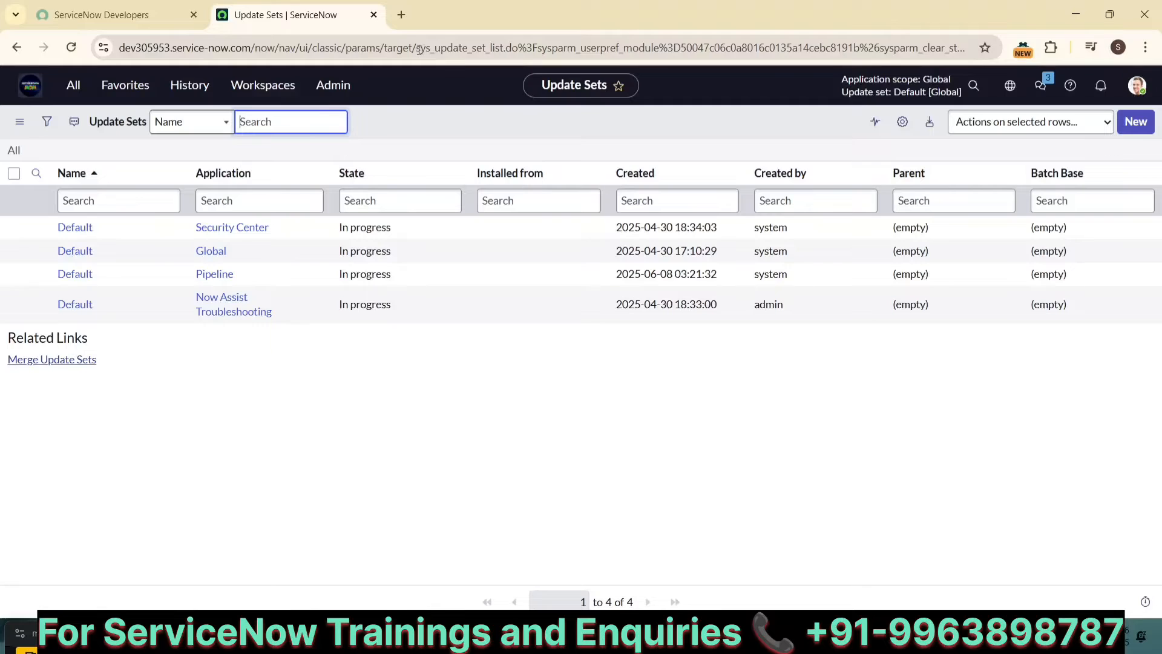
Step: Copy sys_update_set from the address and enter "sys_update_set.DO" in the navigator filter to open a new Update Set form, then close that tab
{"action": "left_click_drag", "start_coordinate": [415, 48], "coordinate": [487, 58]}
{"action": "key", "text": "ctrl+c"}
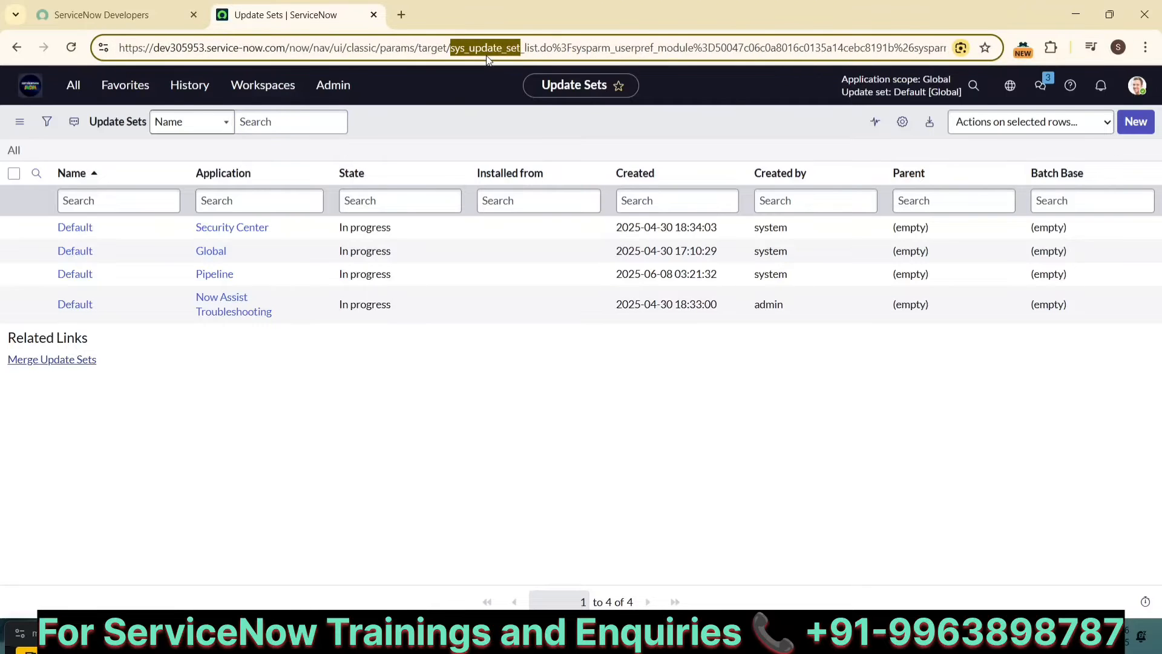
{"action": "left_click", "coordinate": [72, 86]}
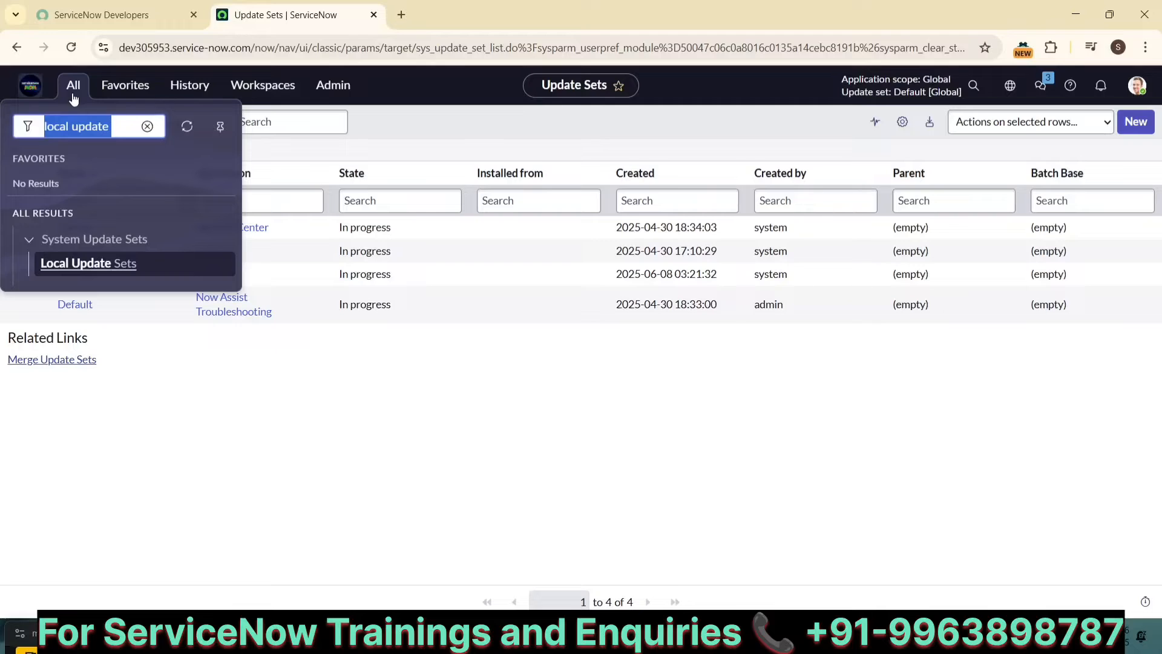
{"action": "key", "text": "ctrl+v"}
{"action": "type", "text": "."}
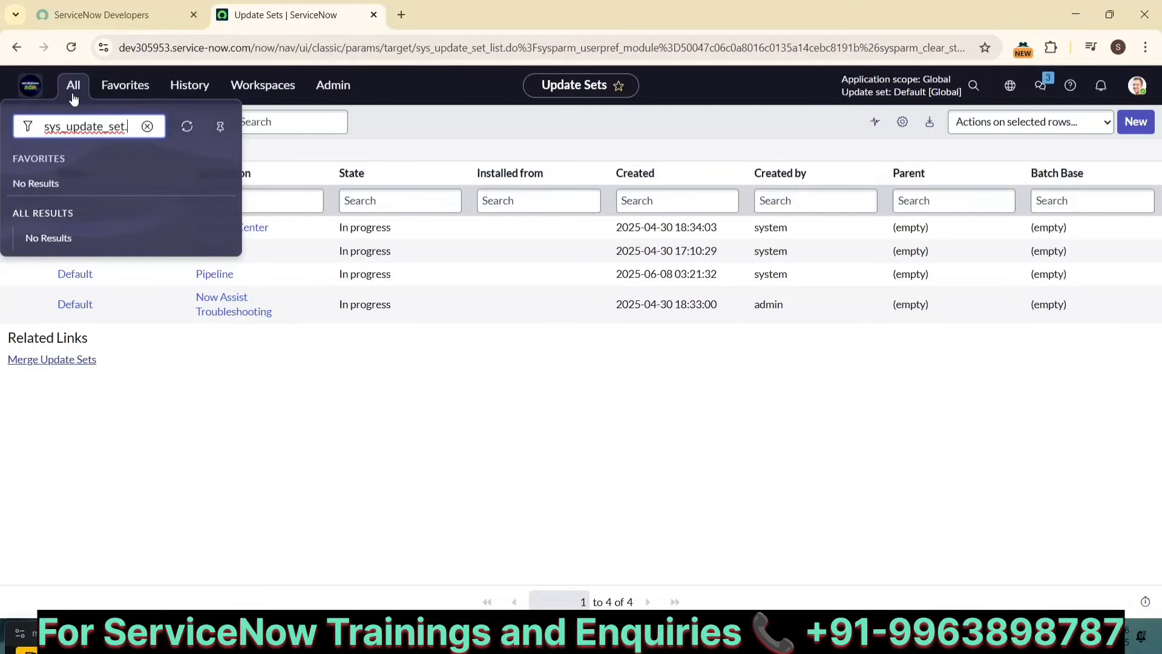
{"action": "type", "text": "DO"}
{"action": "key", "text": "Return"}
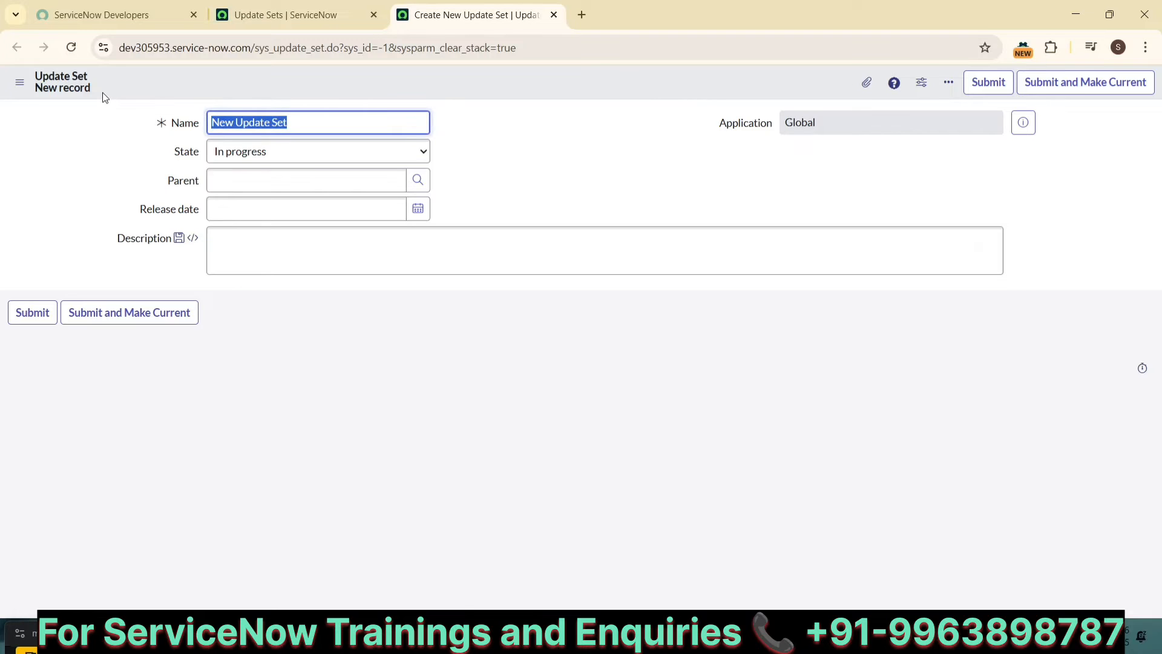
{"action": "left_click", "coordinate": [553, 17]}
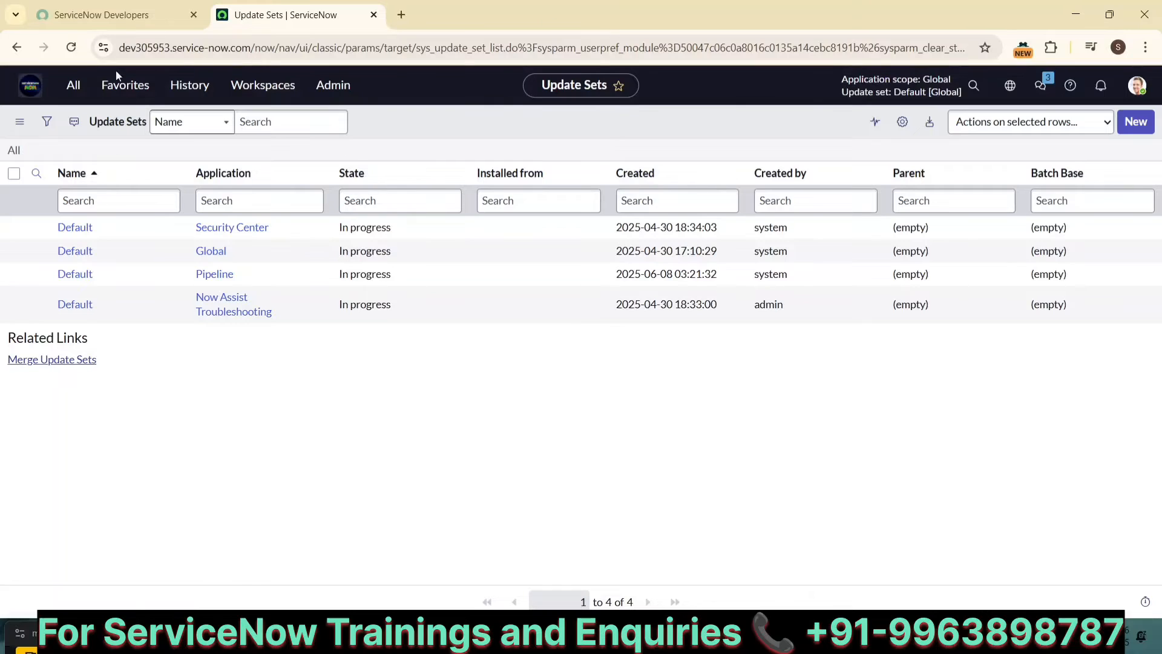
Step: Return to the home page and open the update sets list from the current update set picker
{"action": "left_click", "coordinate": [30, 85]}
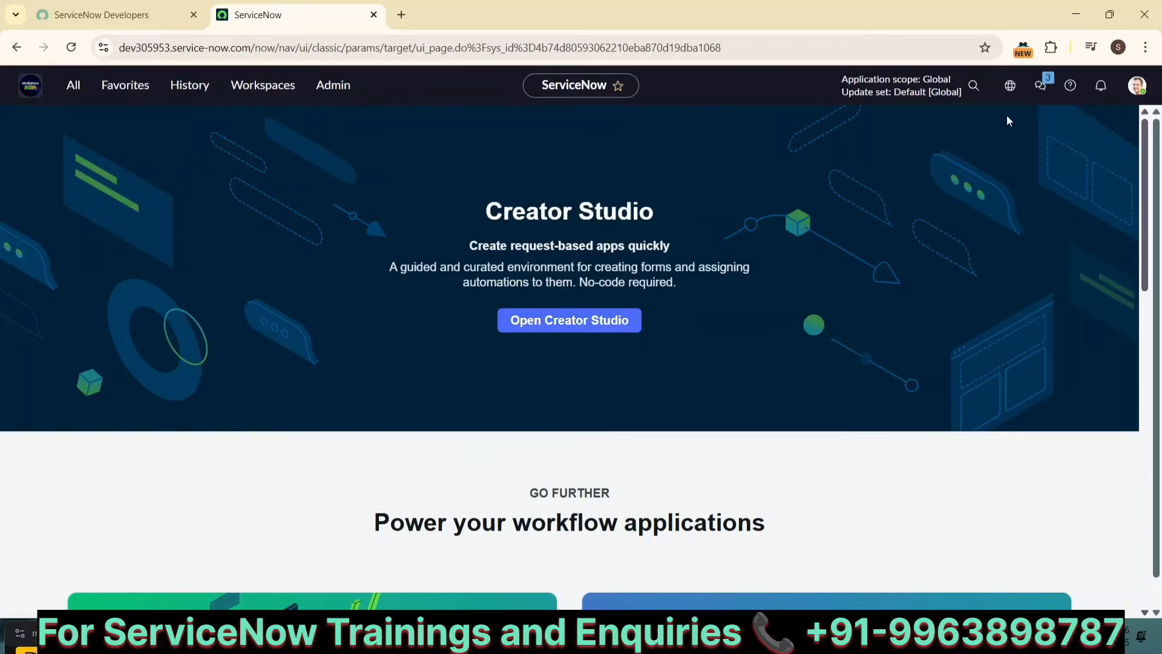
{"action": "left_click", "coordinate": [1010, 87]}
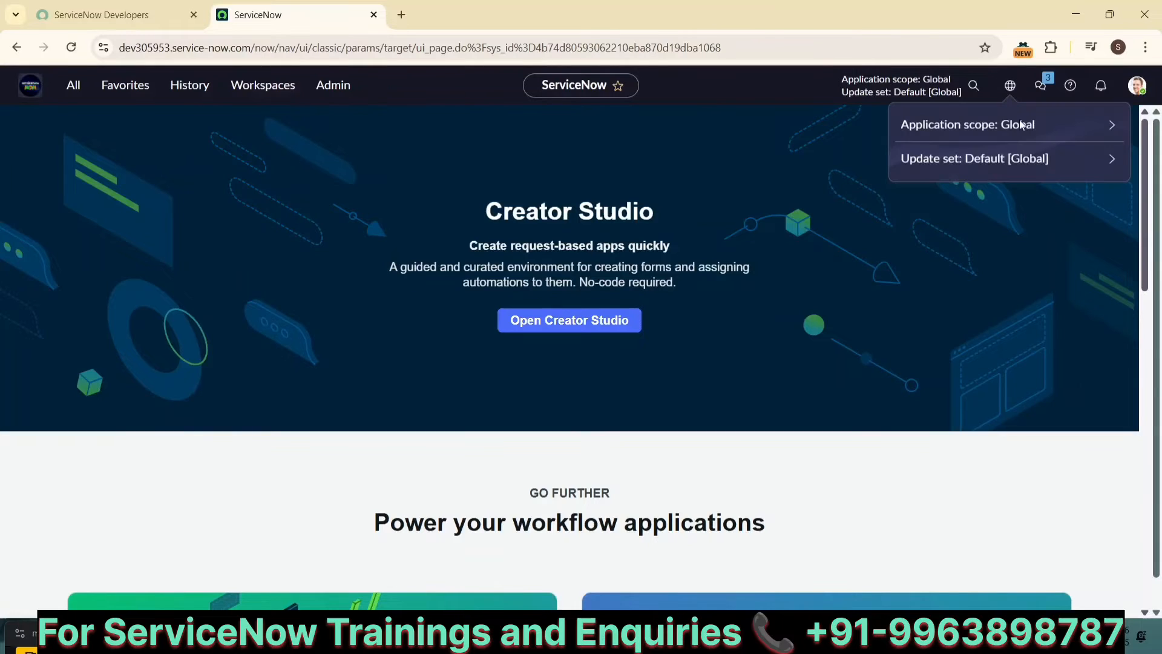
{"action": "left_click", "coordinate": [1113, 168]}
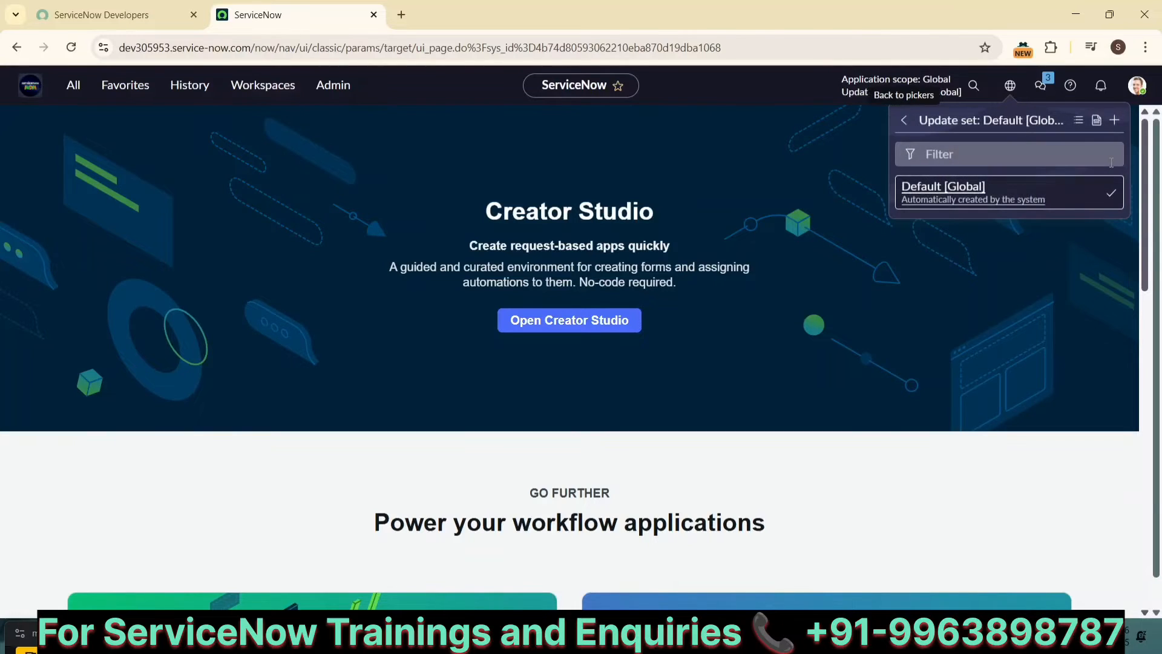
{"action": "left_click", "coordinate": [1075, 129]}
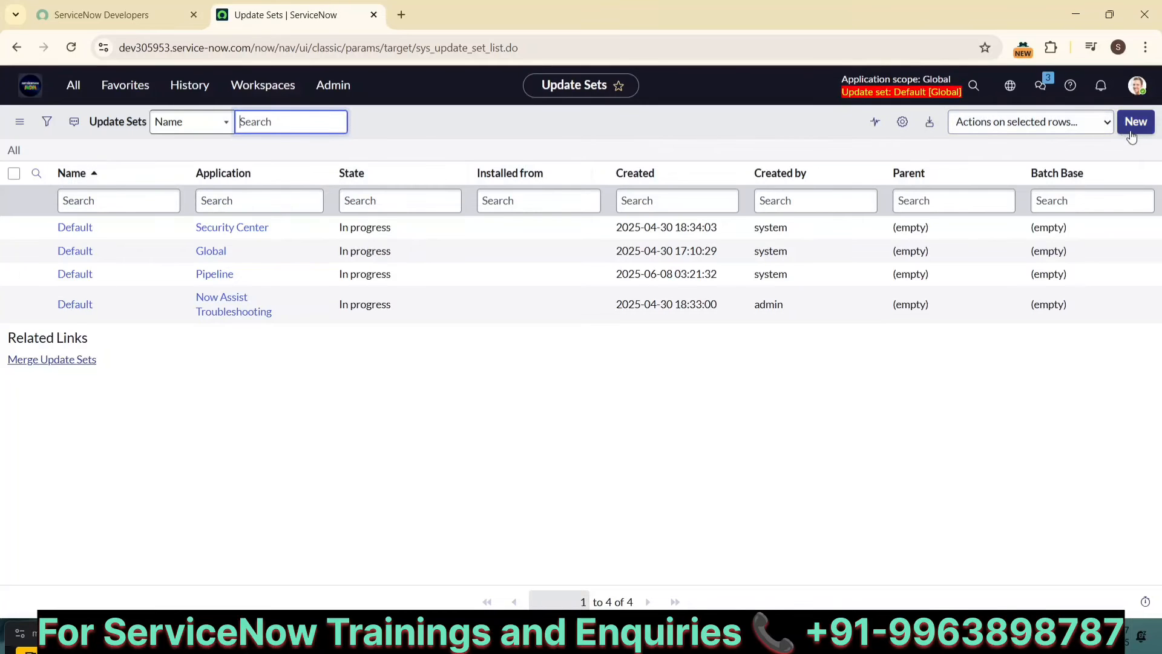
Step: Open the update set picker and view the current update set and its available update sets
{"action": "left_click", "coordinate": [73, 86]}
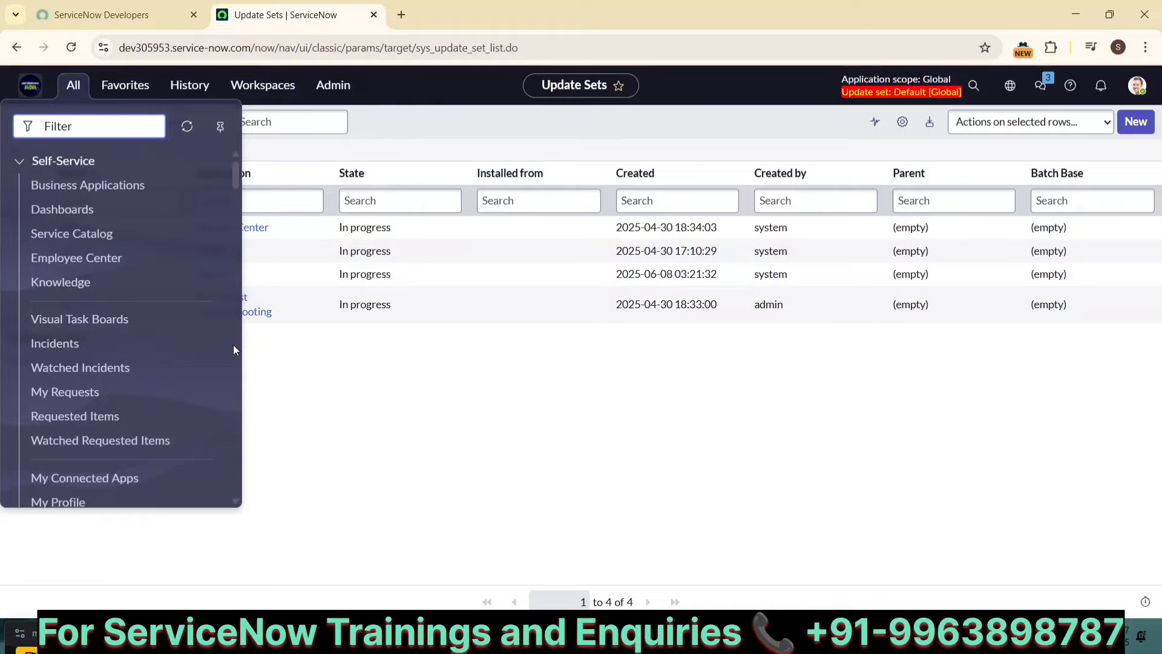
{"action": "left_click", "coordinate": [1011, 88]}
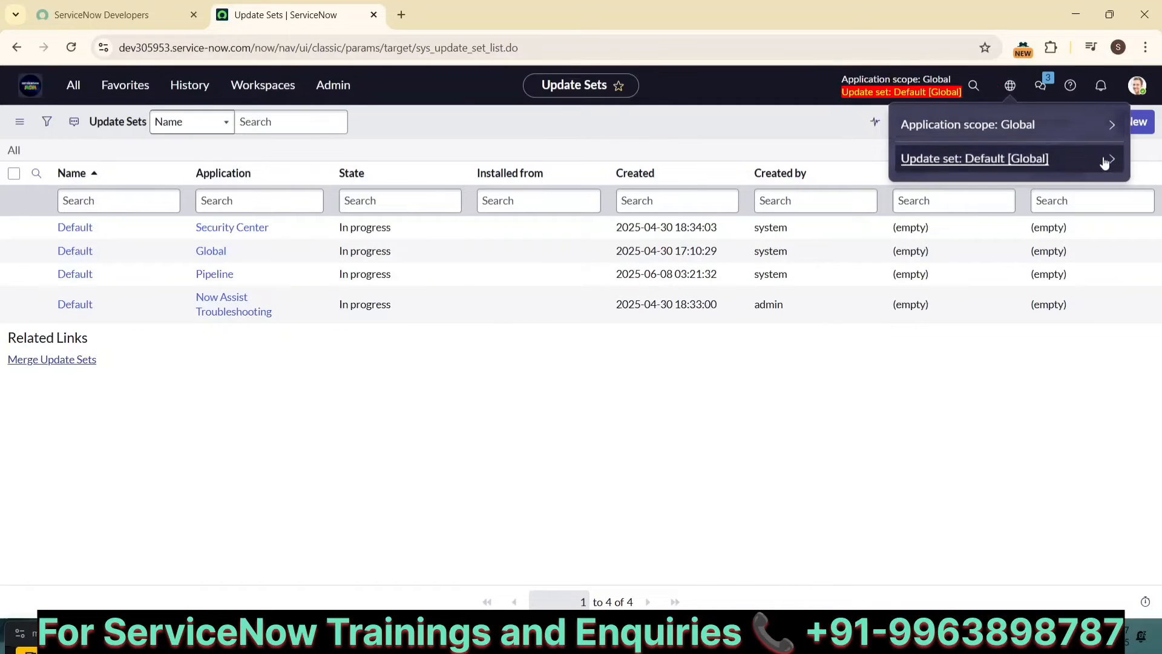
{"action": "left_click", "coordinate": [1007, 91]}
{"action": "left_click", "coordinate": [1007, 92]}
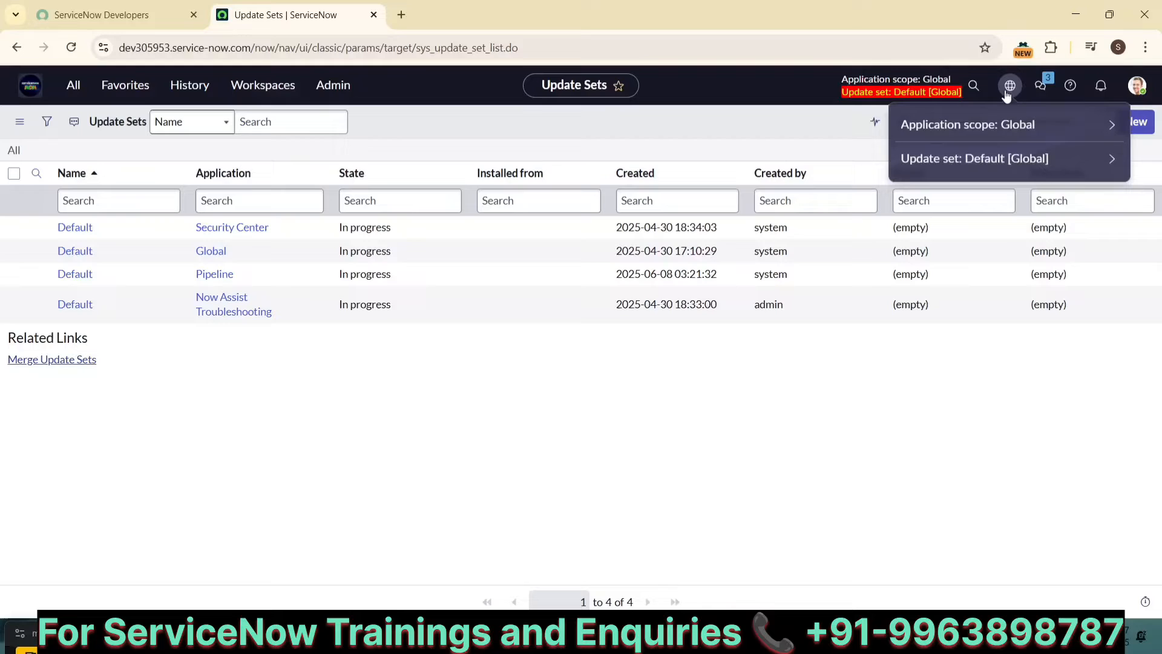
{"action": "left_click", "coordinate": [1114, 159]}
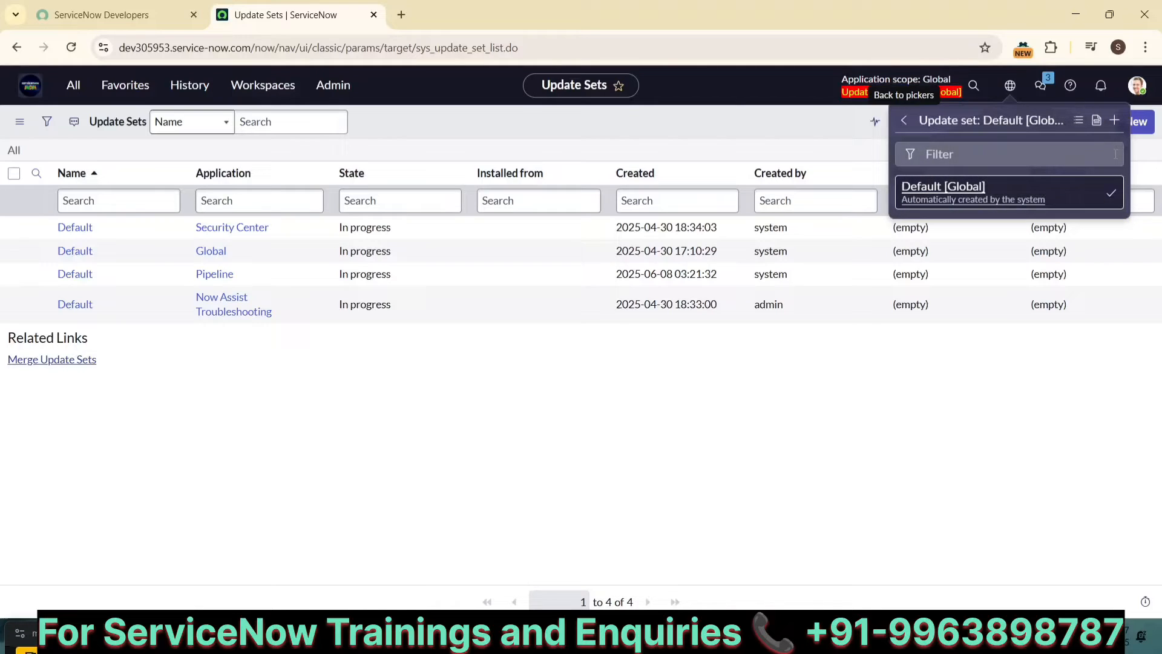
{"action": "left_click", "coordinate": [1078, 124]}
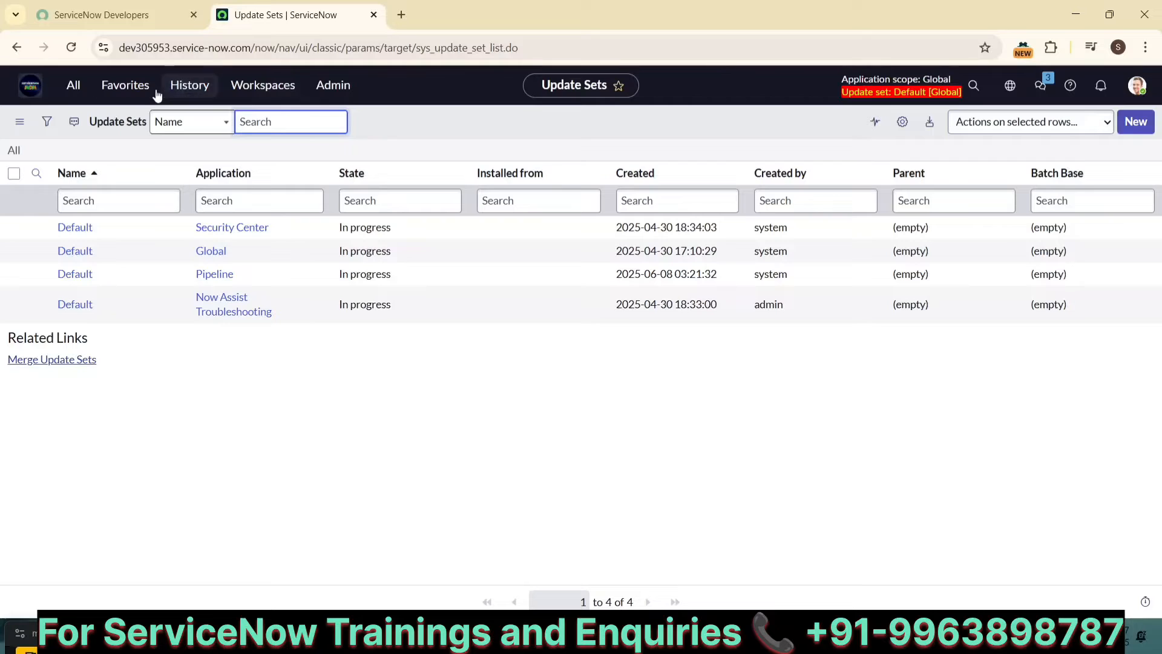
Step: Open Local Update Sets by filtering the navigator for "local up"
{"action": "left_click", "coordinate": [79, 99]}
{"action": "type", "text": "lo"}
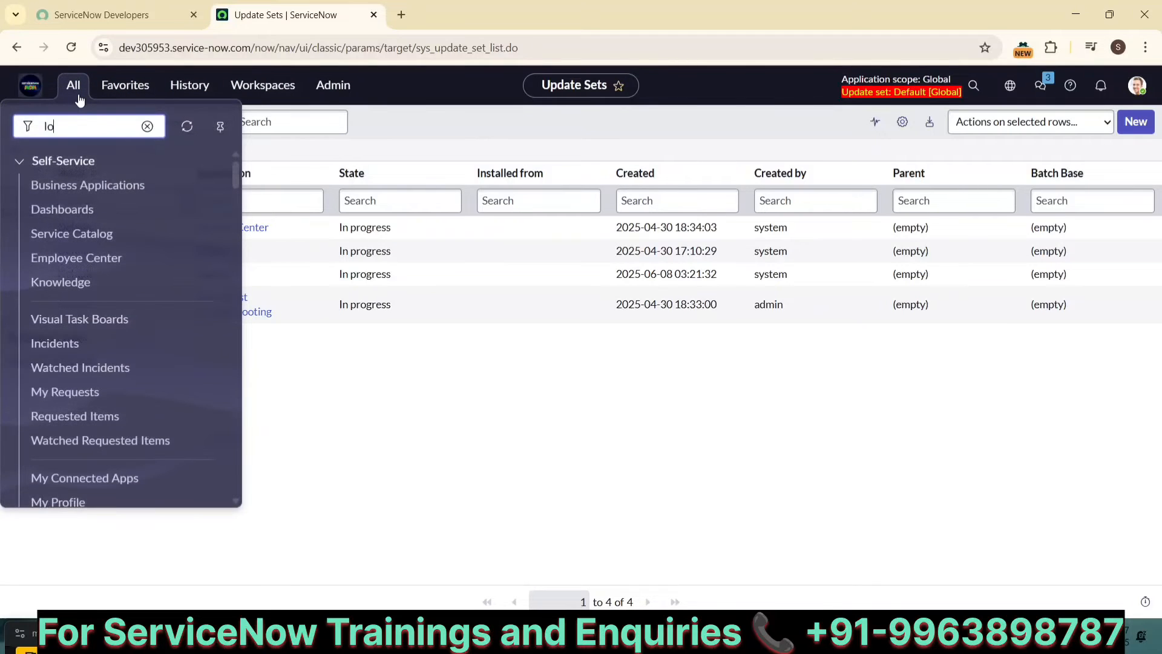
{"action": "type", "text": "cal up"}
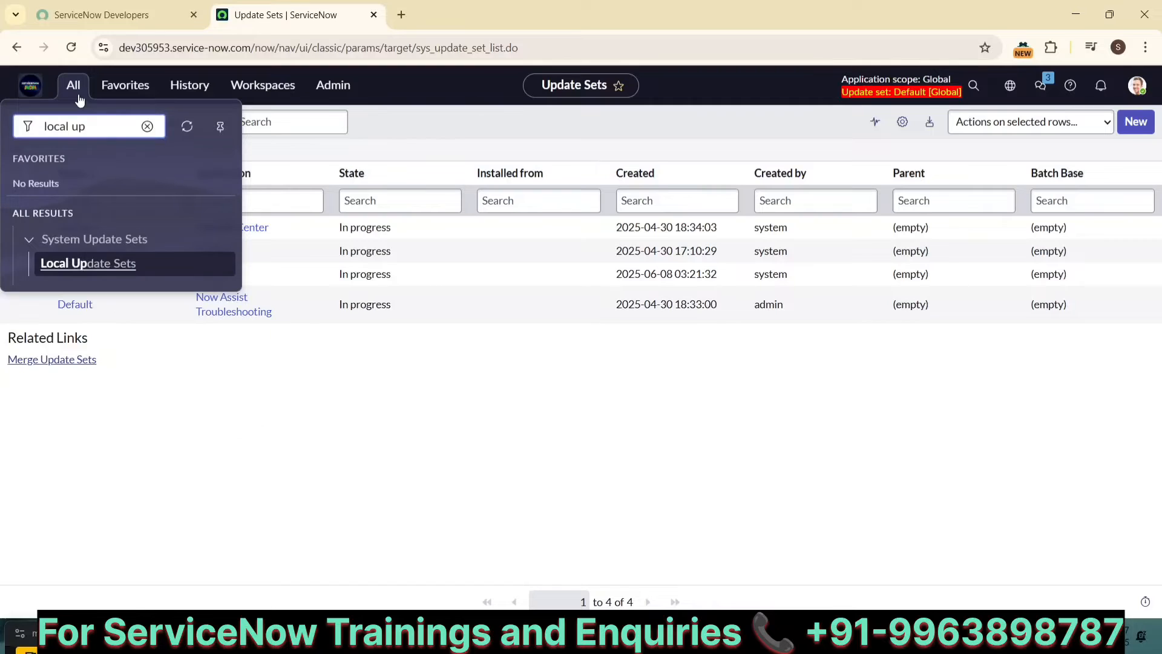
{"action": "left_click", "coordinate": [81, 265]}
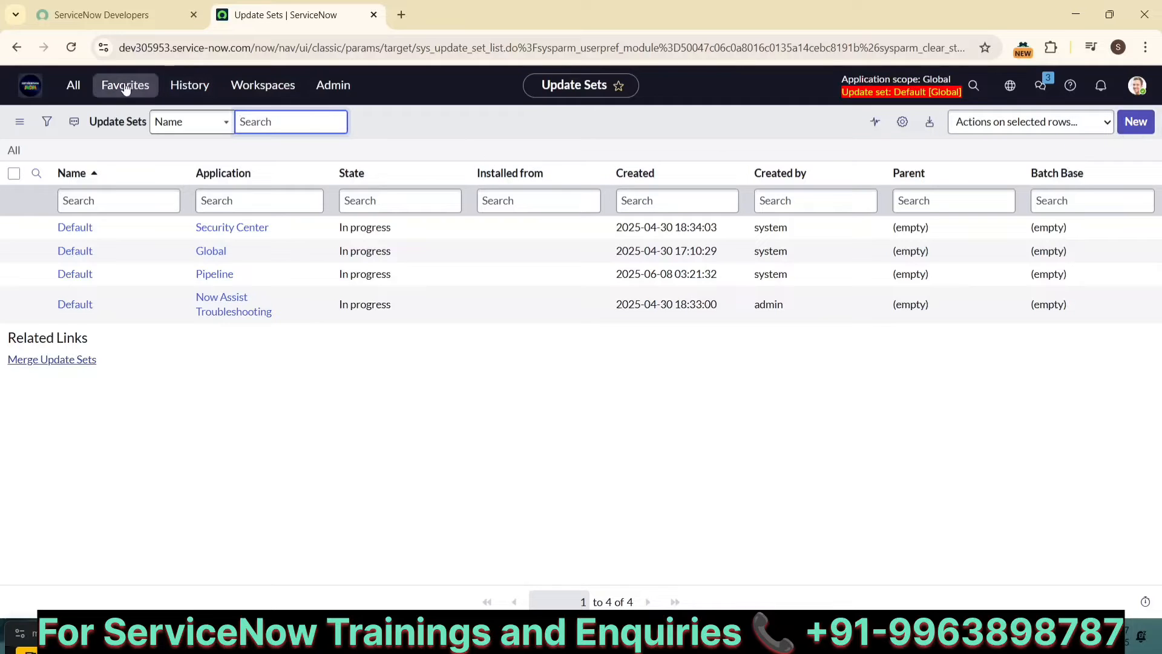
{"action": "left_click", "coordinate": [73, 85]}
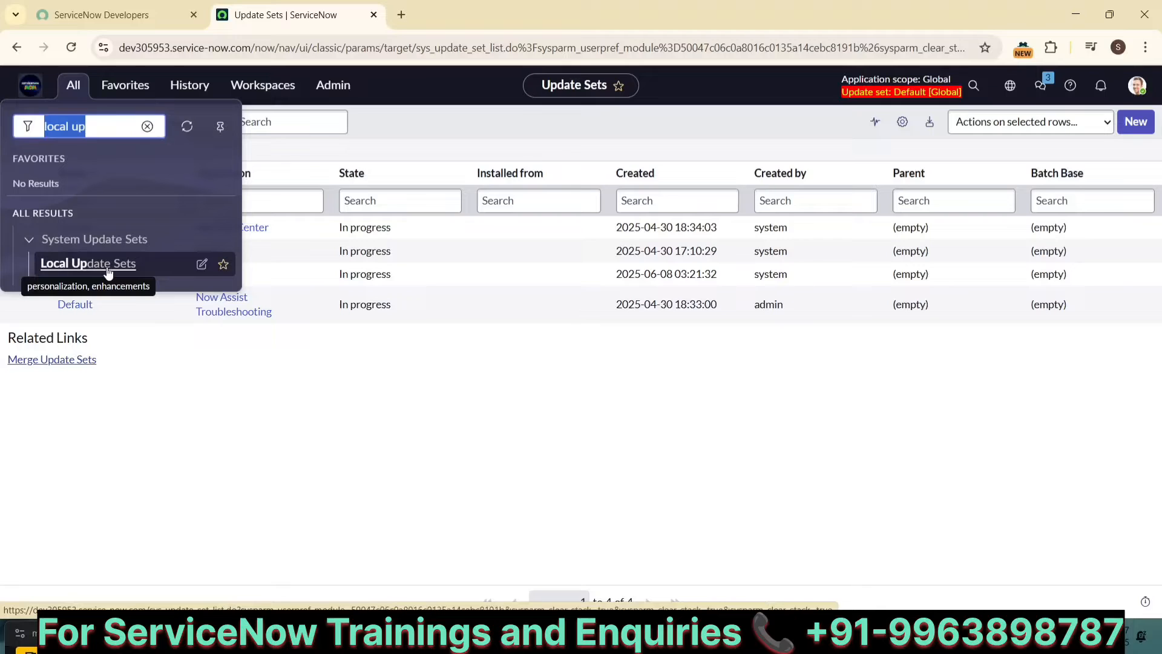
{"action": "left_click", "coordinate": [64, 264]}
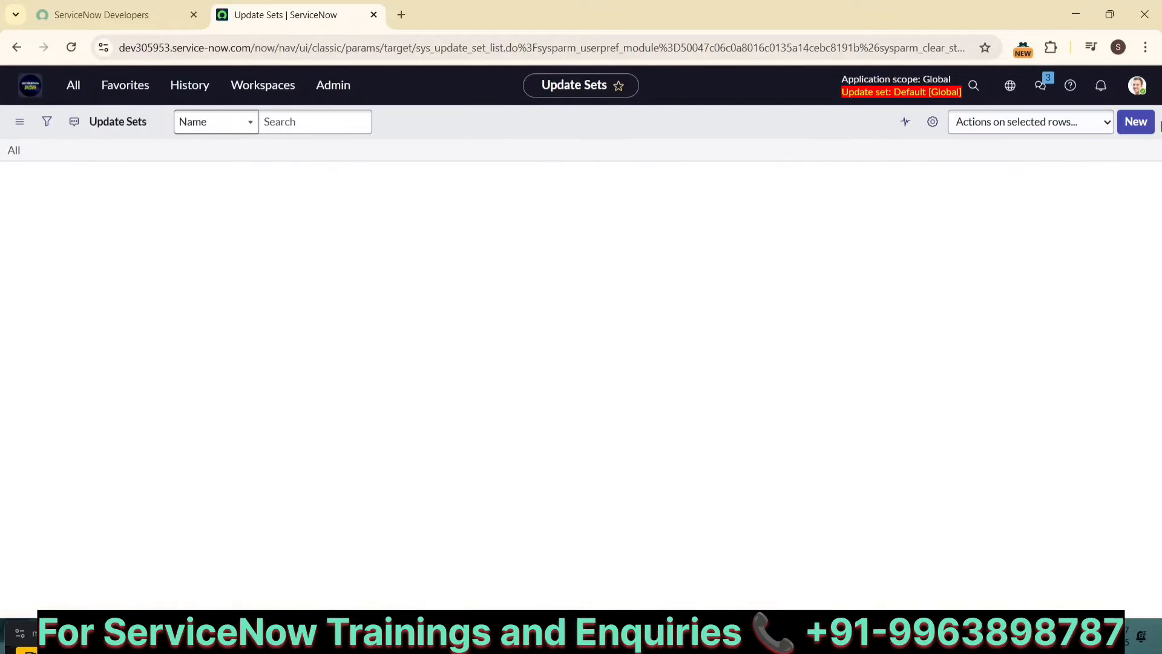
Step: Create a new update set named STRY00123_User_Creation_ plus the developer's name and _030725_v1
{"action": "left_click", "coordinate": [1134, 129]}
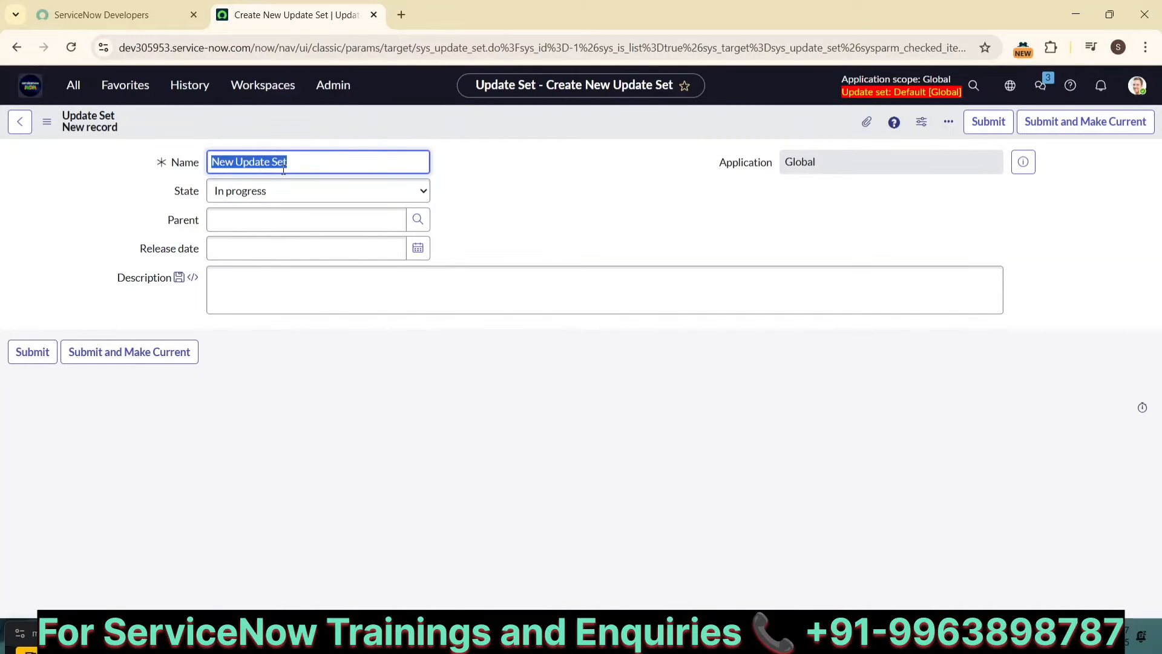
{"action": "key", "text": "BackSpace"}
{"action": "type", "text": "sys_update_set"}
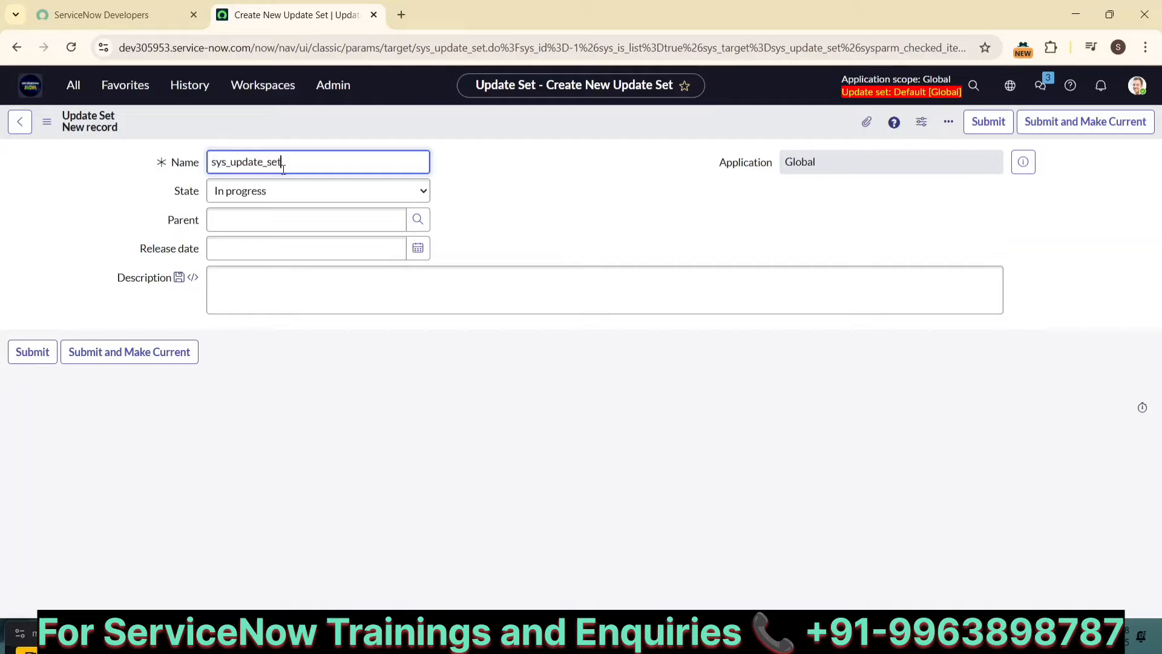
{"action": "key", "text": "ctrl+z"}
{"action": "type", "text": "STRY001"}
{"action": "type", "text": "23"}
{"action": "type", "text": "_"}
{"action": "type", "text": "Usr"}
{"action": "type", "text": "er"}
{"action": "type", "text": "_Crea"}
{"action": "type", "text": "tion"}
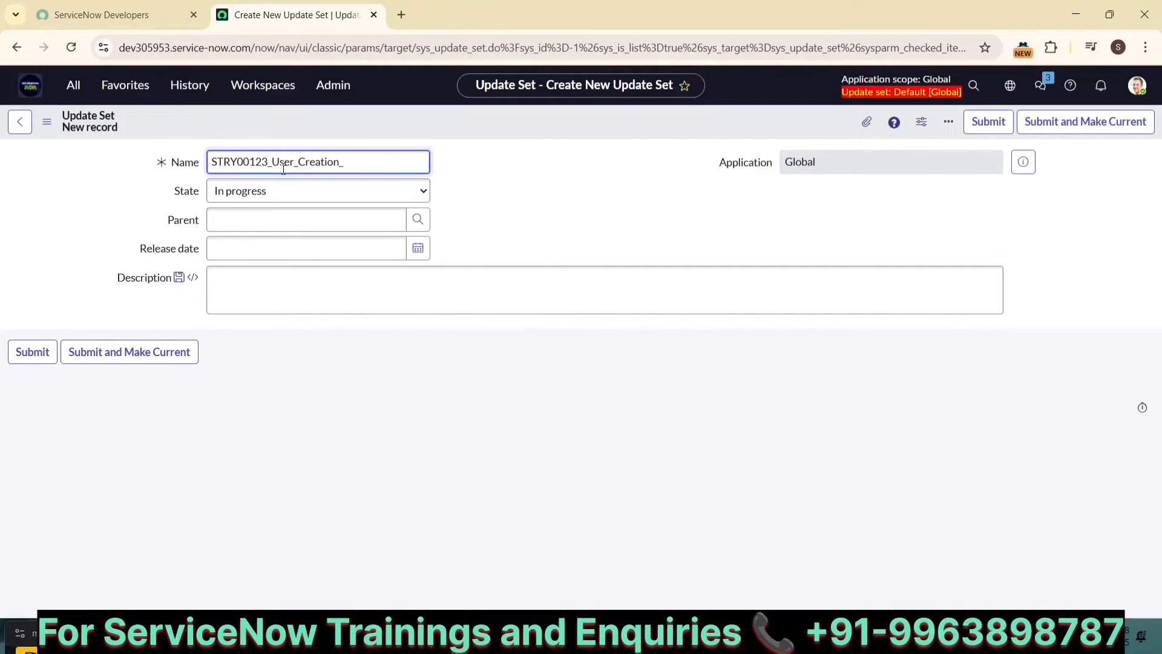
{"action": "type", "text": "_Sarath_030725_v1"}
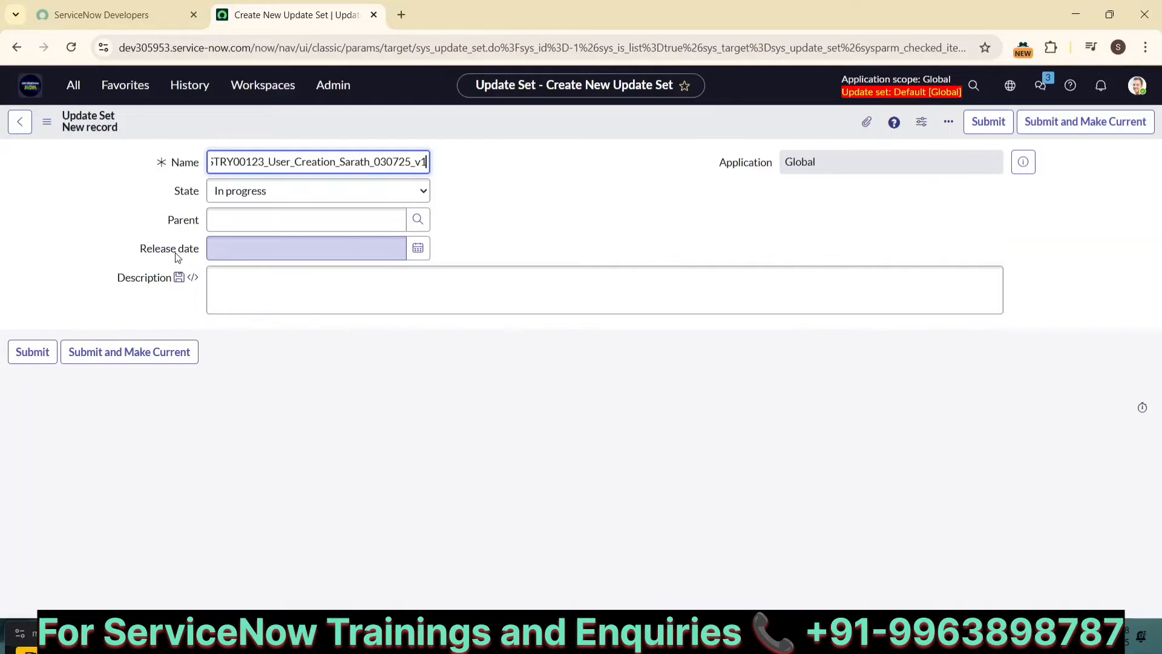
Step: Enter the description "Demo purpose" and submit the update set, making it the current one
{"action": "left_click", "coordinate": [257, 298]}
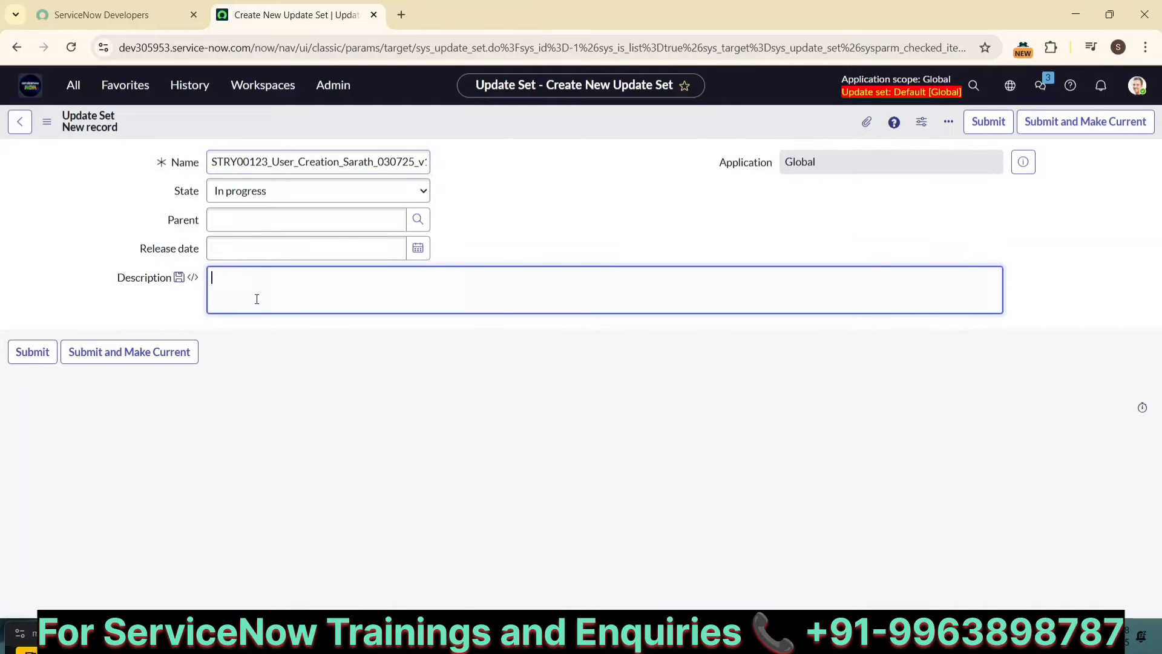
{"action": "type", "text": "Demo purpose"}
{"action": "left_click", "coordinate": [1009, 85]}
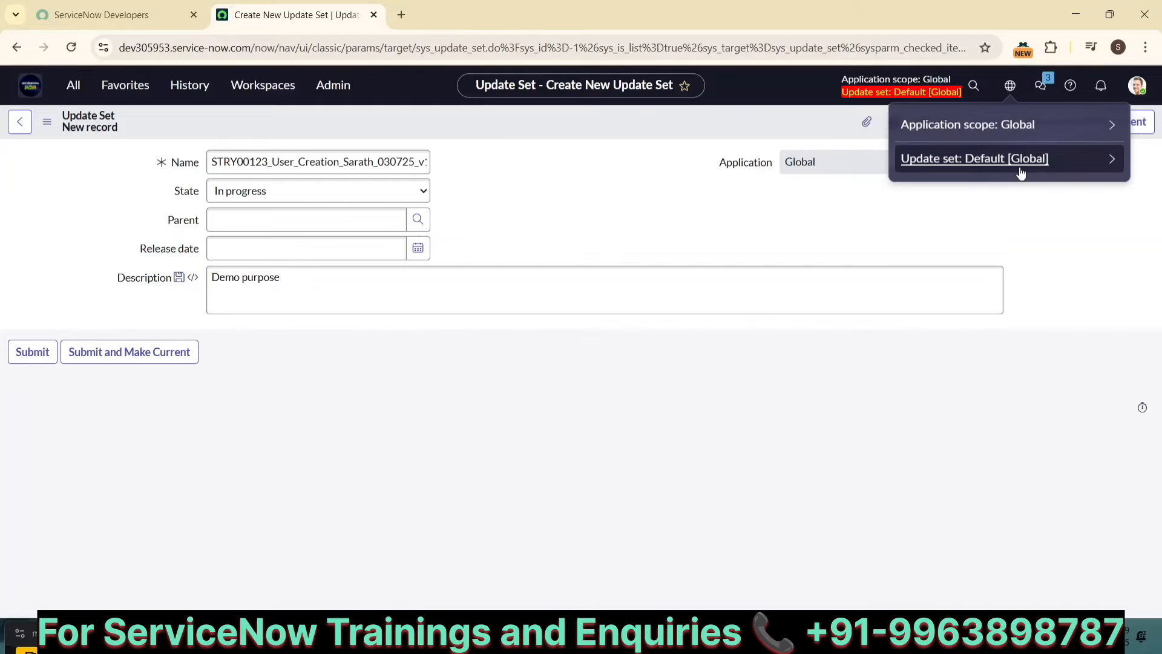
{"action": "left_click", "coordinate": [1026, 198]}
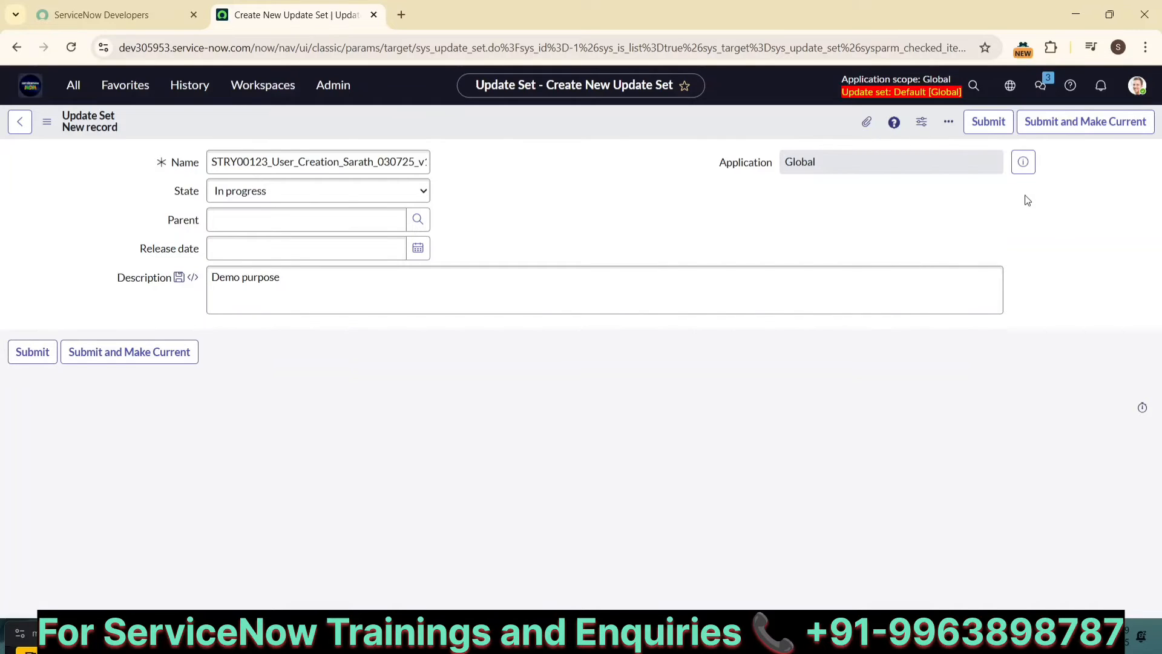
{"action": "left_click", "coordinate": [1043, 125]}
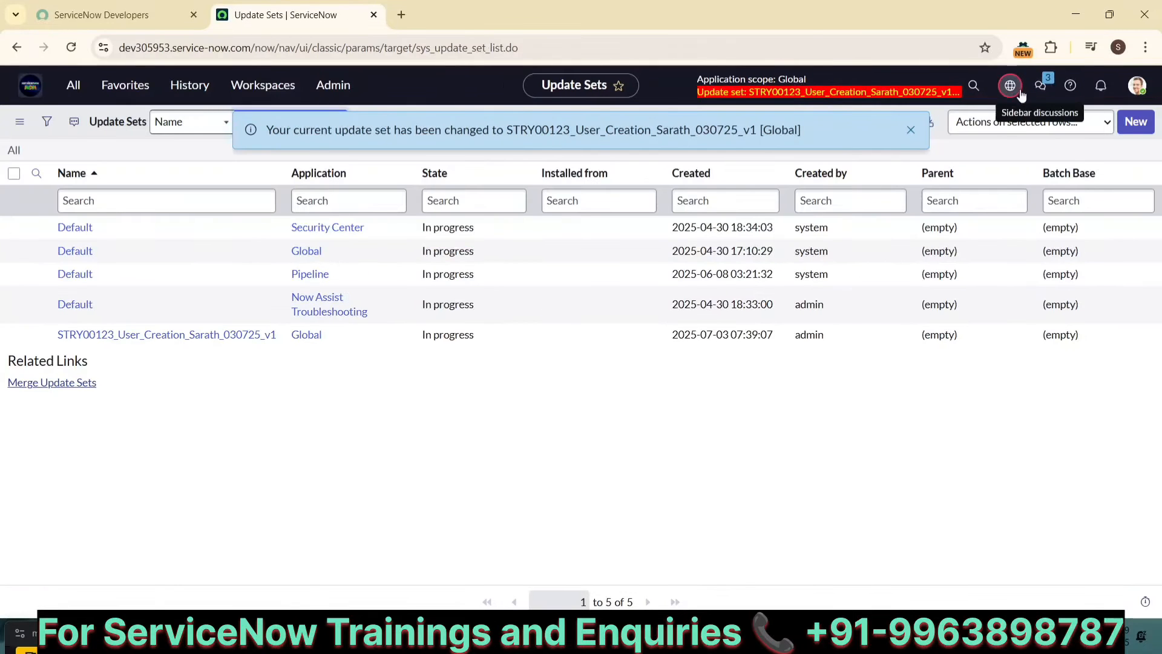
Step: Open the new update set record and examine its Customer Updates list
{"action": "left_click", "coordinate": [910, 130]}
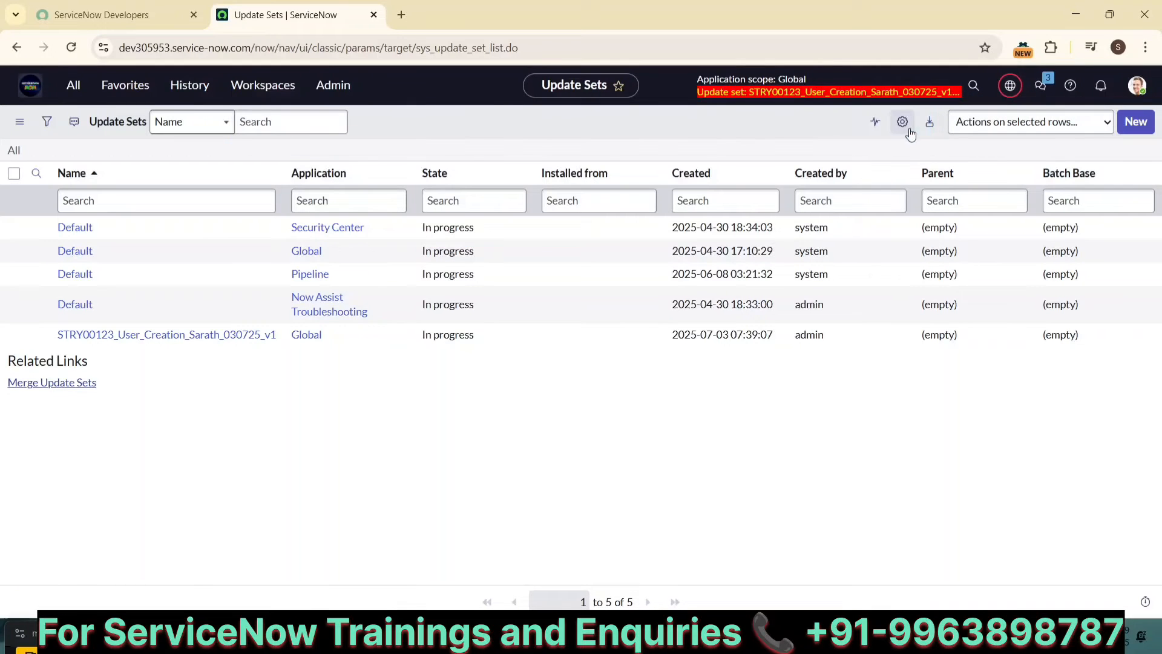
{"action": "left_click", "coordinate": [1008, 86]}
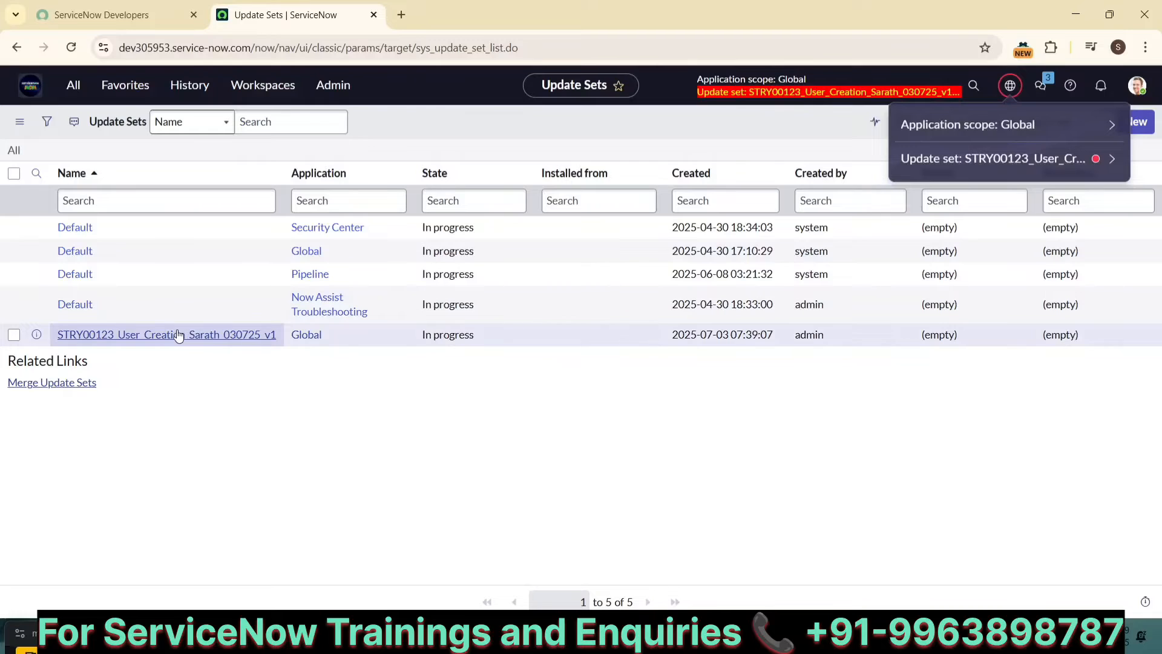
{"action": "left_click", "coordinate": [177, 334]}
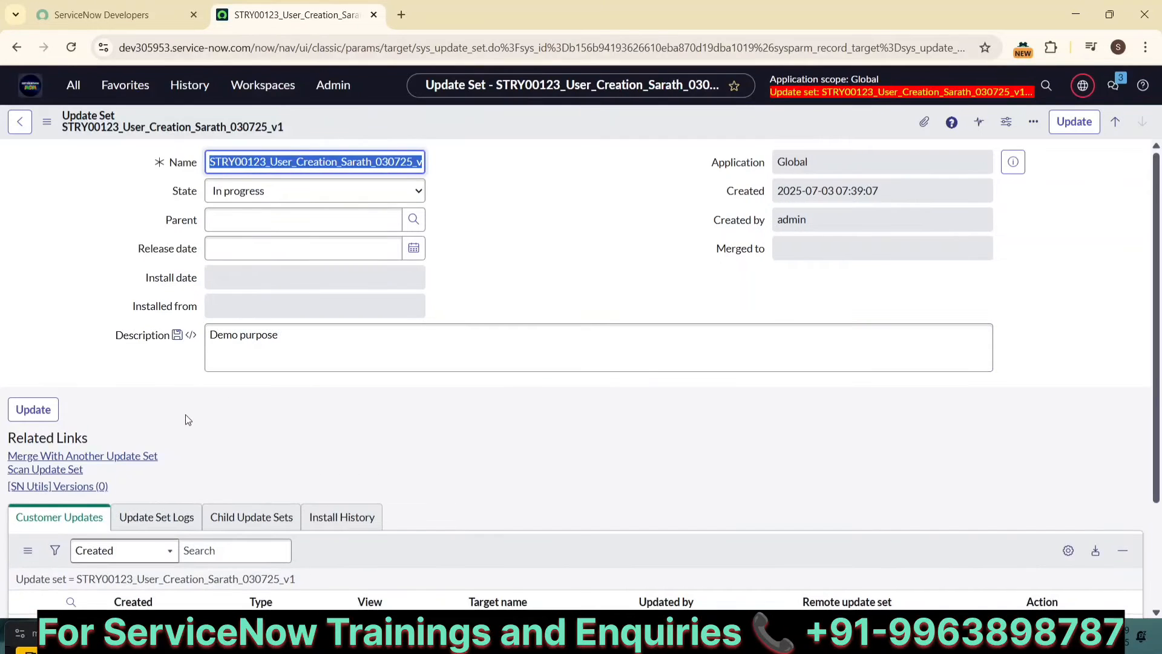
{"action": "scroll", "coordinate": [186, 414], "scroll_direction": "down", "scroll_amount": 2}
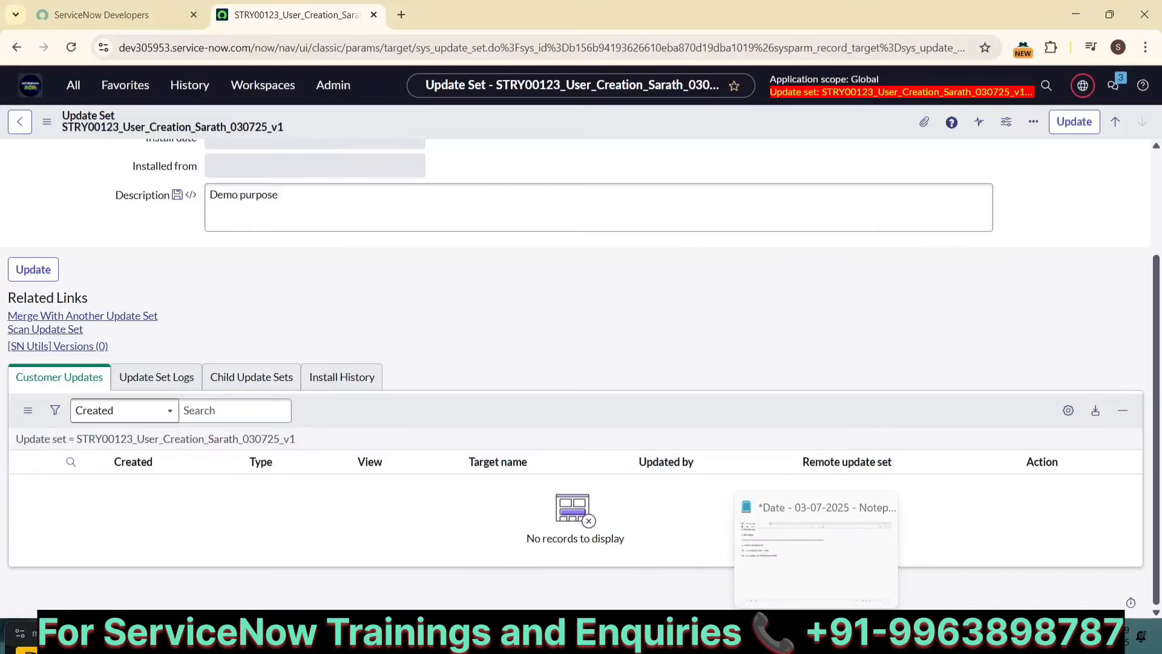
Step: Switch to the notes and add the line "New User Account" below the path line
{"action": "left_click", "coordinate": [829, 642]}
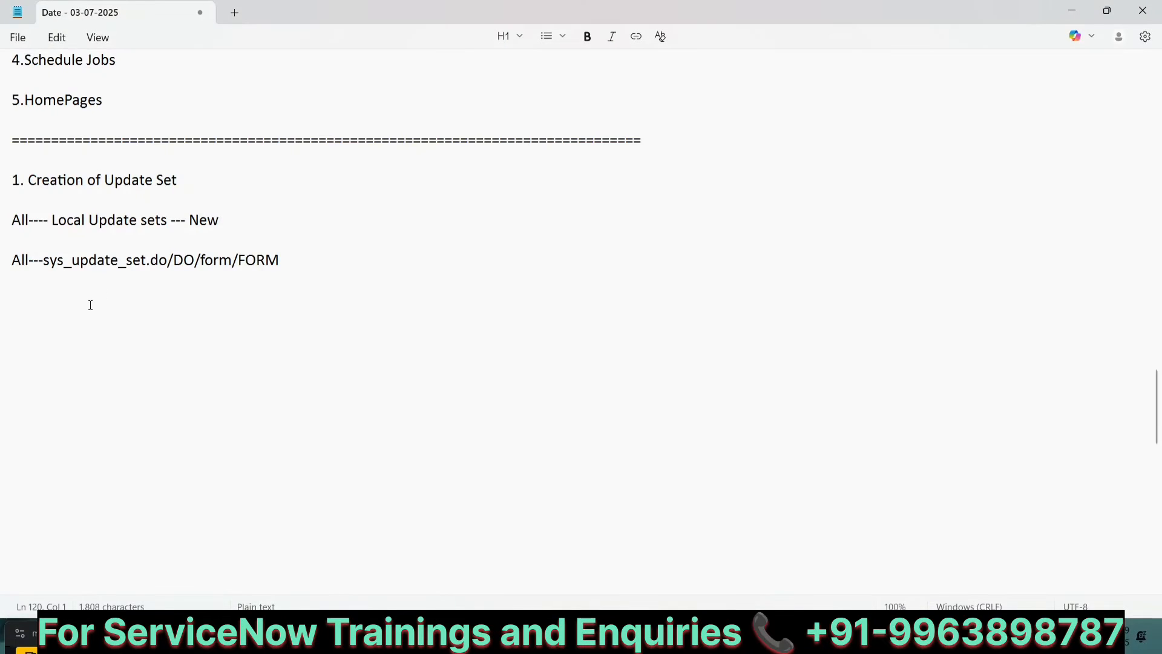
{"action": "type", "text": "User"}
{"action": "key", "text": "Home"}
{"action": "type", "text": "Ne"}
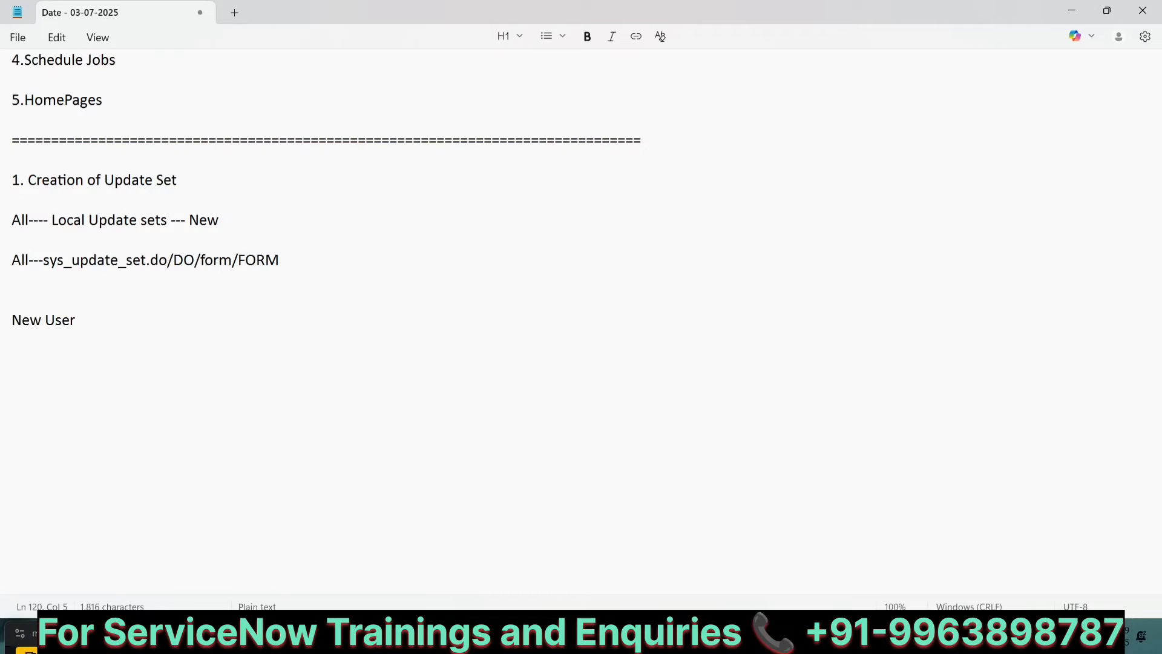
{"action": "type", "text": "Account"}
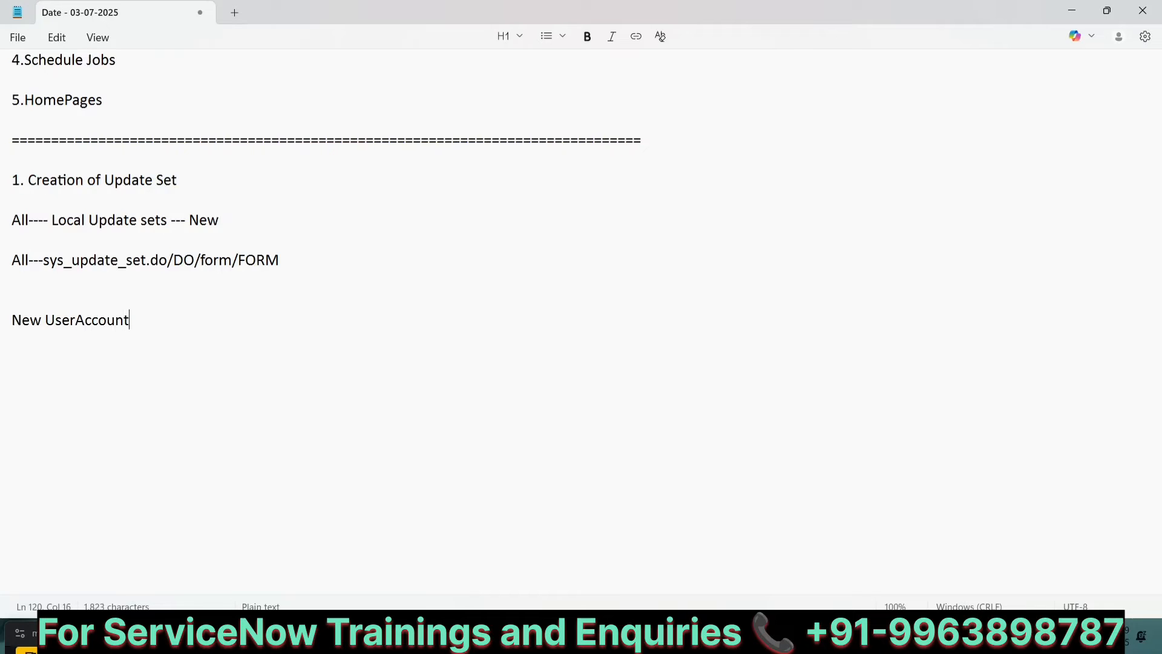
{"action": "scroll", "coordinate": [154, 179], "scroll_direction": "up", "scroll_amount": 3}
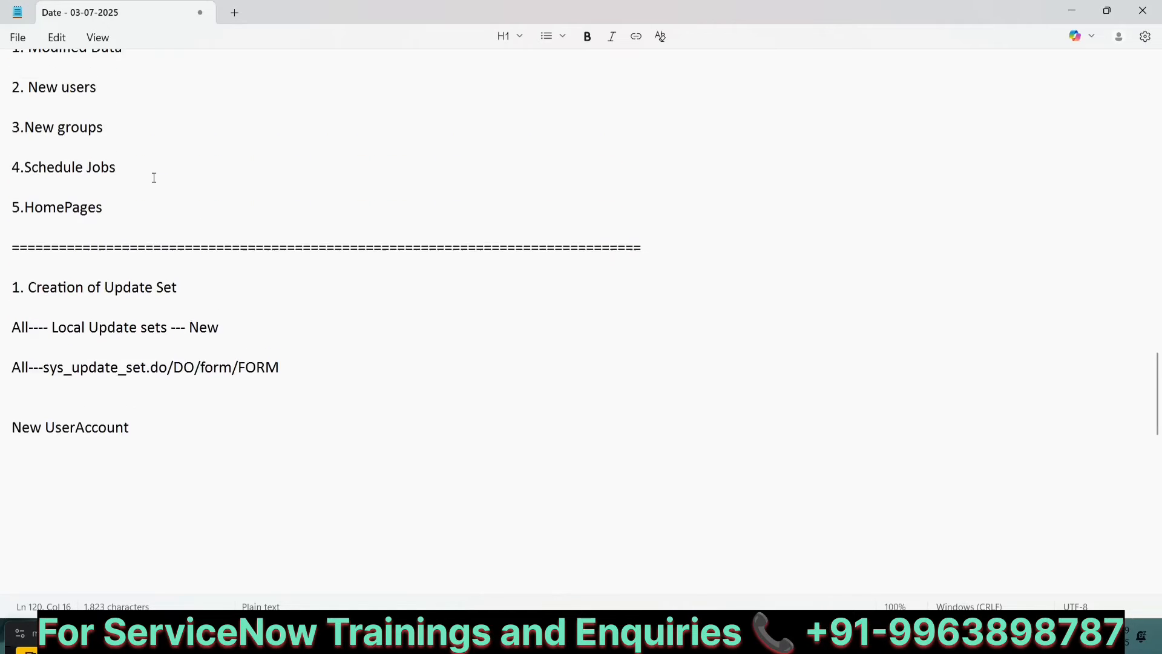
{"action": "scroll", "coordinate": [159, 121], "scroll_direction": "up", "scroll_amount": 2}
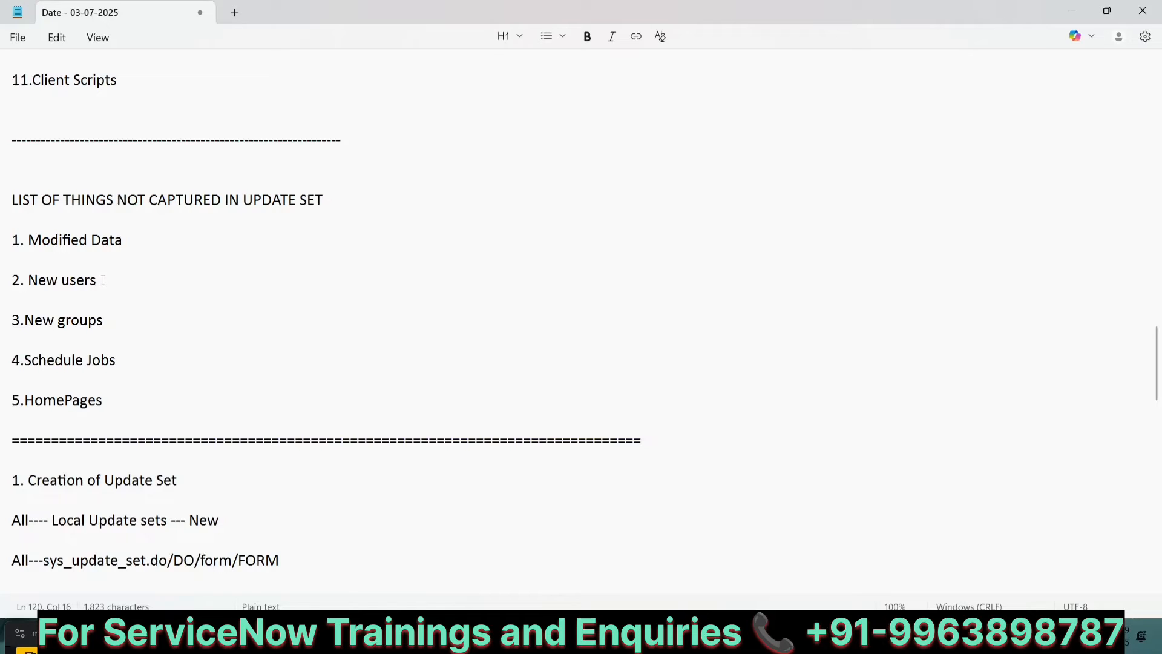
{"action": "scroll", "coordinate": [103, 280], "scroll_direction": "down", "scroll_amount": 5}
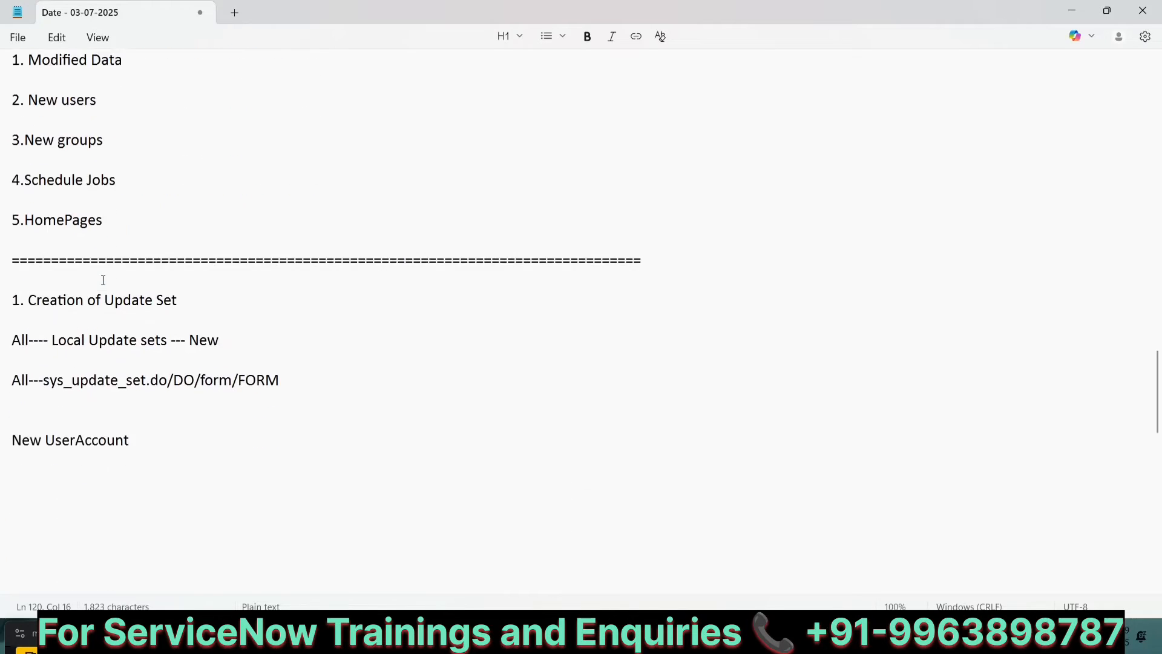
{"action": "left_click", "coordinate": [72, 321]}
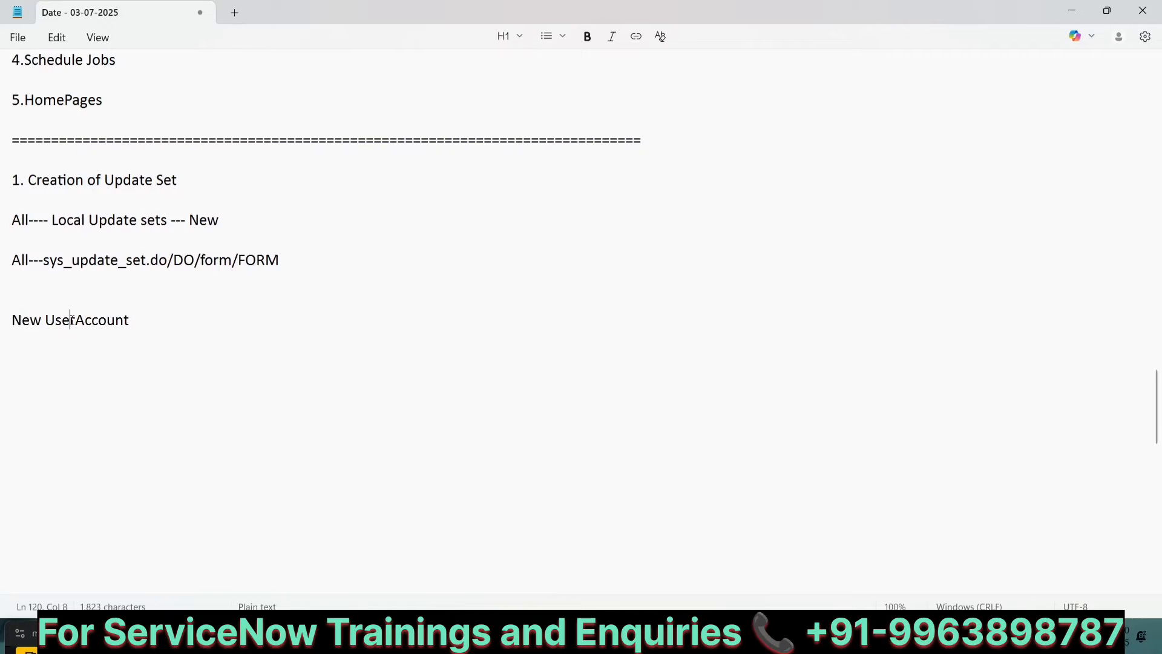
{"action": "key", "text": "Right"}
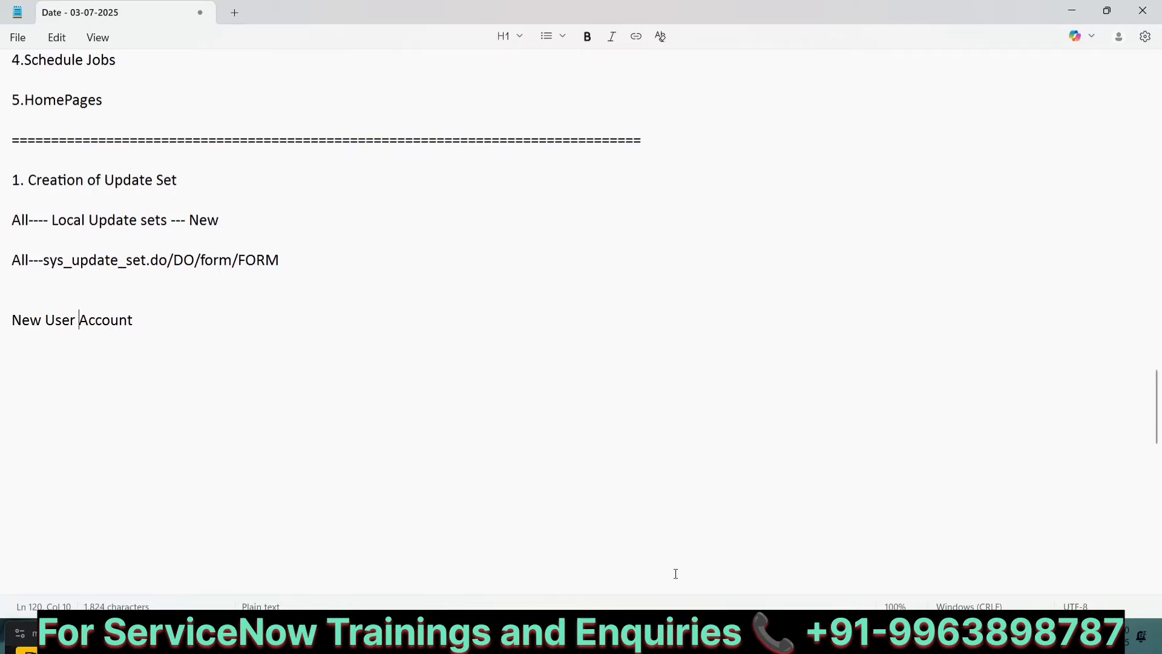
Step: Return to the browser and open the Users list by filtering the navigator for "user ad"
{"action": "left_click", "coordinate": [783, 636]}
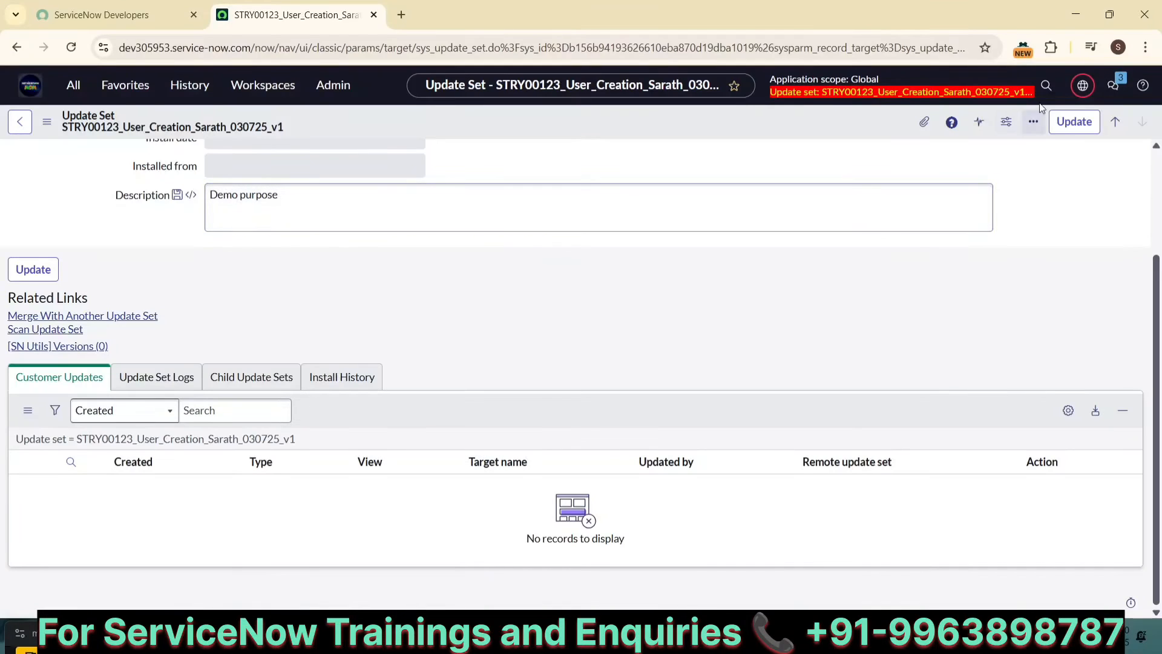
{"action": "left_click", "coordinate": [1091, 91]}
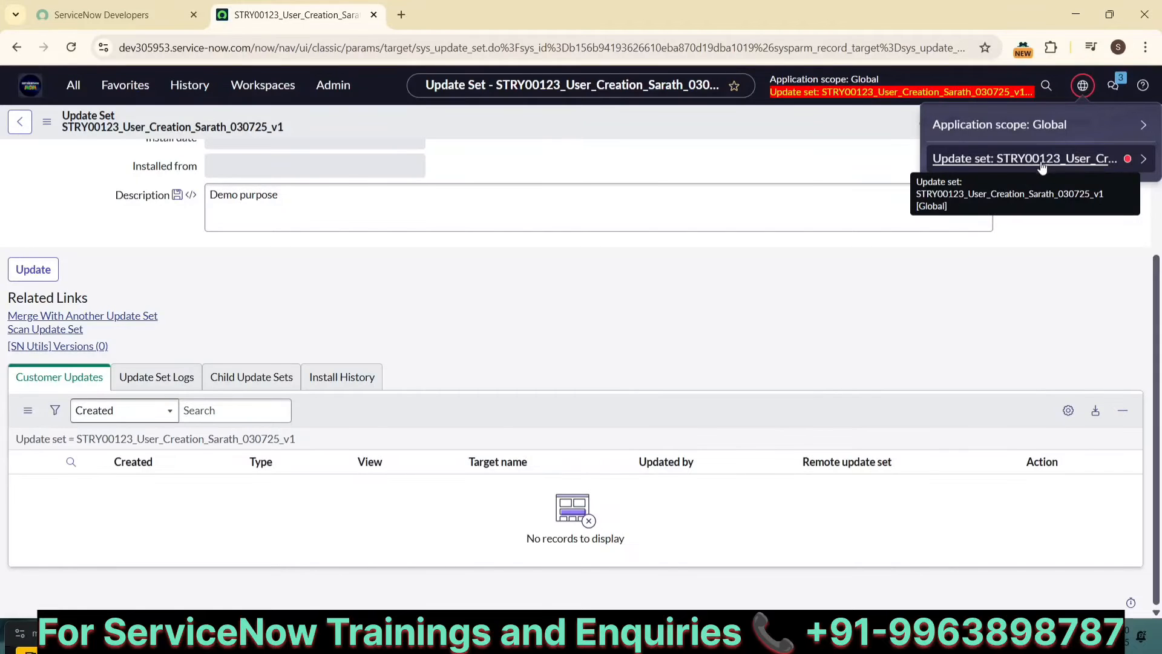
{"action": "left_click", "coordinate": [71, 95]}
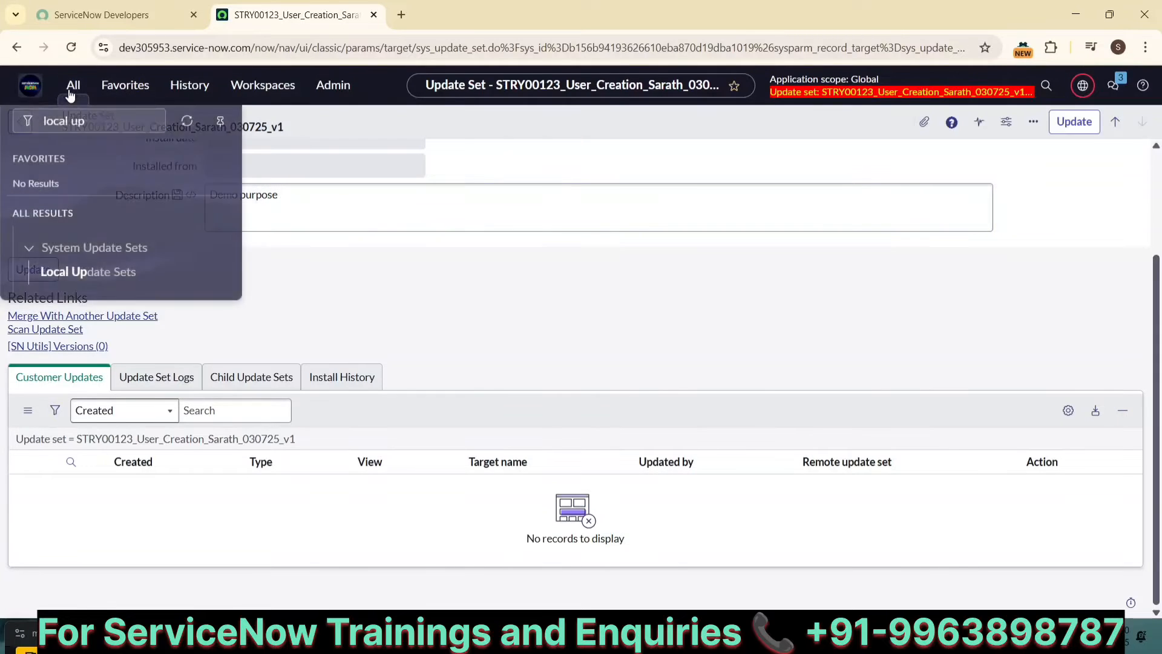
{"action": "type", "text": "user ad"}
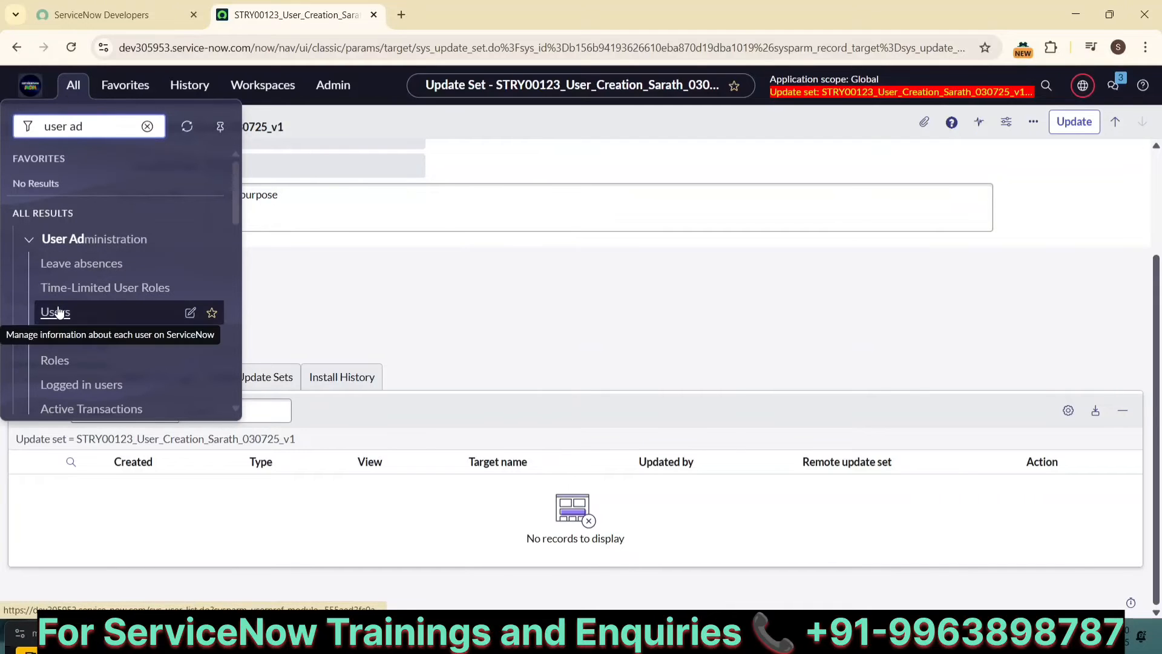
{"action": "left_click", "coordinate": [70, 312]}
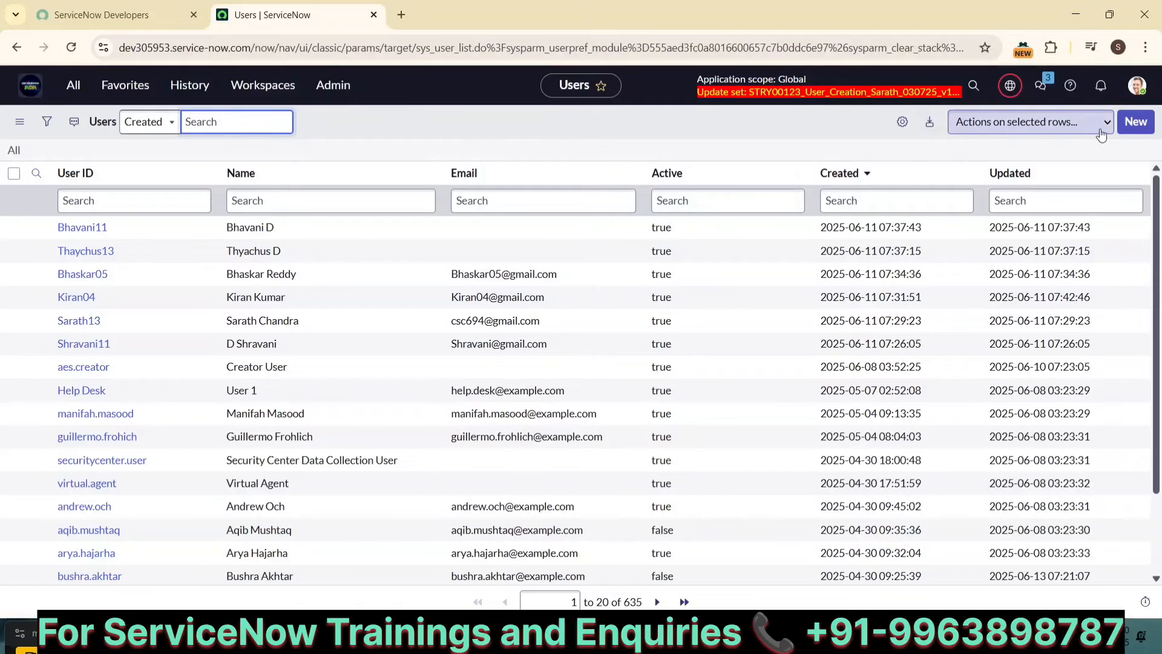
Step: Start a new user record and enter the user ID, first name and last name
{"action": "left_click", "coordinate": [1134, 123]}
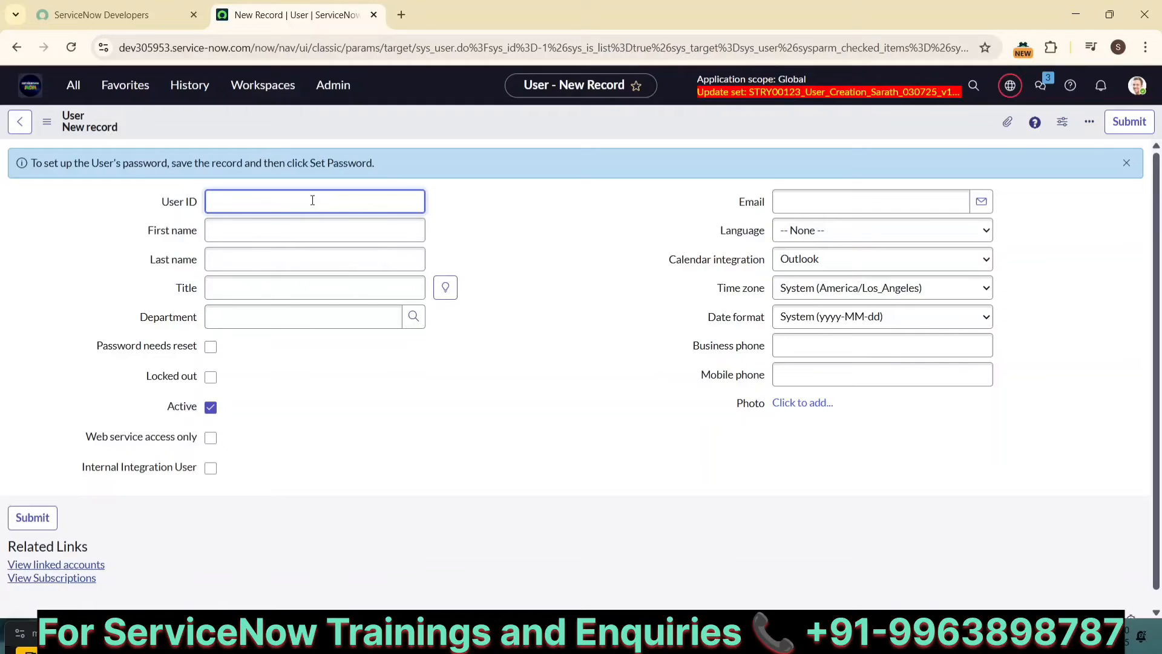
{"action": "type", "text": "Shivaji1947"}
{"action": "key", "text": "Tab"}
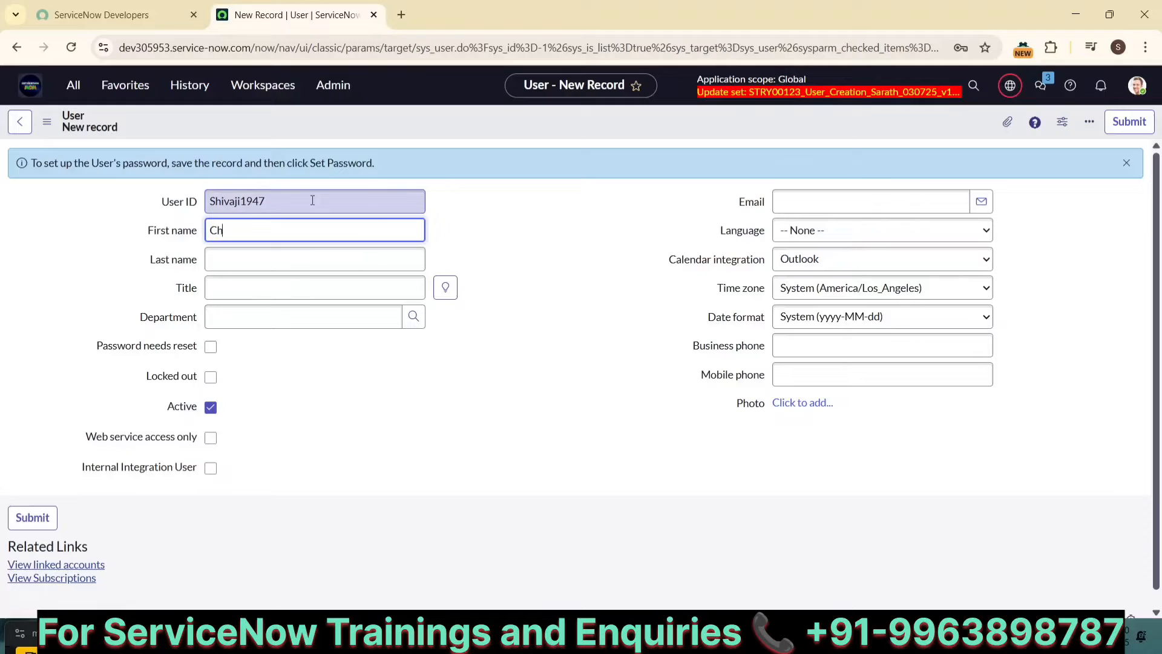
{"action": "type", "text": "Chattrapathi"}
{"action": "key", "text": "Tab"}
{"action": "type", "text": "Shiva"}
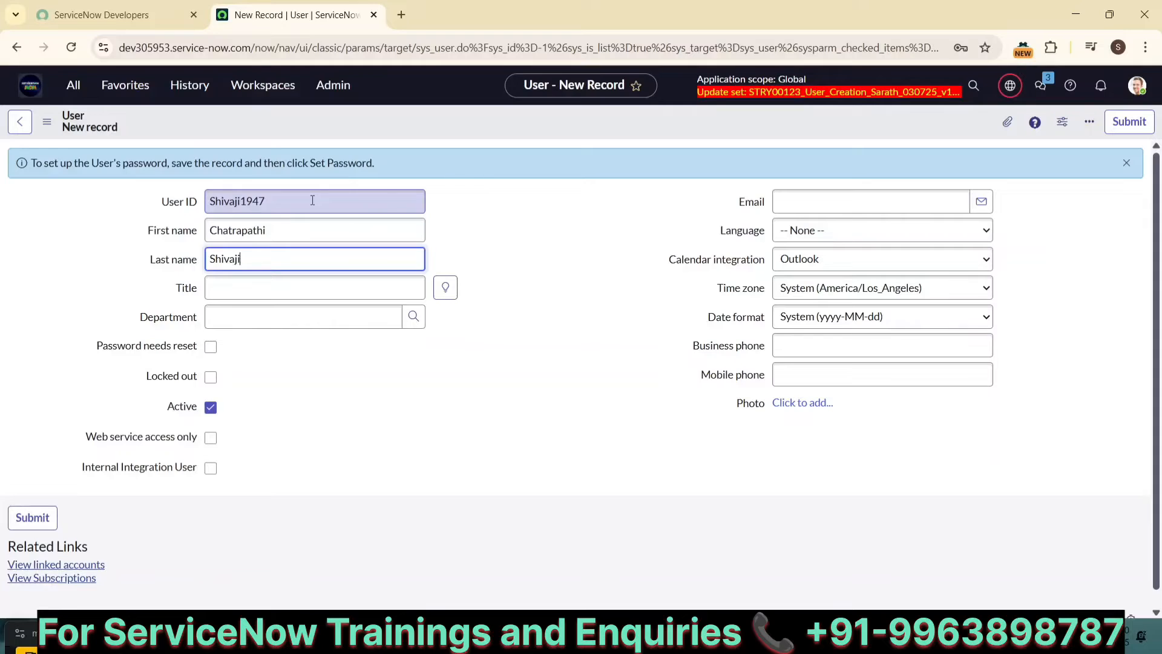
{"action": "key", "text": "Tab"}
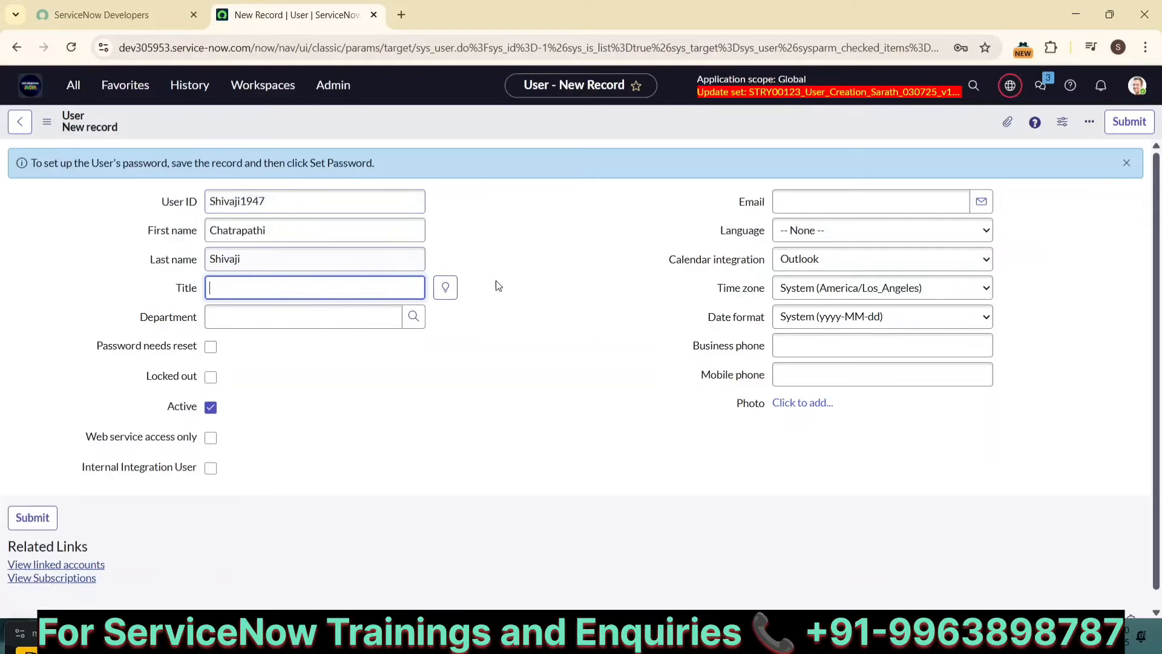
Step: Set the user's title to Chief Executive Officer and department to Development from the lookup lists
{"action": "left_click", "coordinate": [446, 288]}
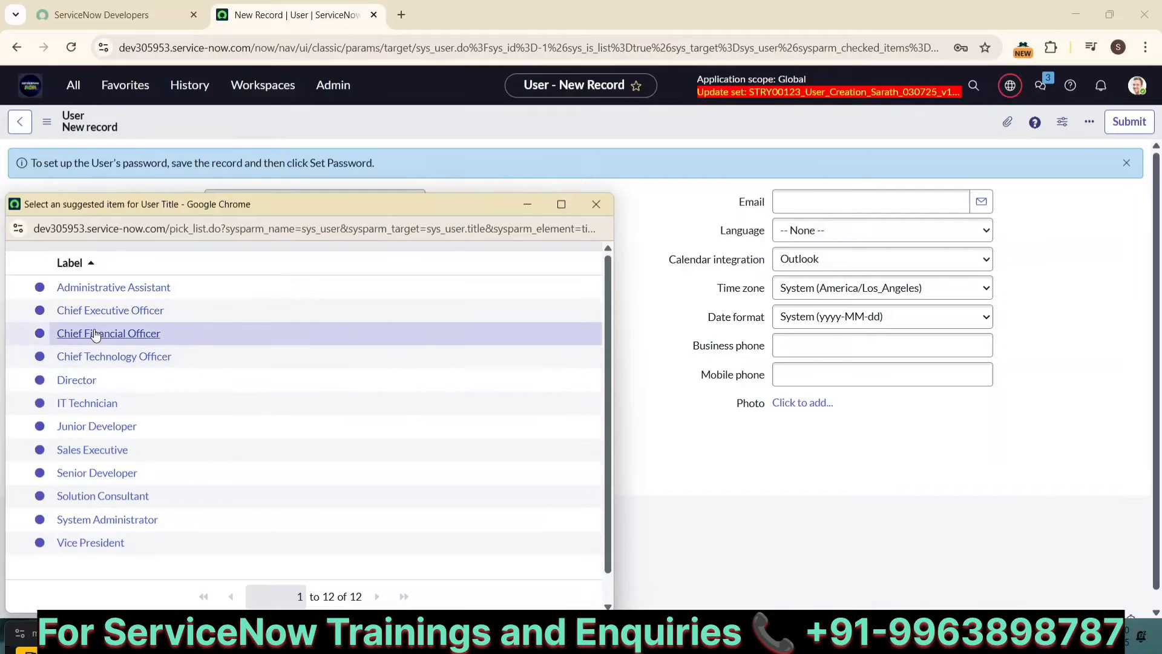
{"action": "left_click", "coordinate": [119, 314]}
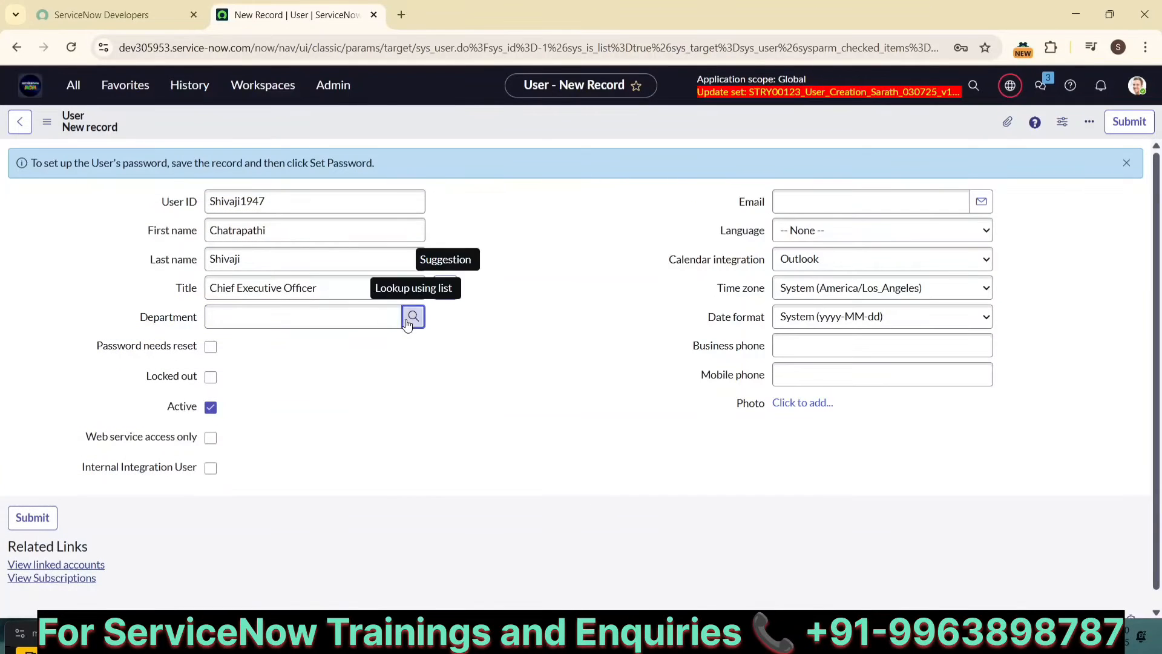
{"action": "left_click", "coordinate": [412, 316]}
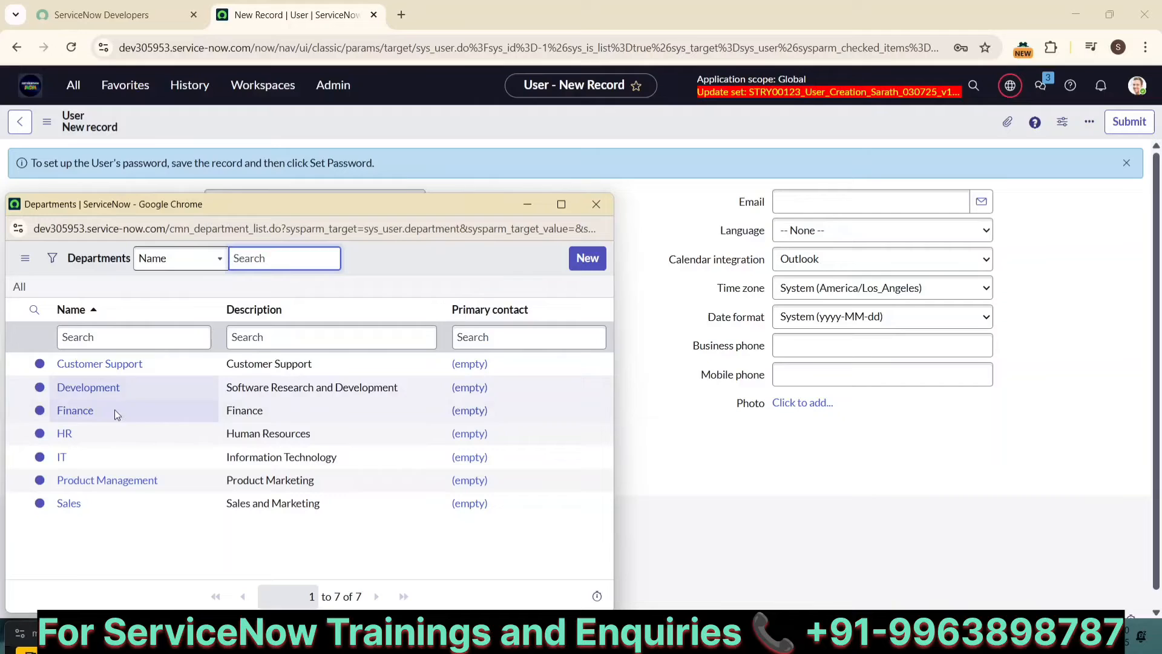
{"action": "left_click", "coordinate": [89, 388]}
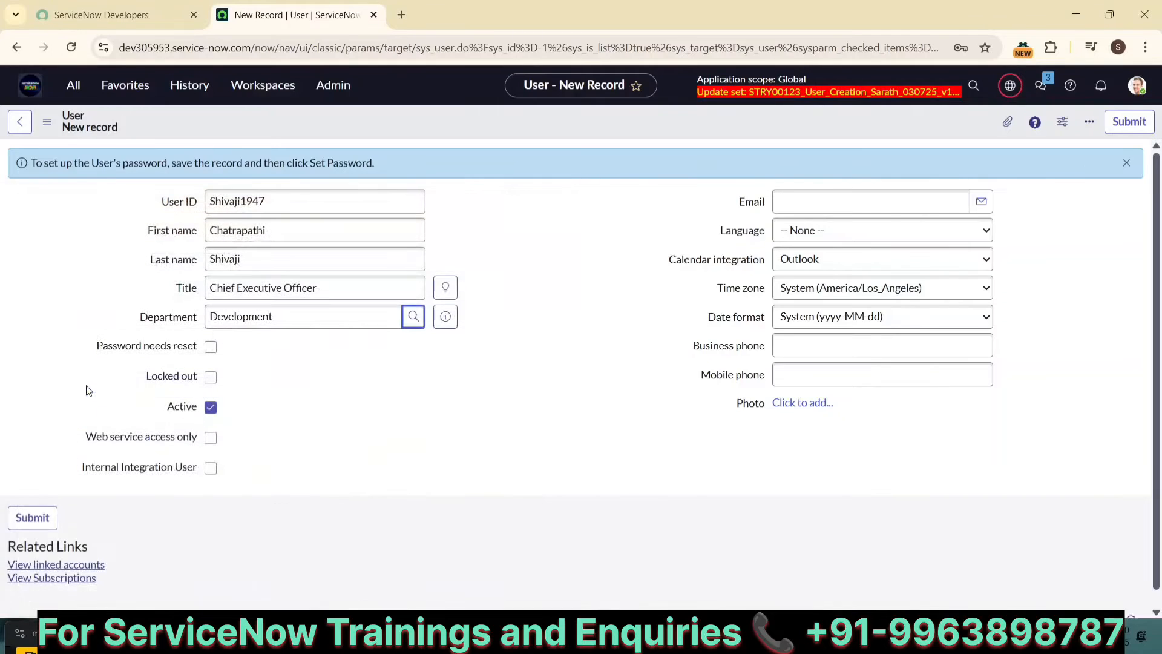
Step: Fill in the user's e-mail address and submit the new user record
{"action": "left_click", "coordinate": [828, 199]}
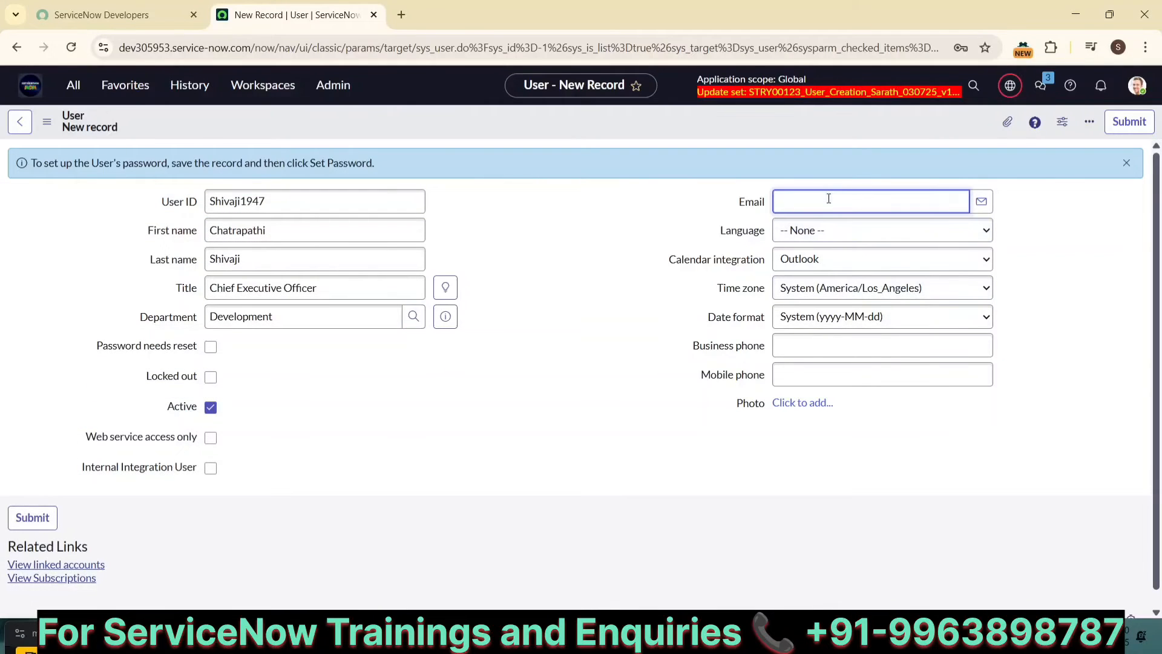
{"action": "left_click", "coordinate": [1111, 133]}
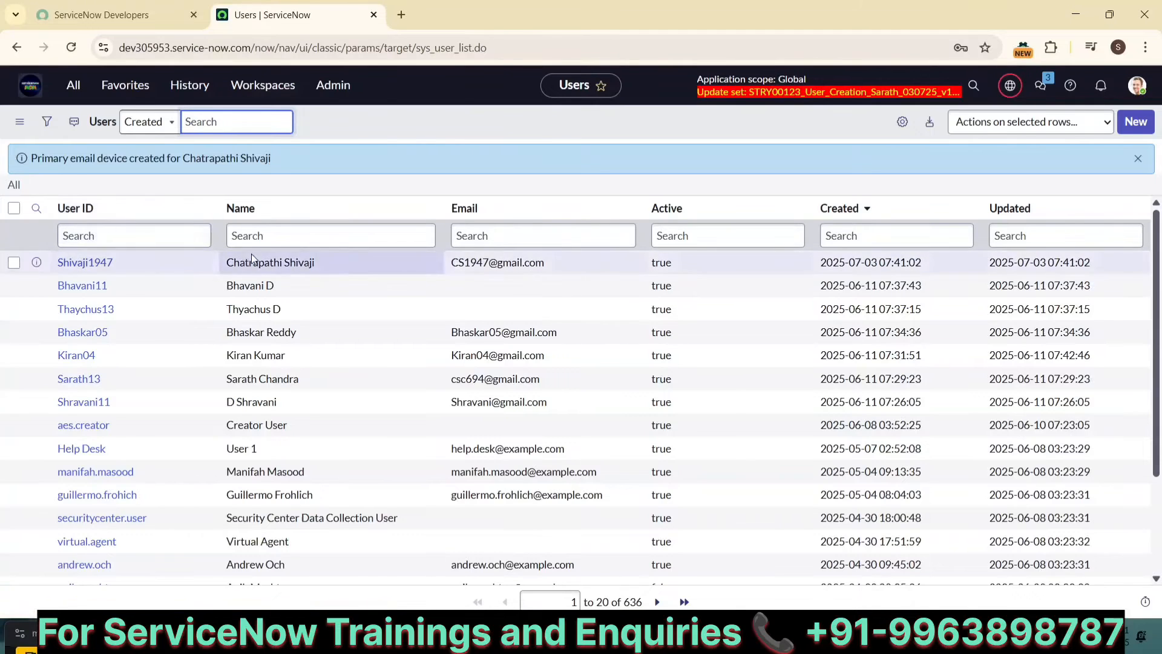
Step: Open the current update set's record from the update set picker and check its Customer Updates list
{"action": "left_click", "coordinate": [1010, 85]}
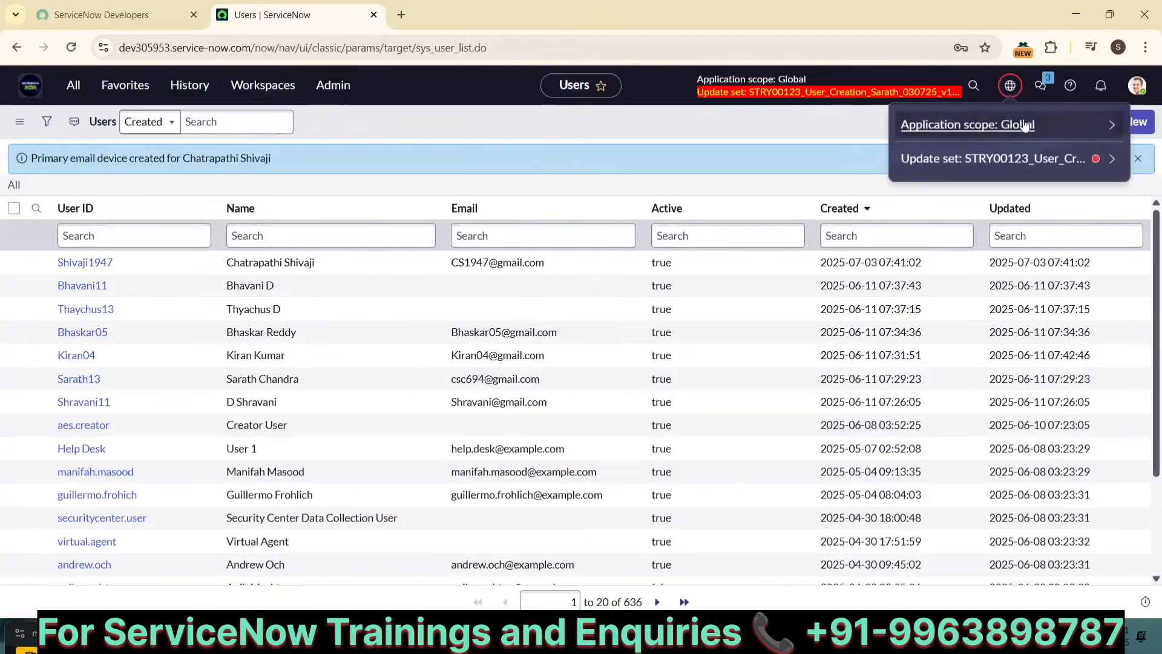
{"action": "left_click", "coordinate": [1120, 160]}
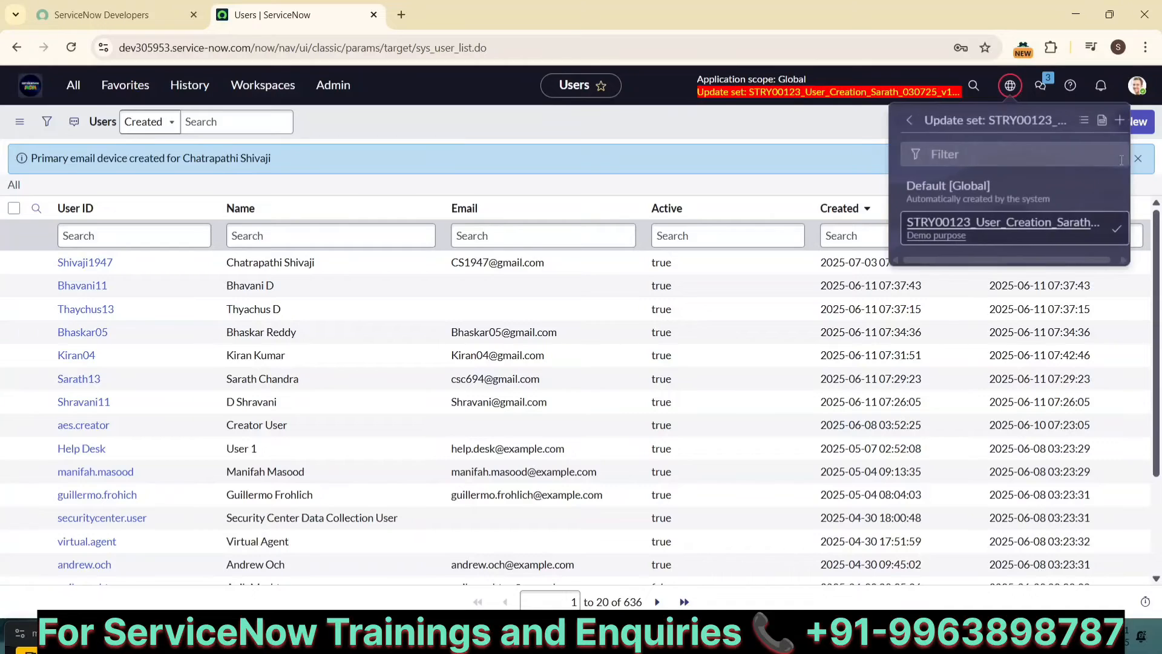
{"action": "left_click", "coordinate": [1078, 122]}
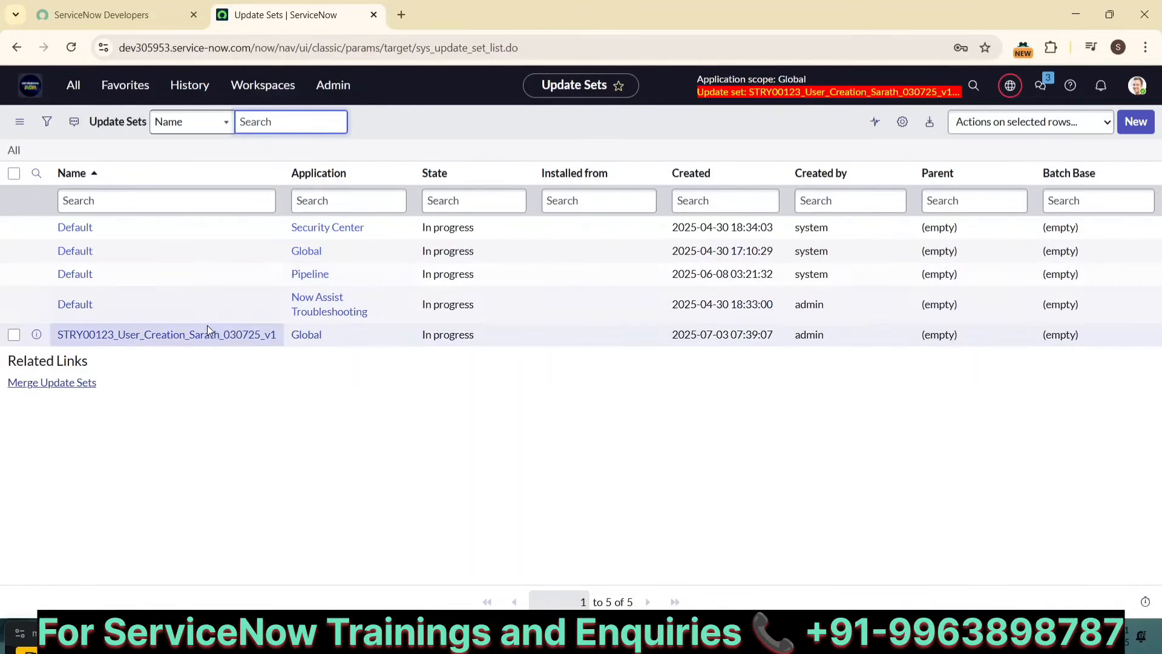
{"action": "left_click", "coordinate": [161, 336]}
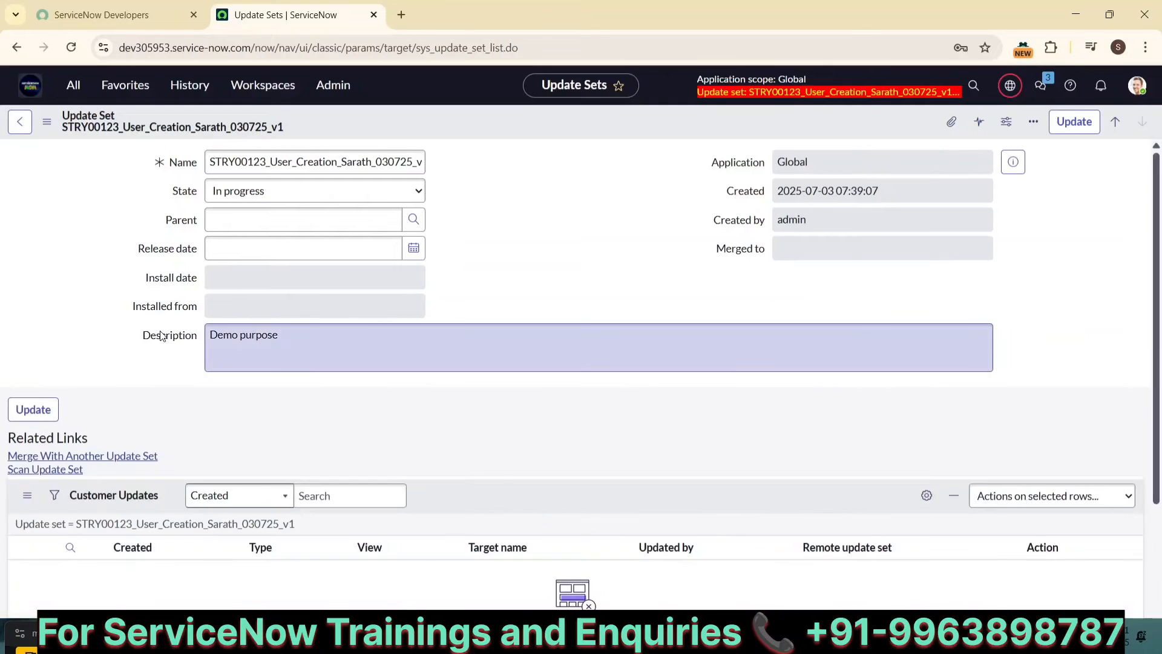
{"action": "scroll", "coordinate": [143, 383], "scroll_direction": "down", "scroll_amount": 2}
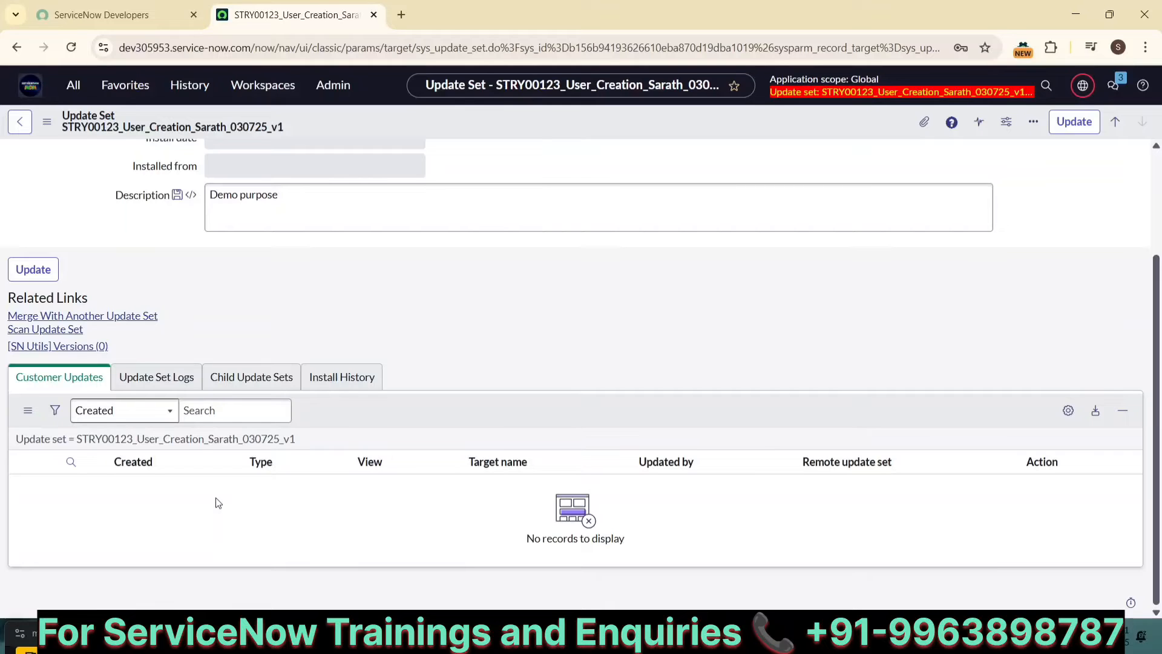
{"action": "scroll", "coordinate": [217, 503], "scroll_direction": "up", "scroll_amount": 2}
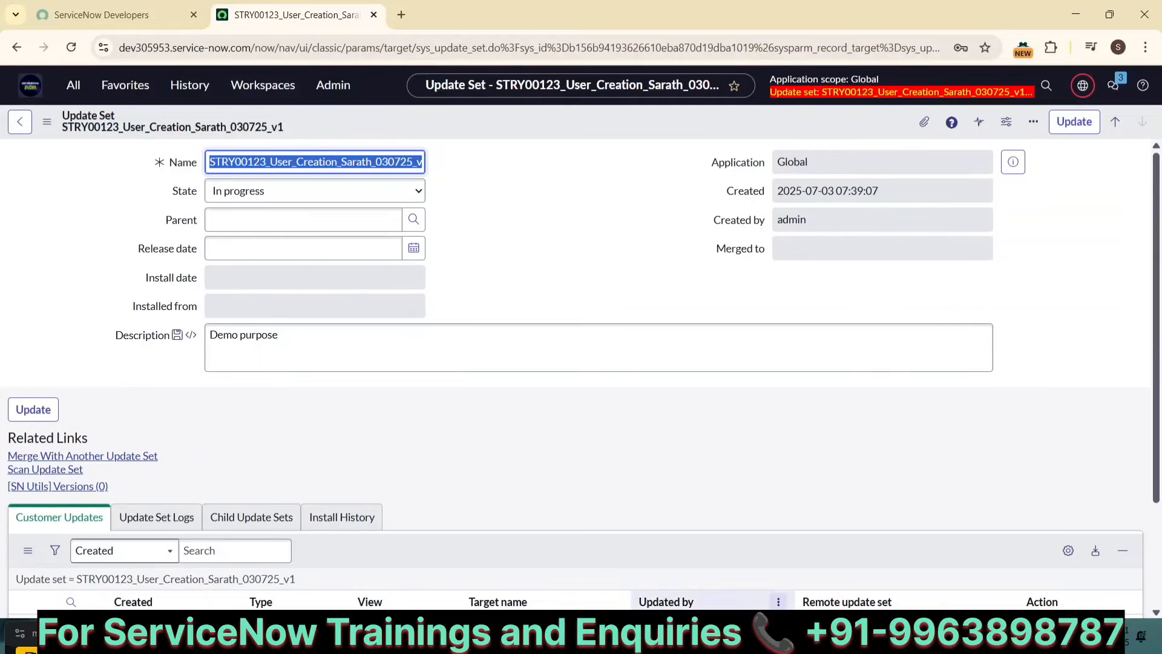
Step: Switch to the notes and append "--- Zero updates" to the New User Account line
{"action": "mouse_move", "coordinate": [811, 635]}
{"action": "left_click", "coordinate": [764, 580]}
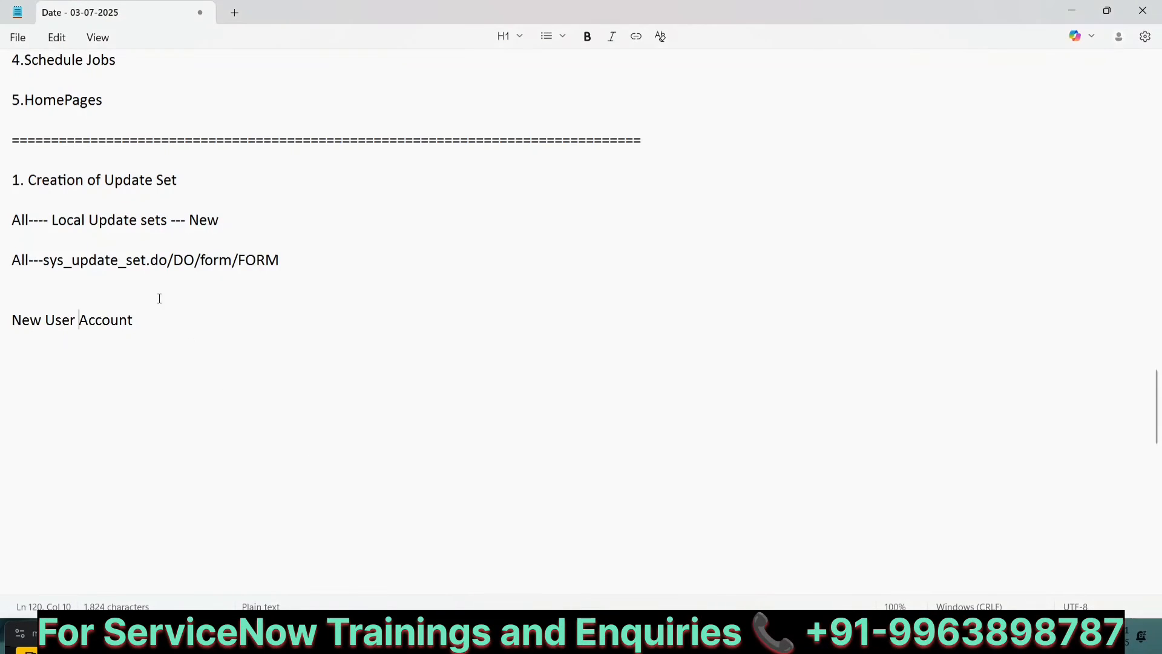
{"action": "type", "text": "--- Ze"}
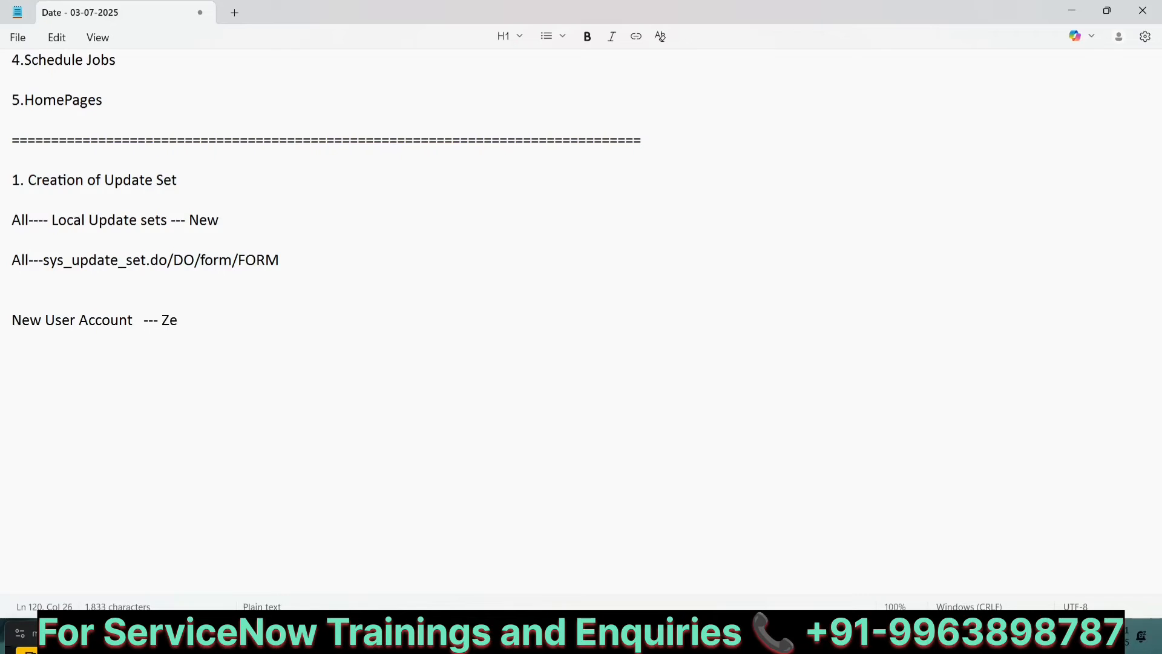
{"action": "type", "text": "ro updates"}
Step: Add a new line "New user defined table ( 3 Columns ) ---" below it
{"action": "key", "text": "Return"}
{"action": "key", "text": "Return"}
{"action": "type", "text": "New User"}
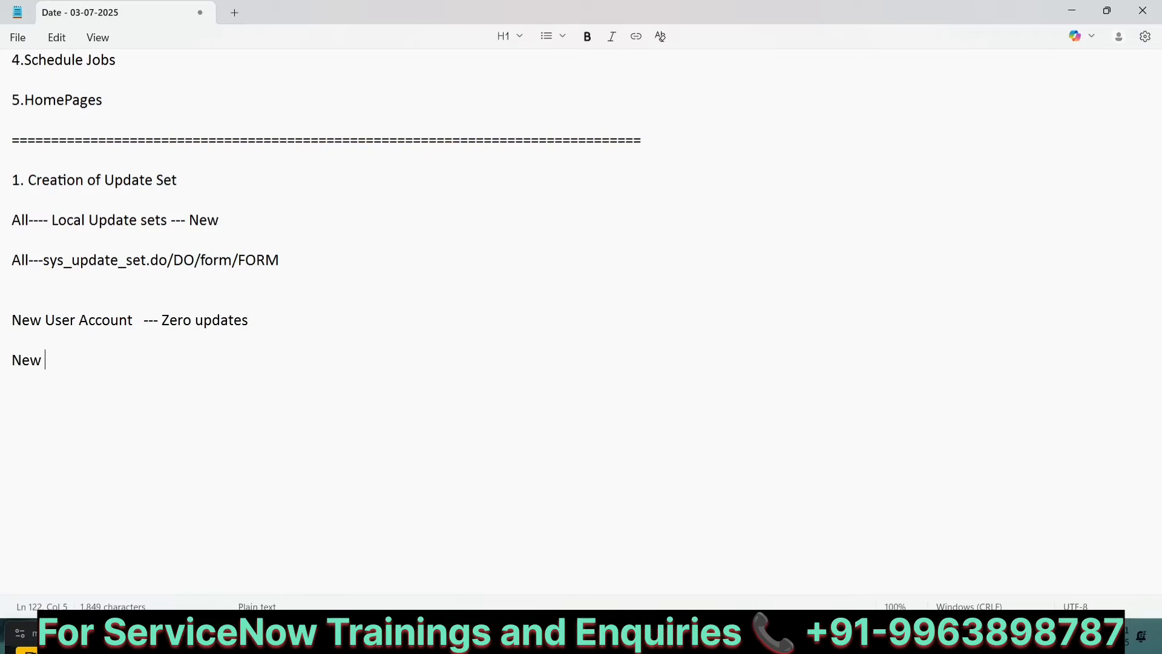
{"action": "key", "text": "BackSpace"}
{"action": "key", "text": "BackSpace"}
{"action": "key", "text": "BackSpace"}
{"action": "key", "text": "BackSpace"}
{"action": "type", "text": "user de"}
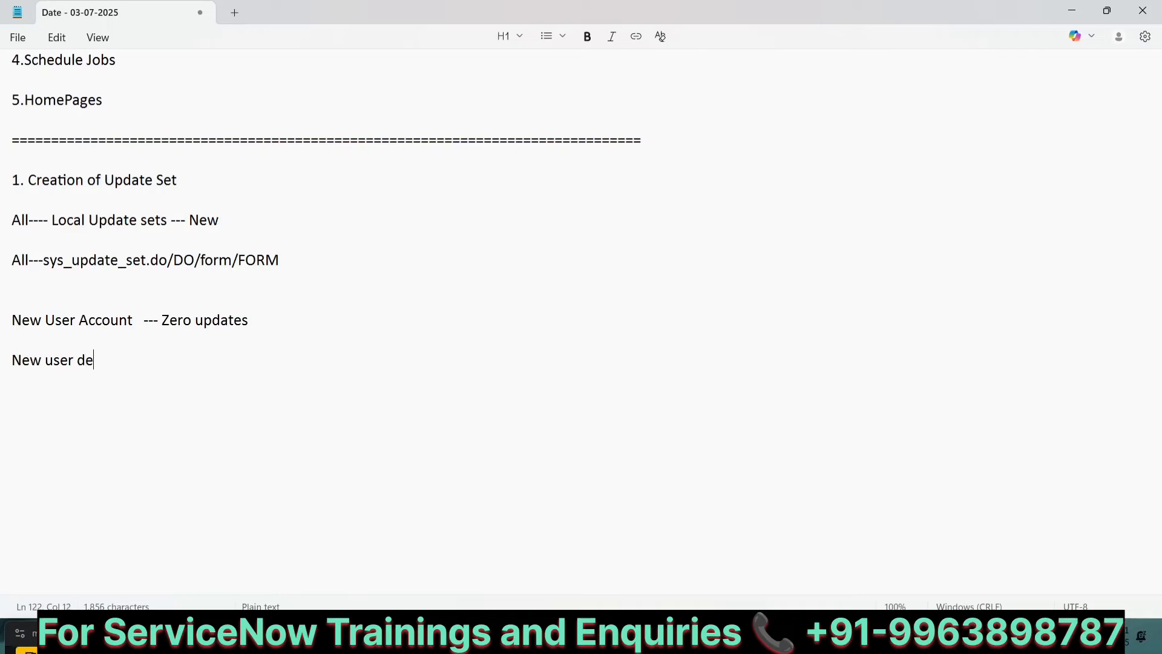
{"action": "type", "text": "fiened"}
{"action": "key", "text": "BackSpace"}
{"action": "key", "text": "BackSpace"}
{"action": "key", "text": "BackSpace"}
{"action": "key", "text": "BackSpace"}
{"action": "type", "text": "ned table "}
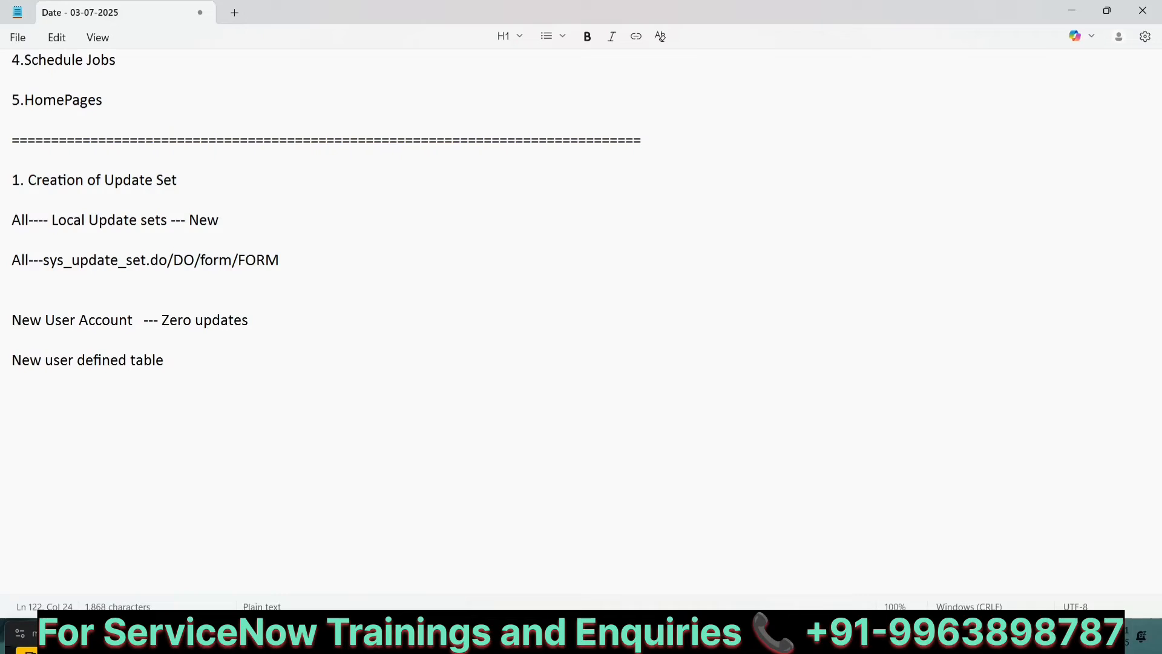
{"action": "type", "text": "( 3 Columns ) ---"}
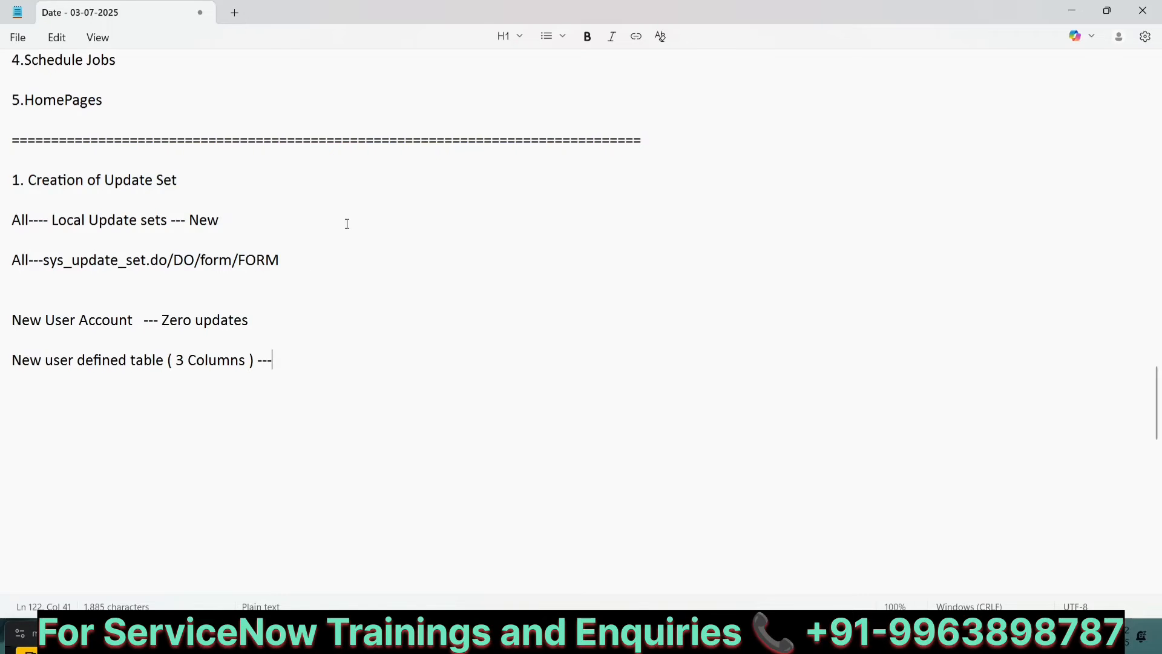
Step: Return to the browser and open System Definition - Tables by filtering the navigator for "tables"
{"action": "scroll", "coordinate": [347, 223], "scroll_direction": "up", "scroll_amount": 10}
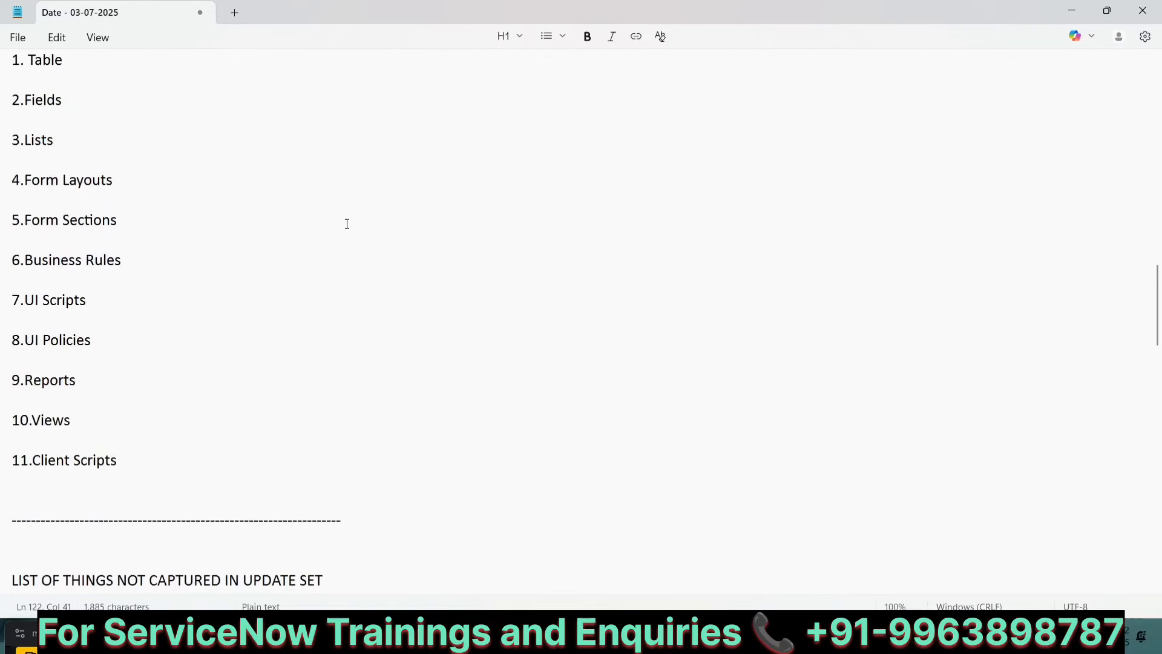
{"action": "scroll", "coordinate": [346, 224], "scroll_direction": "up", "scroll_amount": 3}
{"action": "left_click", "coordinate": [64, 259]}
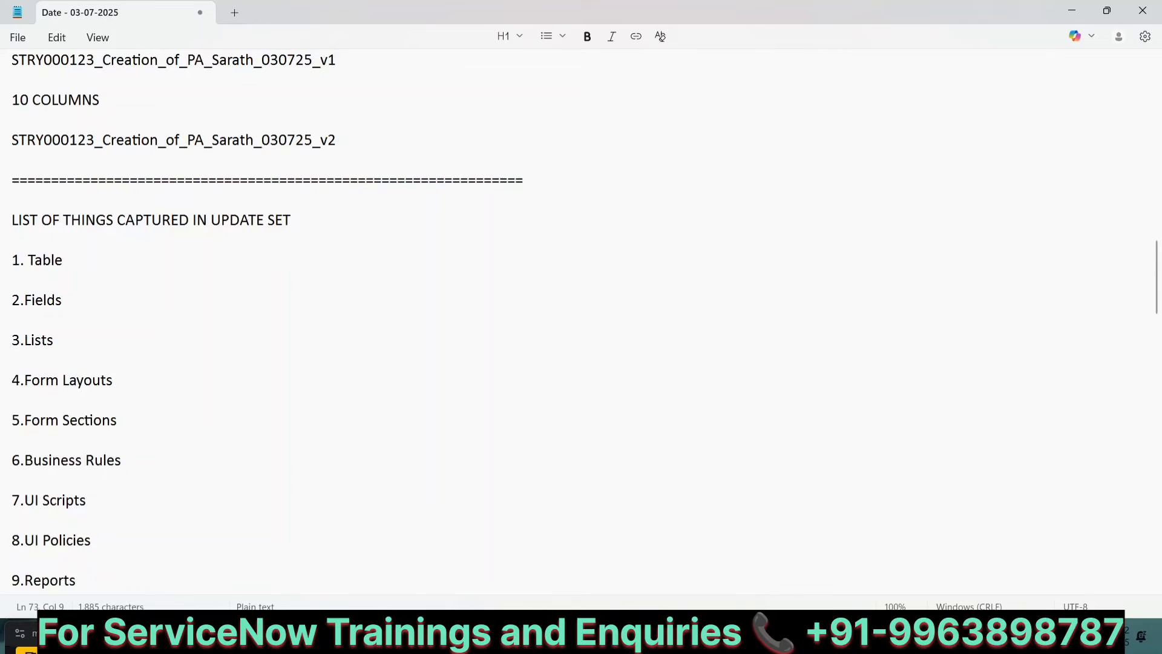
{"action": "left_click", "coordinate": [782, 551]}
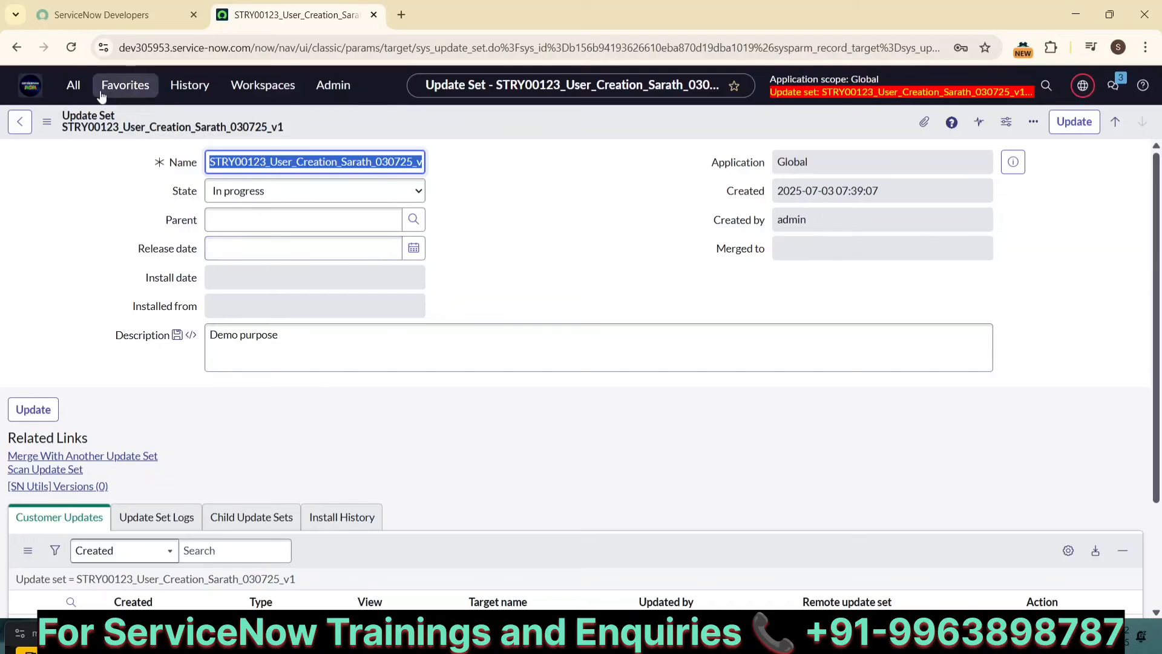
{"action": "left_click", "coordinate": [74, 85]}
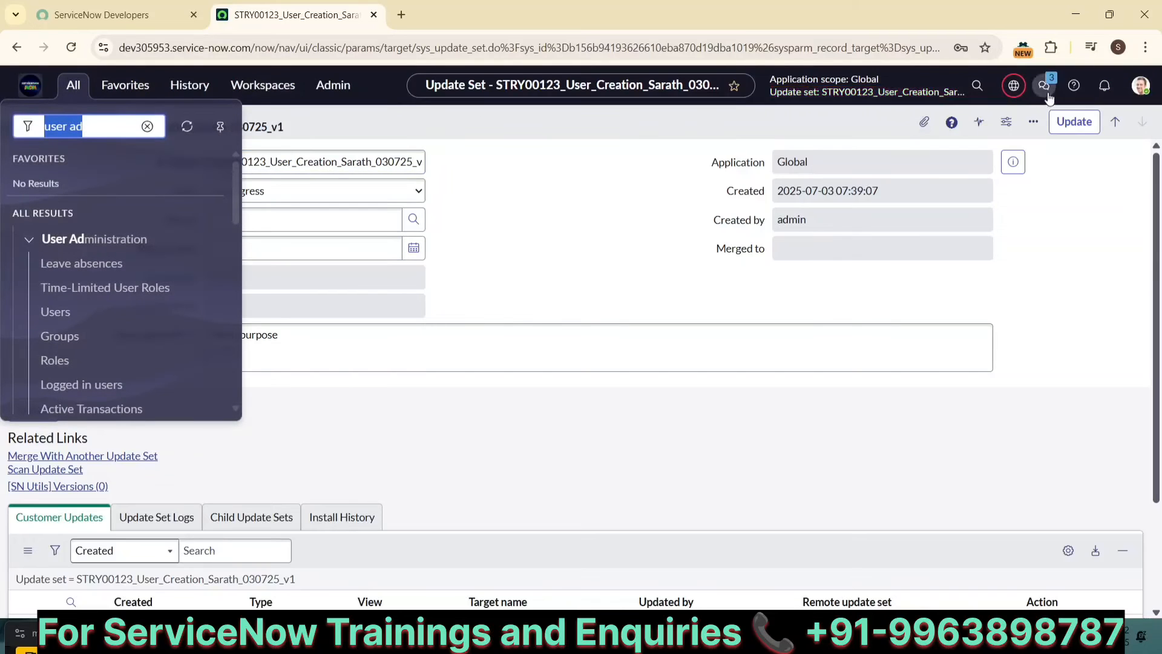
{"action": "left_click", "coordinate": [1014, 85]}
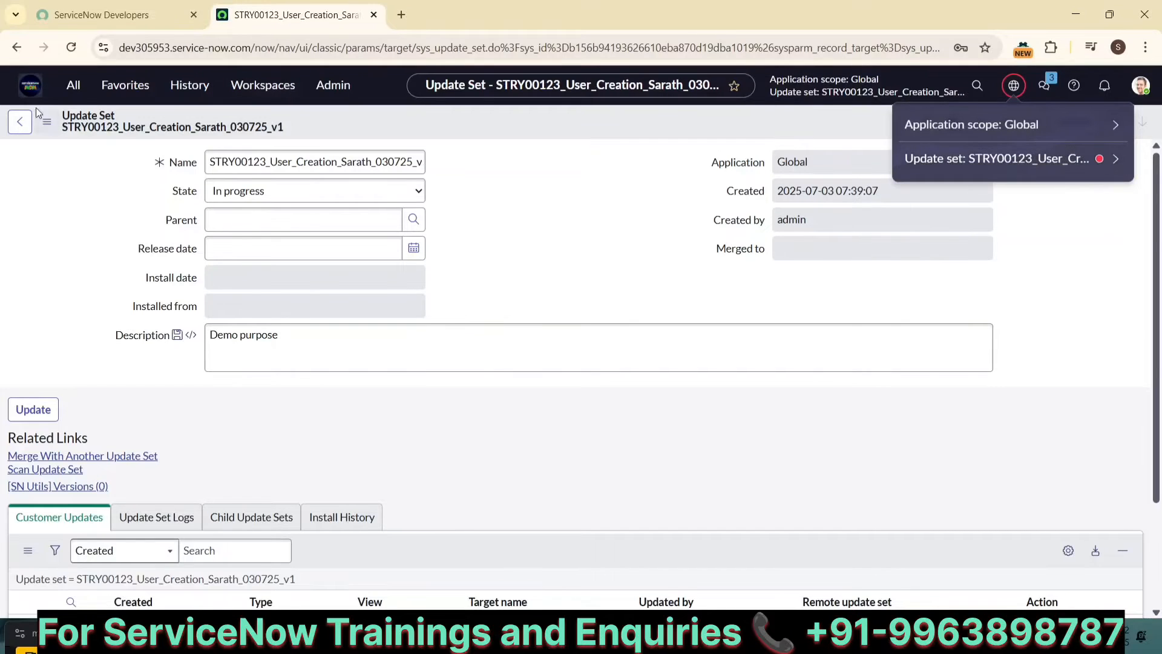
{"action": "left_click", "coordinate": [83, 92]}
{"action": "type", "text": "t"}
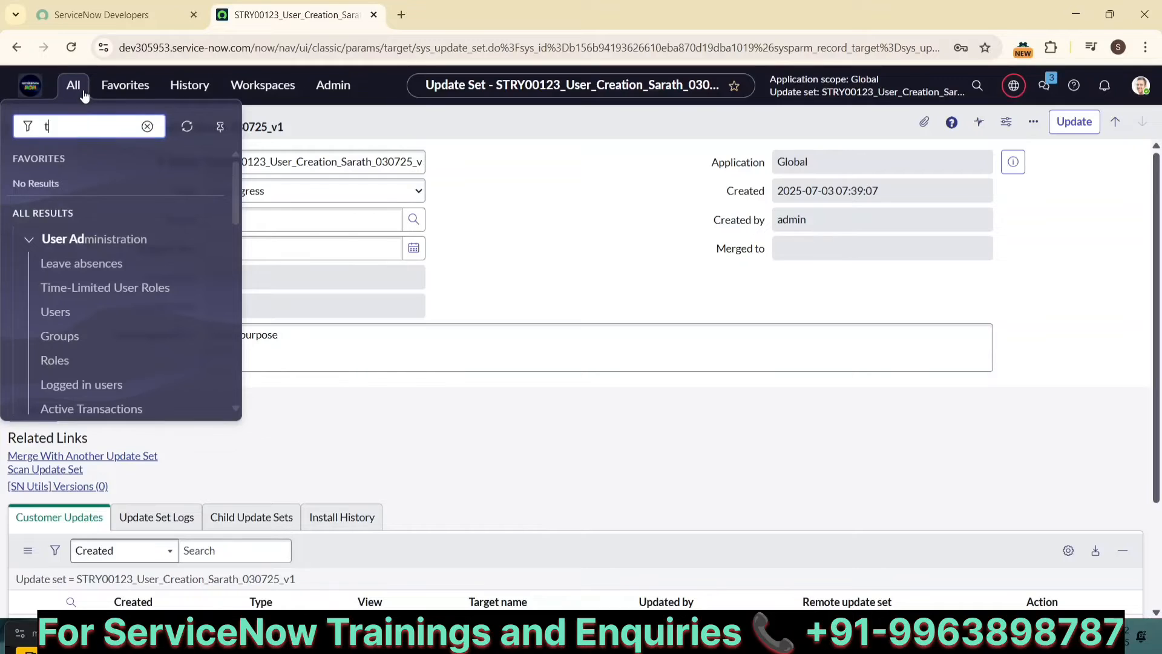
{"action": "type", "text": "ables"}
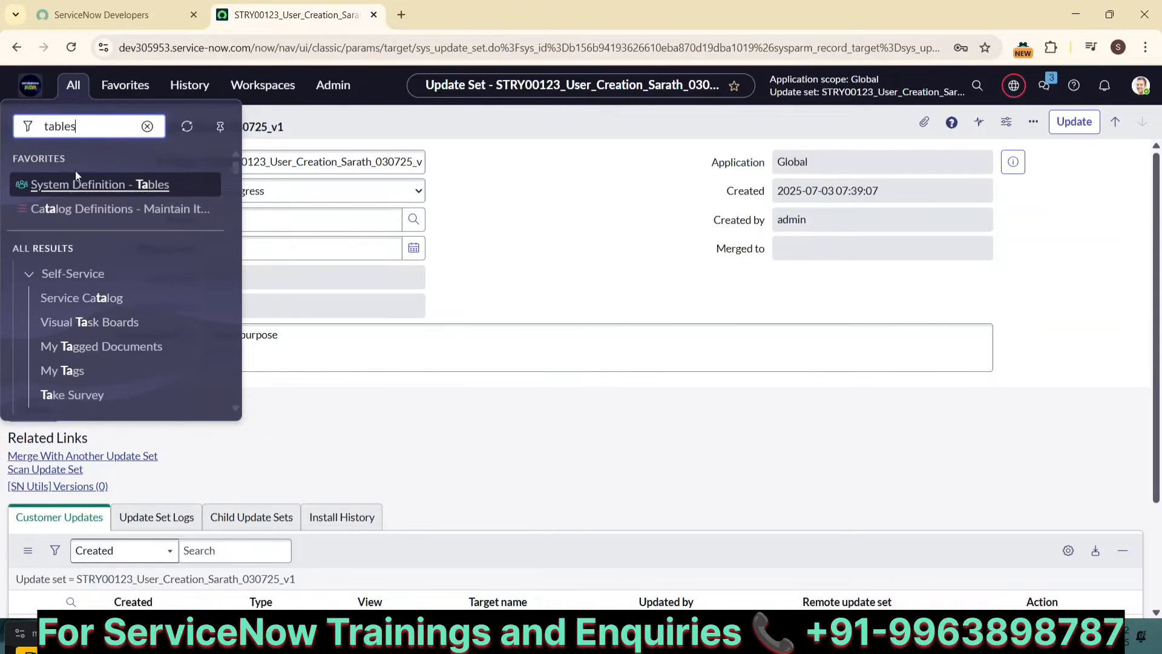
{"action": "left_click", "coordinate": [73, 184]}
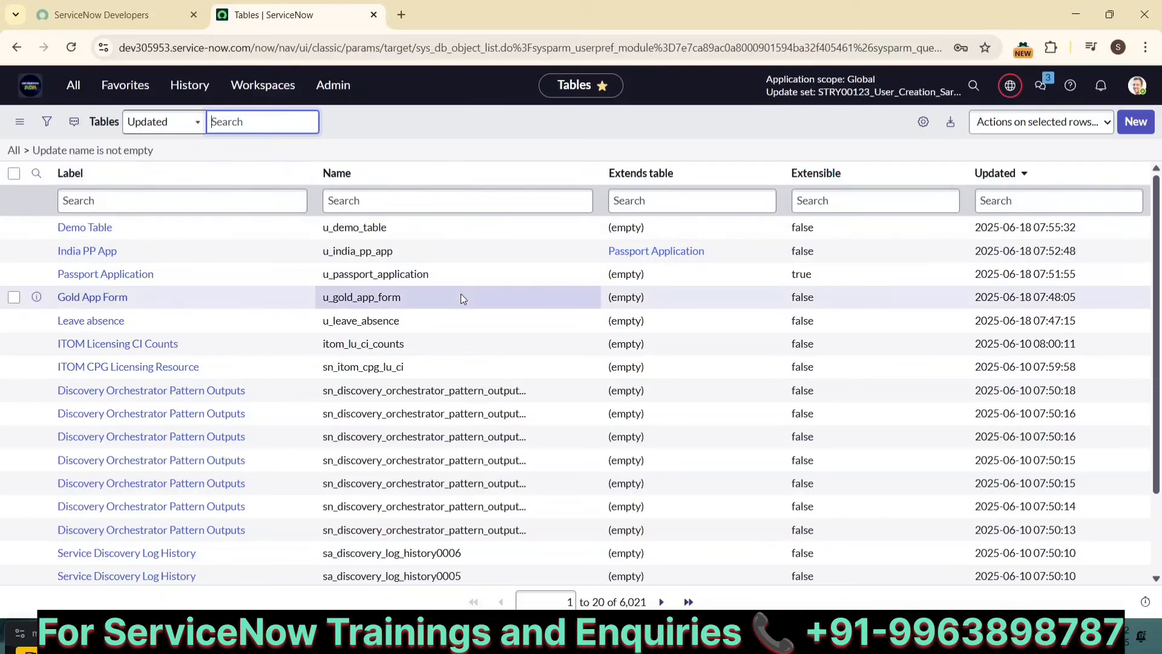
Step: Start a new table with the label India 1947
{"action": "left_click", "coordinate": [1135, 123]}
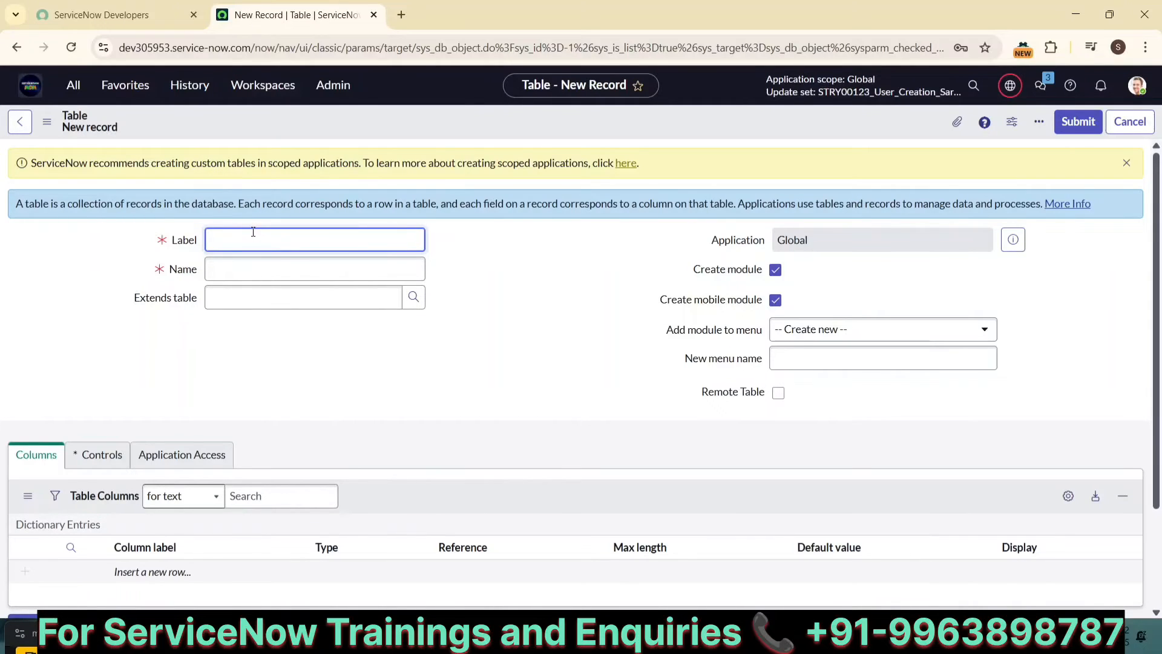
{"action": "type", "text": "India 1947"}
{"action": "left_click", "coordinate": [218, 275]}
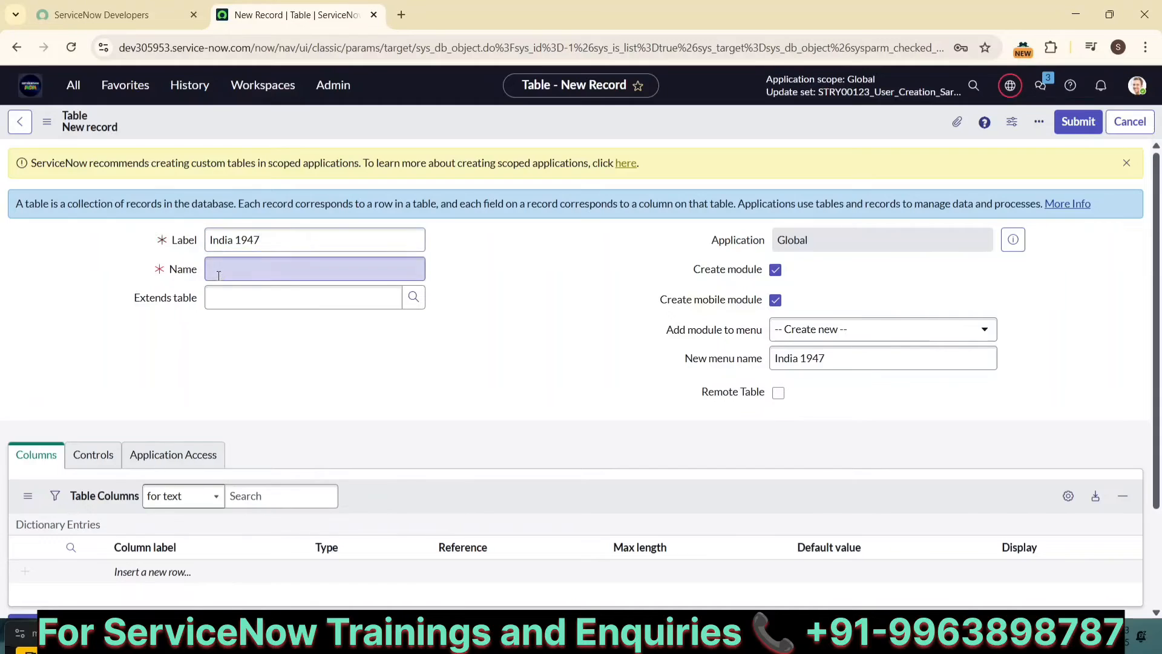
Step: Clear the Create module option and save the table
{"action": "left_click", "coordinate": [776, 271]}
{"action": "scroll", "coordinate": [392, 392], "scroll_direction": "down", "scroll_amount": 2}
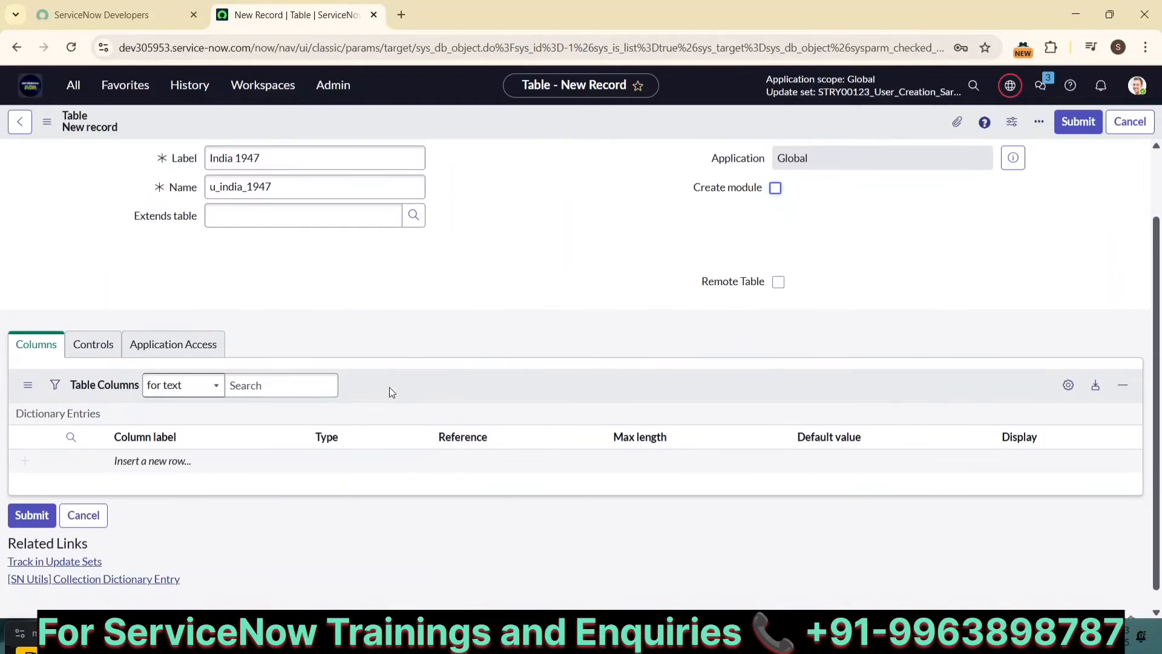
{"action": "right_click", "coordinate": [525, 124]}
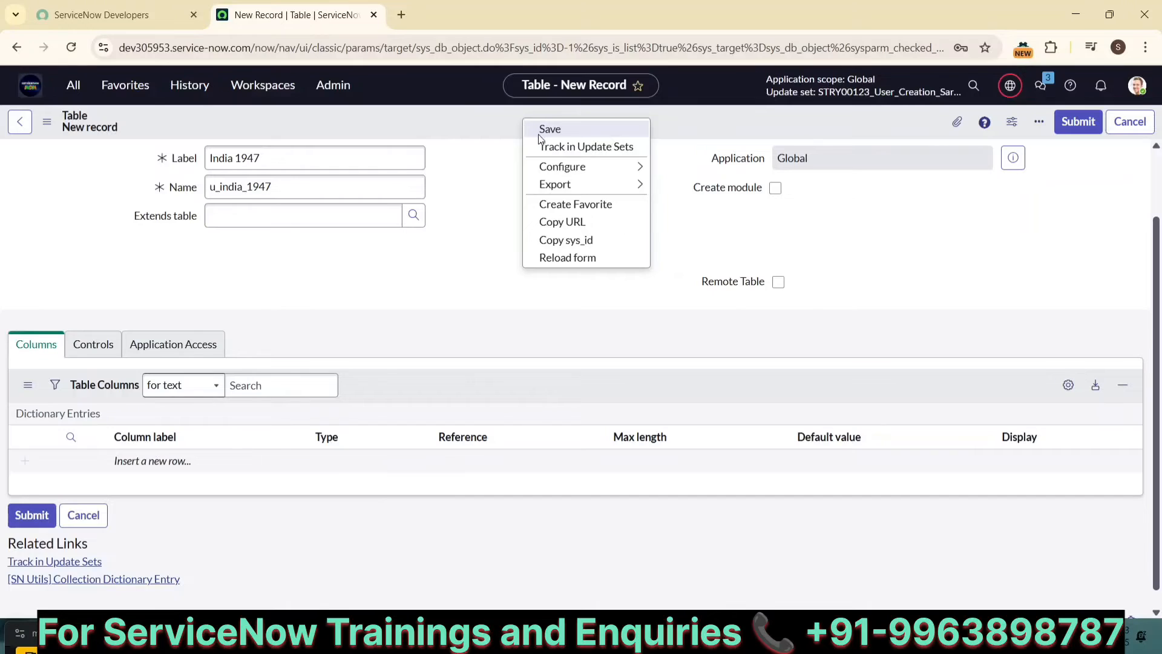
{"action": "left_click", "coordinate": [540, 137]}
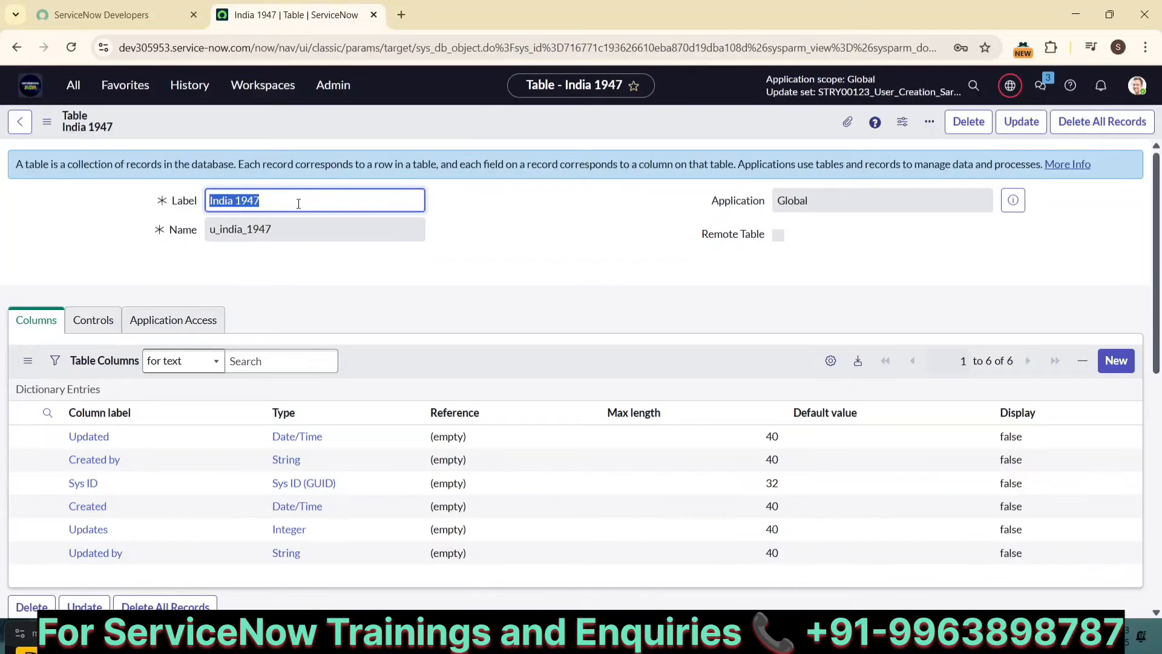
Step: Review the India 1947 table definition, its columns and access controls, and open the table's form
{"action": "left_click", "coordinate": [299, 204]}
{"action": "scroll", "coordinate": [513, 344], "scroll_direction": "down", "scroll_amount": 2}
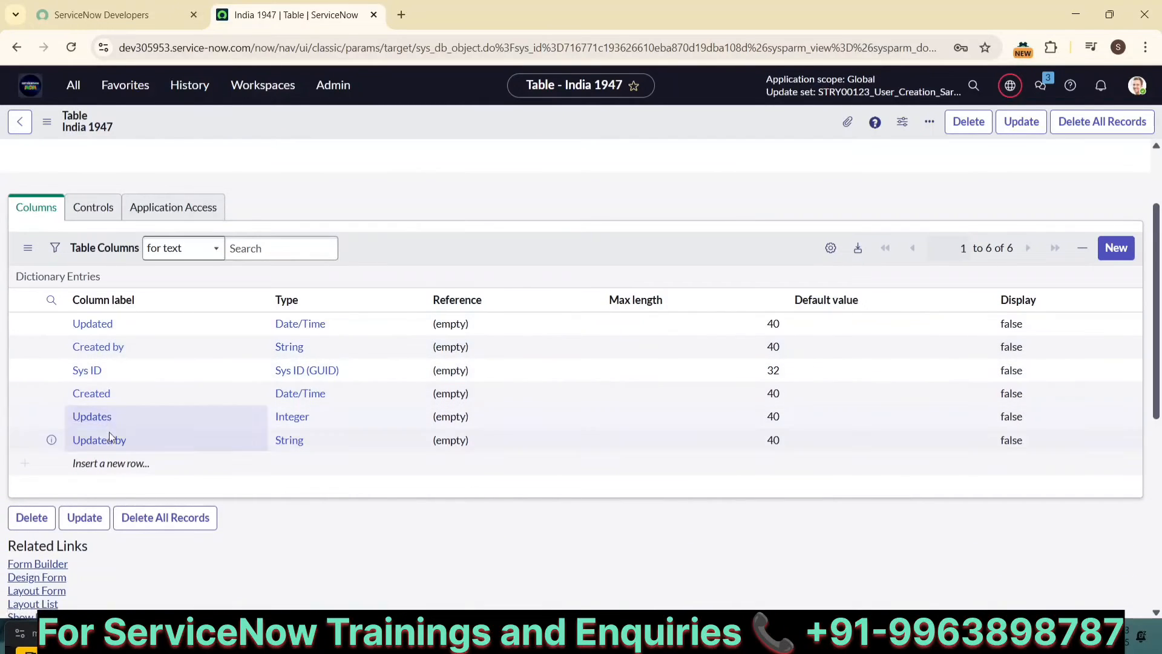
{"action": "scroll", "coordinate": [213, 462], "scroll_direction": "down", "scroll_amount": 7}
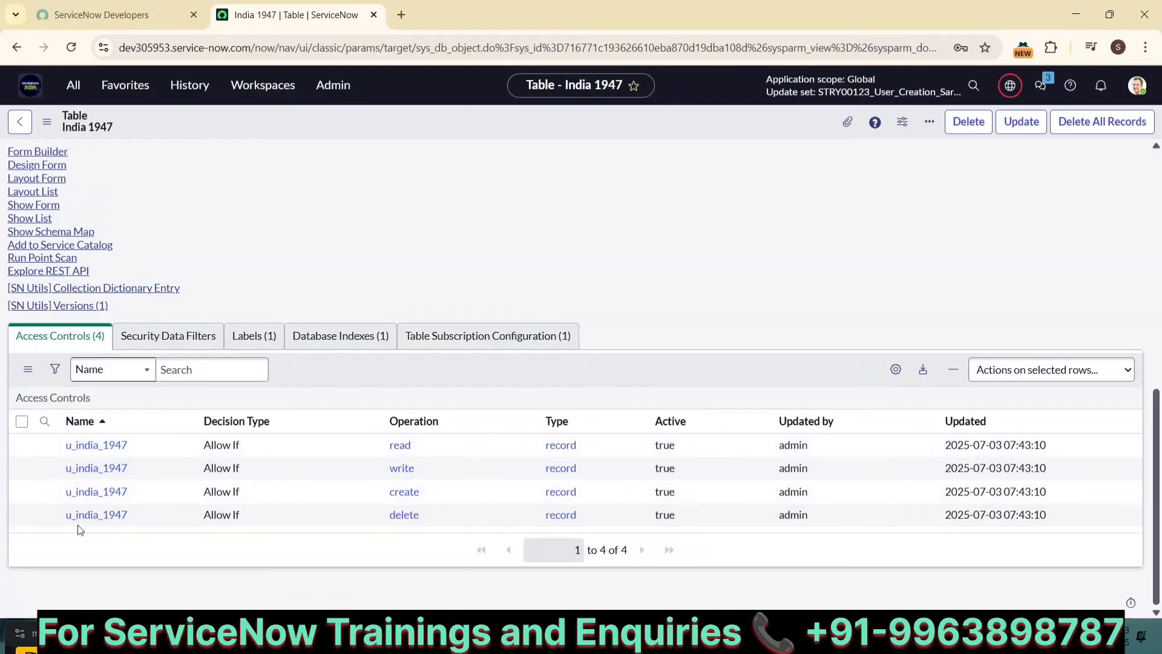
{"action": "scroll", "coordinate": [535, 238], "scroll_direction": "up", "scroll_amount": 10}
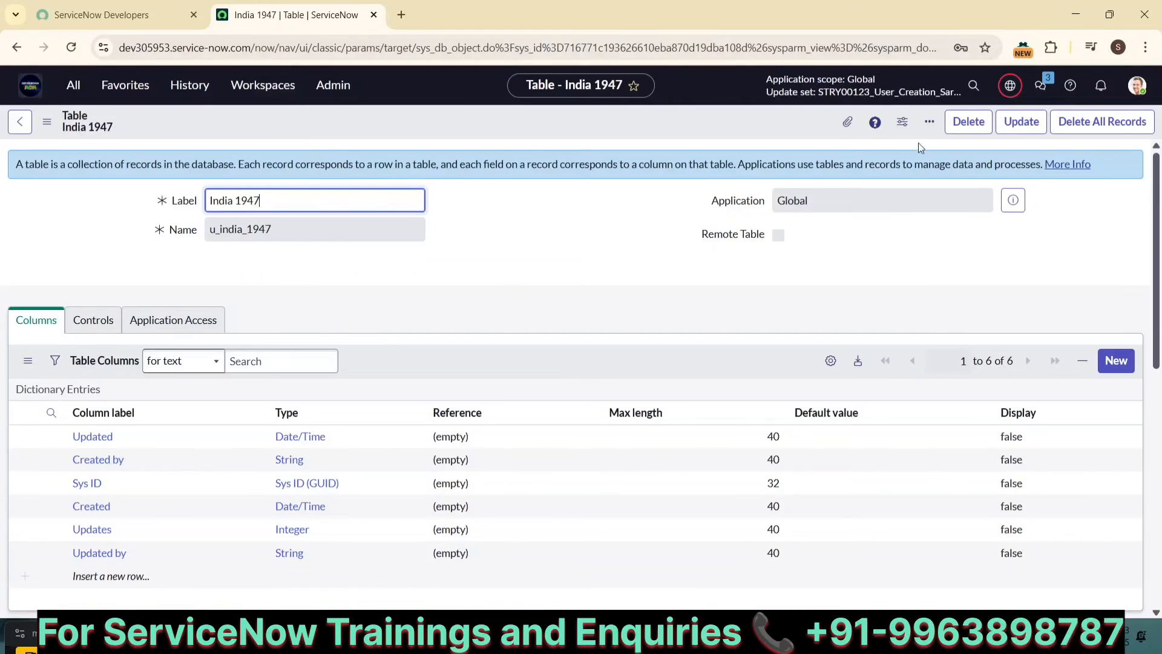
{"action": "left_click", "coordinate": [1010, 88]}
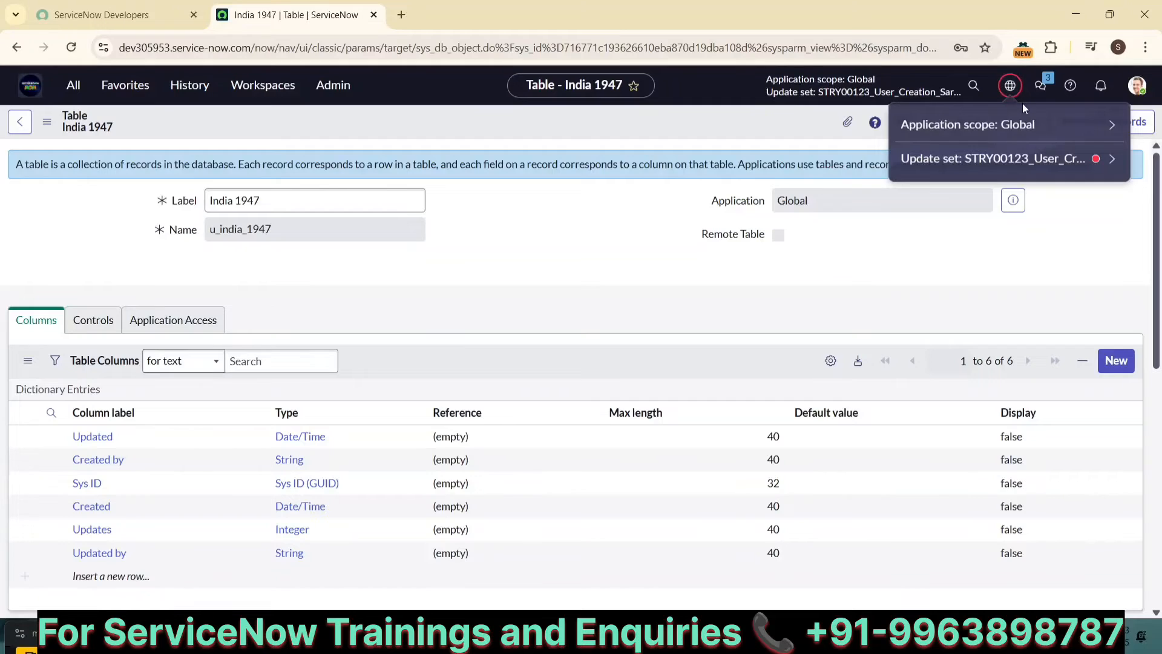
{"action": "left_click", "coordinate": [629, 270]}
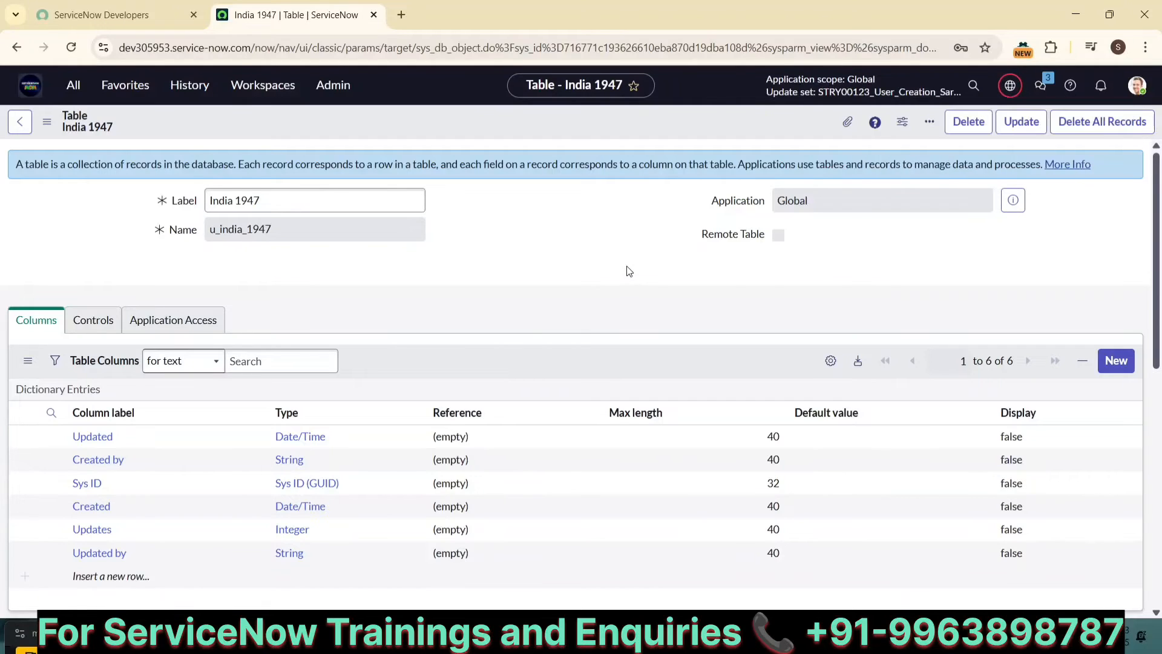
{"action": "left_click", "coordinate": [296, 204]}
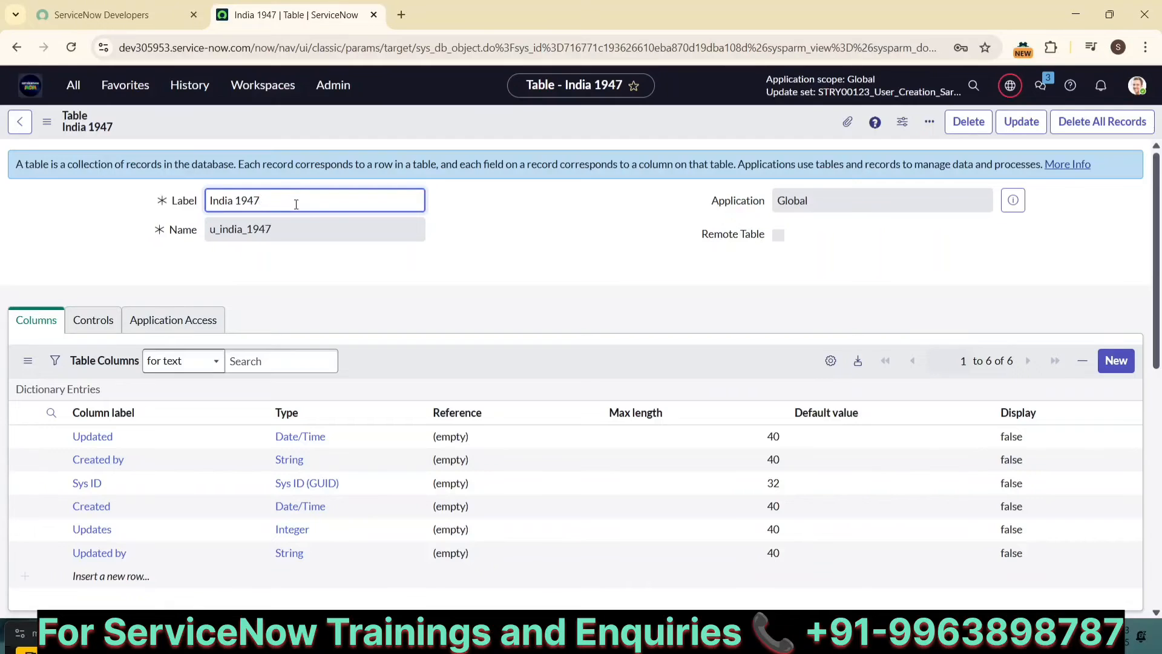
{"action": "scroll", "coordinate": [296, 203], "scroll_direction": "down", "scroll_amount": 4}
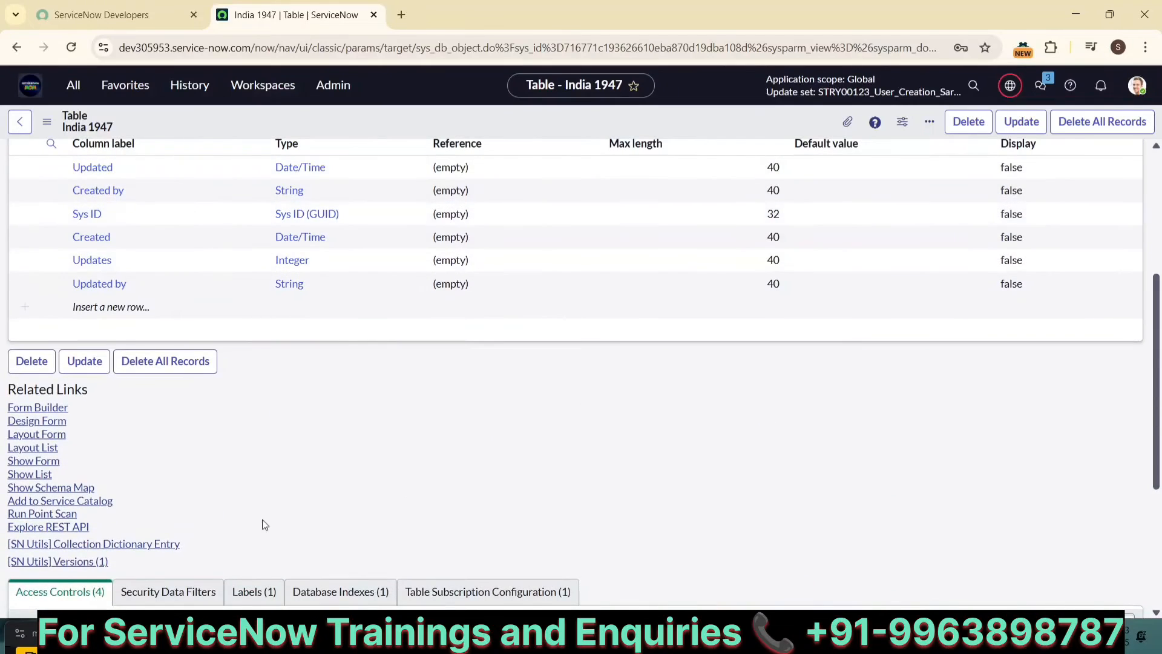
{"action": "scroll", "coordinate": [263, 521], "scroll_direction": "down", "scroll_amount": 4}
{"action": "scroll", "coordinate": [270, 298], "scroll_direction": "up", "scroll_amount": 8}
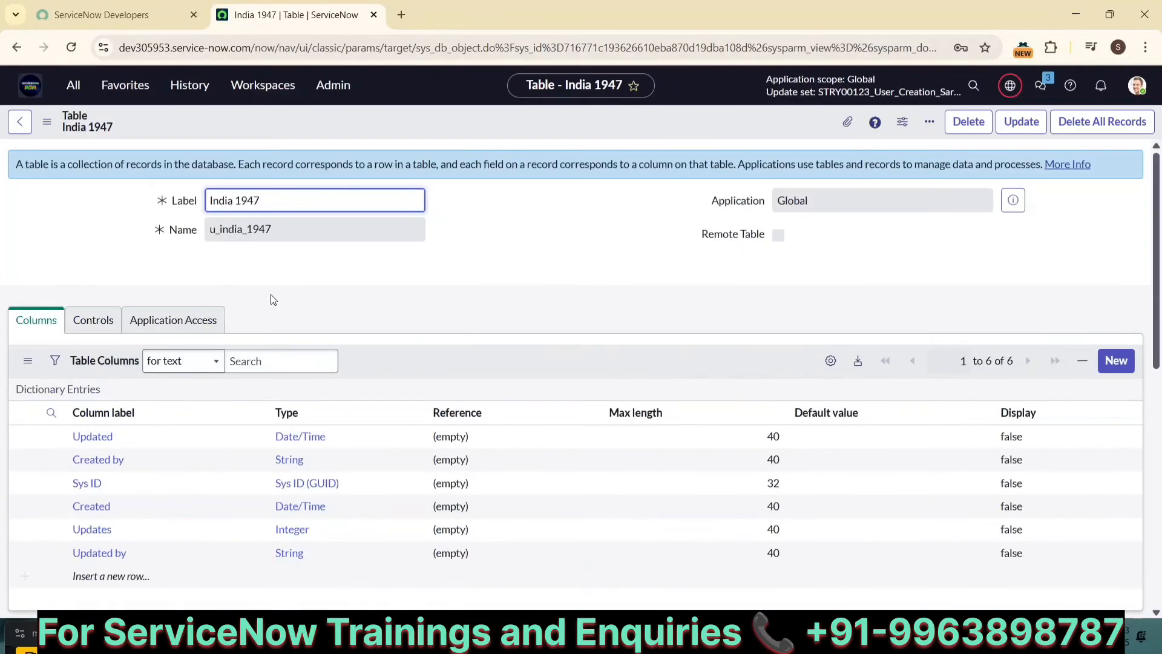
{"action": "scroll", "coordinate": [72, 360], "scroll_direction": "down", "scroll_amount": 5}
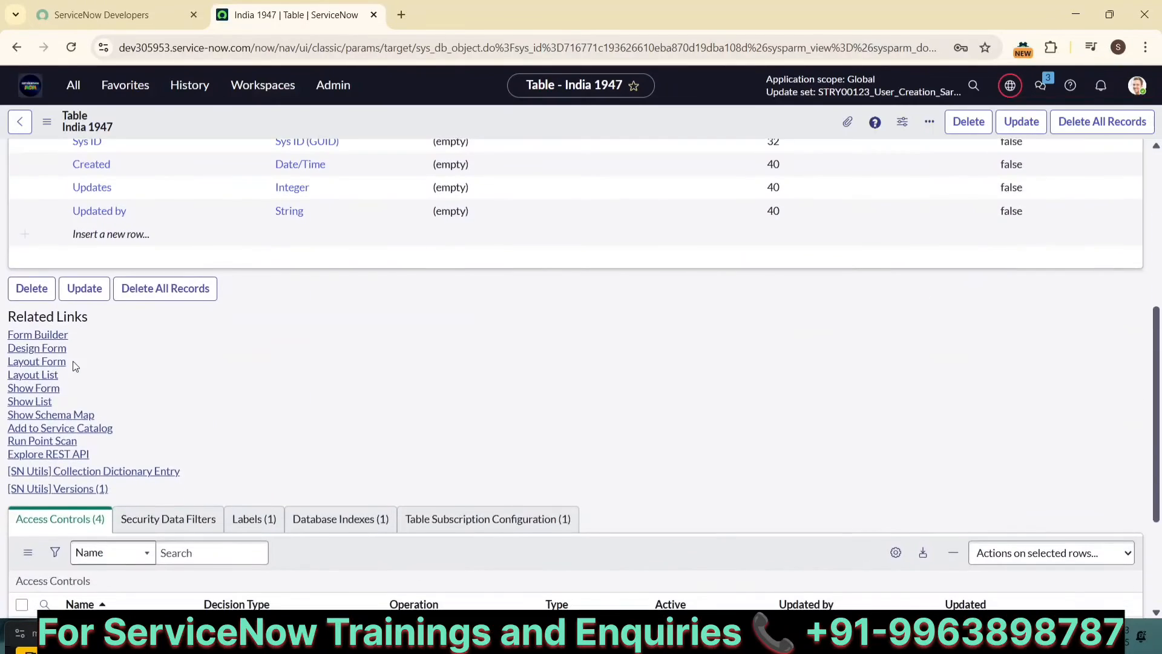
{"action": "left_click", "coordinate": [42, 388]}
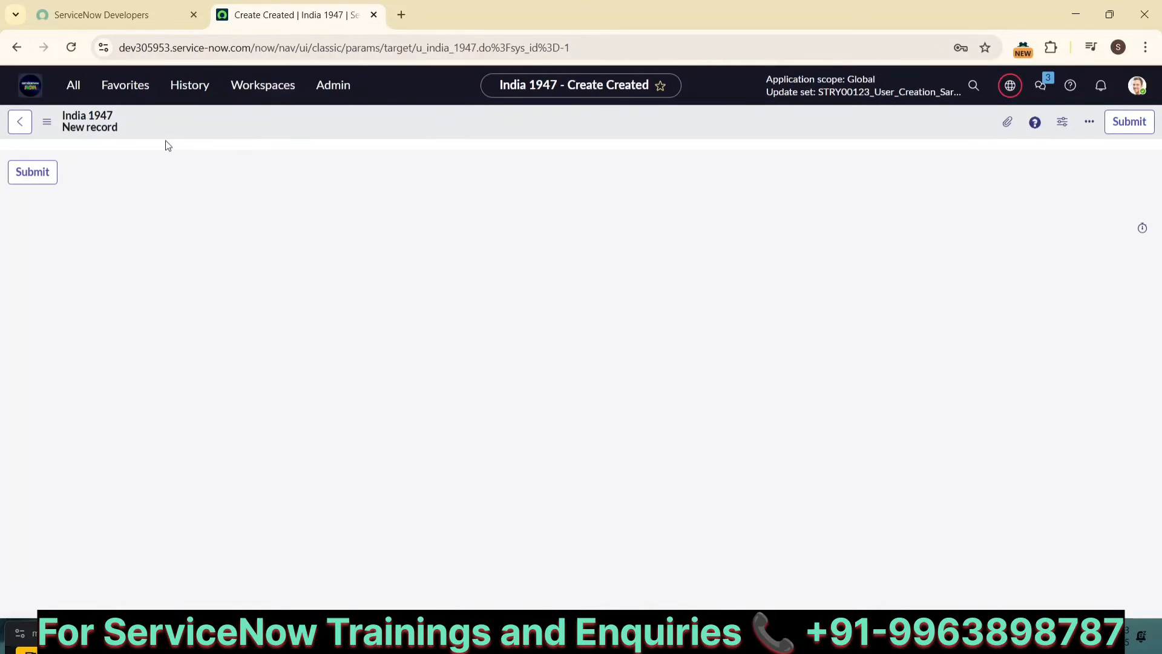
Step: Open the current update set STRY00123_User_Creation_Sarath_030725_v1 from the update set picker's list
{"action": "left_click", "coordinate": [1008, 88]}
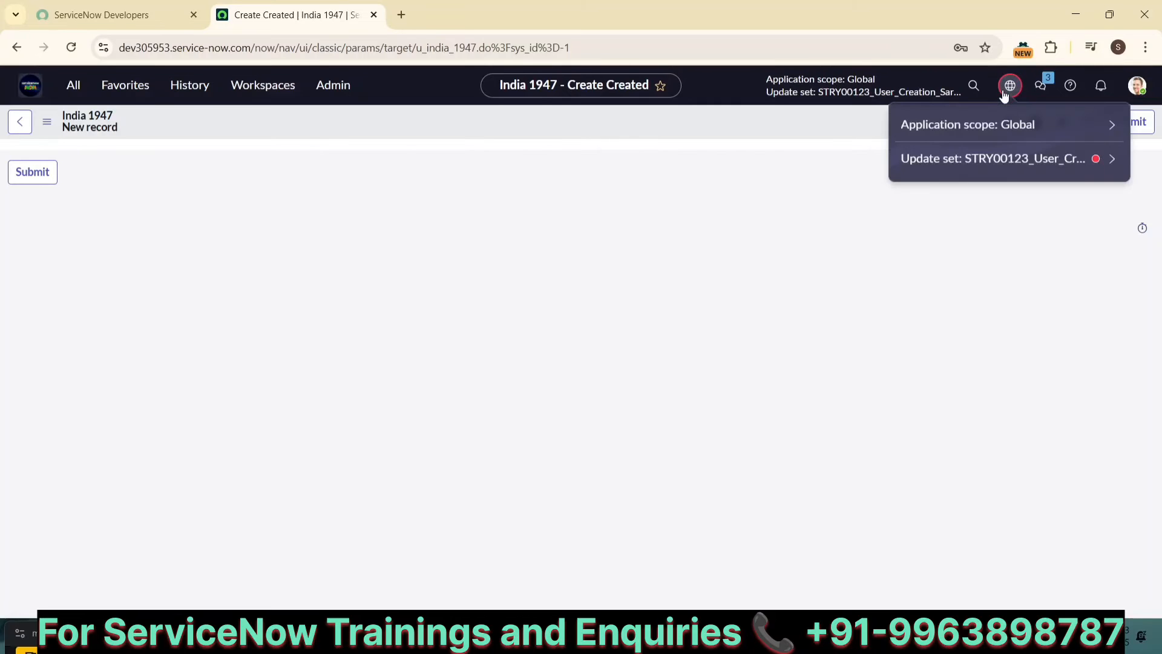
{"action": "left_click", "coordinate": [1101, 160]}
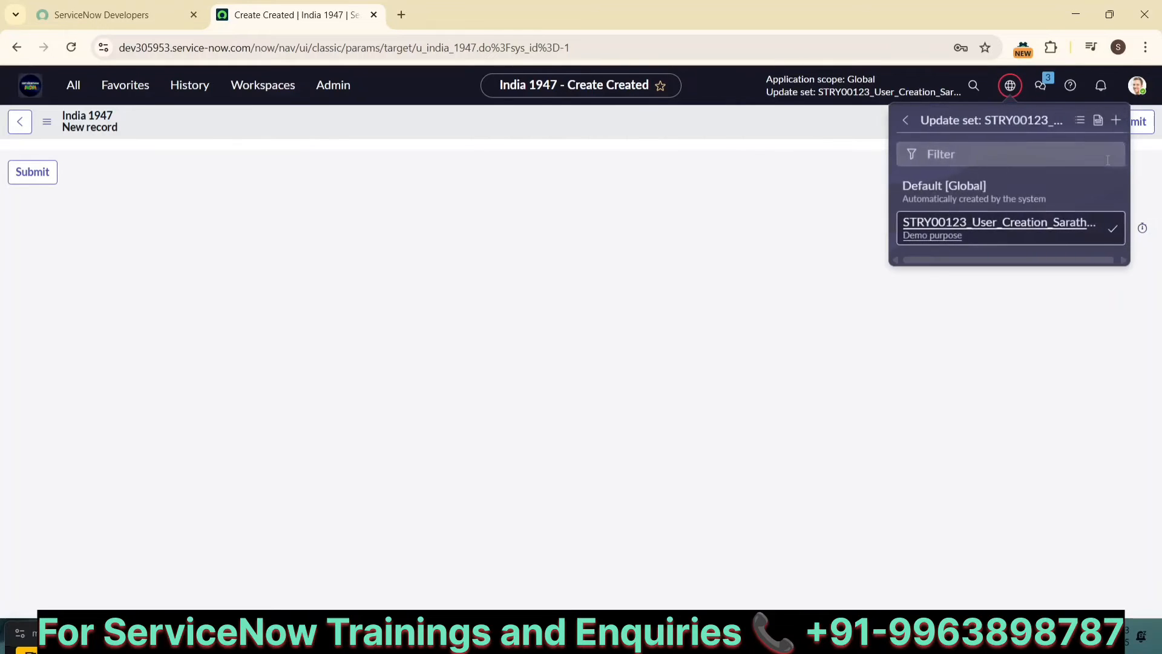
{"action": "left_click", "coordinate": [1077, 121]}
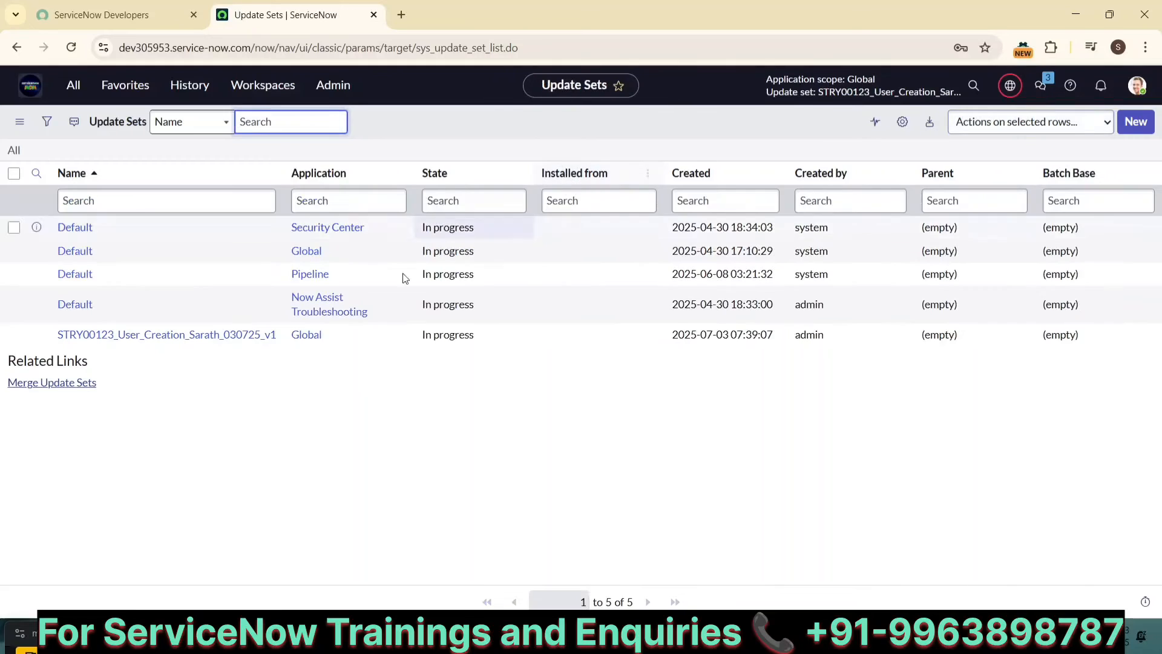
{"action": "left_click", "coordinate": [186, 334]}
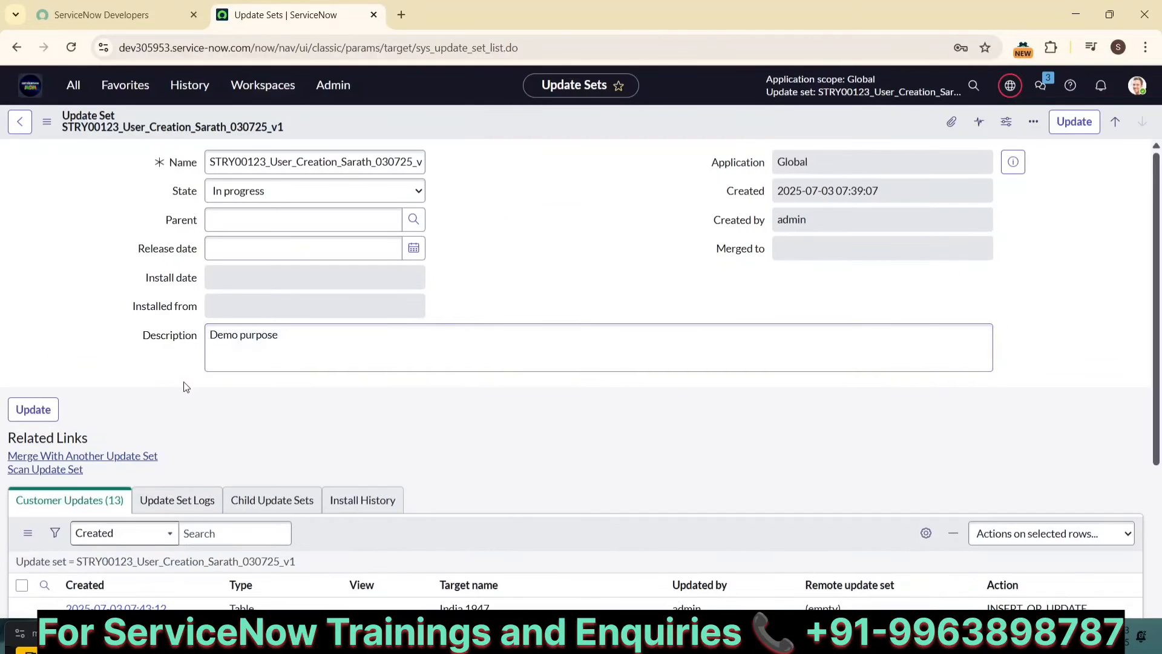
Step: Examine the customer updates captured in this update set
{"action": "scroll", "coordinate": [183, 382], "scroll_direction": "down", "scroll_amount": 1}
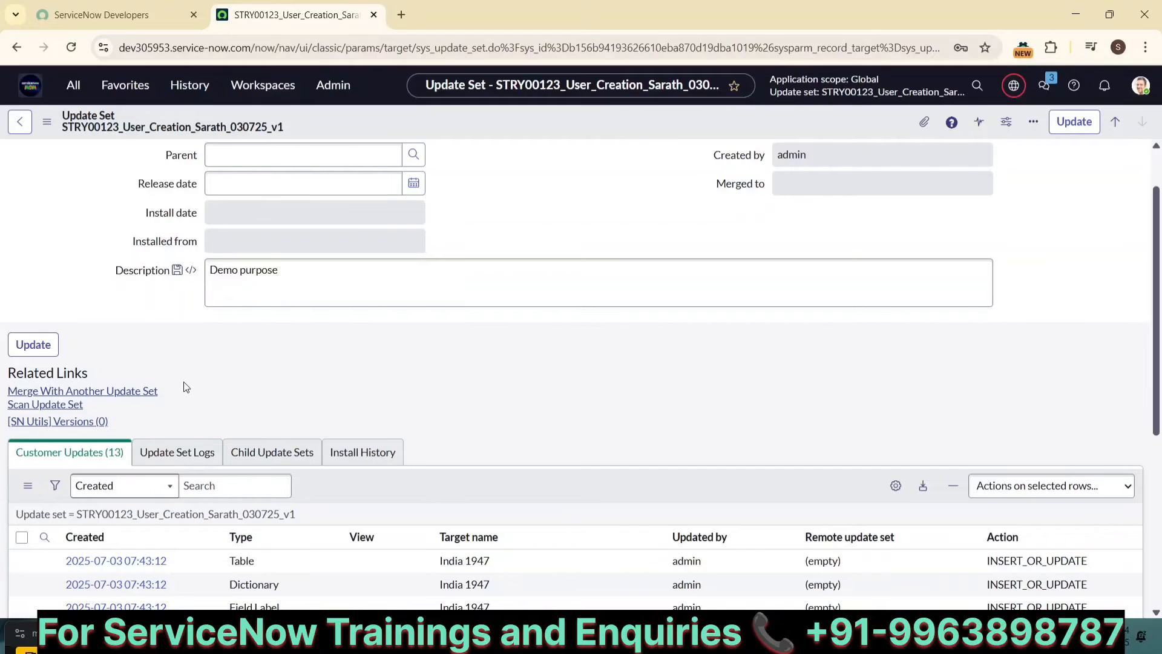
{"action": "key", "text": "alt+Tab"}
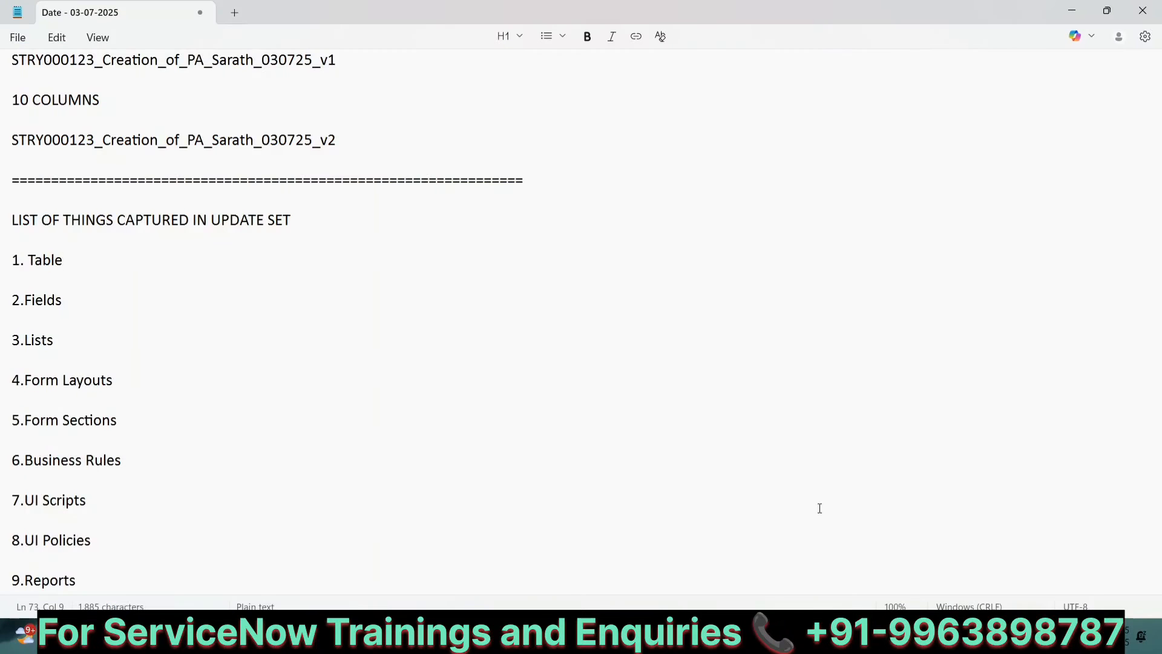
{"action": "left_click", "coordinate": [783, 635]}
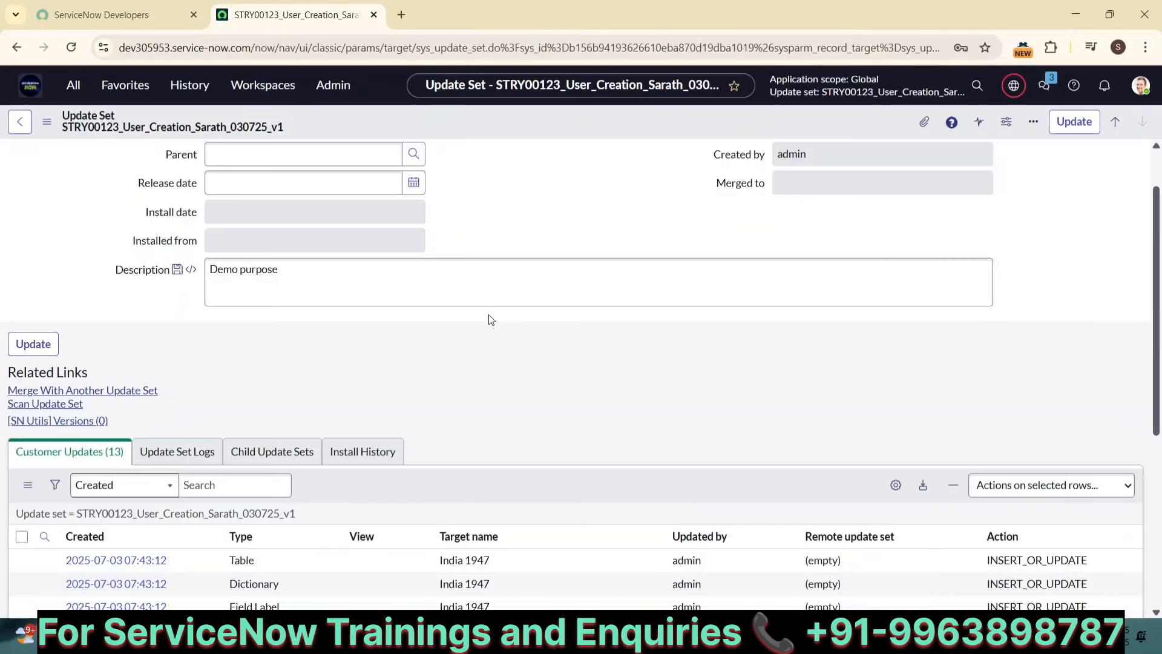
{"action": "scroll", "coordinate": [250, 398], "scroll_direction": "down", "scroll_amount": 3}
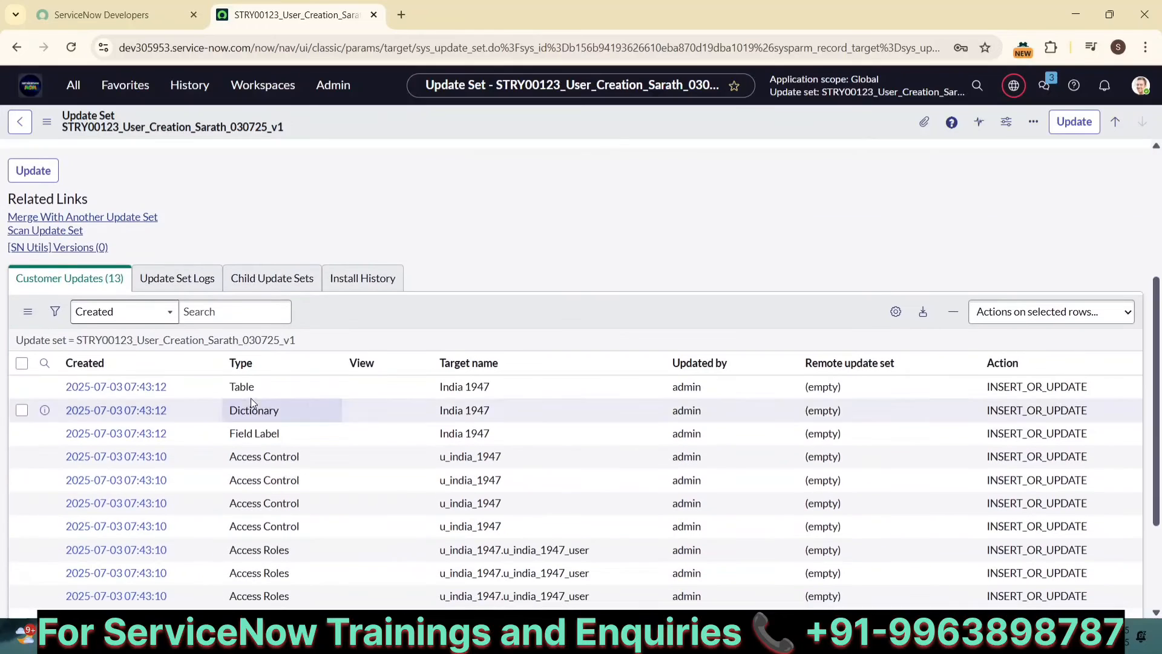
{"action": "scroll", "coordinate": [200, 397], "scroll_direction": "down", "scroll_amount": 2}
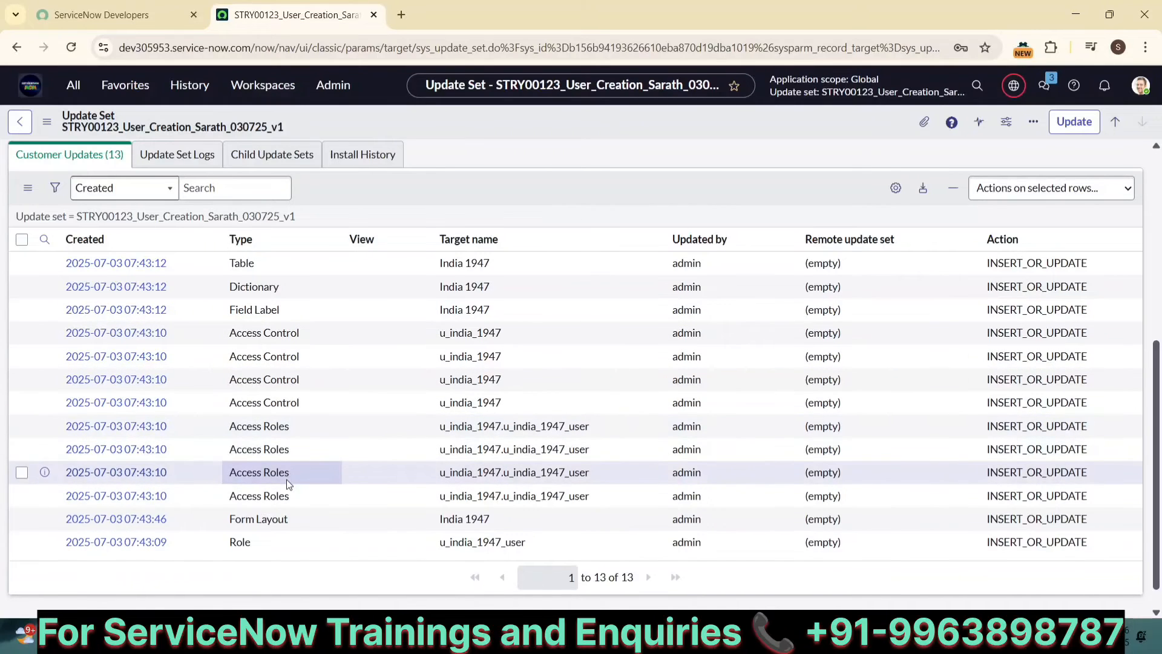
{"action": "scroll", "coordinate": [285, 478], "scroll_direction": "down", "scroll_amount": 1}
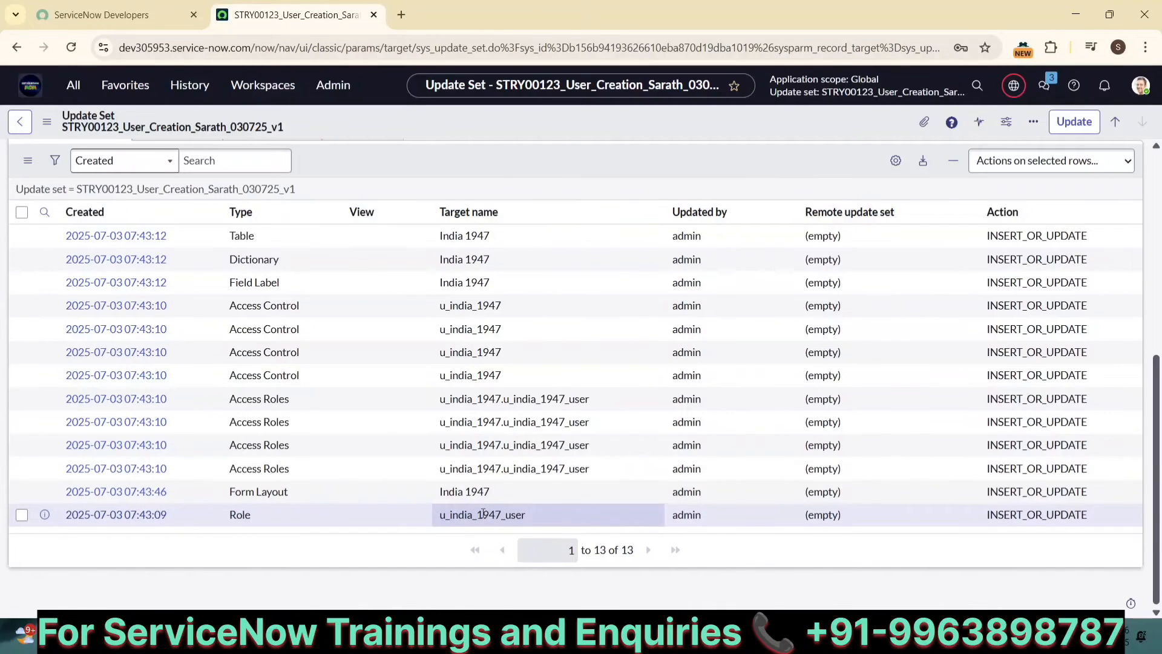
{"action": "scroll", "coordinate": [483, 514], "scroll_direction": "up", "scroll_amount": 2}
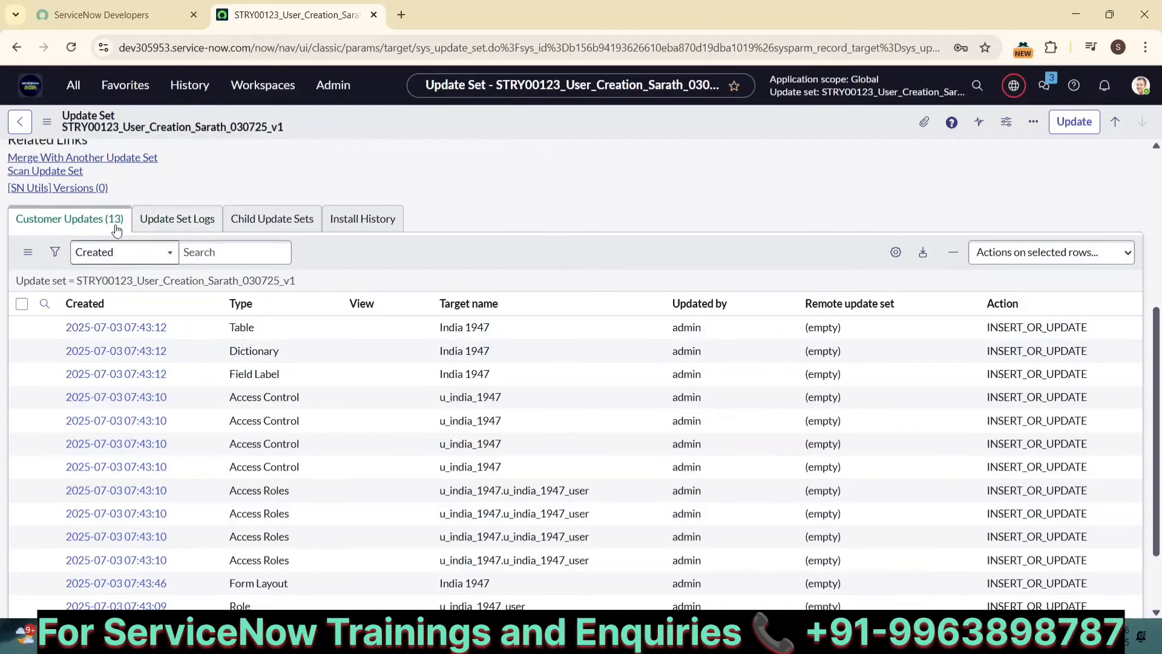
{"action": "scroll", "coordinate": [519, 154], "scroll_direction": "up", "scroll_amount": 5}
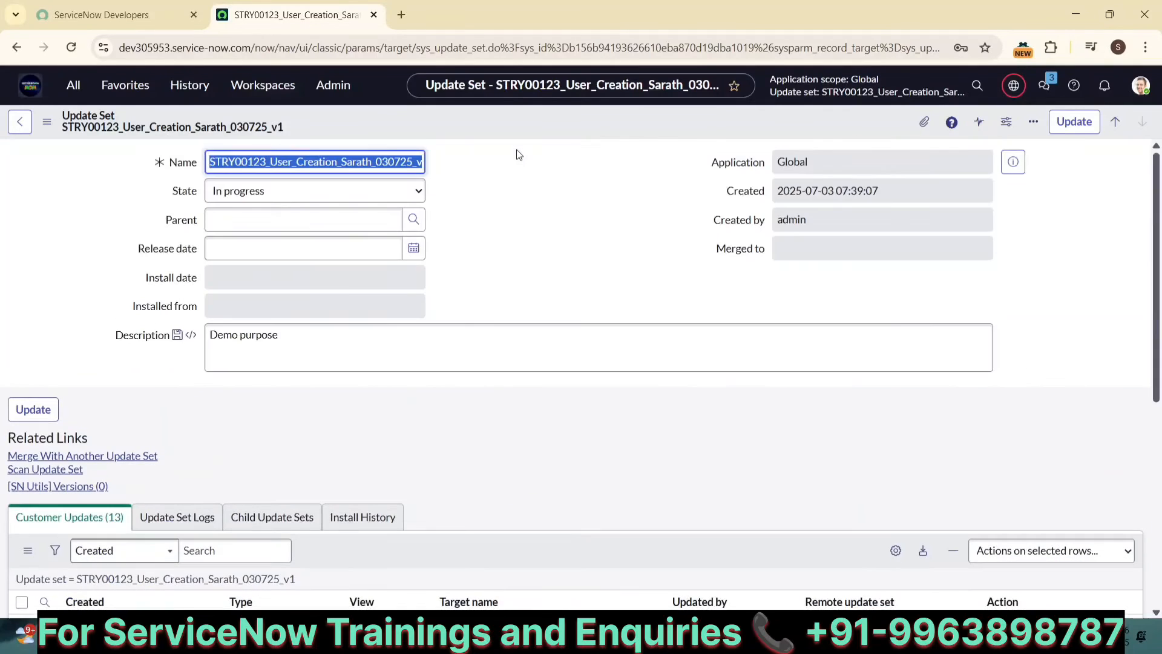
{"action": "scroll", "coordinate": [466, 321], "scroll_direction": "down", "scroll_amount": 6}
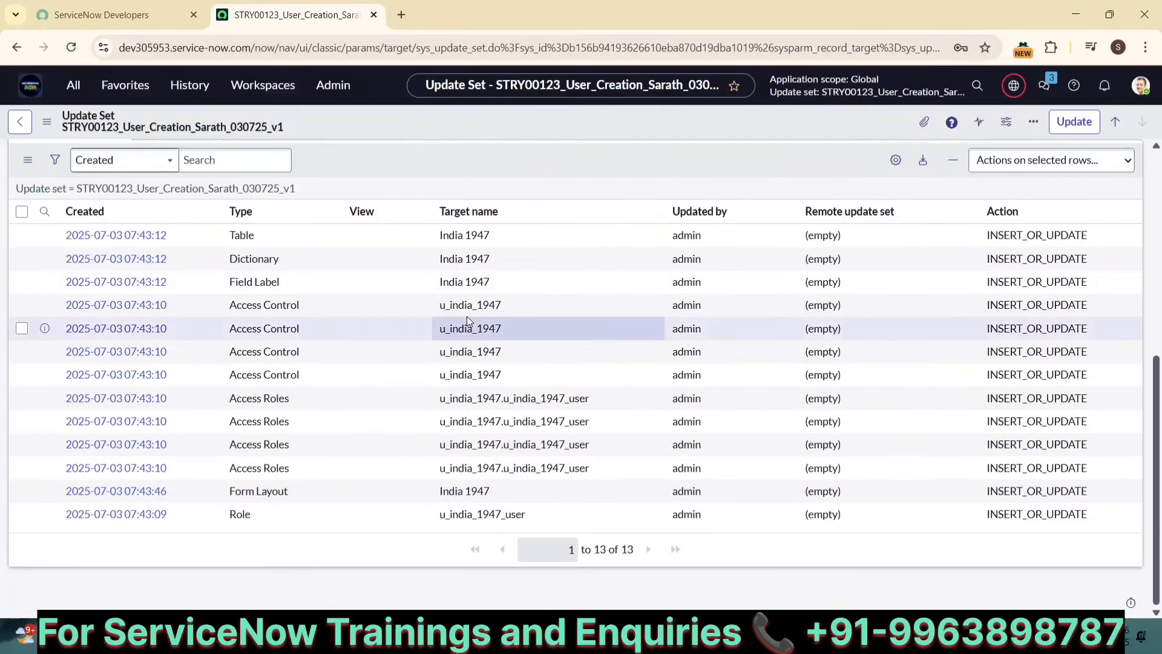
{"action": "scroll", "coordinate": [466, 316], "scroll_direction": "up", "scroll_amount": 2}
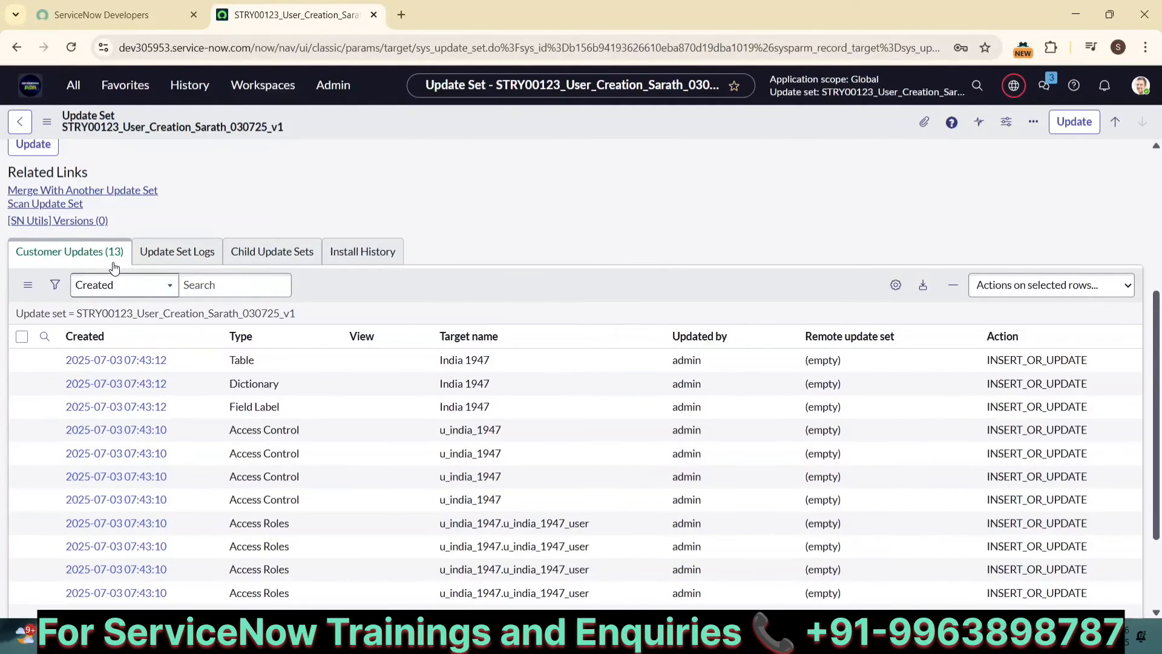
{"action": "scroll", "coordinate": [390, 211], "scroll_direction": "up", "scroll_amount": 4}
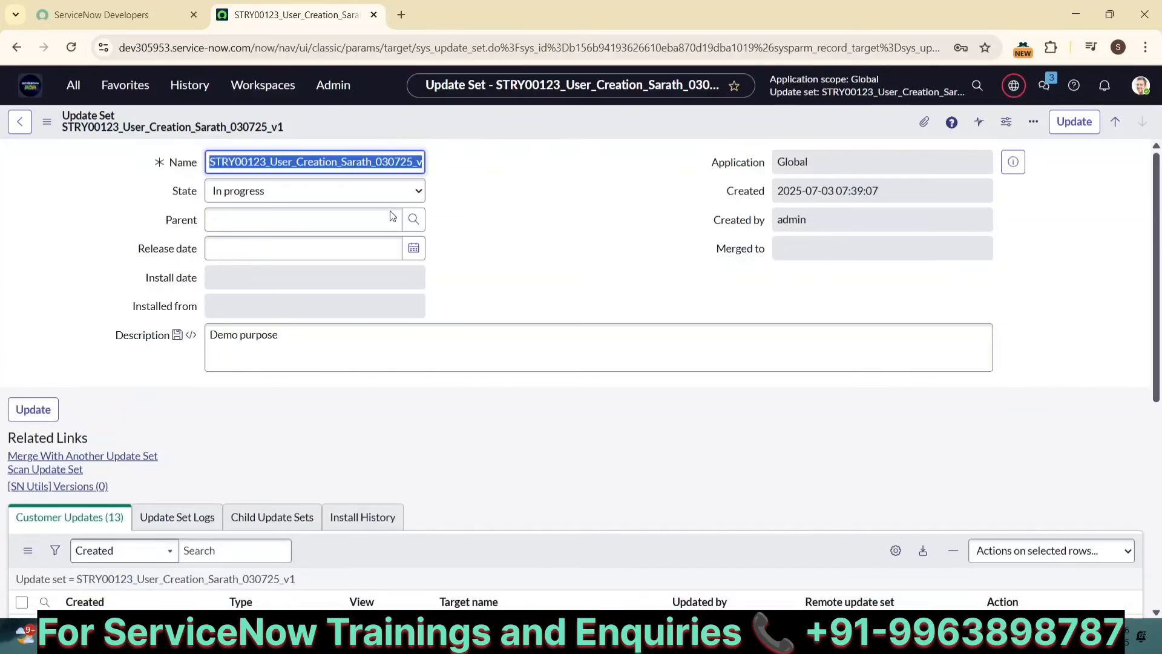
Step: Return to the India 1947 form and open its Form Layout configuration, declining Form Builder and hiding that suggestion
{"action": "left_click", "coordinate": [188, 87]}
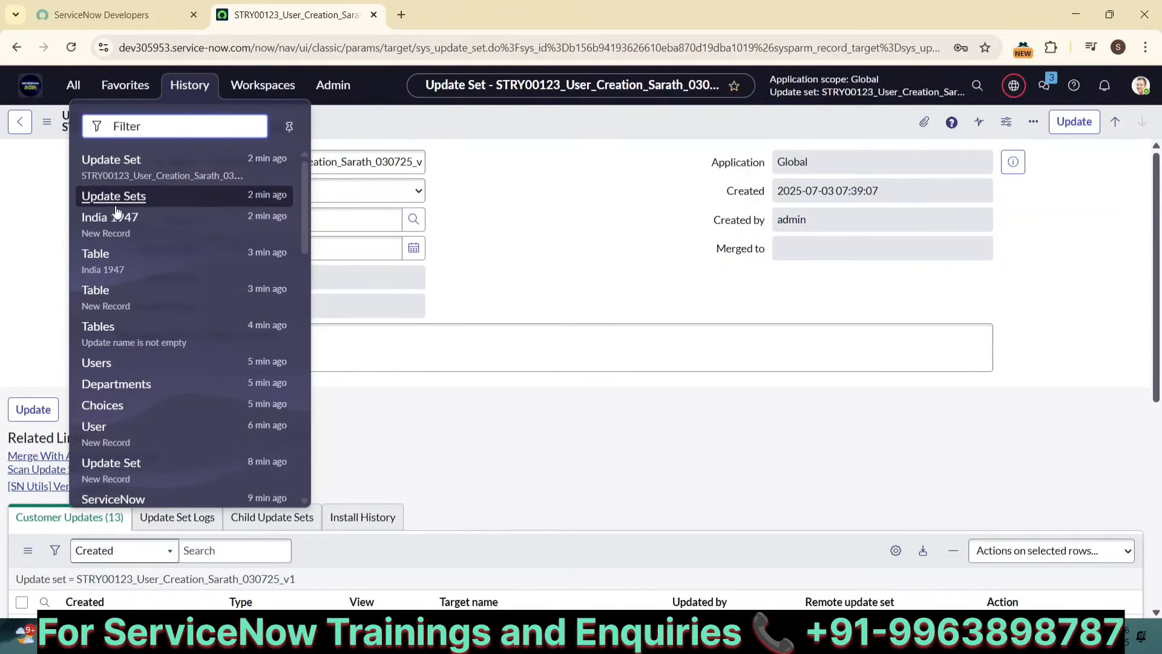
{"action": "left_click", "coordinate": [101, 219]}
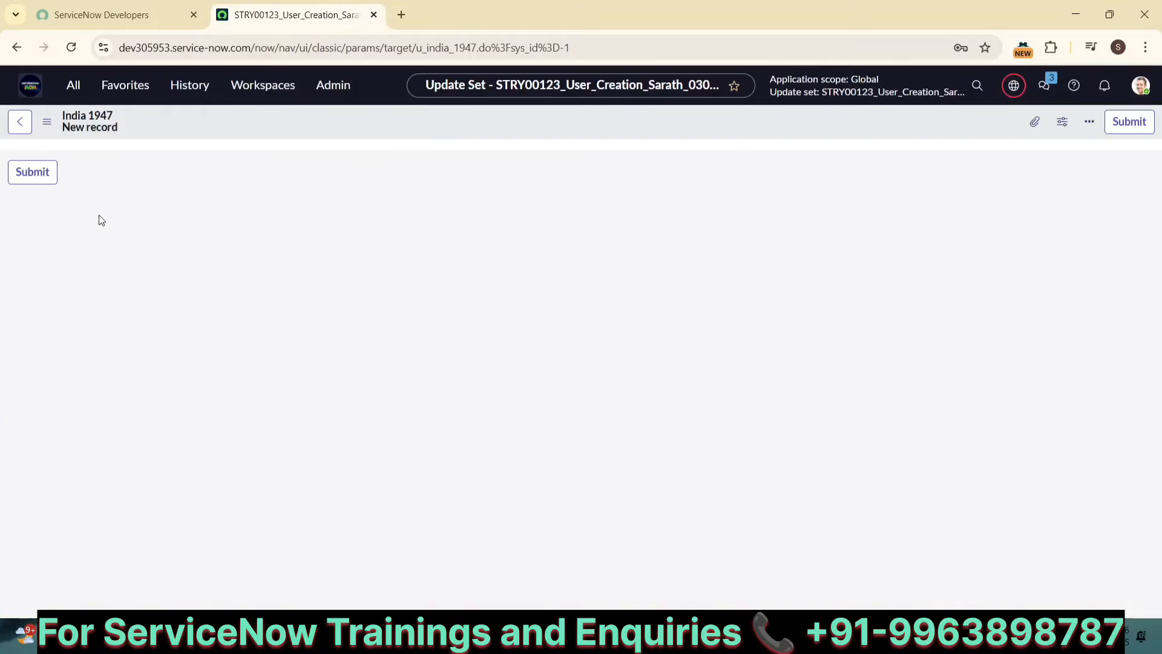
{"action": "right_click", "coordinate": [280, 131]}
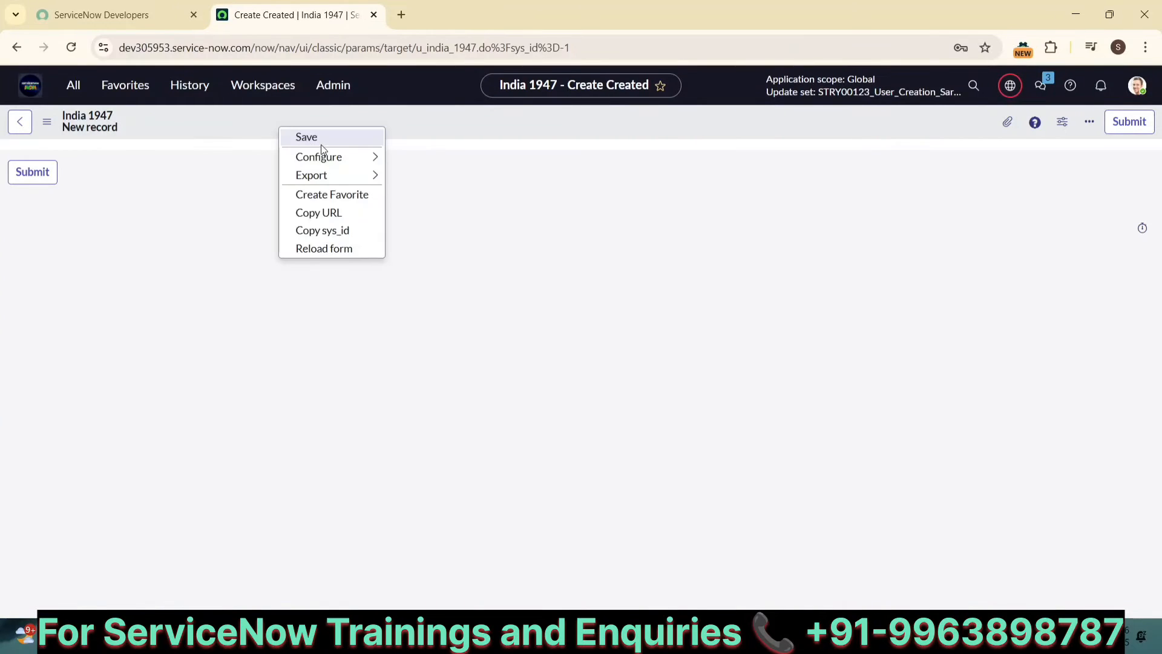
{"action": "mouse_move", "coordinate": [321, 159]}
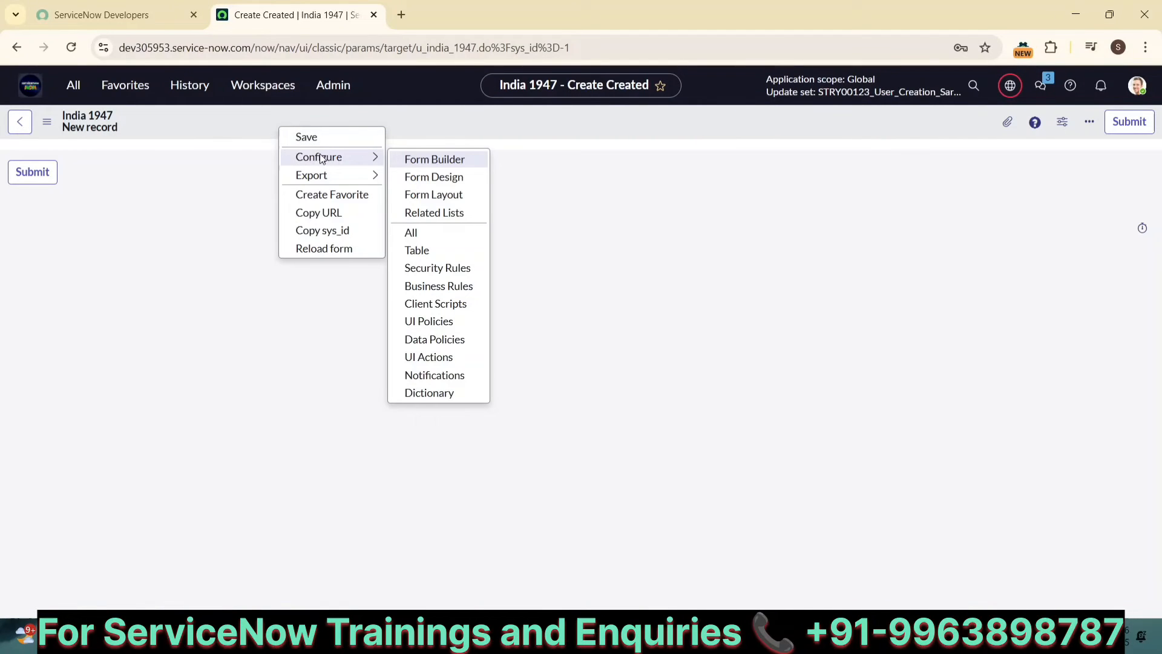
{"action": "left_click", "coordinate": [413, 195]}
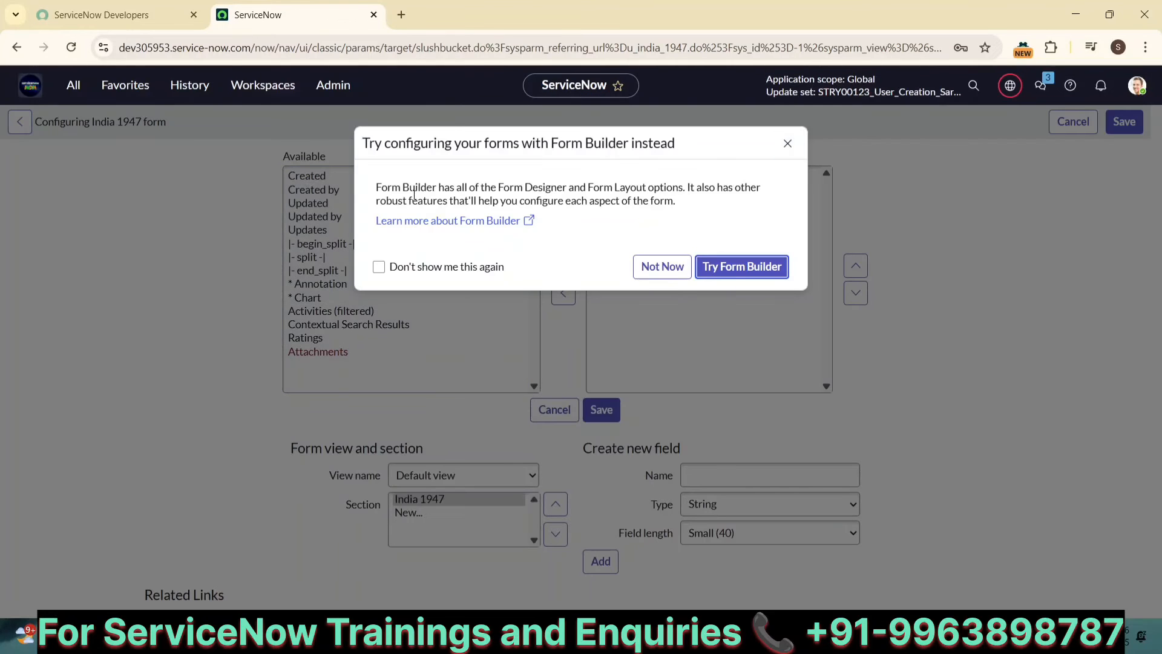
{"action": "left_click", "coordinate": [491, 266]}
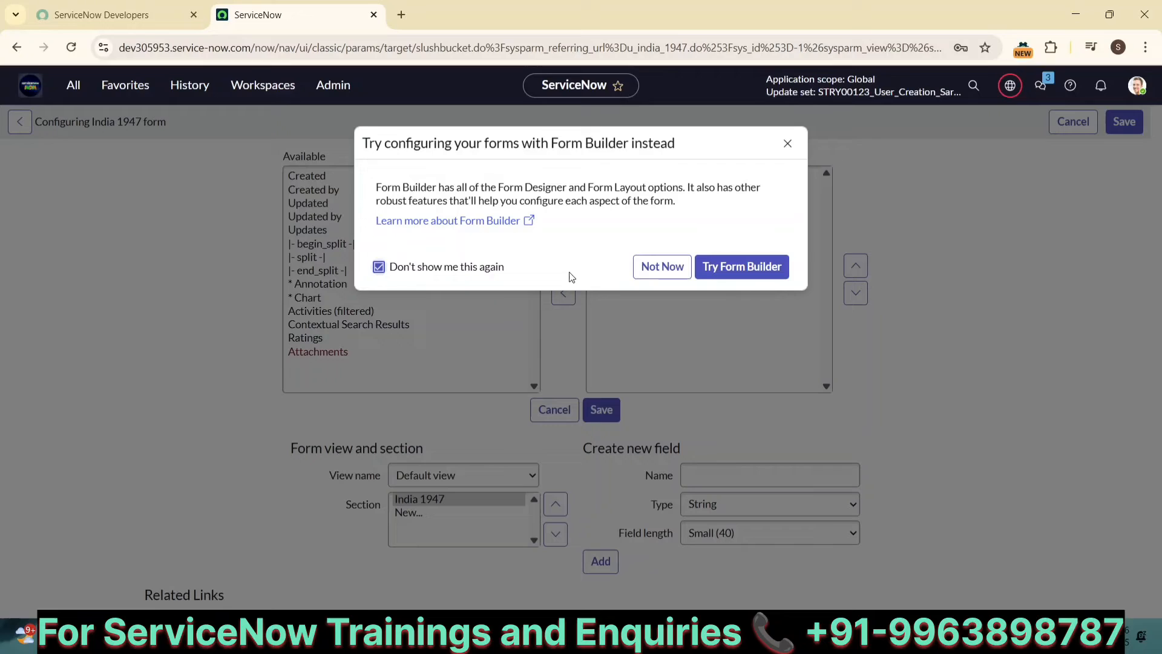
{"action": "left_click", "coordinate": [652, 276]}
Step: Create a Reference field named Name on the India 1947 form, referencing the User [sys_user] table
{"action": "left_click", "coordinate": [709, 477]}
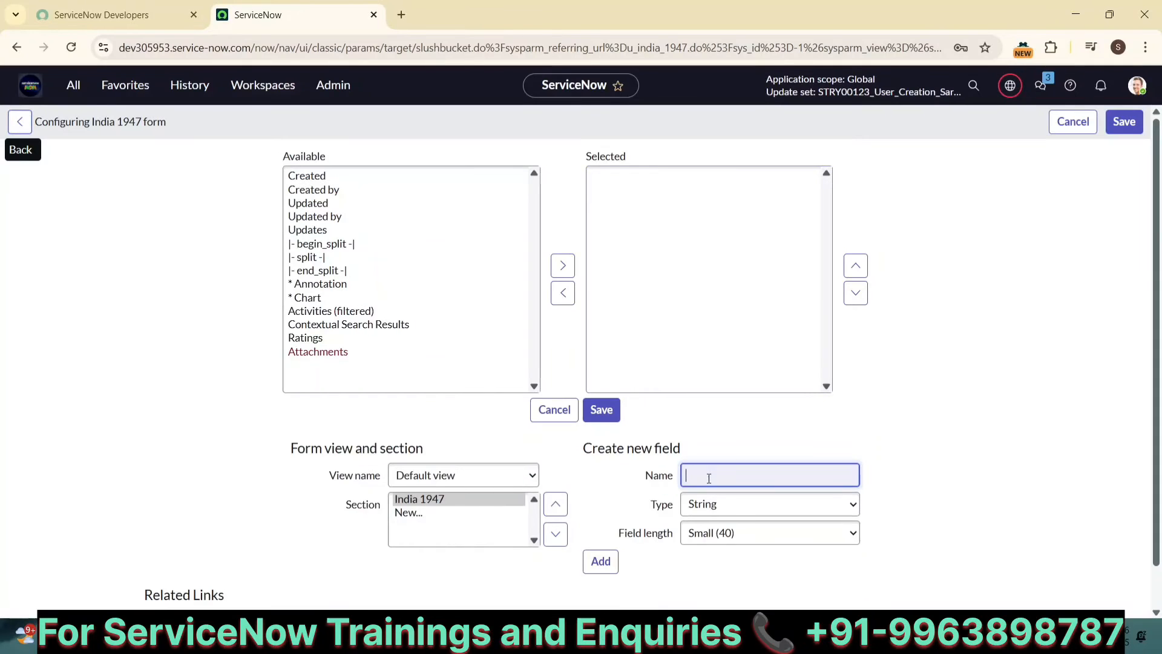
{"action": "type", "text": "Name"}
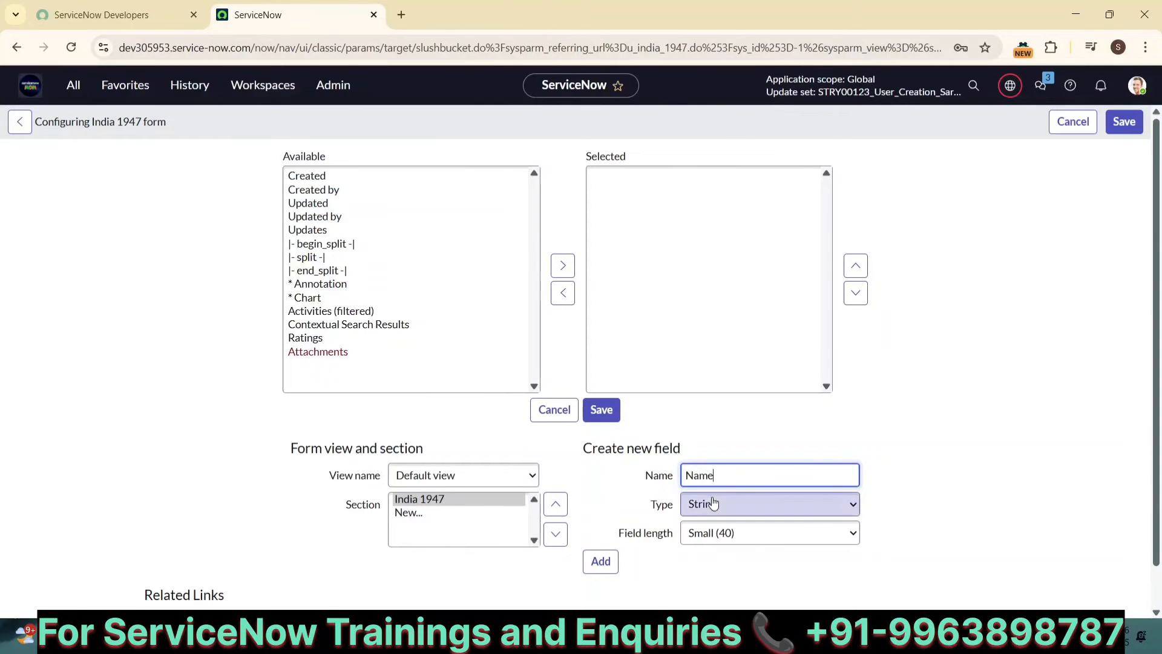
{"action": "left_click", "coordinate": [711, 504]}
{"action": "type", "text": "rence"}
{"action": "scroll", "coordinate": [713, 486], "scroll_direction": "down", "scroll_amount": 1}
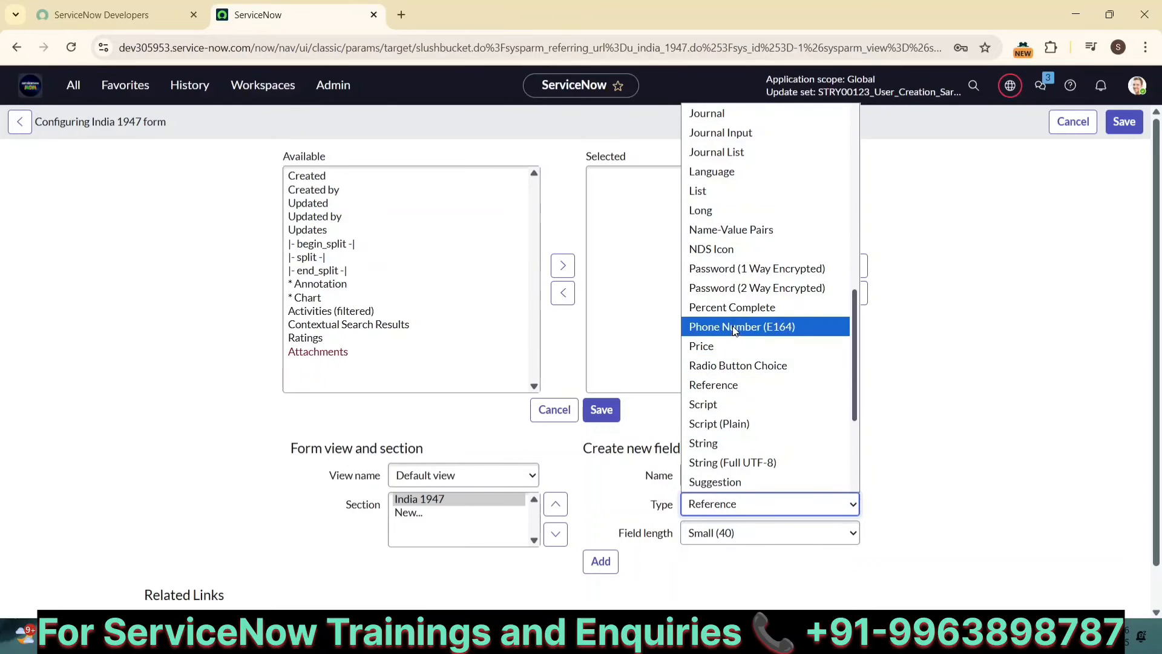
{"action": "left_click", "coordinate": [731, 385]}
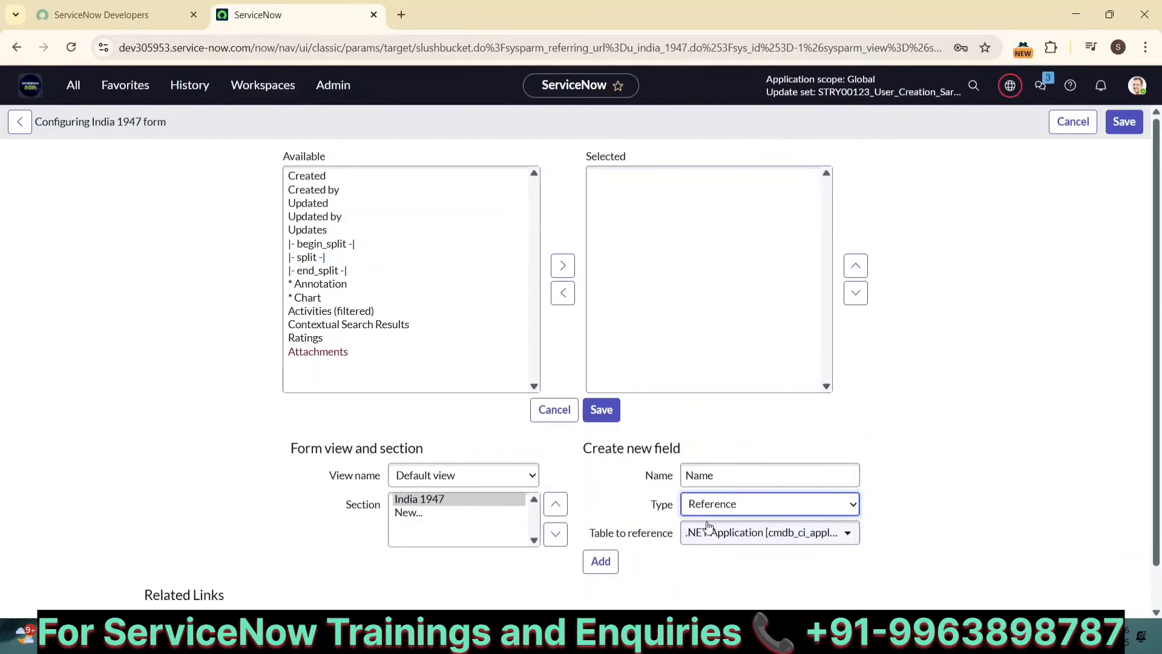
{"action": "left_click", "coordinate": [706, 532]}
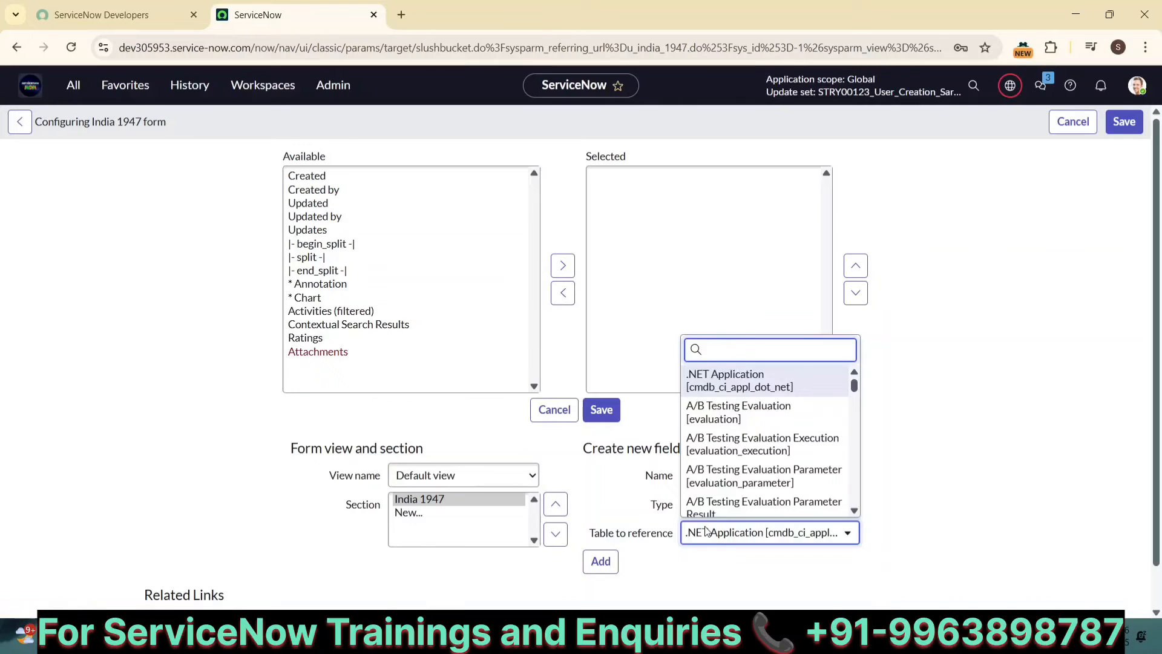
{"action": "type", "text": "sys_user"}
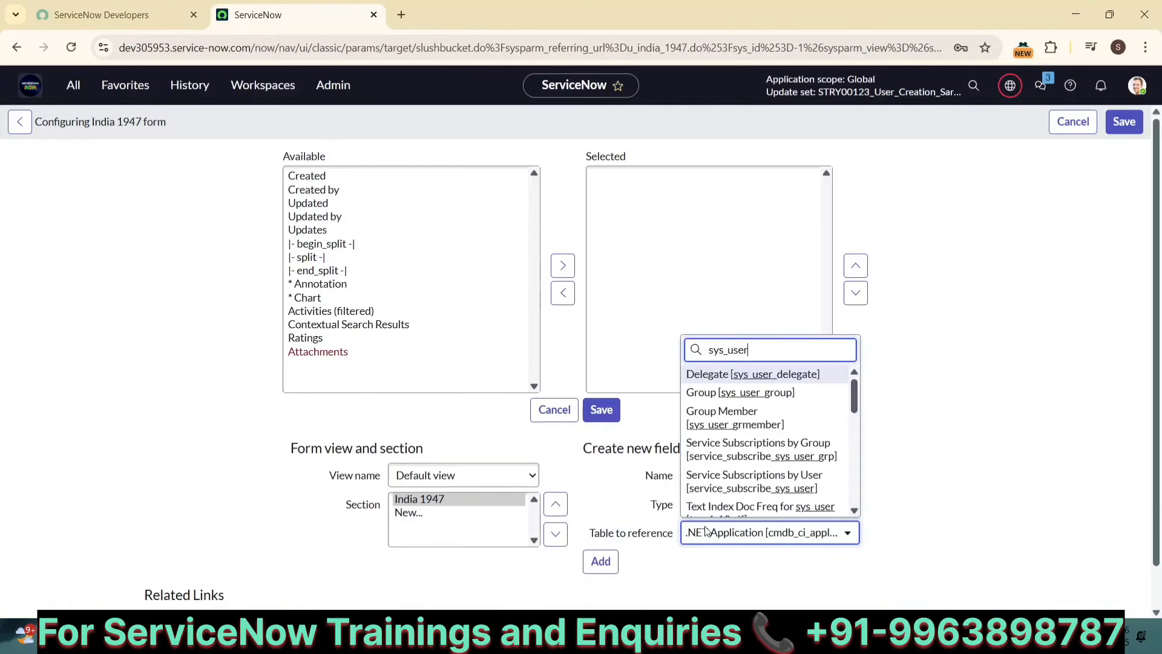
{"action": "scroll", "coordinate": [738, 419], "scroll_direction": "down", "scroll_amount": 10}
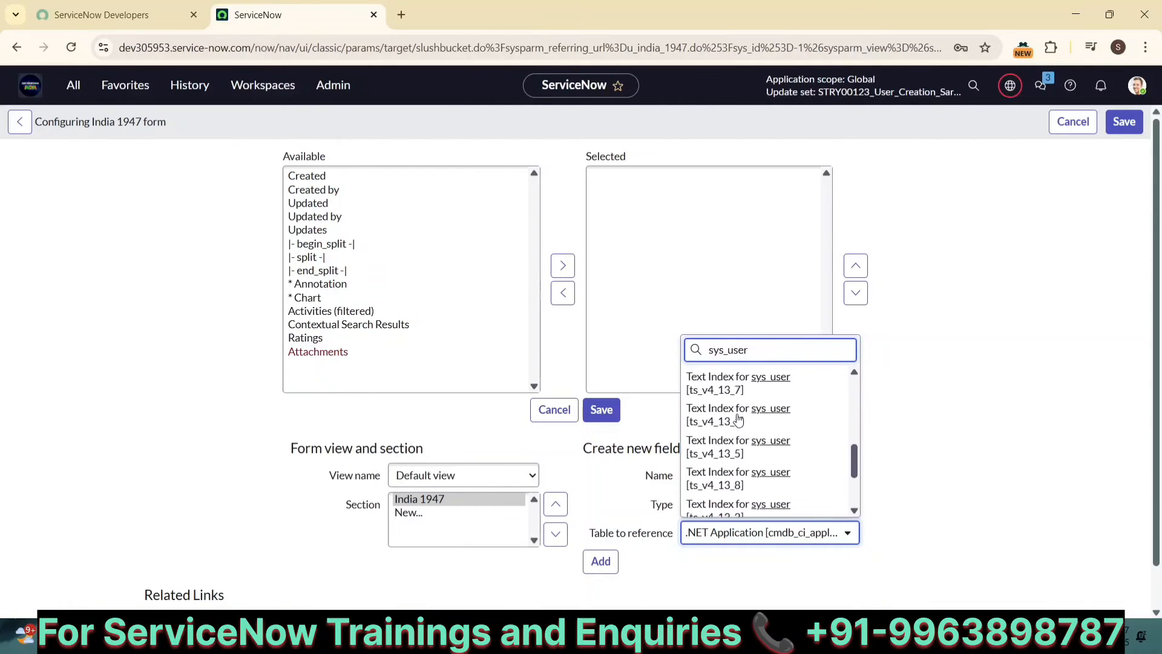
{"action": "scroll", "coordinate": [738, 419], "scroll_direction": "down", "scroll_amount": 3}
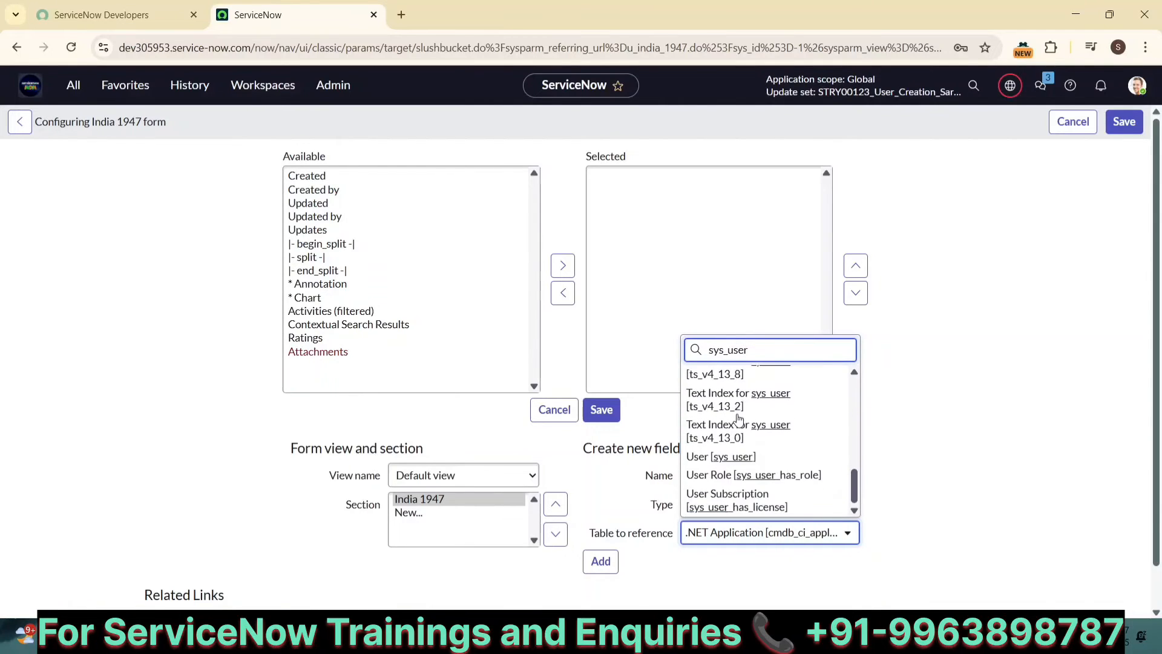
{"action": "left_click", "coordinate": [705, 455]}
{"action": "left_click", "coordinate": [601, 561]}
Step: Add a String (Full UTF-8) field named Address to the form
{"action": "left_click", "coordinate": [700, 478]}
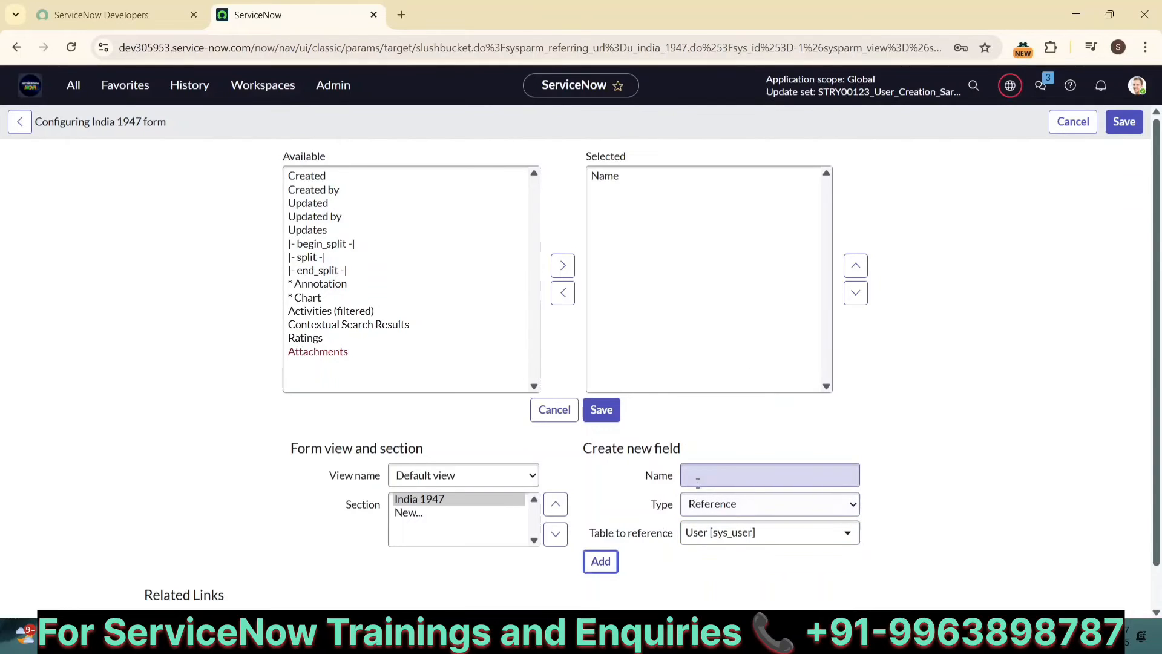
{"action": "type", "text": "Address"}
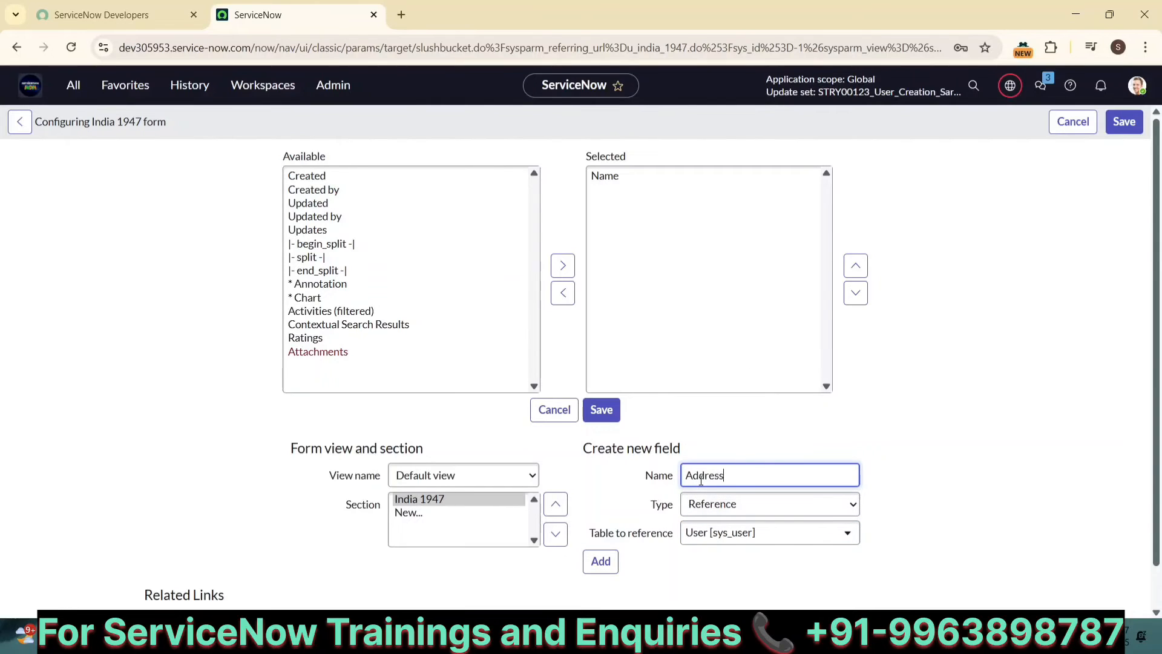
{"action": "left_click", "coordinate": [728, 515]}
{"action": "key", "text": "f"}
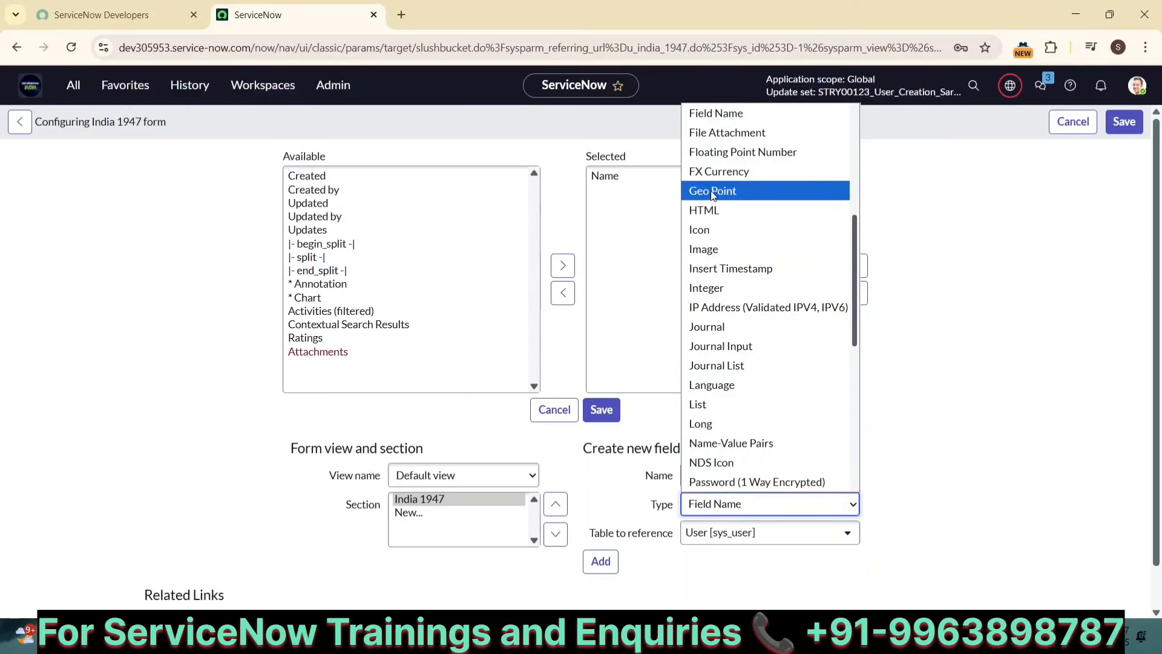
{"action": "scroll", "coordinate": [712, 194], "scroll_direction": "down", "scroll_amount": 5}
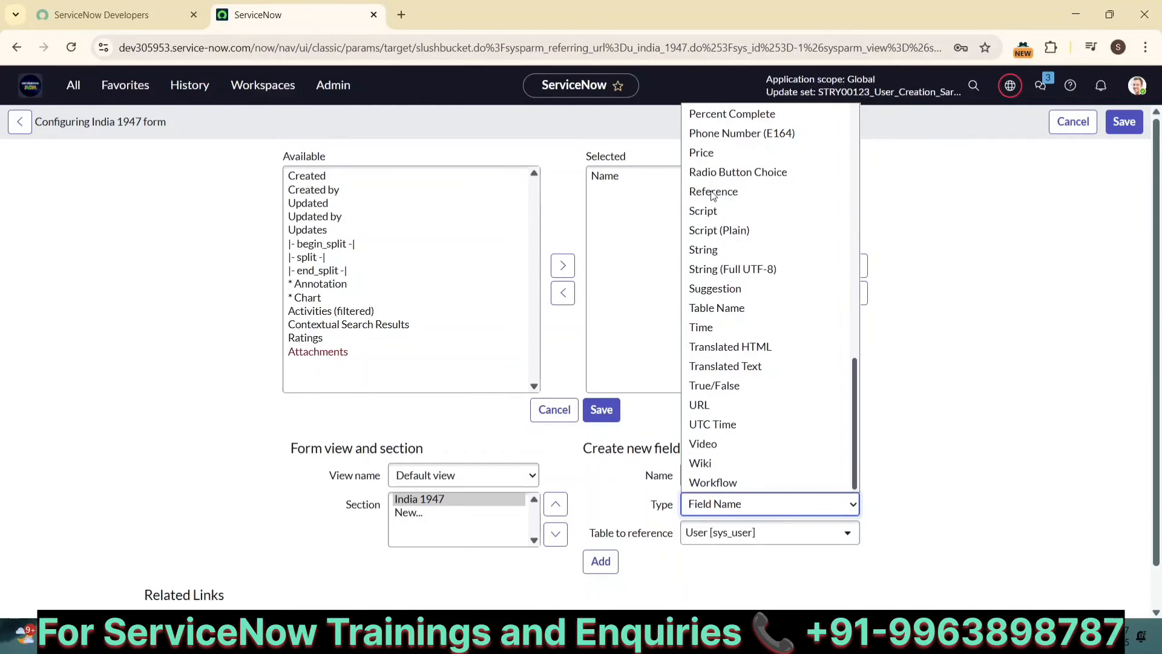
{"action": "left_click", "coordinate": [713, 274]}
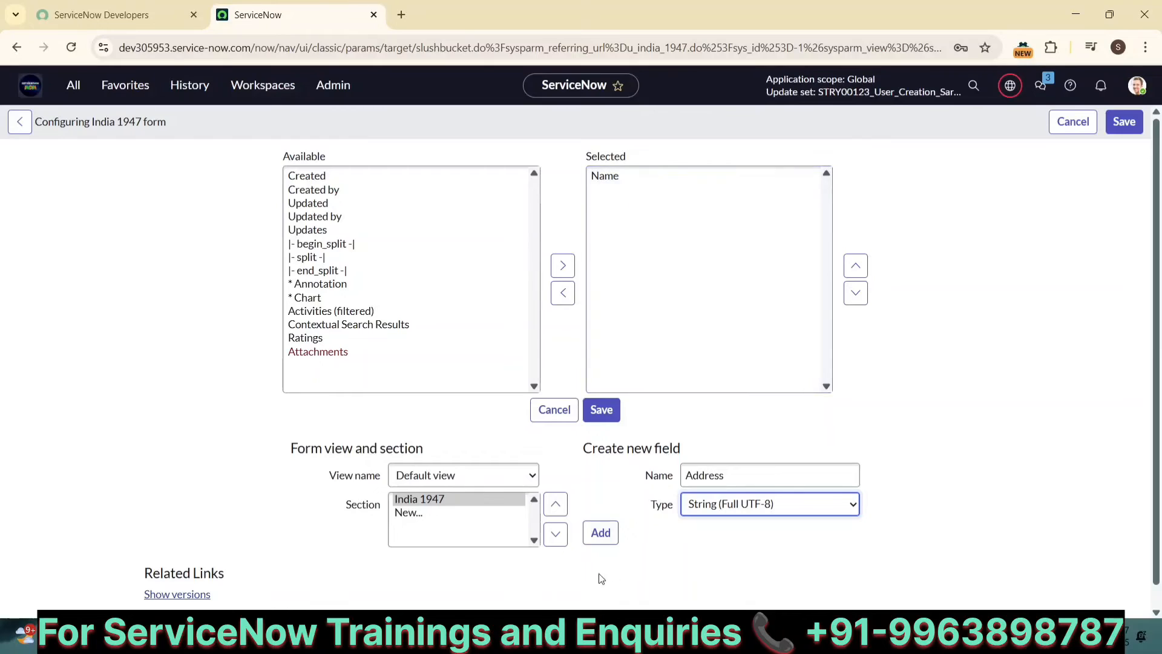
{"action": "left_click", "coordinate": [600, 532]}
Step: Add a String (Full UTF-8) field named Remarks and save the form layout
{"action": "left_click", "coordinate": [694, 474]}
{"action": "type", "text": "Remarks"}
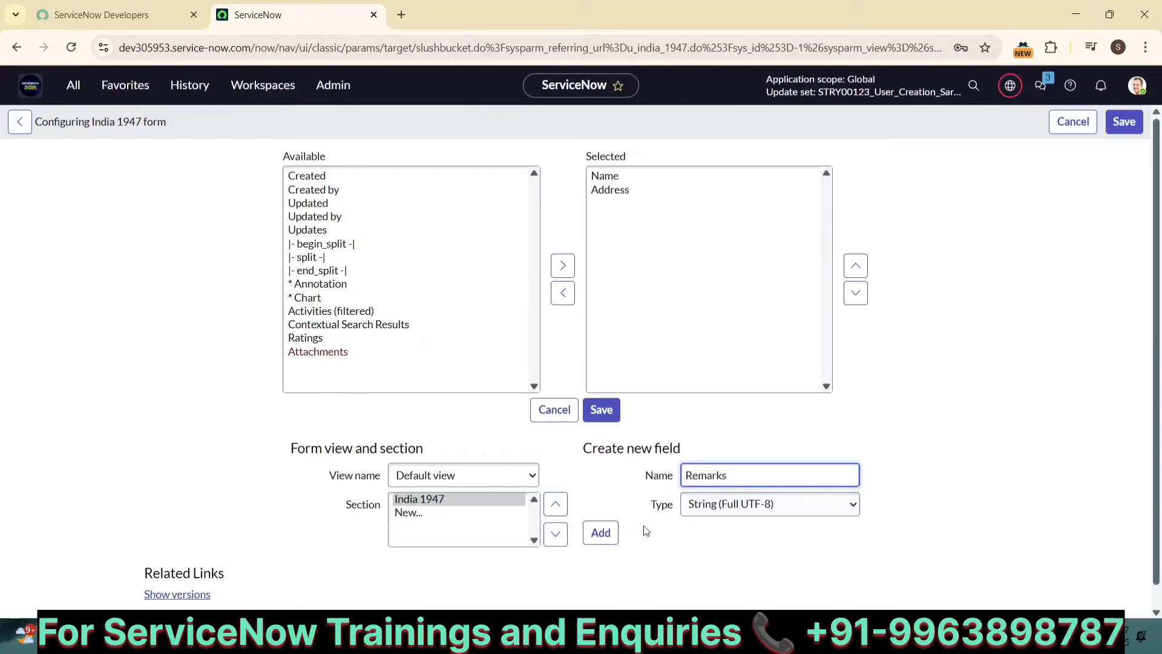
{"action": "left_click", "coordinate": [600, 532]}
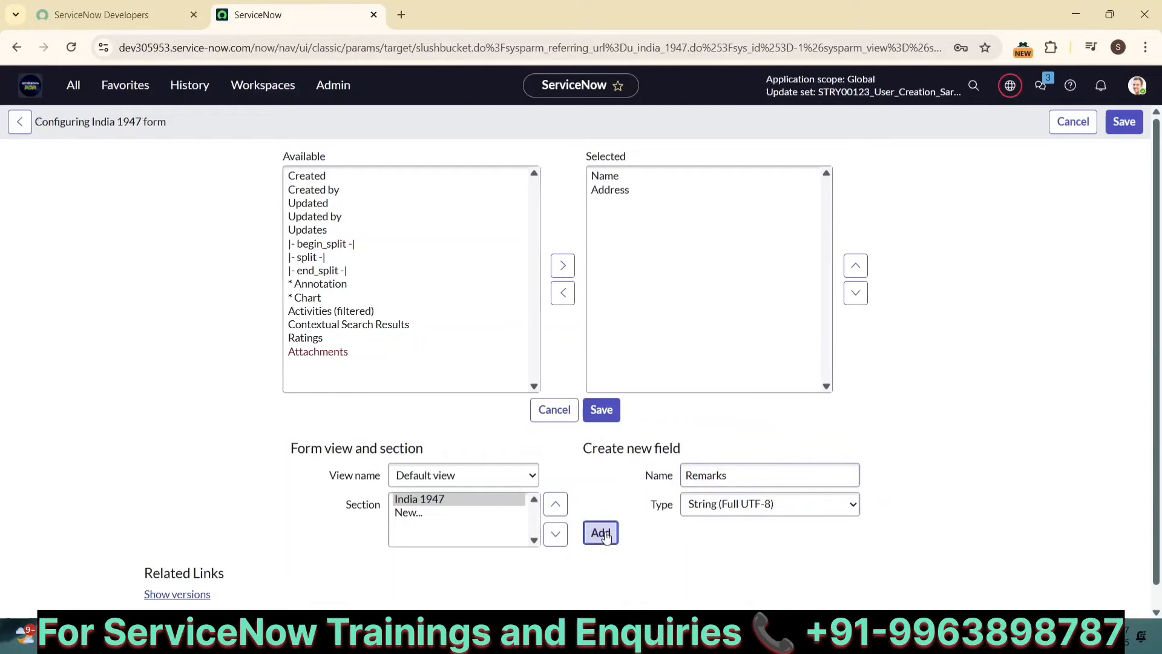
{"action": "left_click", "coordinate": [1127, 120]}
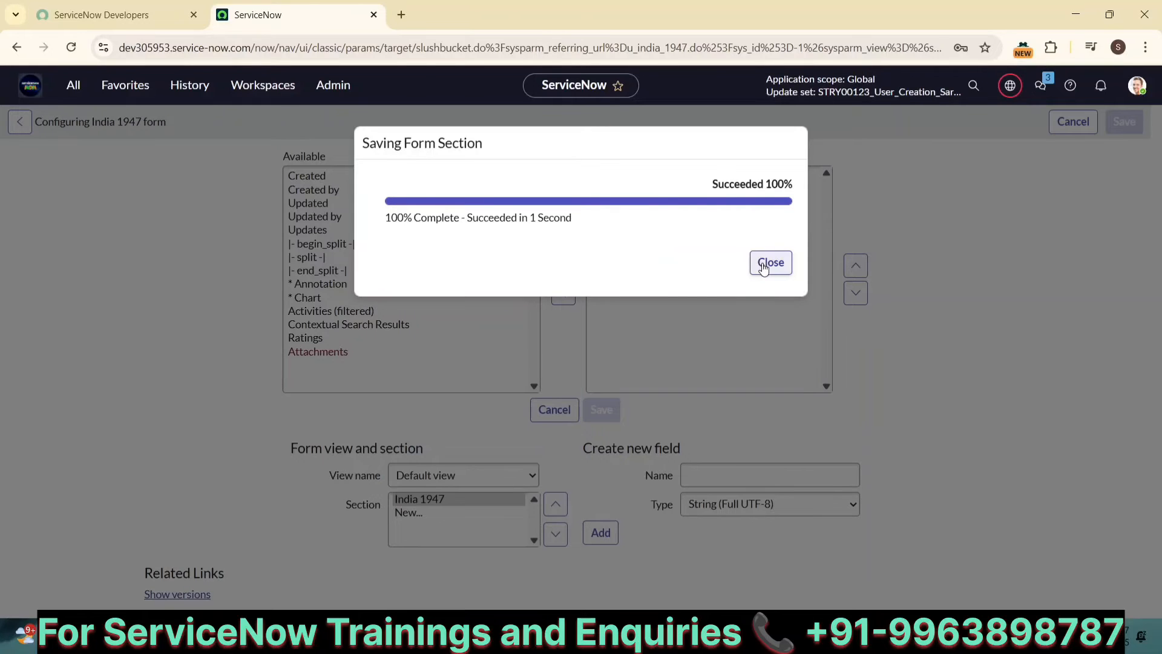
{"action": "left_click", "coordinate": [763, 264]}
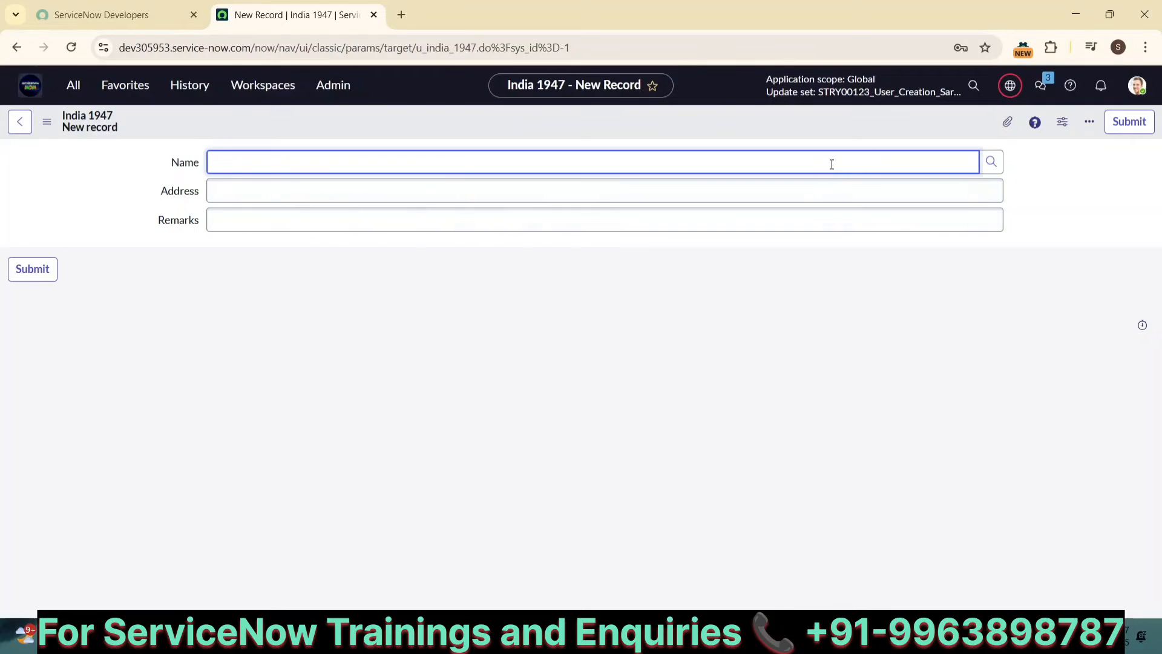
Step: Open the current update set STRY00123_User_Creation_Sarath_030725_v1 from the update set list
{"action": "left_click", "coordinate": [1010, 86]}
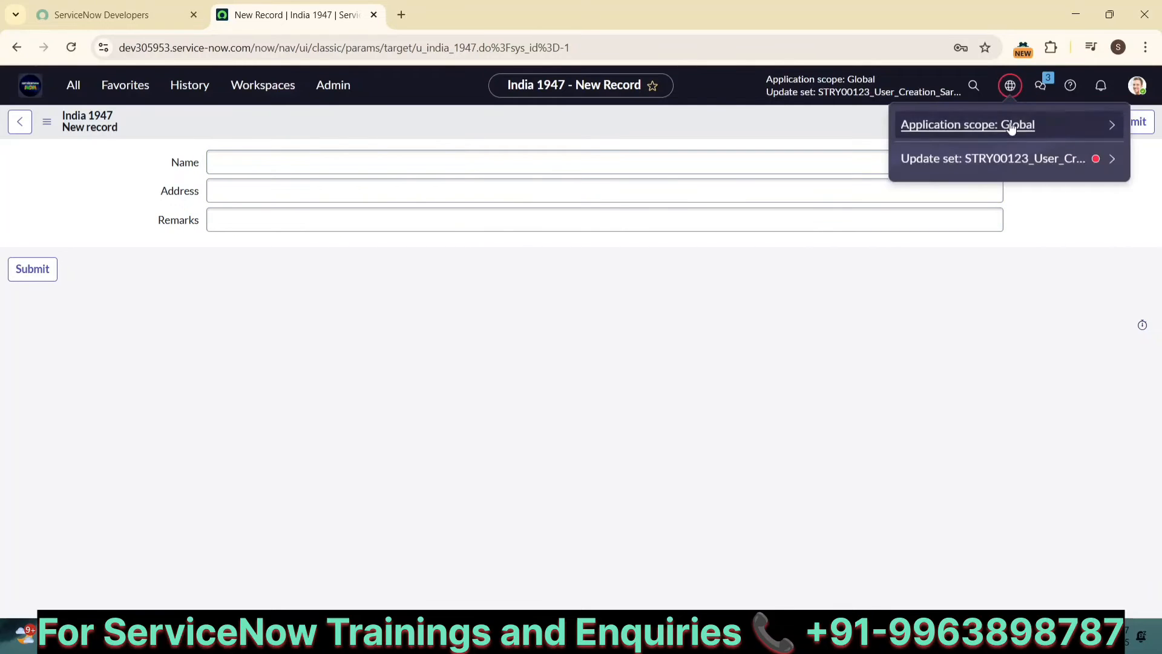
{"action": "left_click", "coordinate": [1108, 160]}
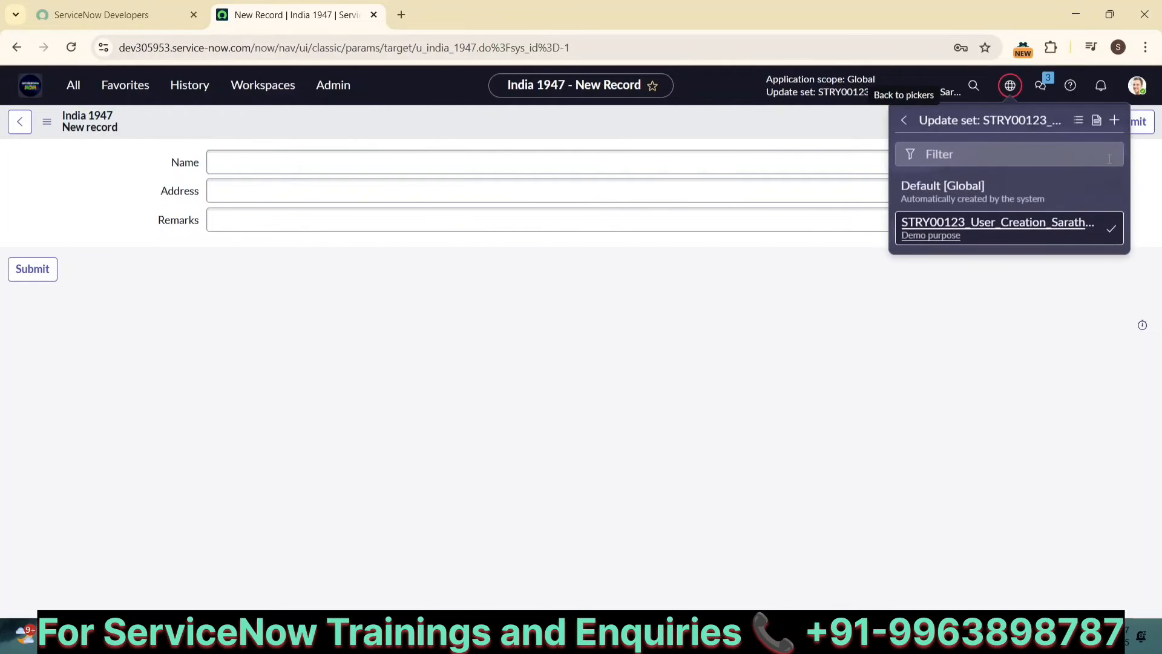
{"action": "left_click", "coordinate": [1079, 121]}
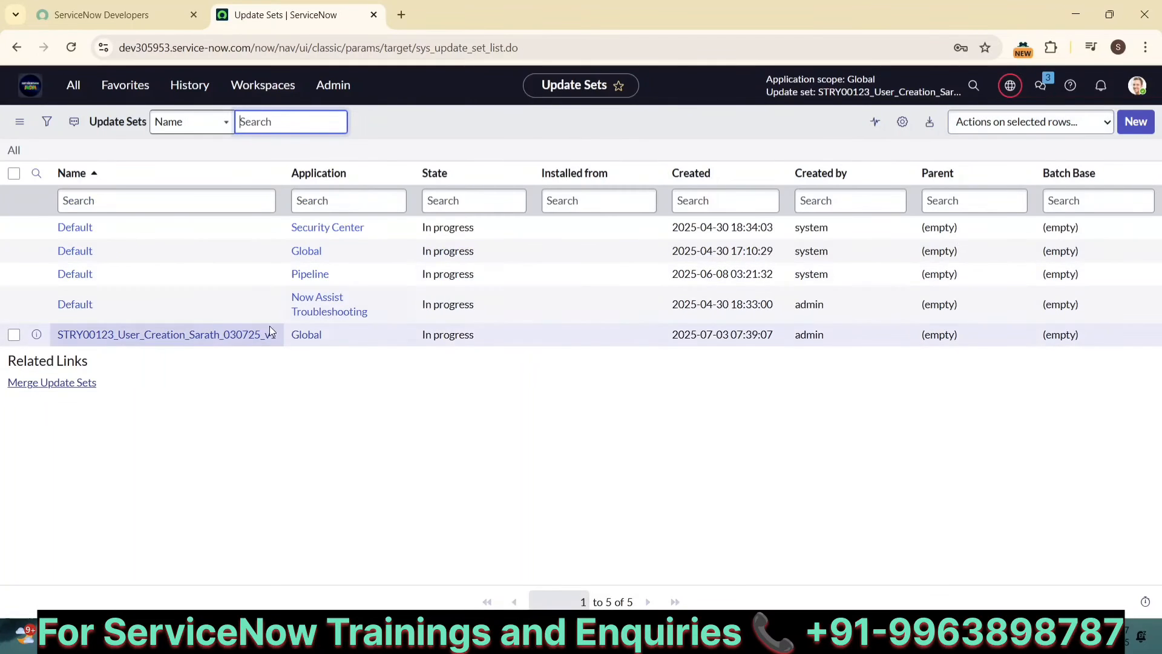
{"action": "left_click", "coordinate": [196, 333]}
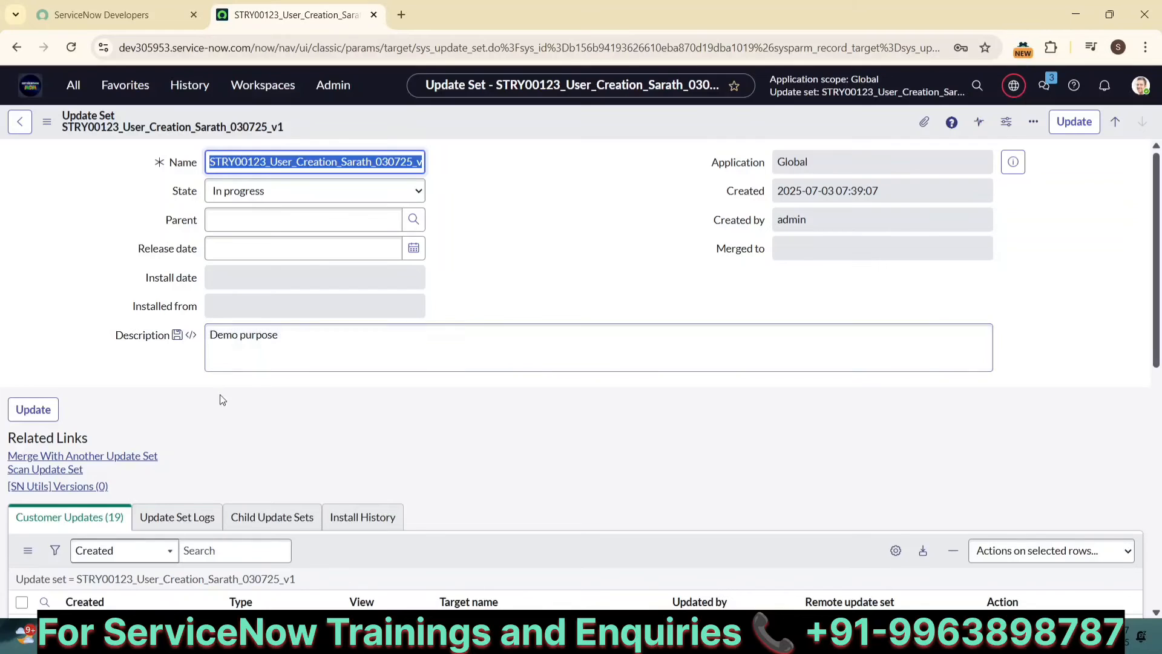
Step: Examine the customer updates captured for the India 1947 fields and form layout
{"action": "scroll", "coordinate": [228, 421], "scroll_direction": "down", "scroll_amount": 5}
{"action": "scroll", "coordinate": [230, 424], "scroll_direction": "down", "scroll_amount": 4}
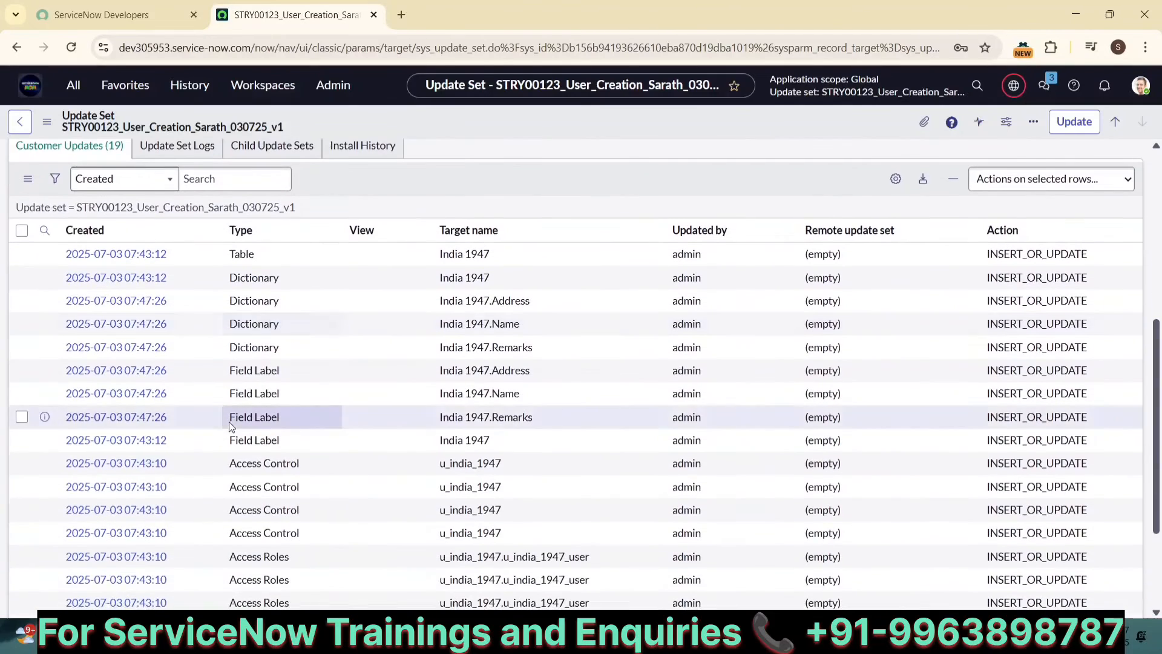
{"action": "scroll", "coordinate": [634, 498], "scroll_direction": "up", "scroll_amount": 3}
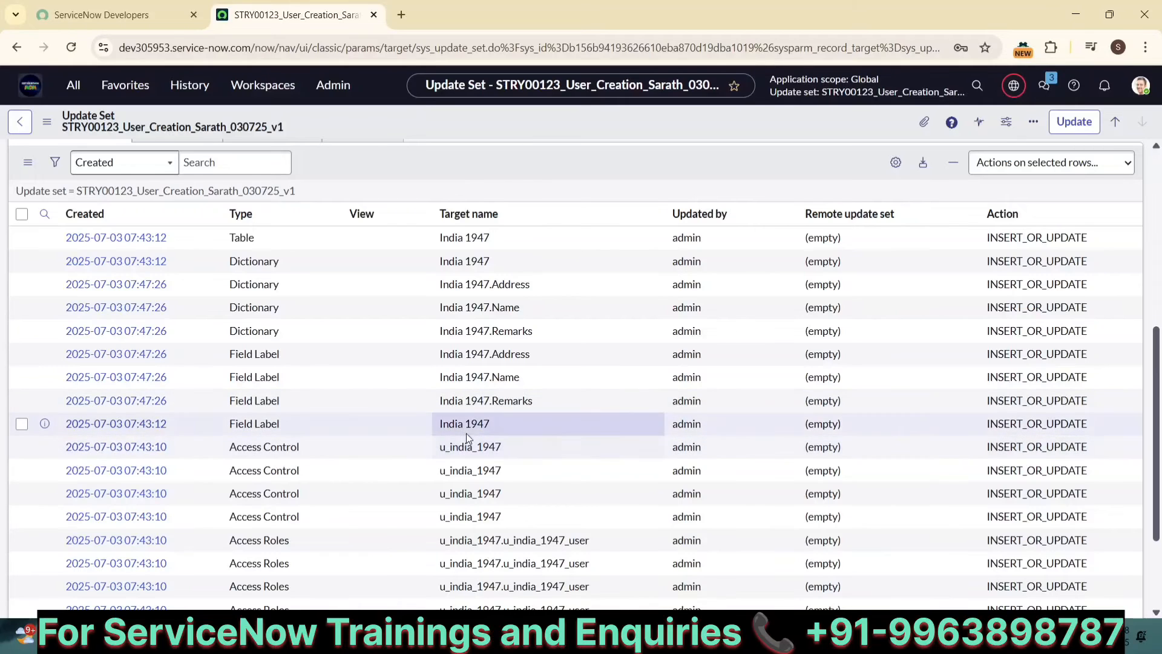
{"action": "left_click_drag", "start_coordinate": [491, 423], "coordinate": [442, 424]}
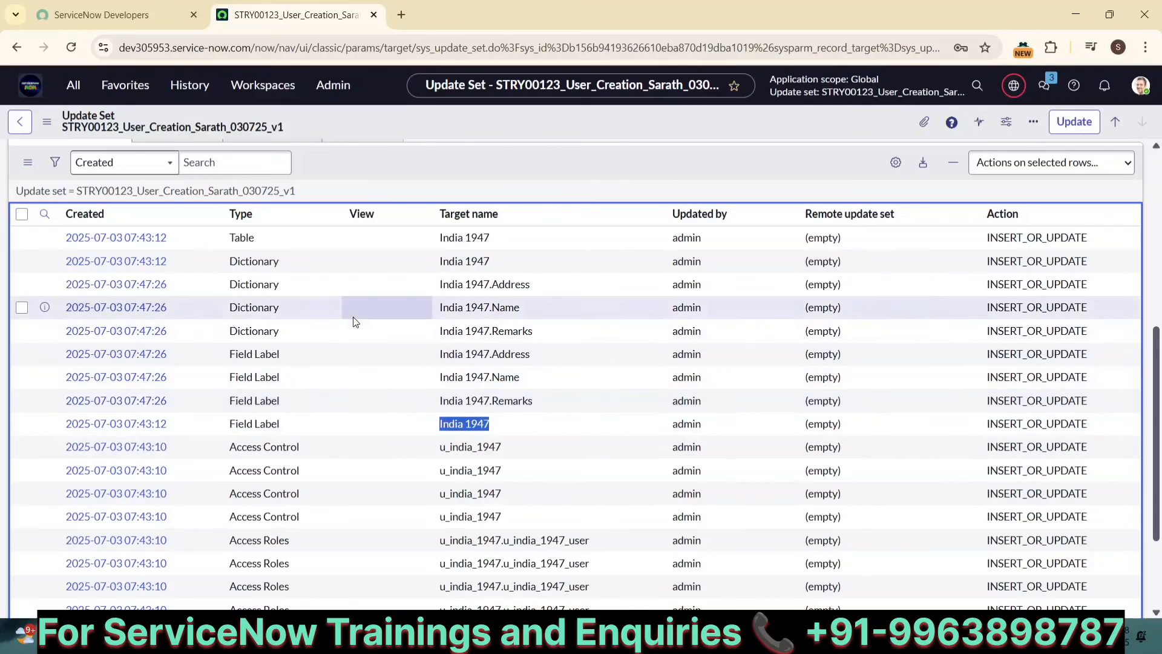
{"action": "left_click", "coordinate": [431, 179]}
{"action": "scroll", "coordinate": [430, 179], "scroll_direction": "up", "scroll_amount": 2}
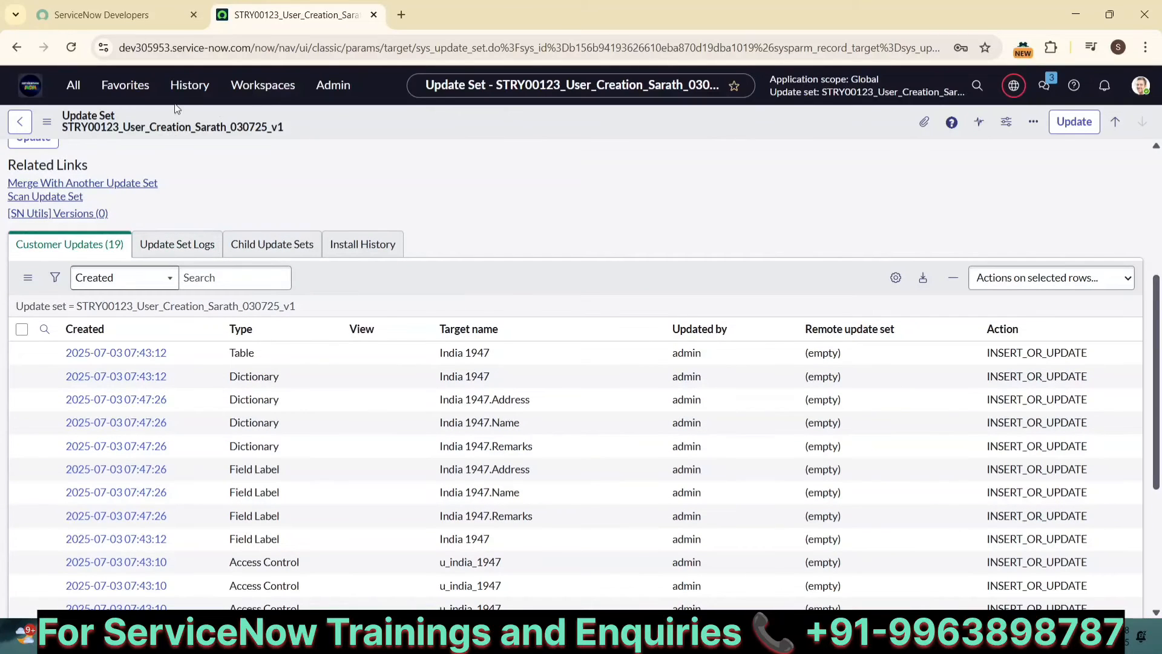
{"action": "scroll", "coordinate": [170, 146], "scroll_direction": "up", "scroll_amount": 5}
Step: Reopen the India 1947 new record form, pick a user for Name, fill in an address, set Remarks to NA and submit
{"action": "left_click", "coordinate": [189, 85]}
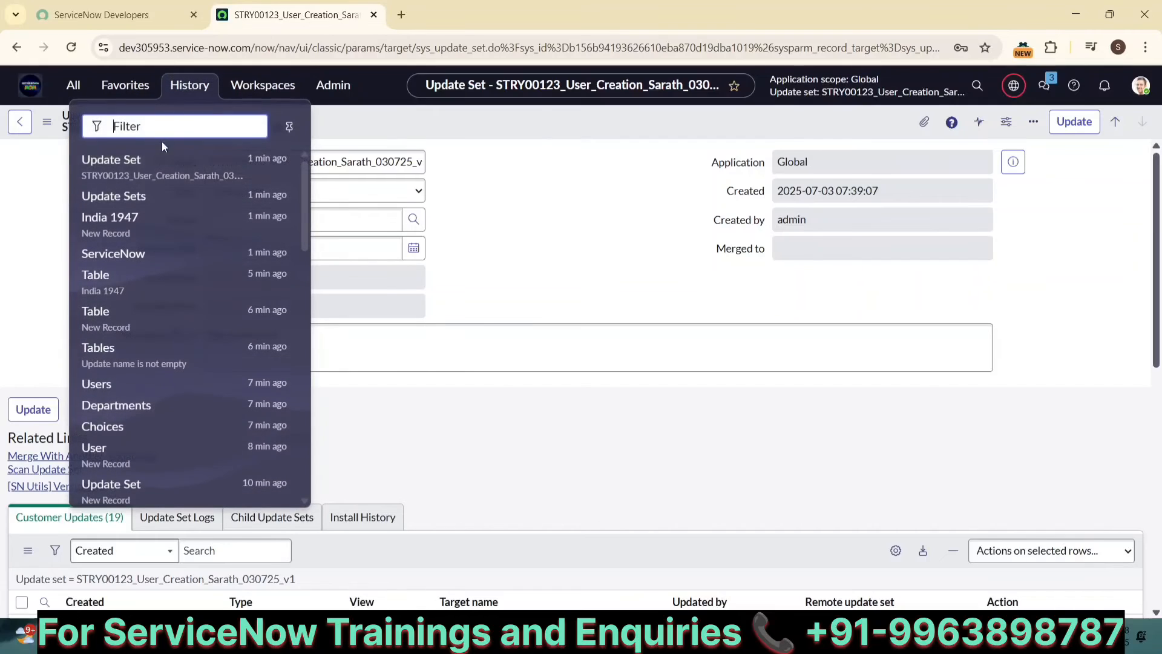
{"action": "left_click", "coordinate": [97, 217]}
{"action": "left_click", "coordinate": [444, 158]}
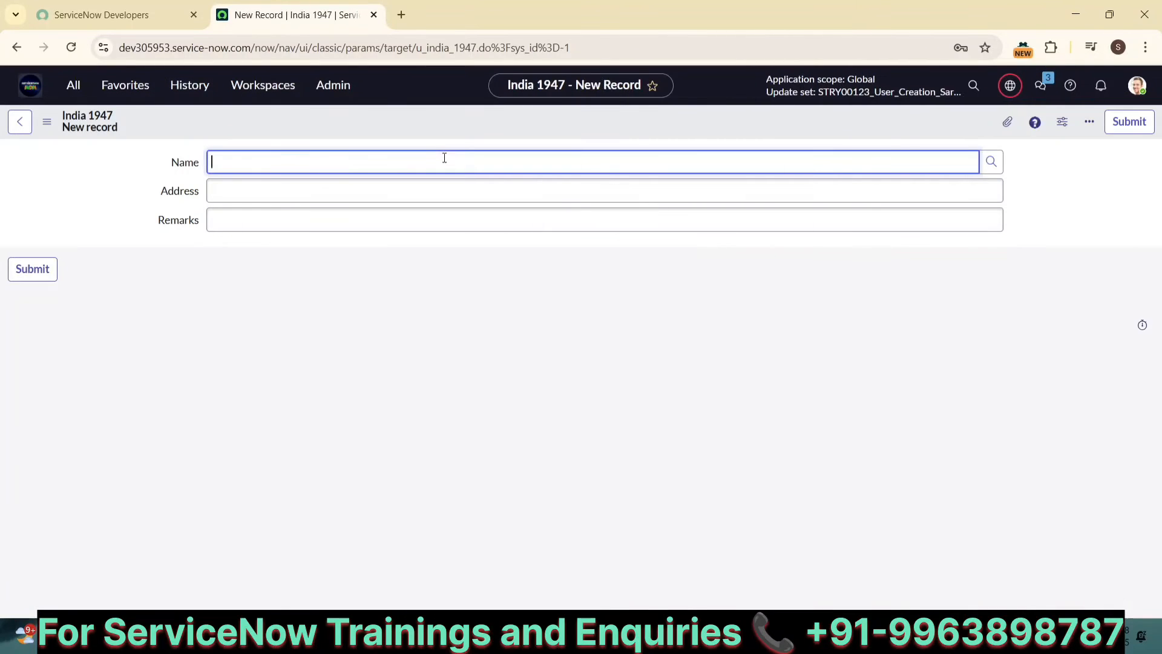
{"action": "type", "text": "sg"}
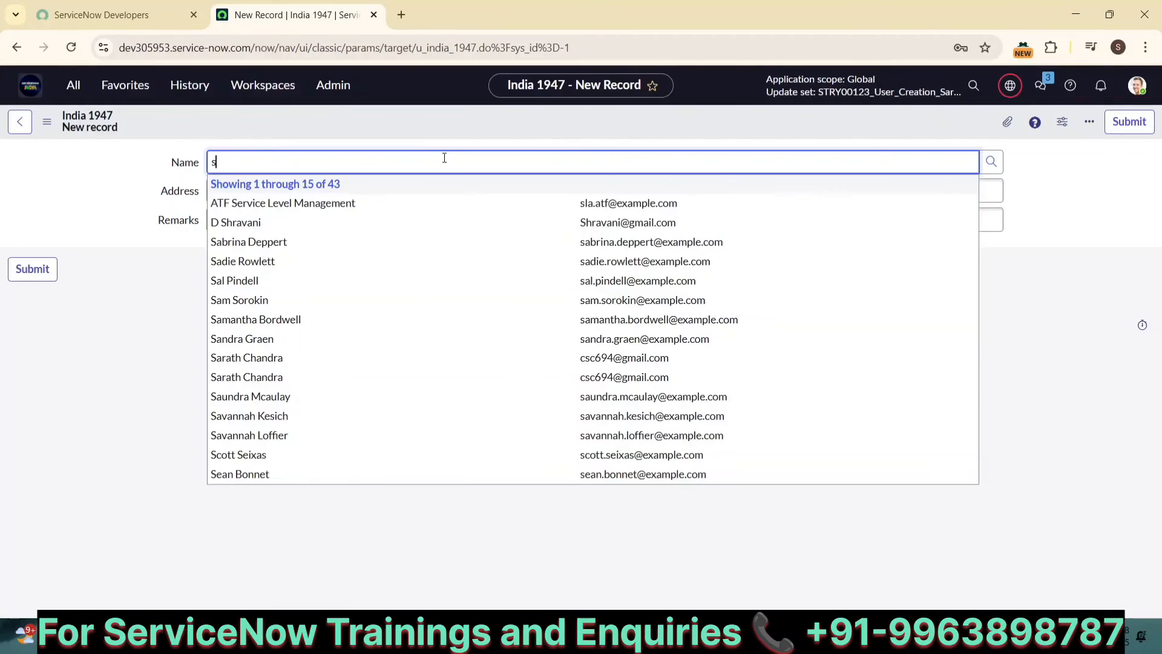
{"action": "left_click", "coordinate": [245, 241]}
{"action": "left_click", "coordinate": [234, 197]}
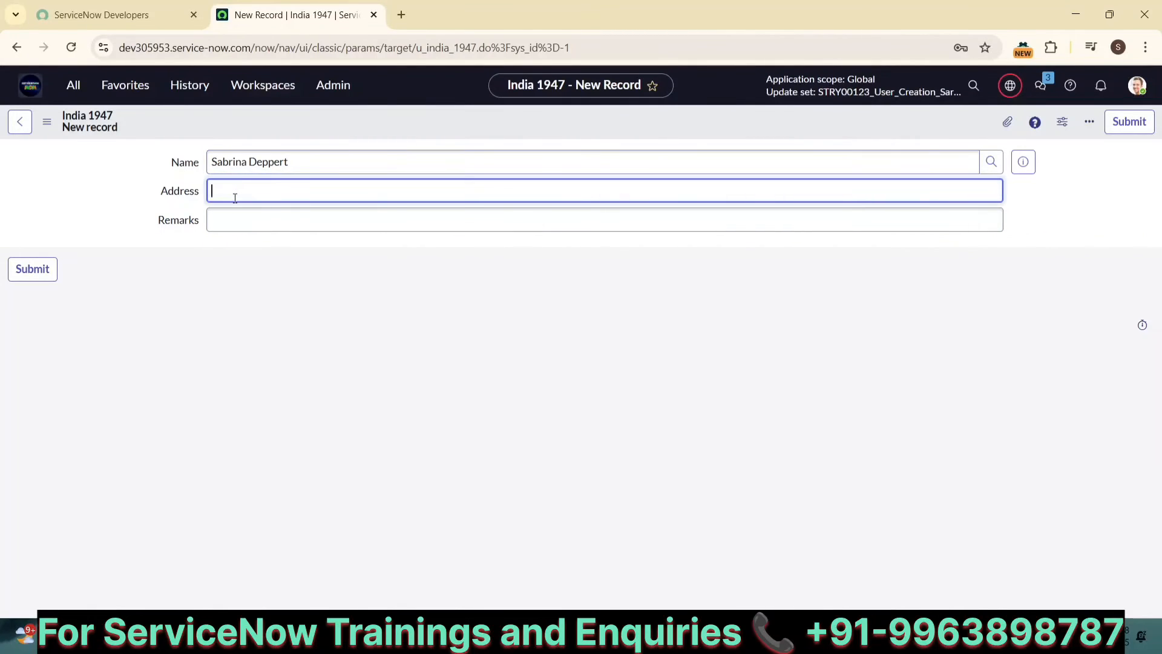
{"action": "type", "text": "HYDERABAD"}
{"action": "left_click", "coordinate": [242, 212]}
{"action": "type", "text": "NA"}
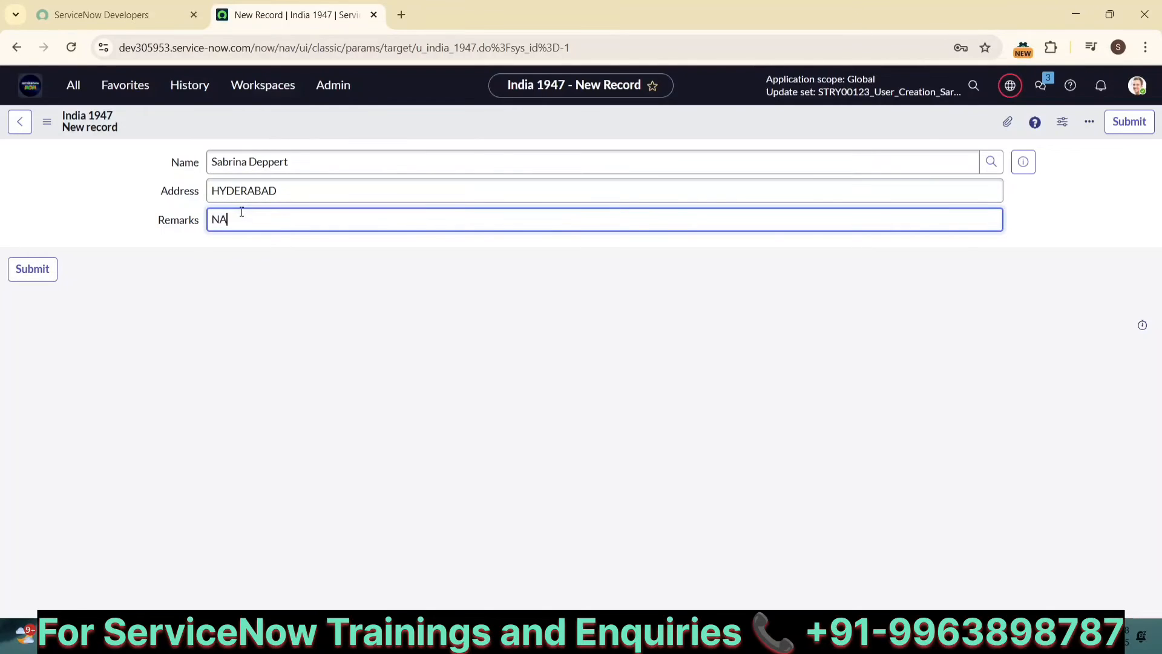
{"action": "left_click", "coordinate": [1123, 127]}
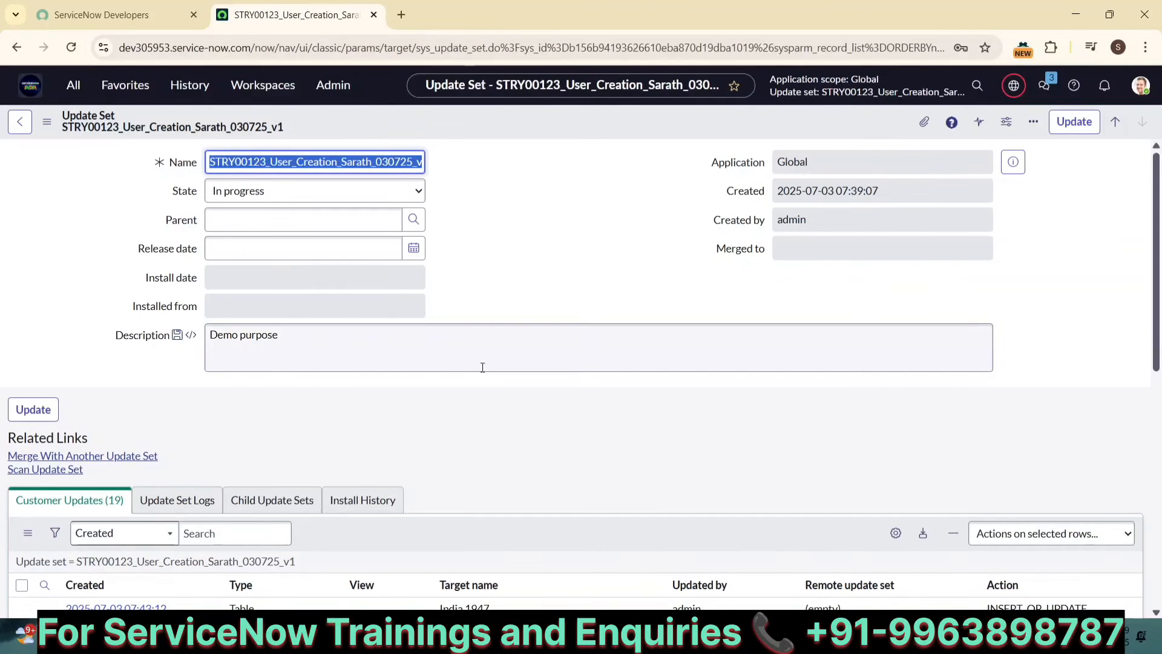
Step: Review the update set's customer updates again and reload the page
{"action": "scroll", "coordinate": [446, 452], "scroll_direction": "down", "scroll_amount": 4}
{"action": "scroll", "coordinate": [410, 416], "scroll_direction": "down", "scroll_amount": 5}
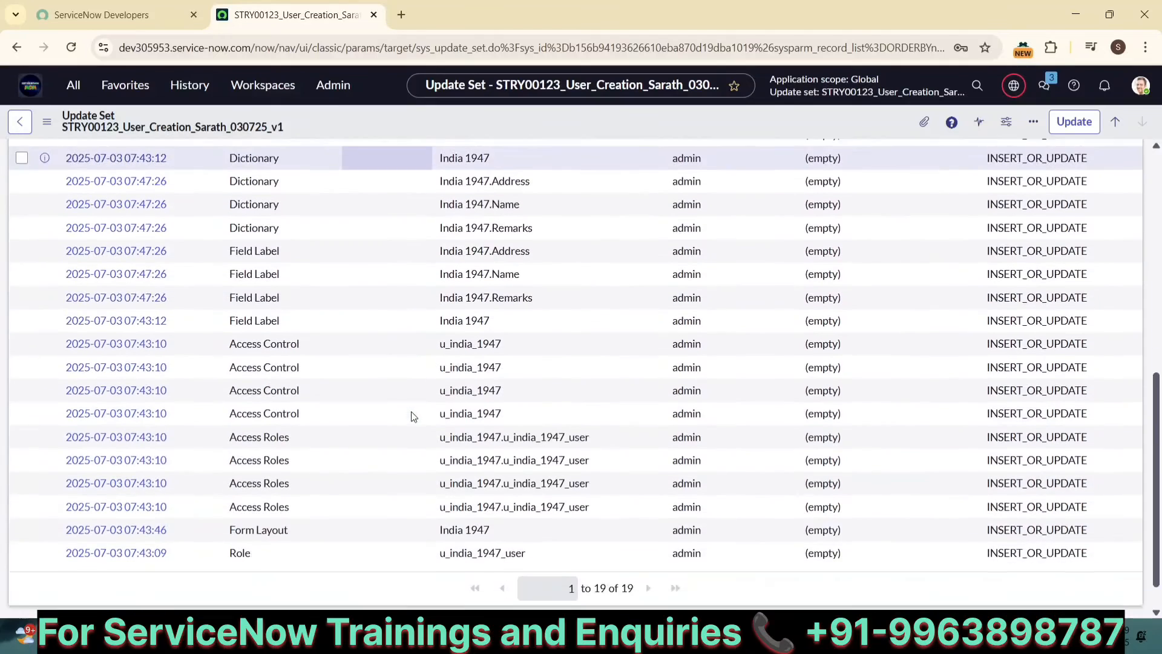
{"action": "scroll", "coordinate": [412, 416], "scroll_direction": "up", "scroll_amount": 3}
{"action": "scroll", "coordinate": [412, 416], "scroll_direction": "up", "scroll_amount": 6}
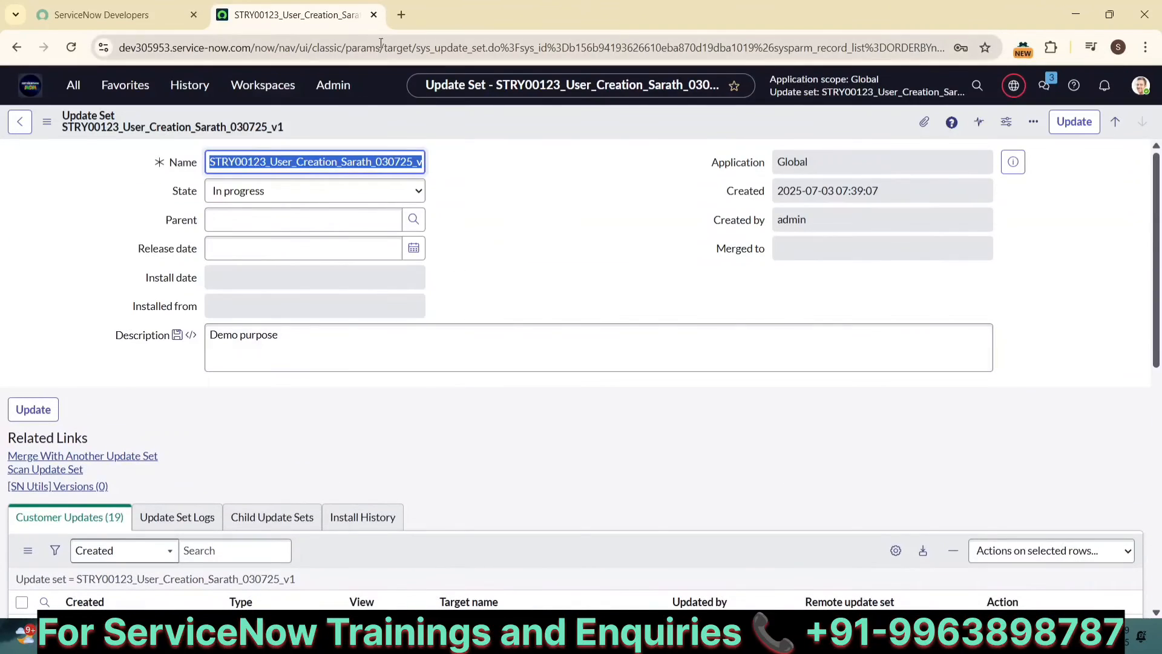
{"action": "left_click", "coordinate": [170, 90]}
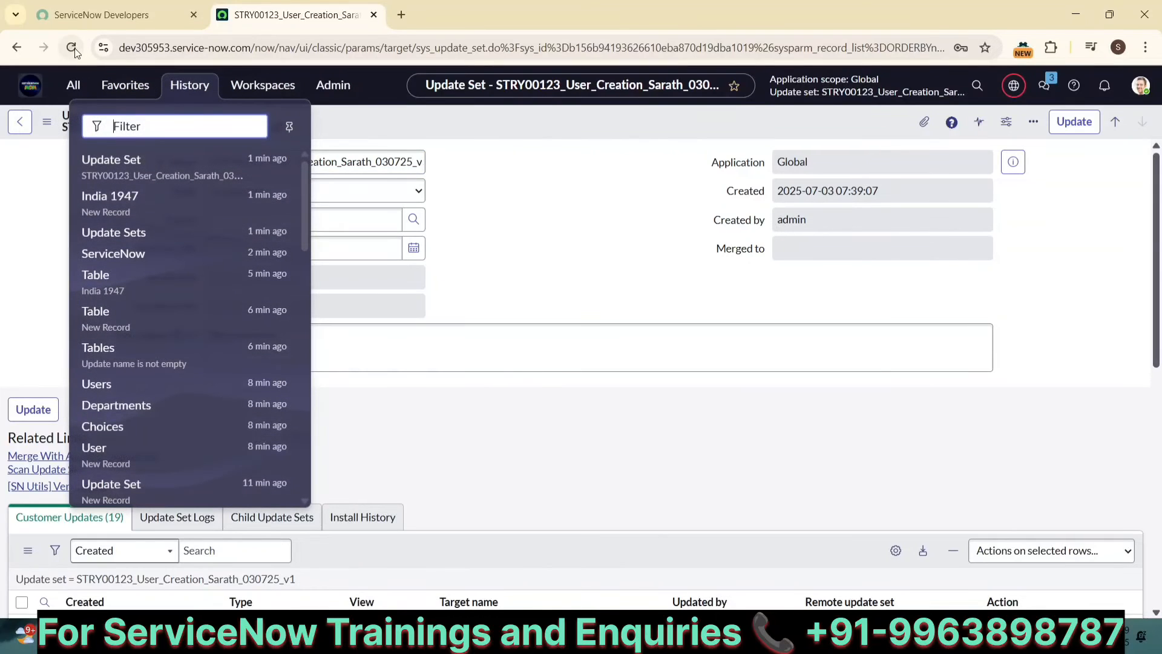
{"action": "left_click", "coordinate": [72, 48]}
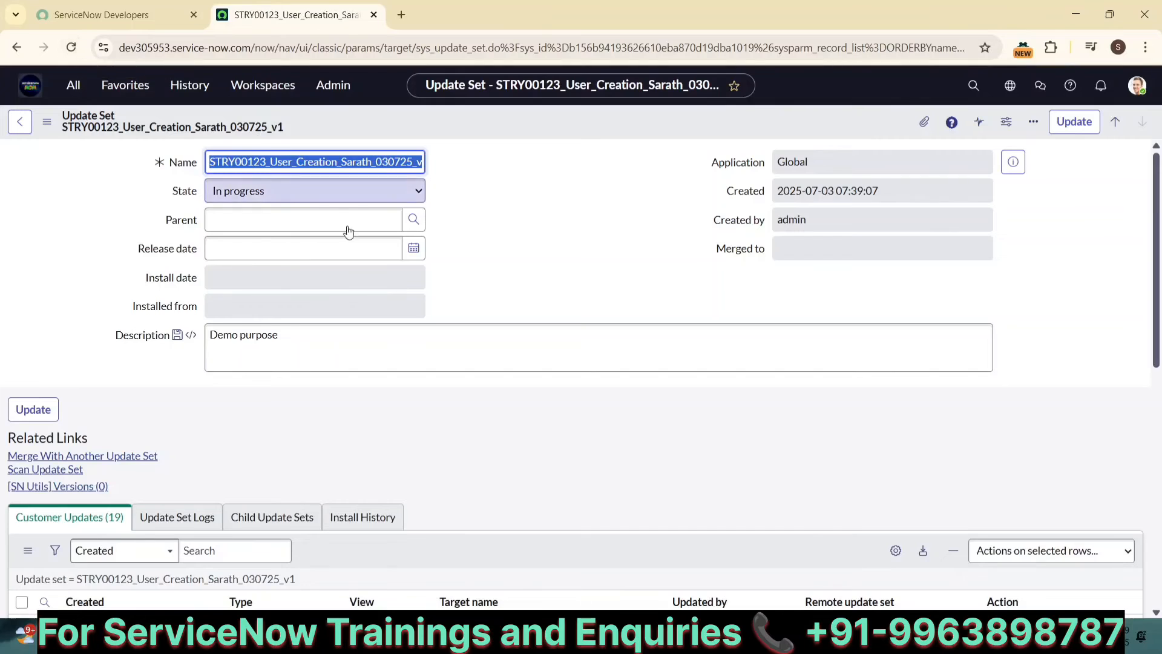
Step: Reopen the India 1947 new record form from the navigation history
{"action": "scroll", "coordinate": [348, 231], "scroll_direction": "down", "scroll_amount": 5}
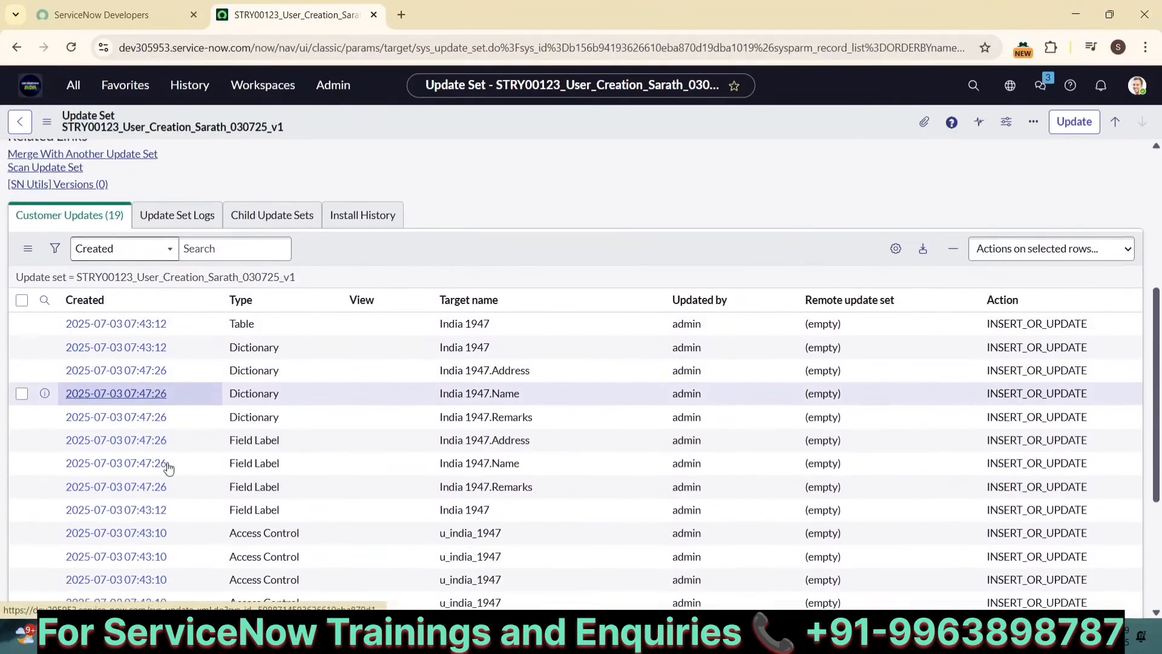
{"action": "scroll", "coordinate": [168, 466], "scroll_direction": "down", "scroll_amount": 3}
{"action": "scroll", "coordinate": [168, 466], "scroll_direction": "up", "scroll_amount": 8}
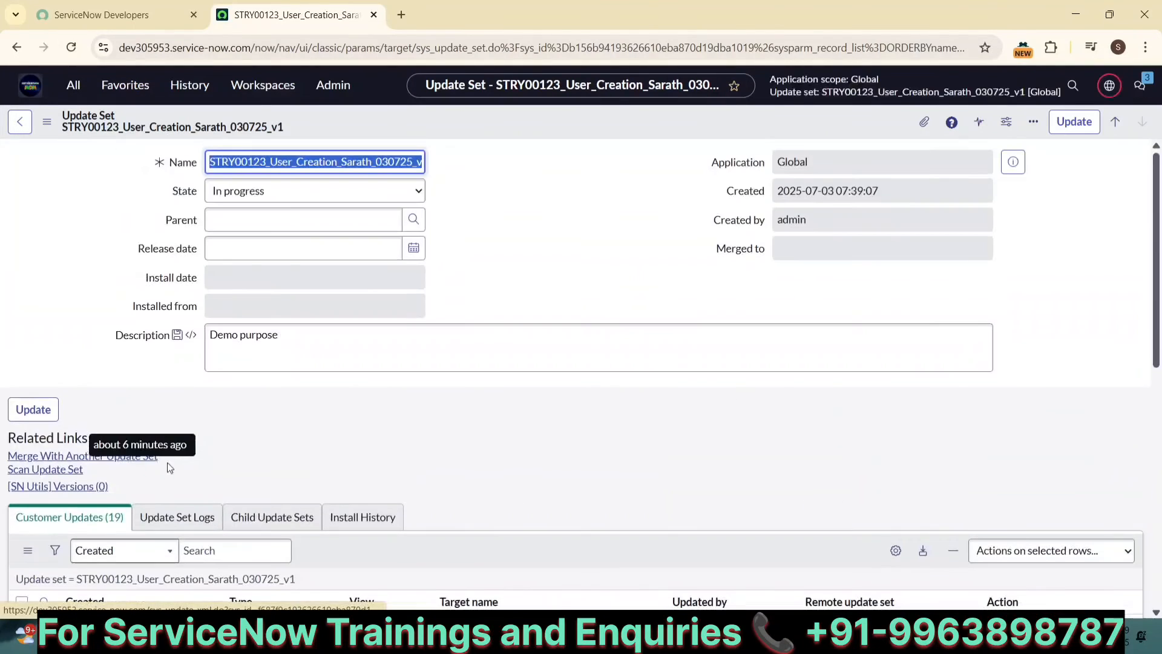
{"action": "left_click", "coordinate": [189, 85]}
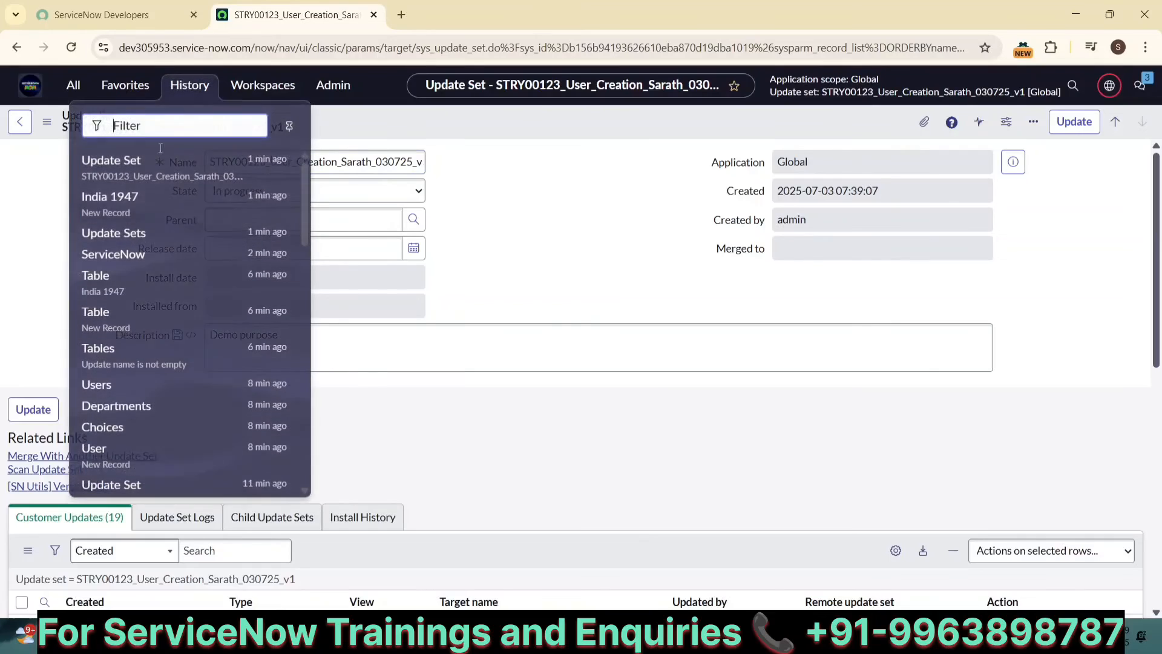
{"action": "left_click", "coordinate": [109, 210]}
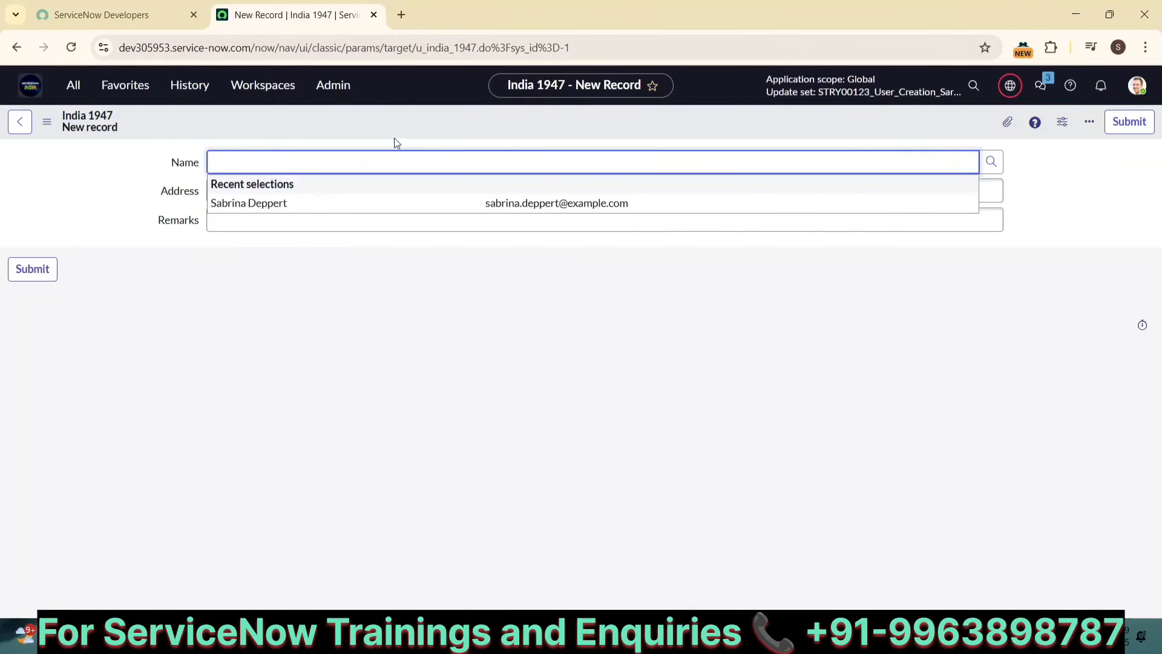
Step: Open the form layout configuration and create a new String field named Email on the India 1947 form
{"action": "right_click", "coordinate": [398, 128]}
{"action": "mouse_move", "coordinate": [443, 161]}
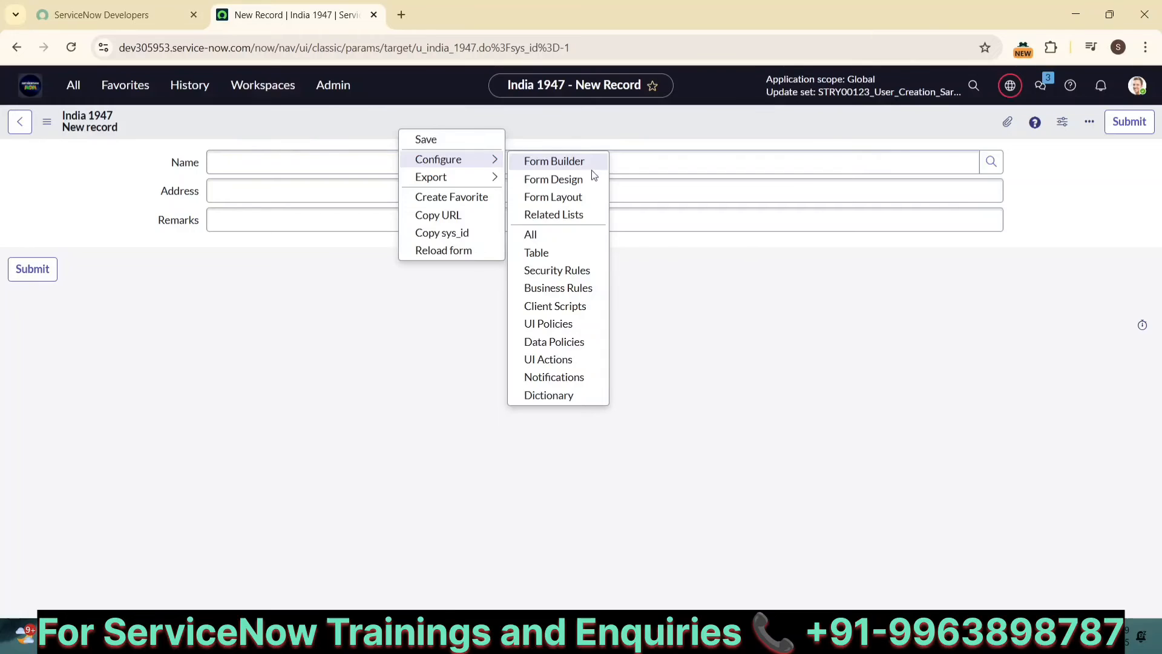
{"action": "left_click", "coordinate": [585, 202]}
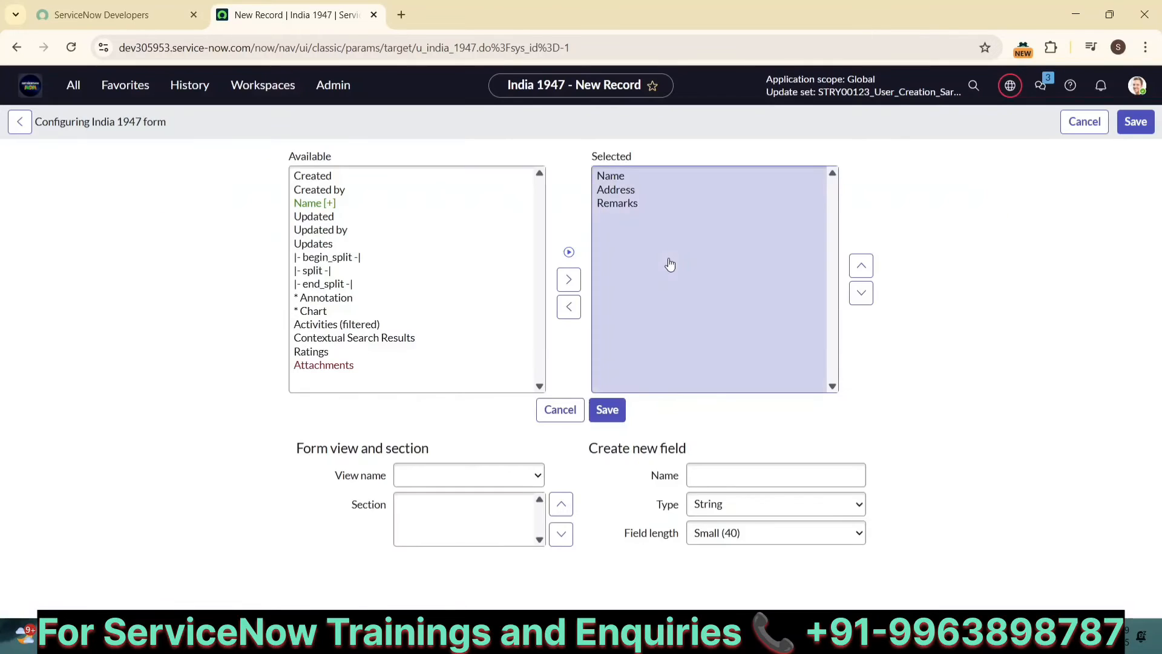
{"action": "left_click", "coordinate": [711, 469]}
{"action": "type", "text": "W"}
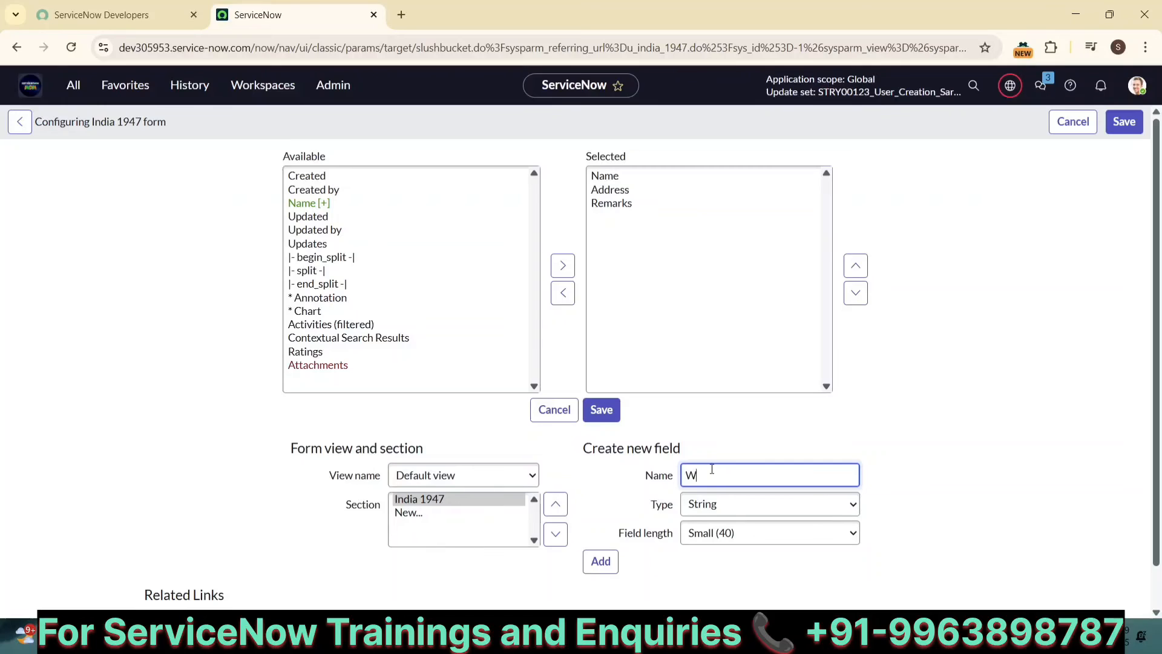
{"action": "key", "text": "BackSpace"}
{"action": "type", "text": "EMai"}
{"action": "key", "text": "BackSpace"}
{"action": "key", "text": "BackSpace"}
{"action": "left_click", "coordinate": [600, 561]}
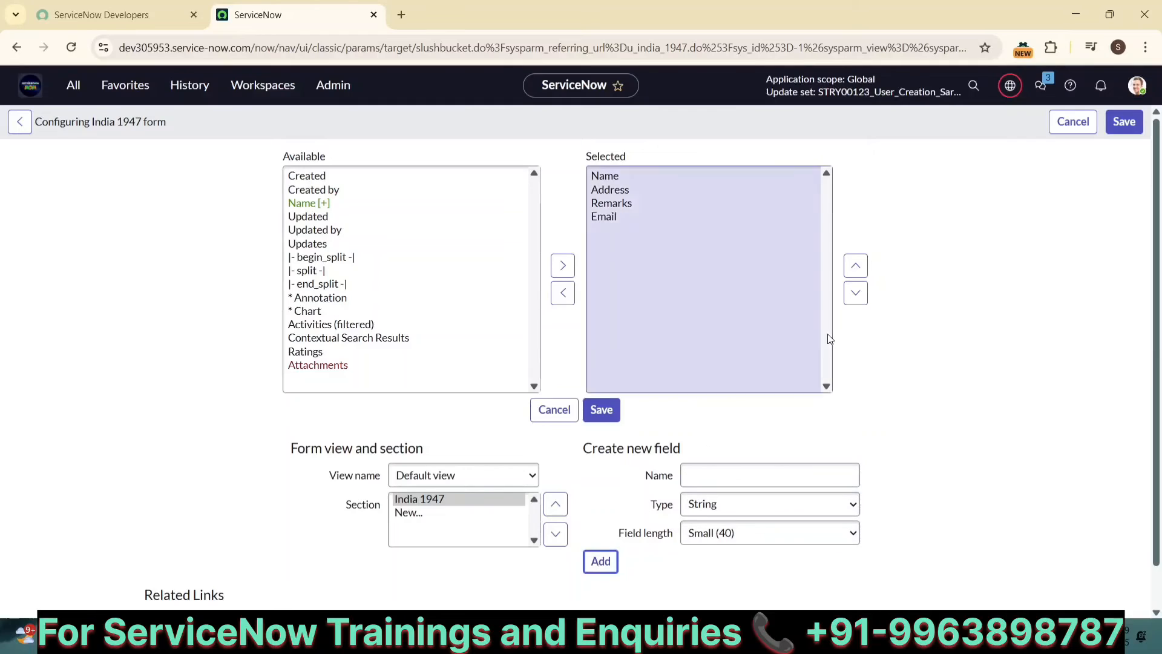
Step: Move the Email field up above Remarks and save the form layout
{"action": "left_click", "coordinate": [602, 217]}
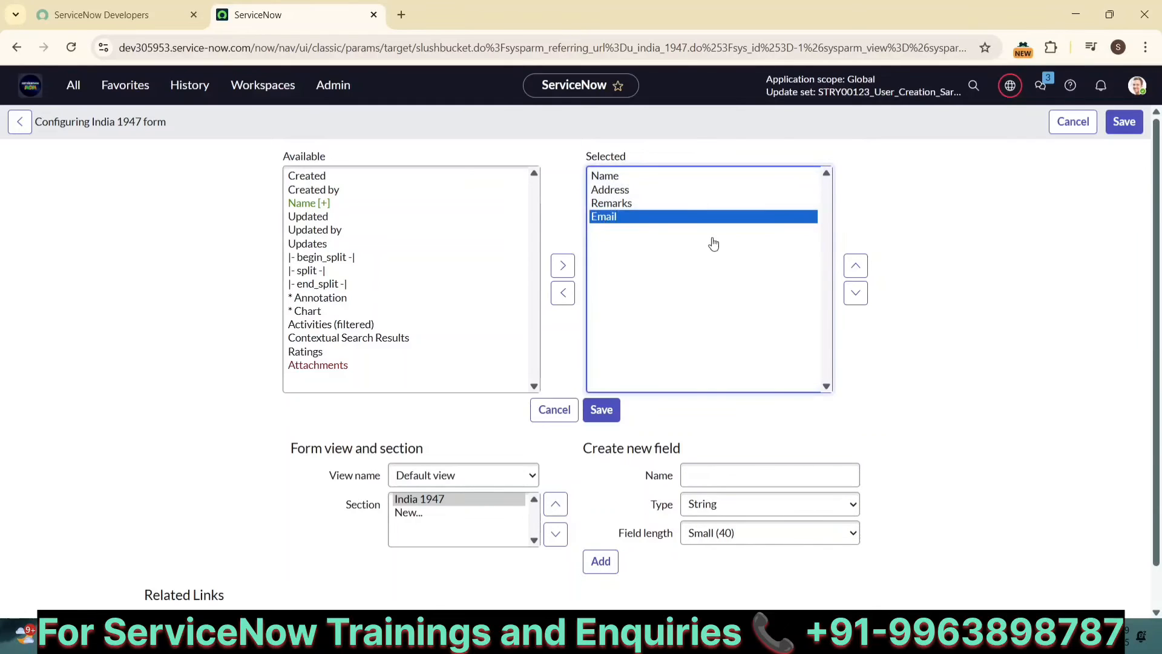
{"action": "left_click", "coordinate": [855, 266]}
{"action": "left_click", "coordinate": [855, 265]}
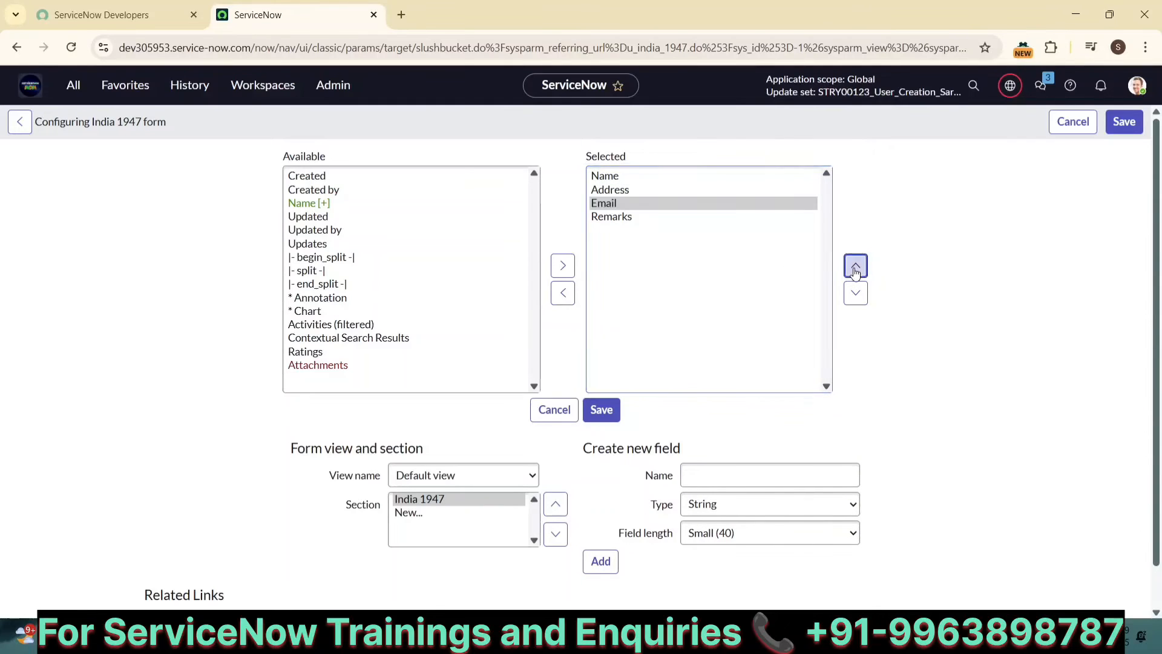
{"action": "left_click", "coordinate": [1127, 121]}
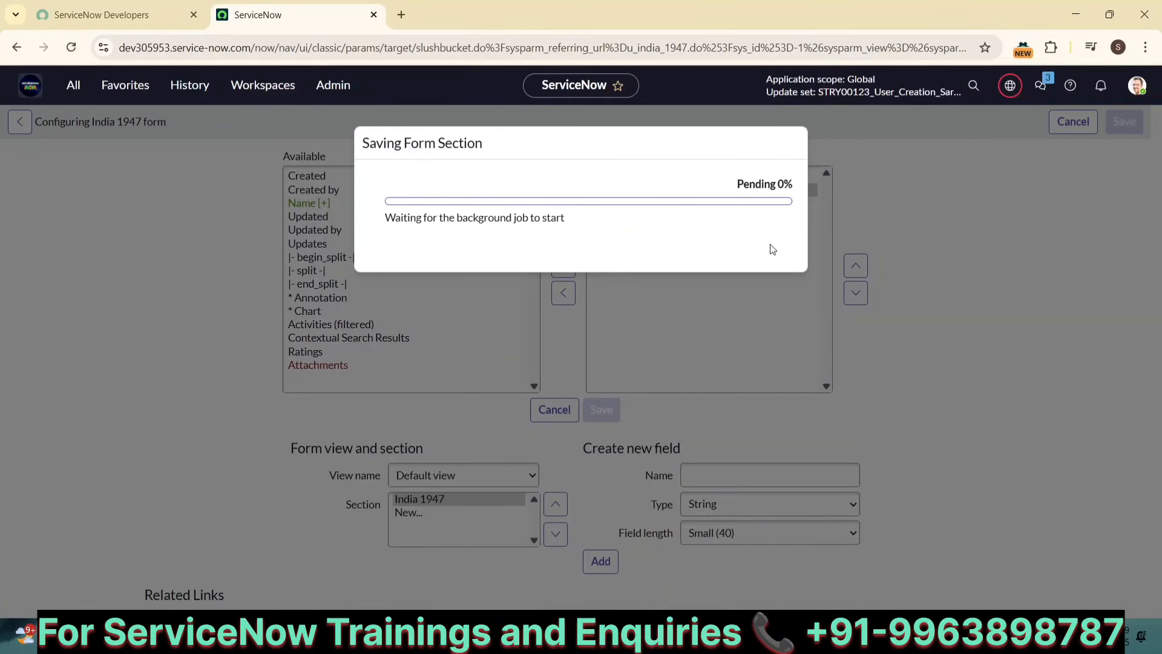
{"action": "left_click", "coordinate": [768, 261]}
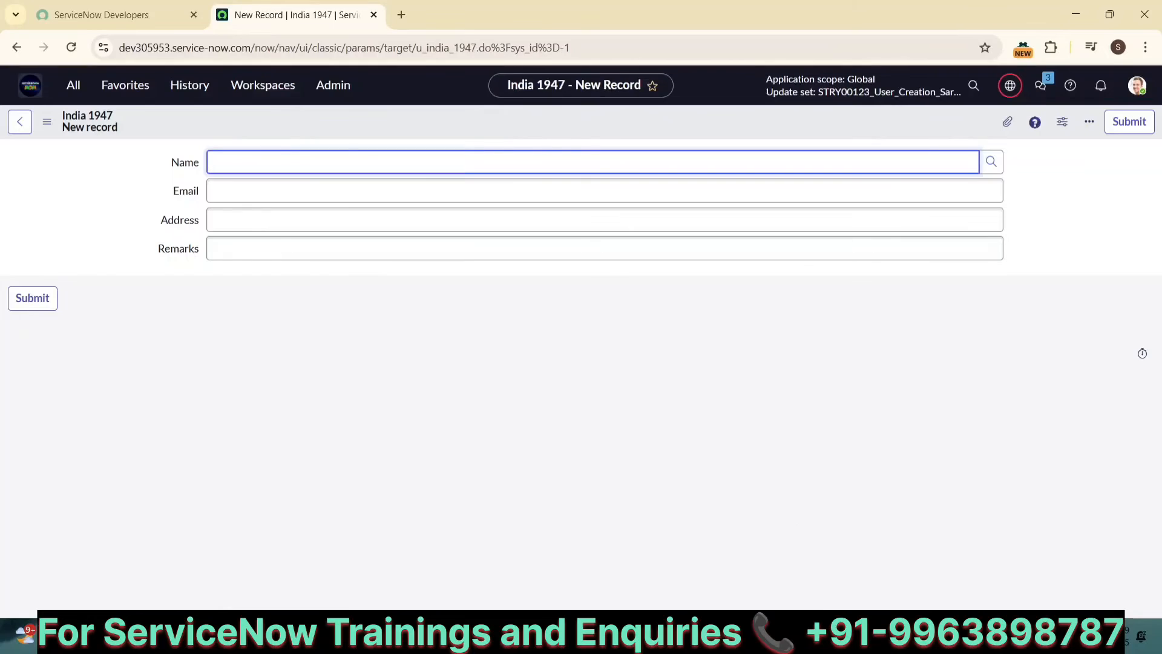
Step: Highlight the Form Layouts item in the notes' list of things captured in an update set
{"action": "key", "text": "alt+Tab"}
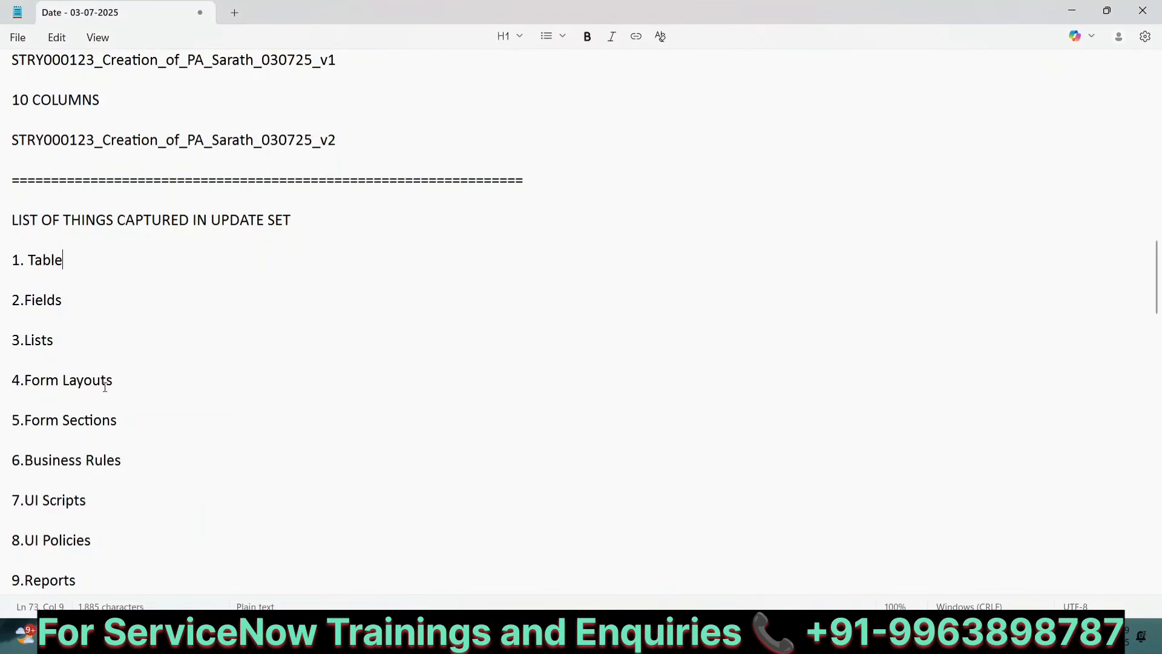
{"action": "left_click_drag", "start_coordinate": [114, 380], "coordinate": [8, 385]}
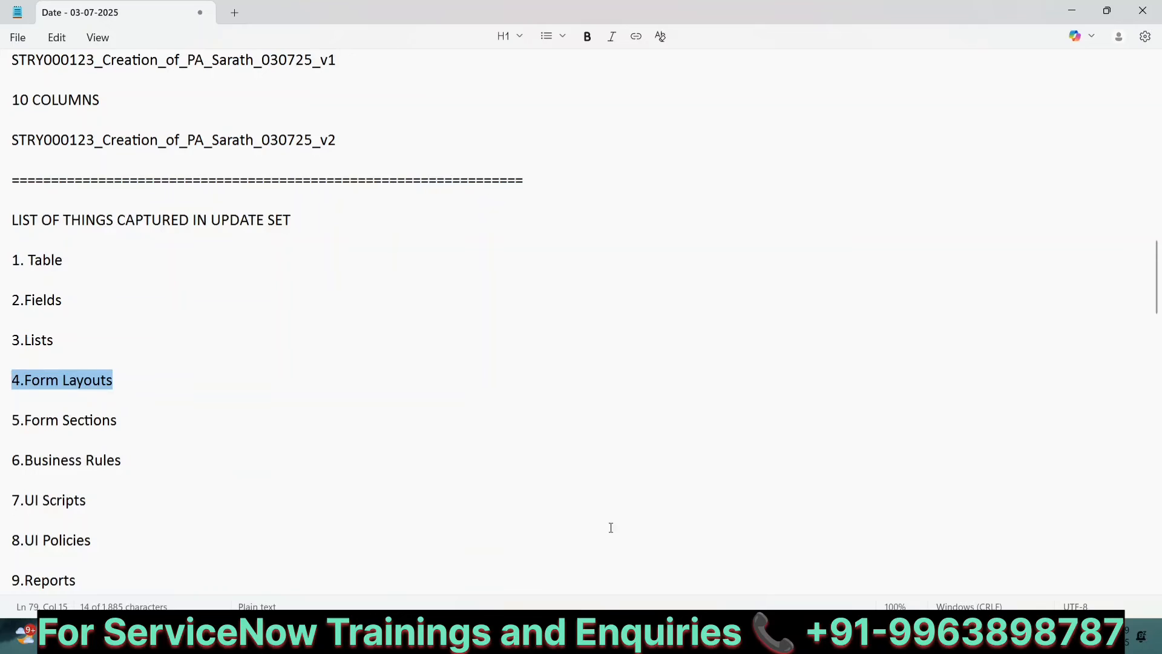
{"action": "key", "text": "alt+Tab"}
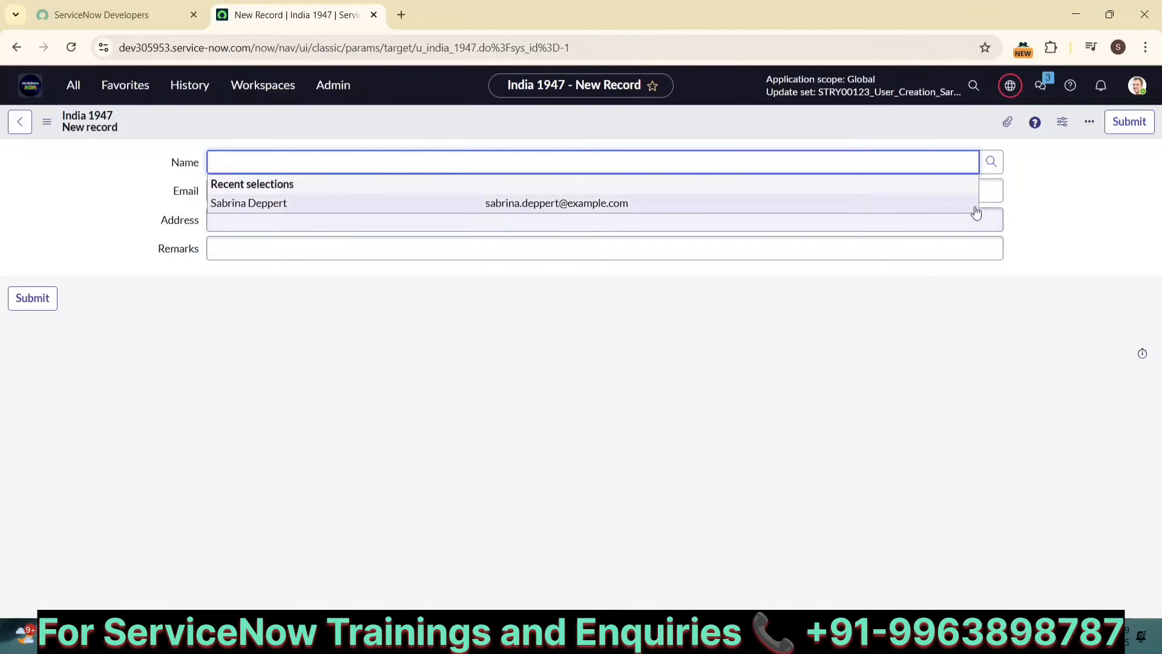
Step: Reopen the current update set from history and review its customer updates
{"action": "left_click", "coordinate": [1008, 85]}
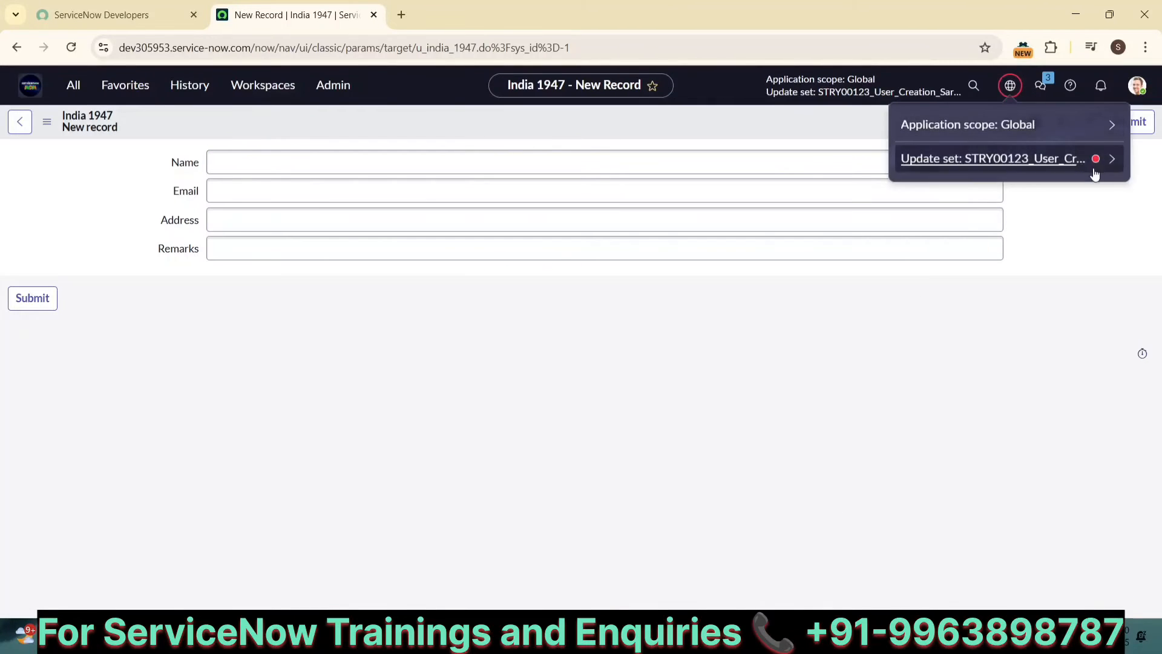
{"action": "left_click", "coordinate": [189, 95]}
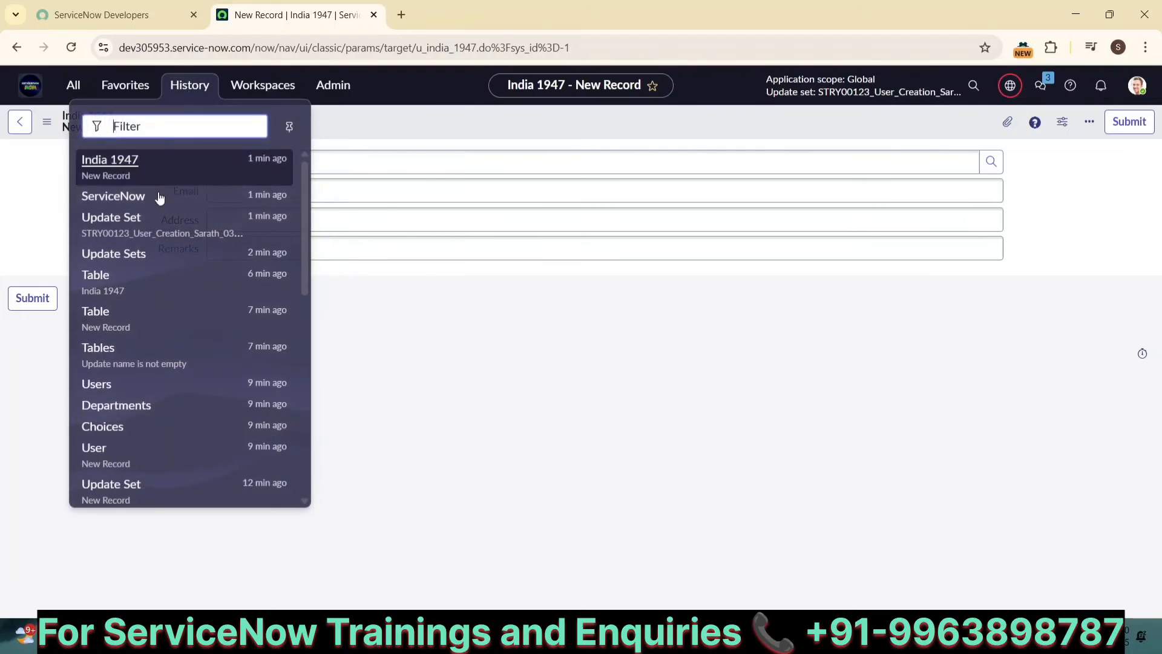
{"action": "left_click", "coordinate": [109, 224]}
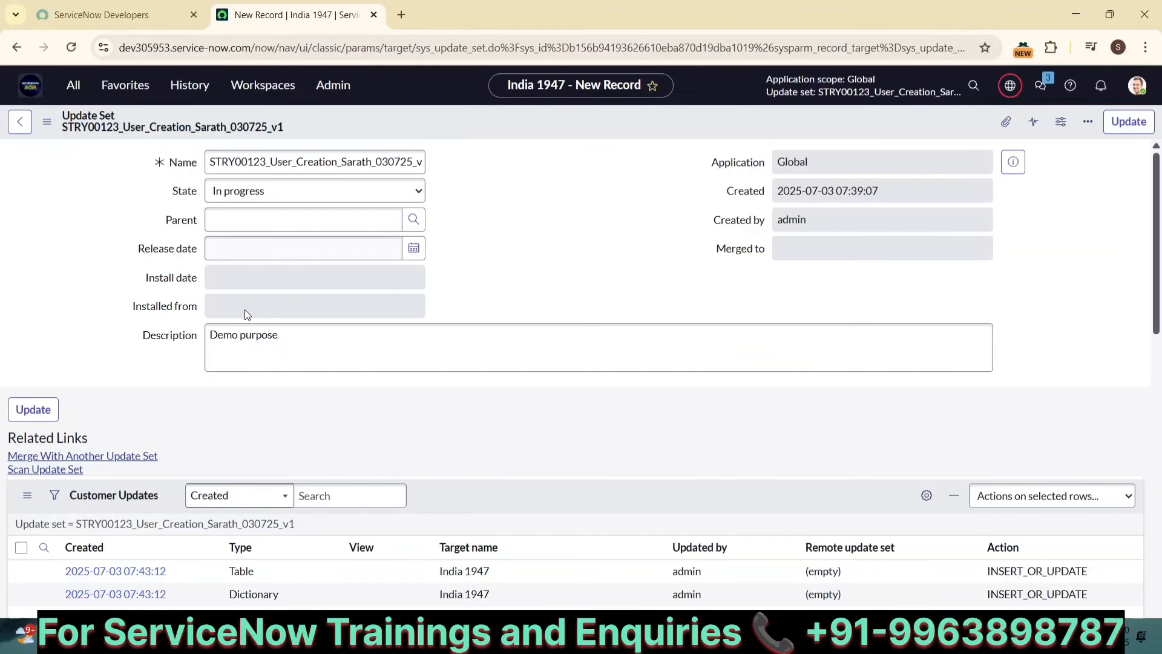
{"action": "scroll", "coordinate": [337, 354], "scroll_direction": "down", "scroll_amount": 4}
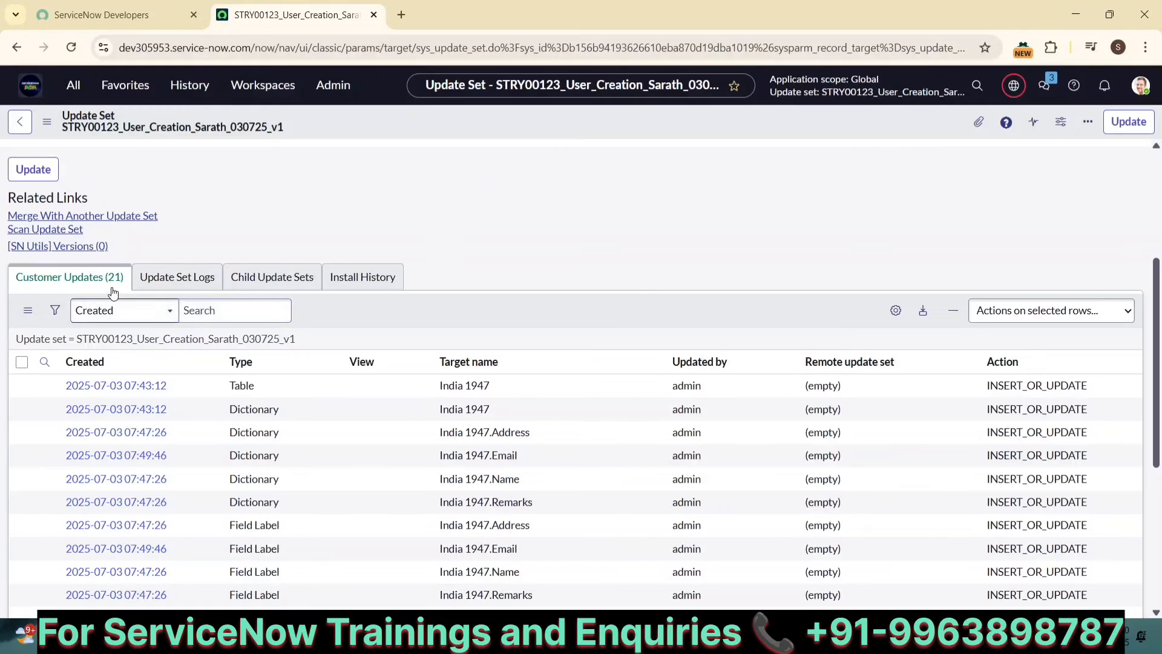
{"action": "scroll", "coordinate": [501, 249], "scroll_direction": "down", "scroll_amount": 1}
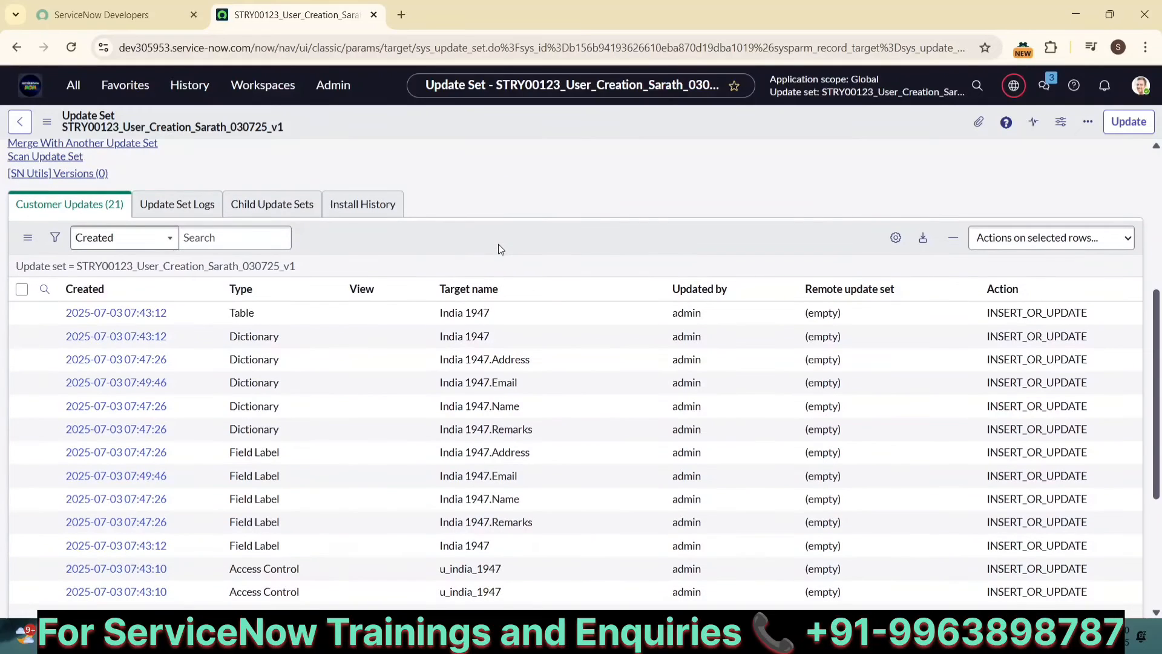
{"action": "scroll", "coordinate": [498, 245], "scroll_direction": "up", "scroll_amount": 5}
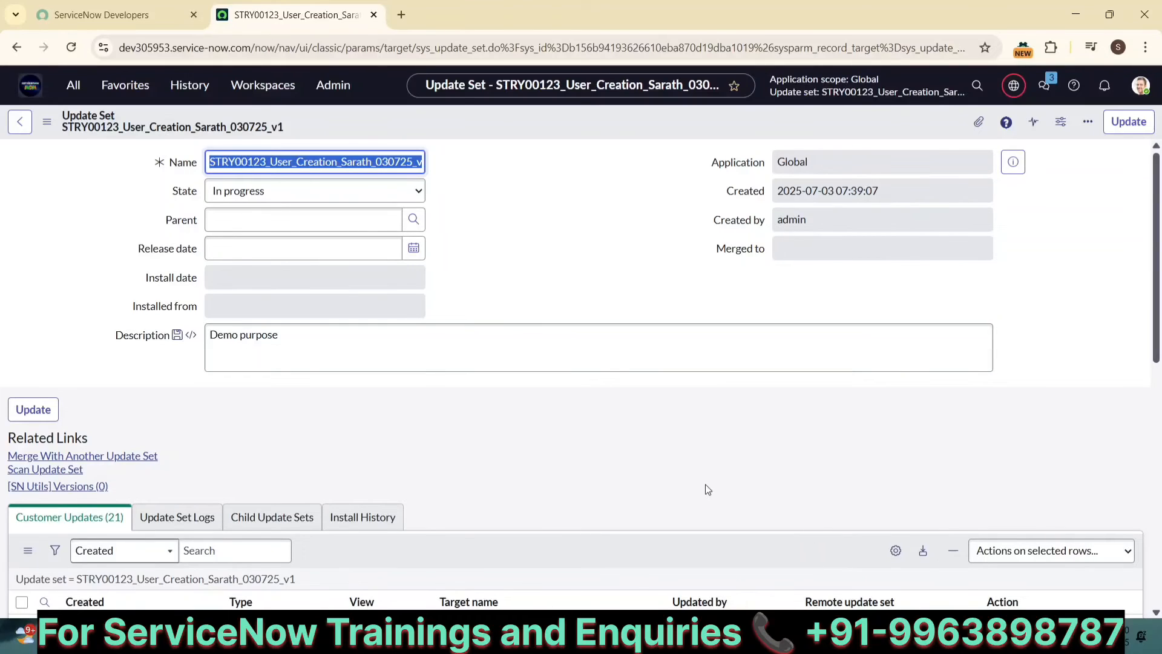
Step: Review the notes on update set creation in the text editor
{"action": "left_click", "coordinate": [570, 227]}
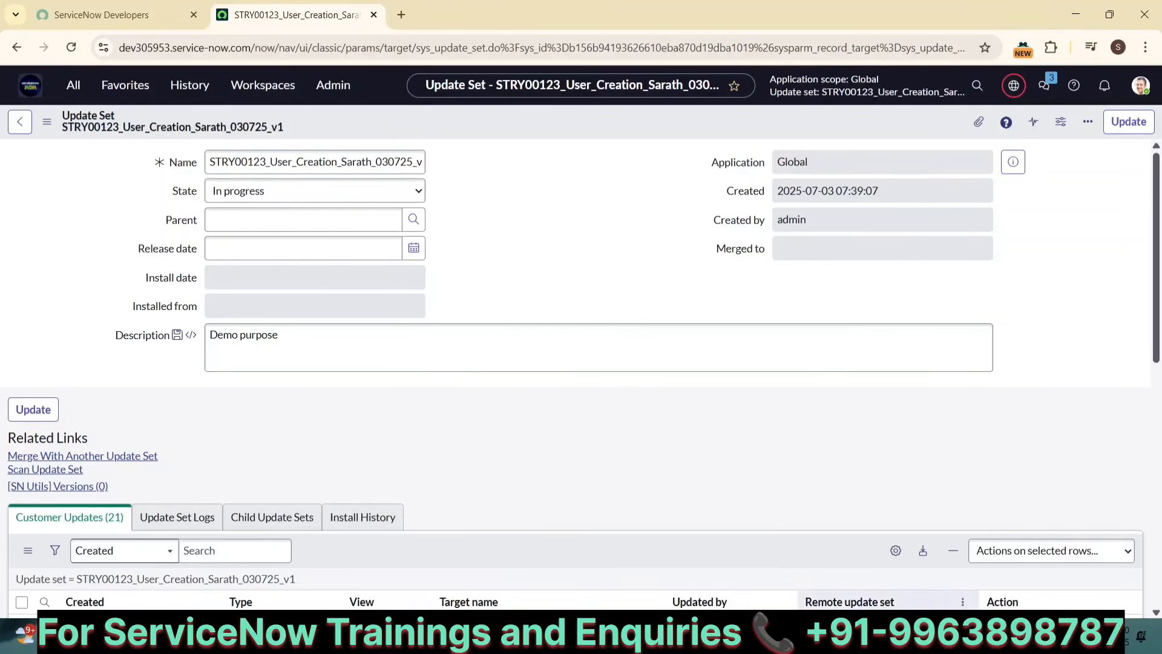
{"action": "key", "text": "alt+Tab"}
{"action": "scroll", "coordinate": [275, 416], "scroll_direction": "down", "scroll_amount": 8}
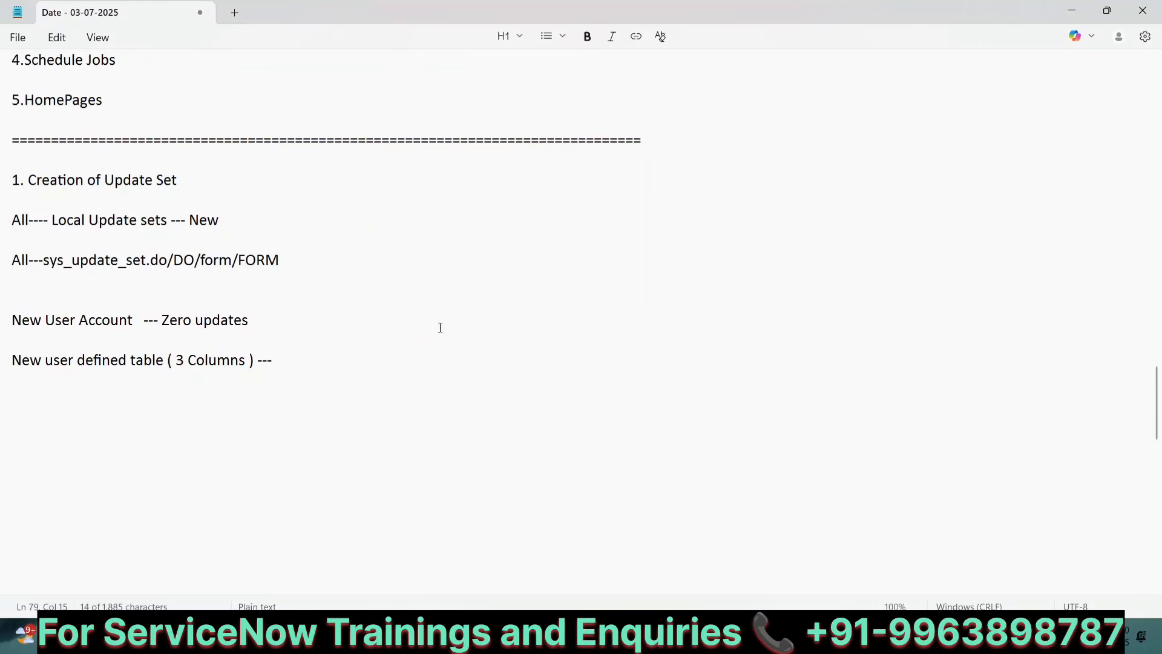
{"action": "left_click", "coordinate": [781, 634]}
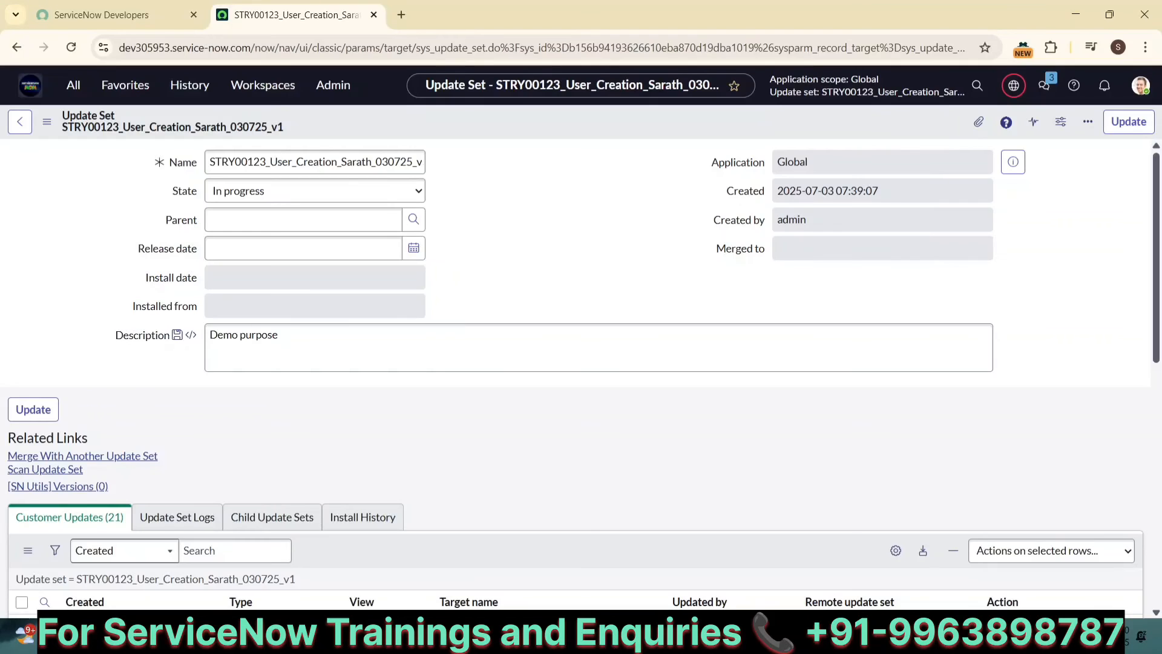
Step: Set the update set's State to Complete and save the record
{"action": "double_click", "coordinate": [271, 160]}
{"action": "left_click", "coordinate": [308, 199]}
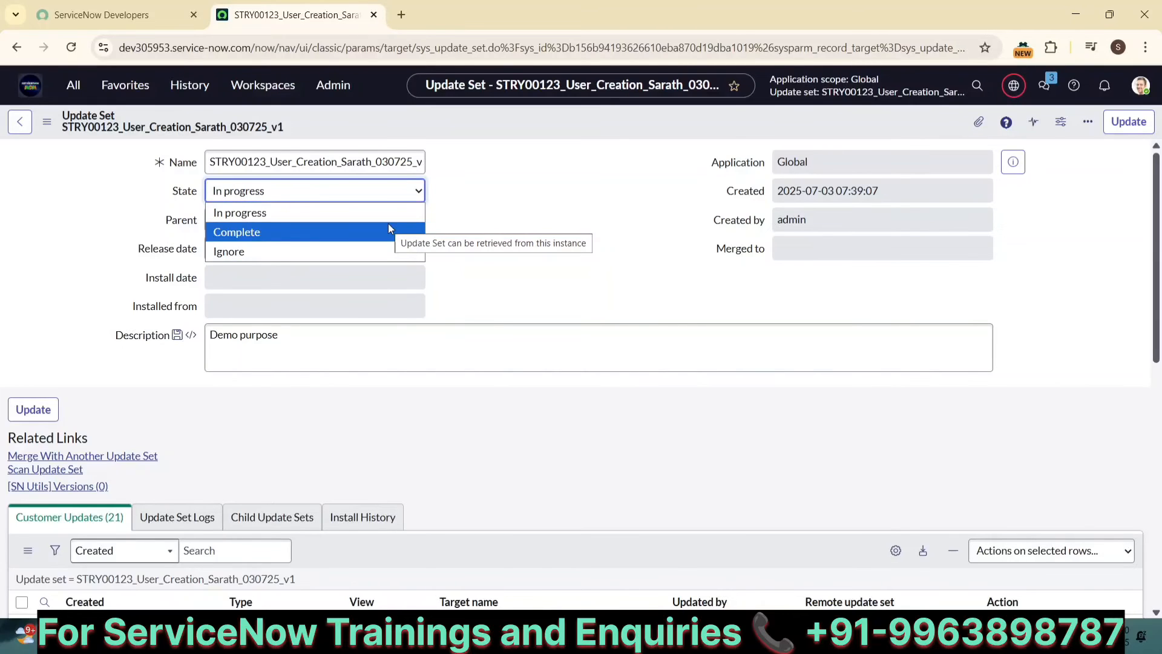
{"action": "left_click", "coordinate": [340, 232]}
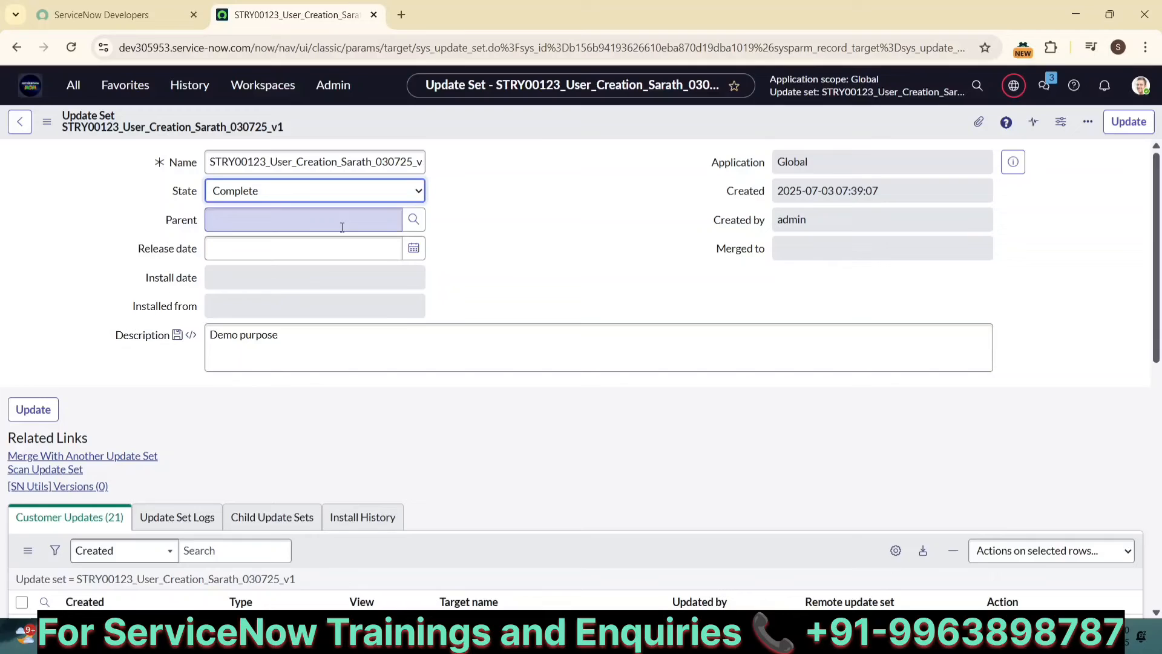
{"action": "right_click", "coordinate": [542, 123]}
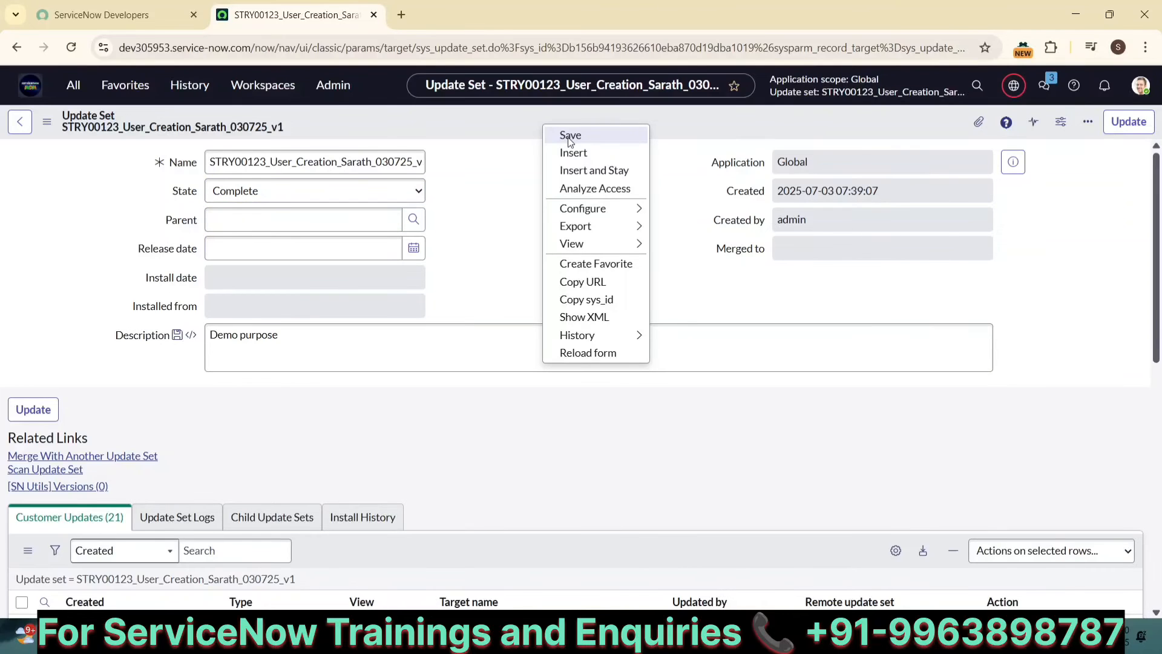
{"action": "left_click", "coordinate": [569, 136]}
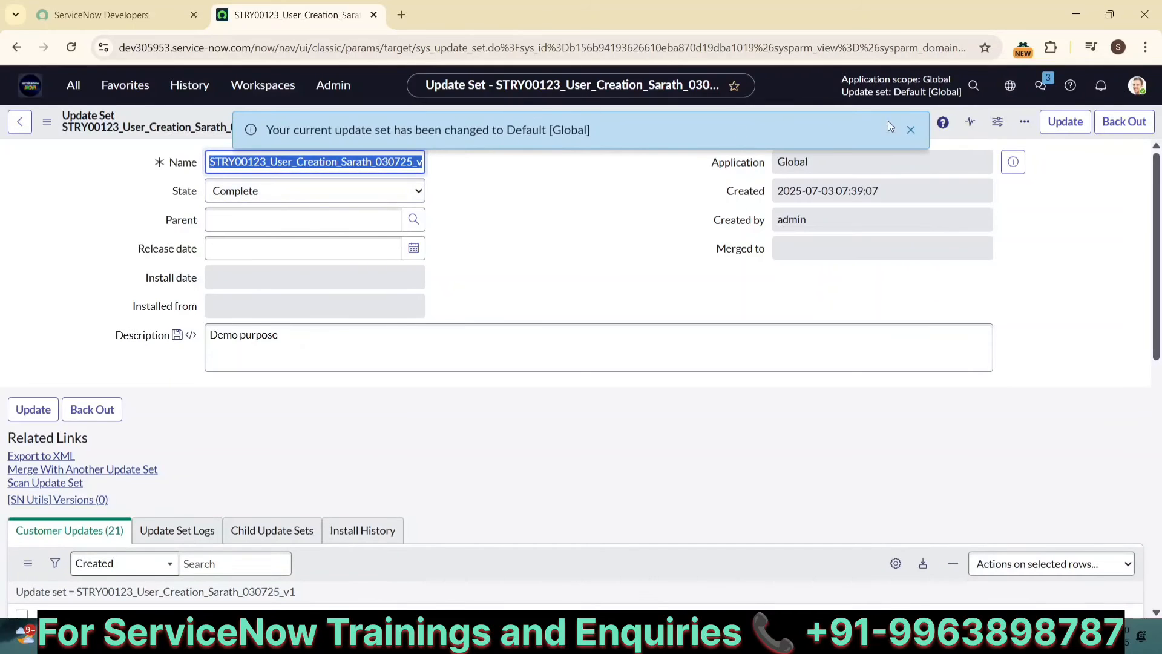
{"action": "left_click", "coordinate": [910, 130]}
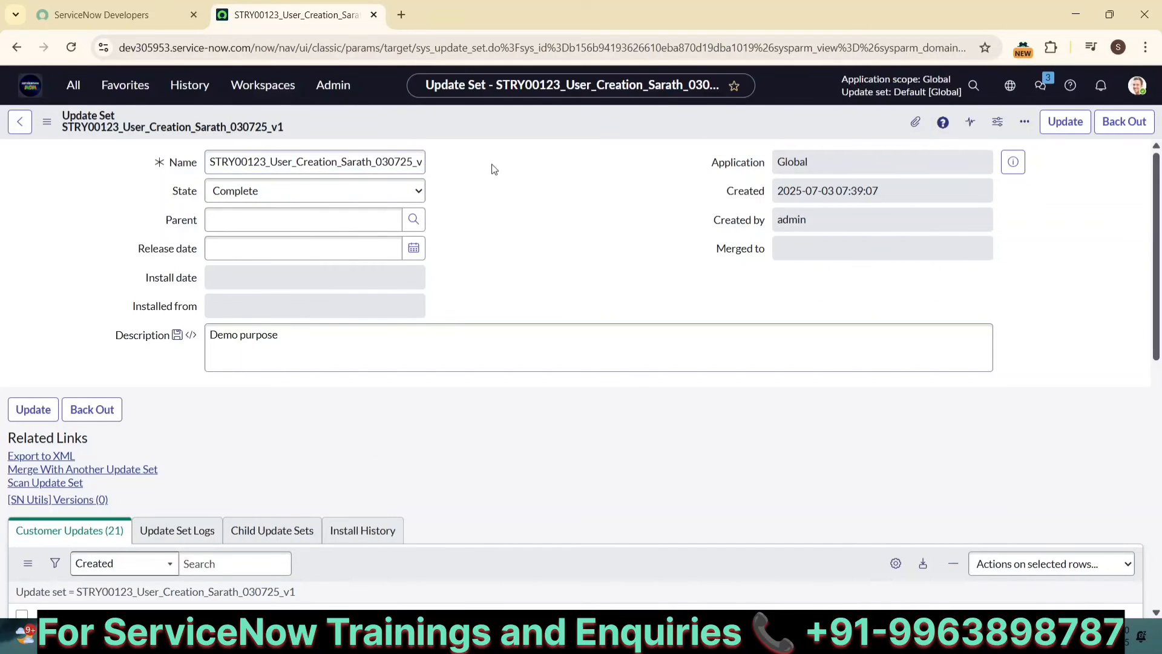
Step: Check the current update set in the picker and review the completed set's customer updates
{"action": "double_click", "coordinate": [228, 171]}
{"action": "left_click", "coordinate": [1009, 85]}
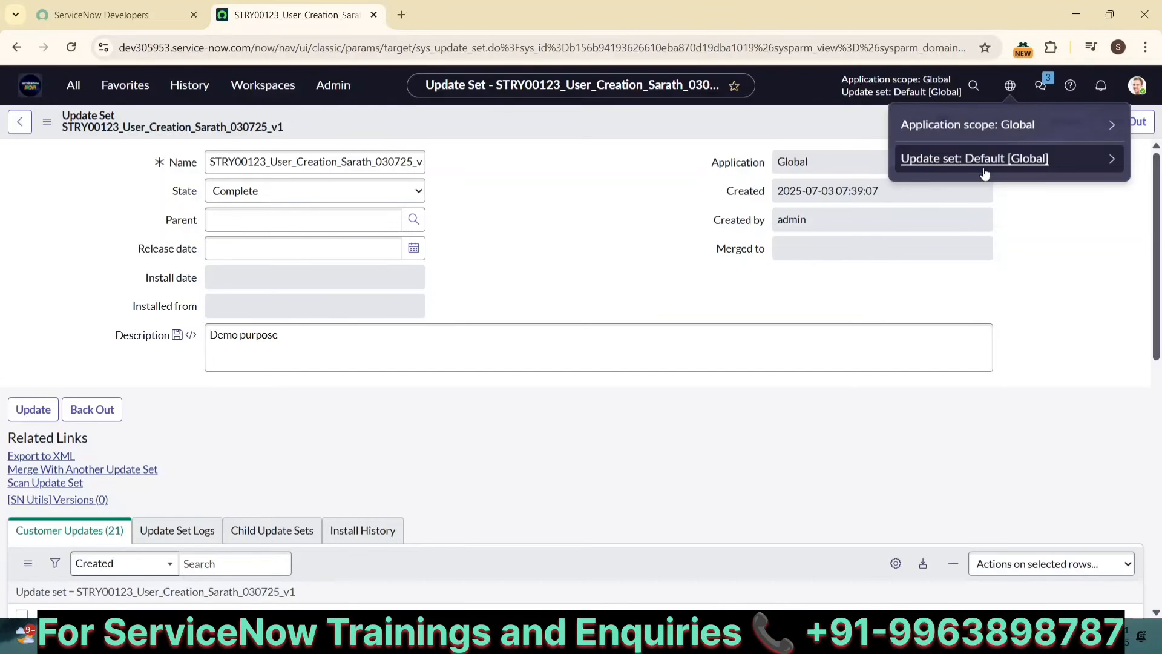
{"action": "scroll", "coordinate": [630, 381], "scroll_direction": "down", "scroll_amount": 5}
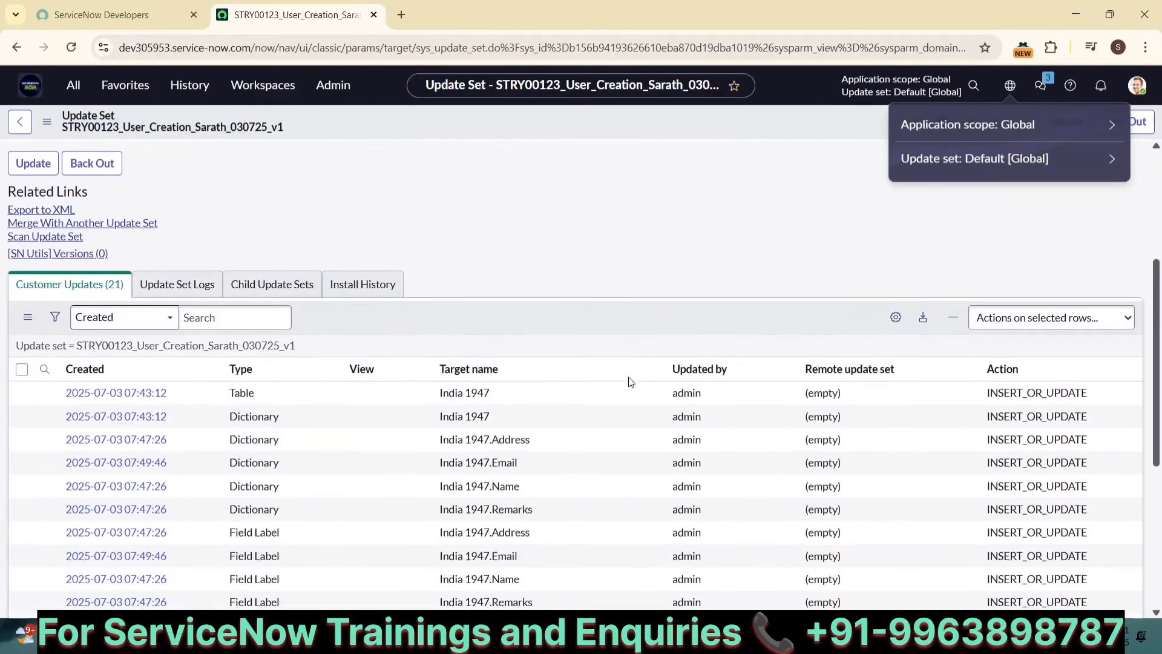
{"action": "scroll", "coordinate": [246, 344], "scroll_direction": "down", "scroll_amount": 4}
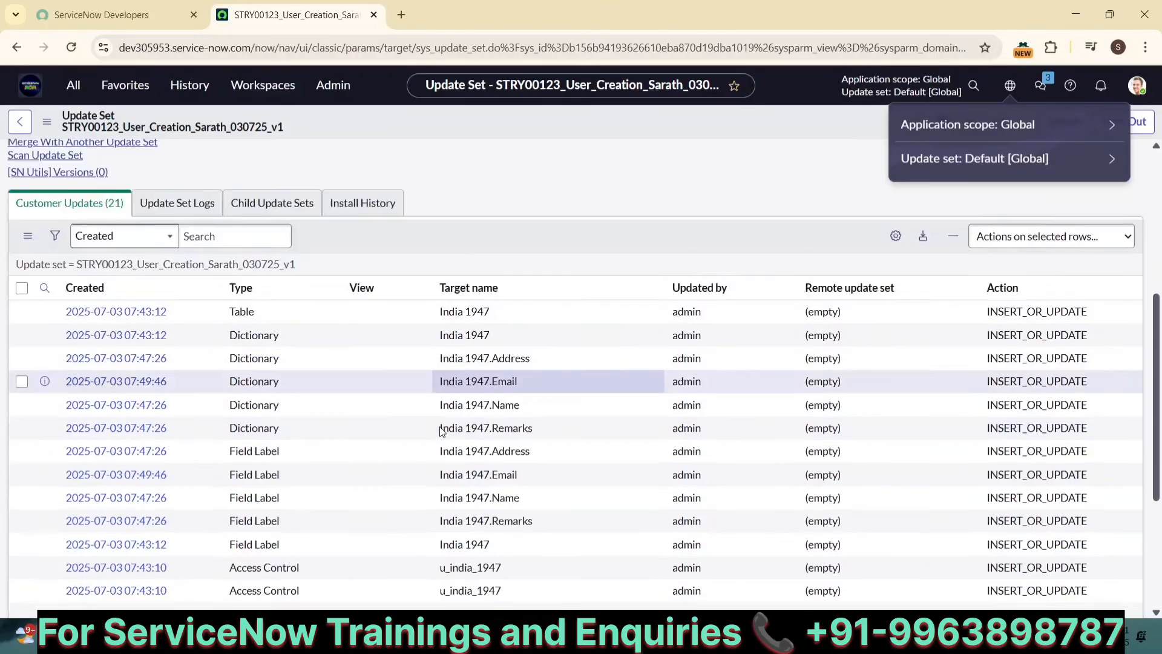
{"action": "scroll", "coordinate": [439, 426], "scroll_direction": "up", "scroll_amount": 8}
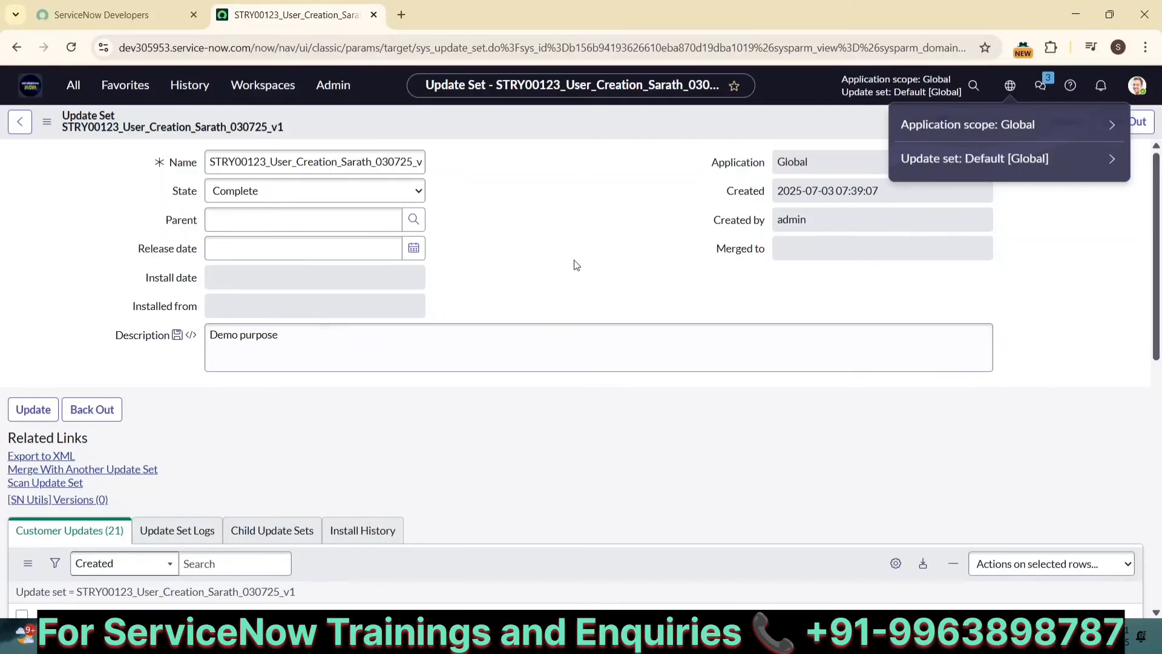
{"action": "left_click", "coordinate": [490, 211]}
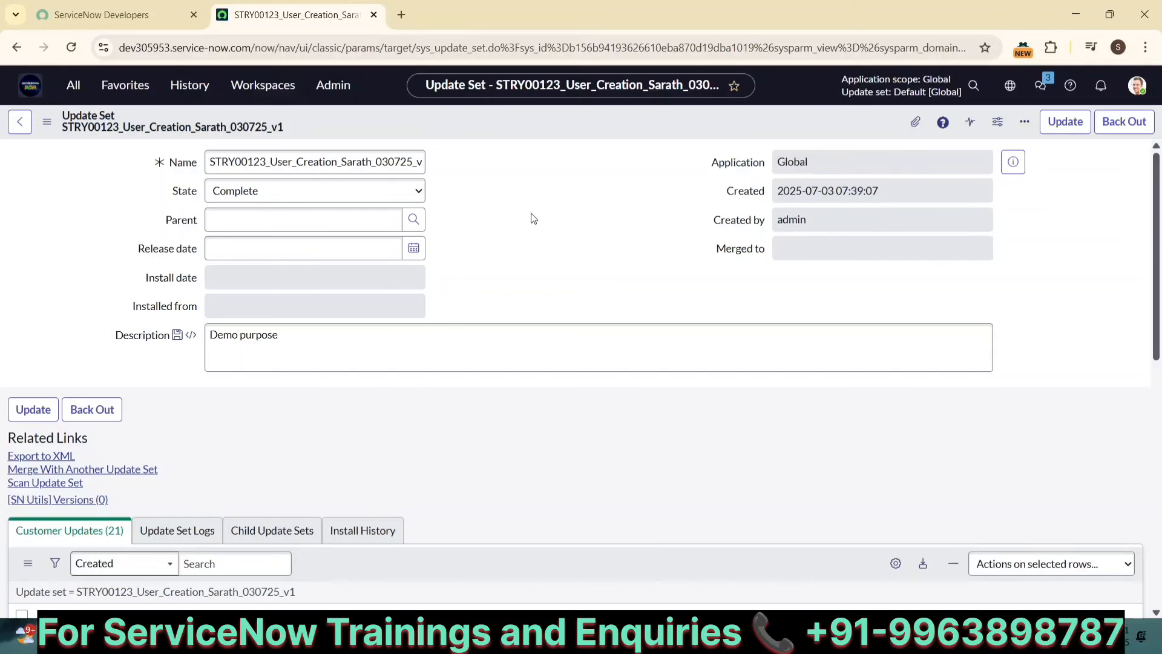
{"action": "scroll", "coordinate": [531, 213], "scroll_direction": "down", "scroll_amount": 2}
{"action": "mouse_move", "coordinate": [817, 640]}
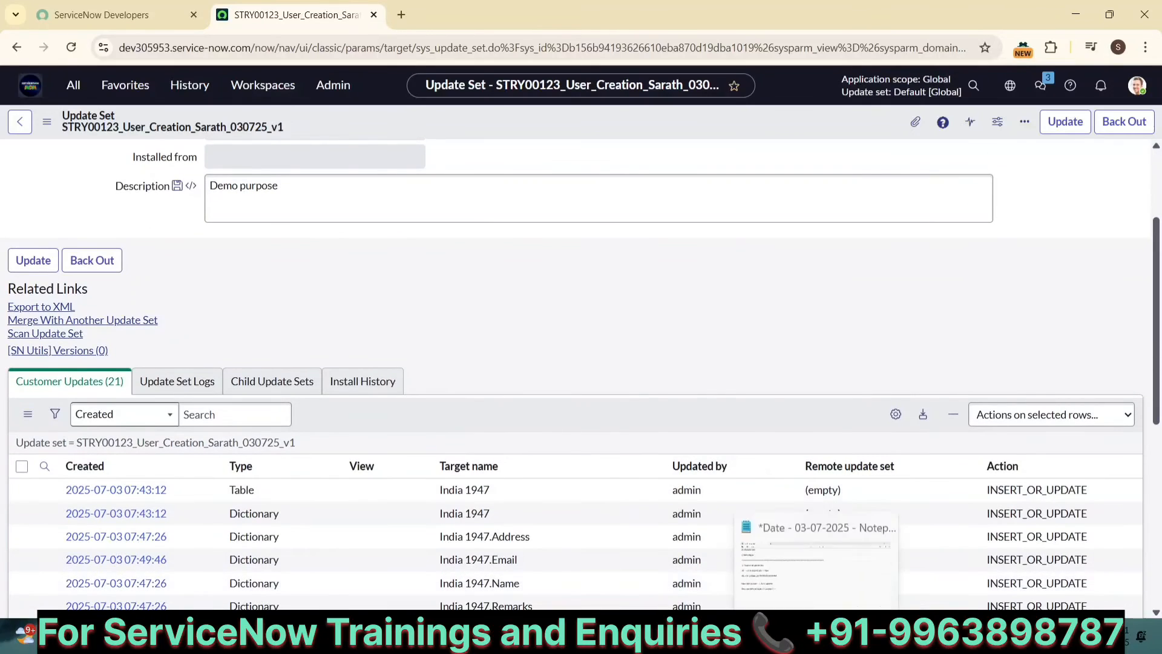
Step: Switch to the notes and add a line of asterisks as a section separator, followed by blank lines
{"action": "left_click", "coordinate": [787, 557]}
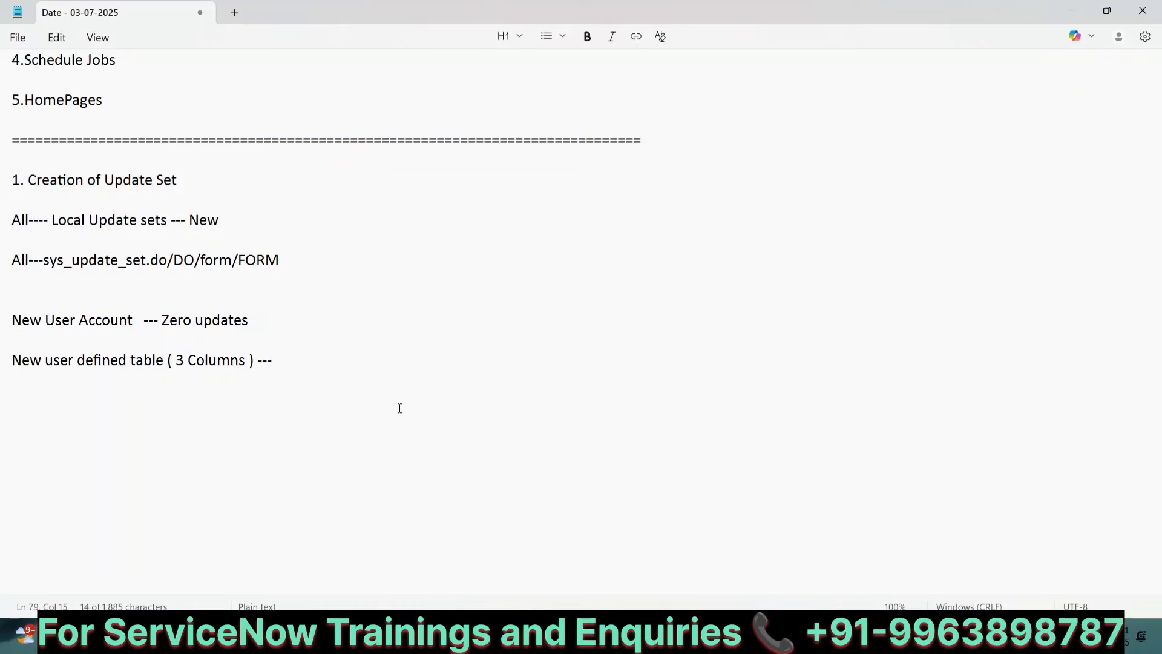
{"action": "left_click", "coordinate": [126, 422]}
{"action": "type", "text": "*******************************************"}
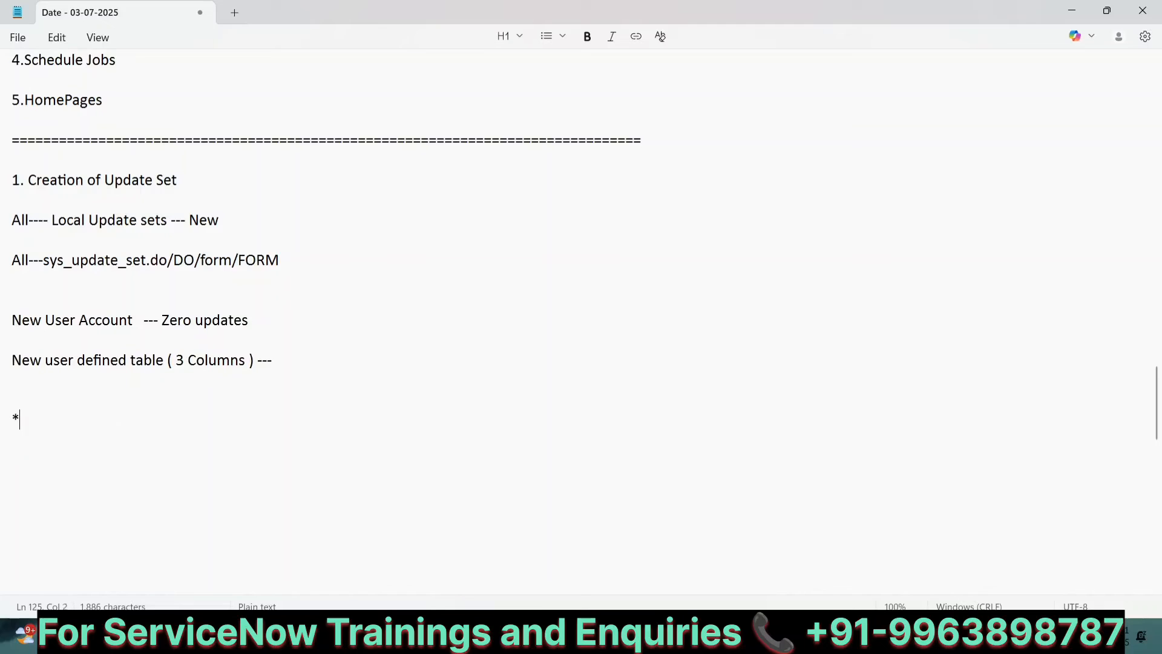
{"action": "type", "text": "********************************"}
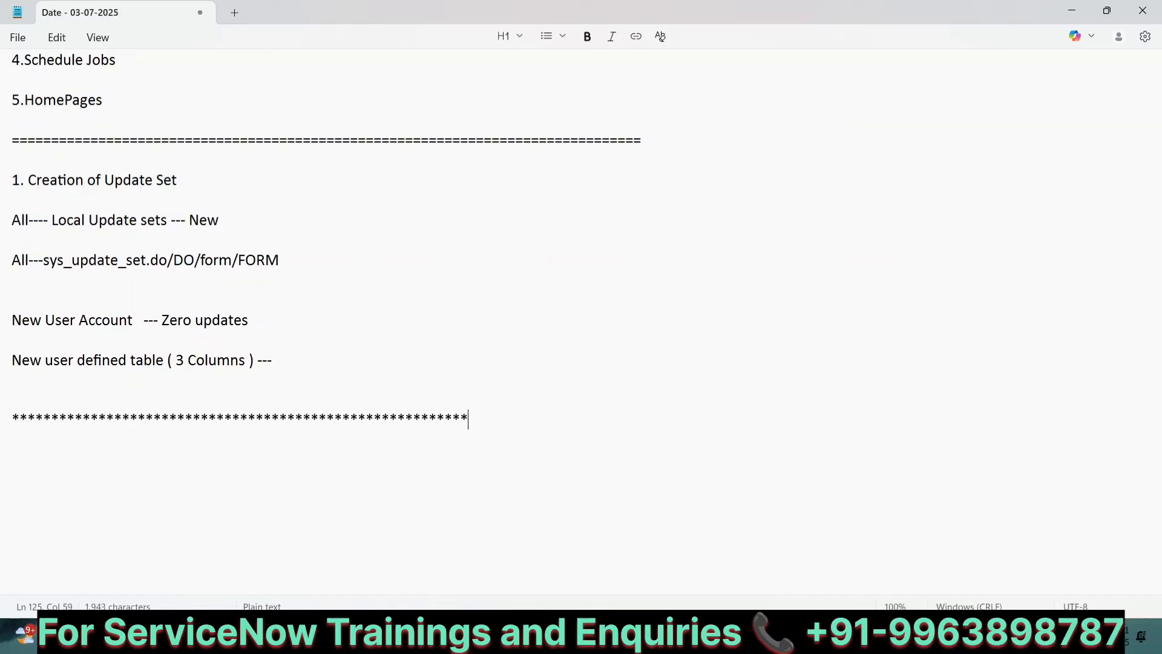
{"action": "key", "text": "Return"}
{"action": "key", "text": "Return"}
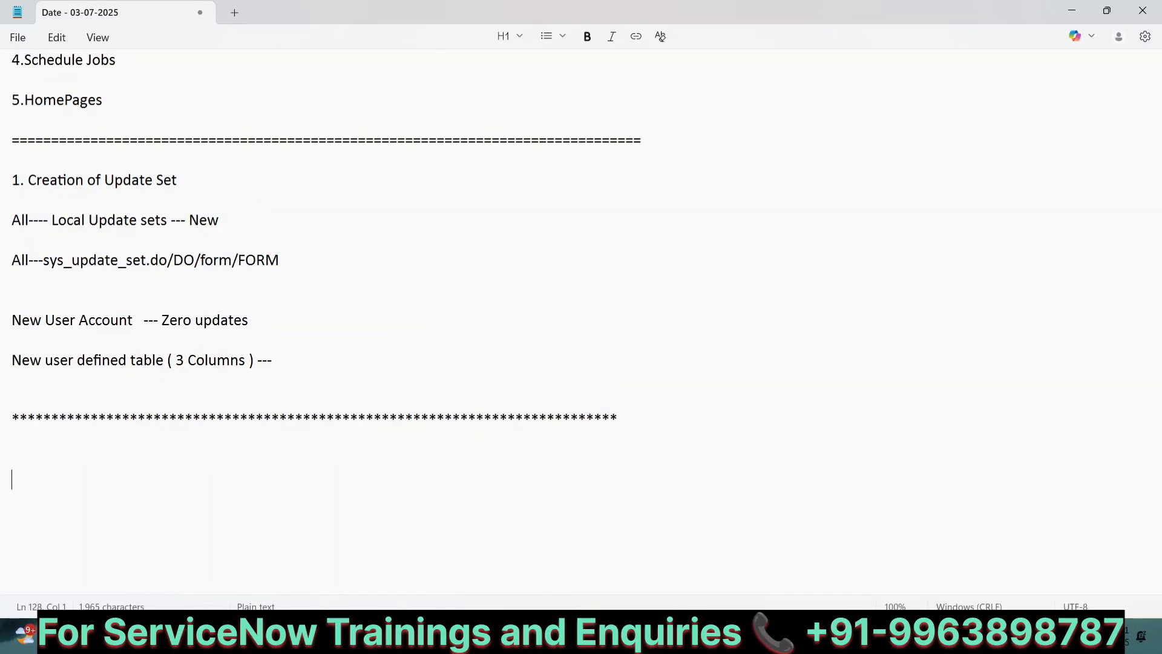
{"action": "key", "text": "Return"}
{"action": "key", "text": "Return"}
{"action": "key", "text": "Return"}
{"action": "key", "text": "Return"}
{"action": "key", "text": "Return"}
{"action": "key", "text": "Return"}
{"action": "key", "text": "Return"}
{"action": "key", "text": "Return"}
{"action": "key", "text": "Return"}
{"action": "key", "text": "Return"}
{"action": "key", "text": "Return"}
{"action": "key", "text": "Return"}
{"action": "key", "text": "Return"}
{"action": "key", "text": "Return"}
{"action": "key", "text": "Return"}
{"action": "key", "text": "Return"}
{"action": "key", "text": "Return"}
{"action": "key", "text": "Return"}
{"action": "key", "text": "Return"}
{"action": "key", "text": "Return"}
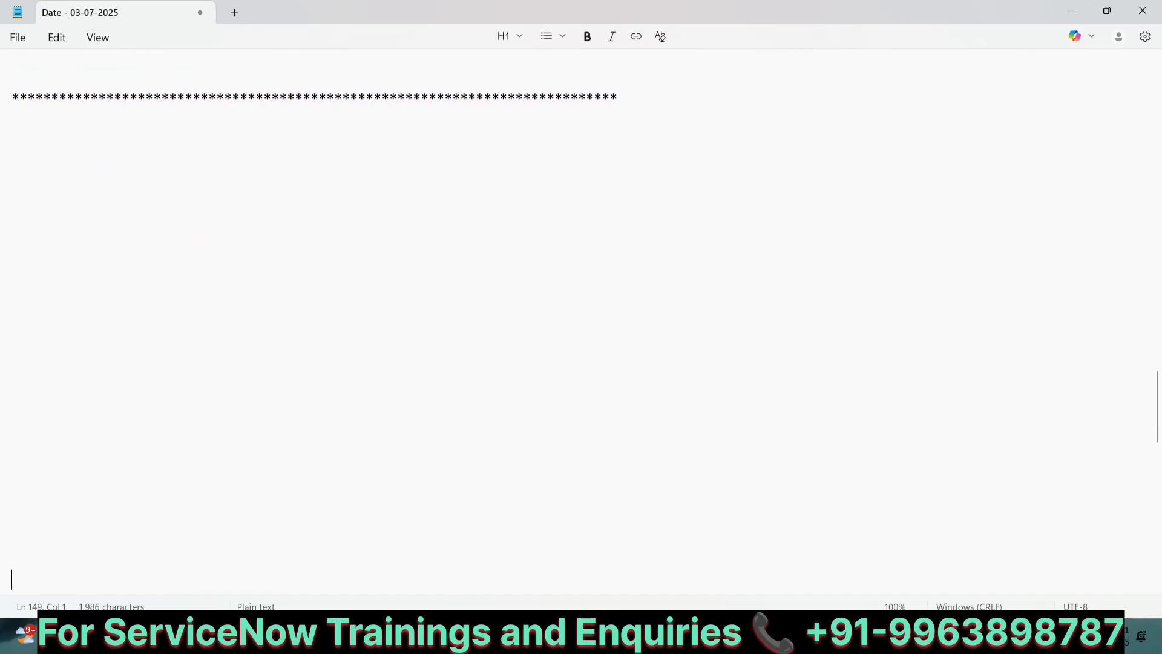
Step: Add the heading "2 Ways to Promote an Update Set" to the notes
{"action": "left_click", "coordinate": [39, 139]}
{"action": "type", "text": "2"}
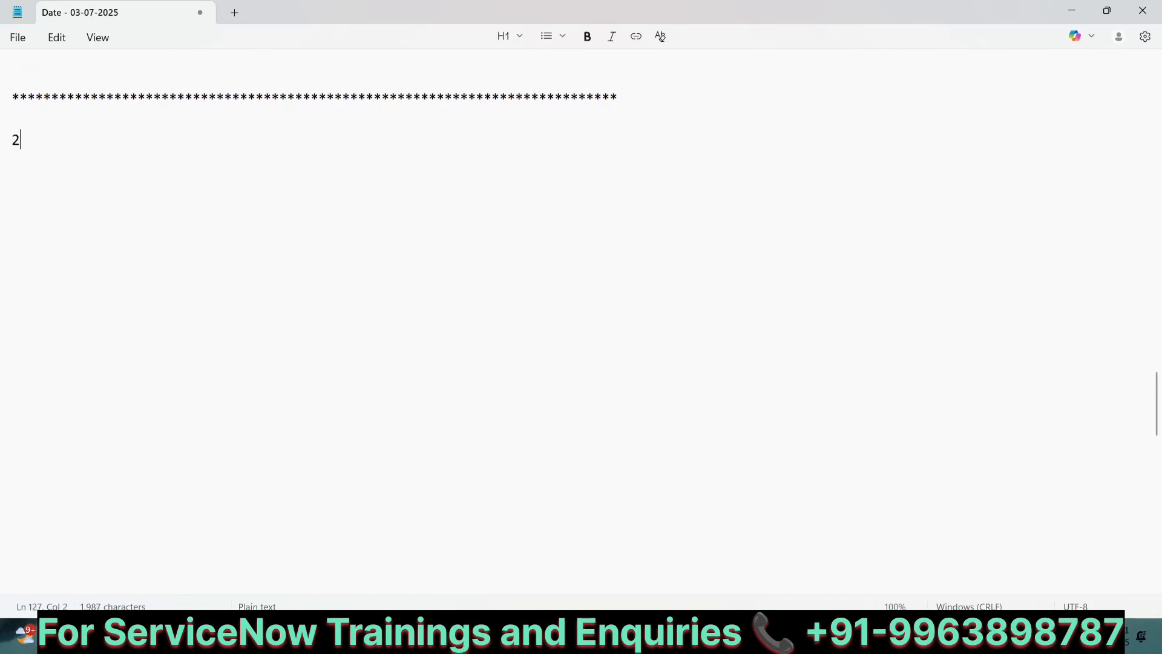
{"action": "type", "text": " Ways to Promote "}
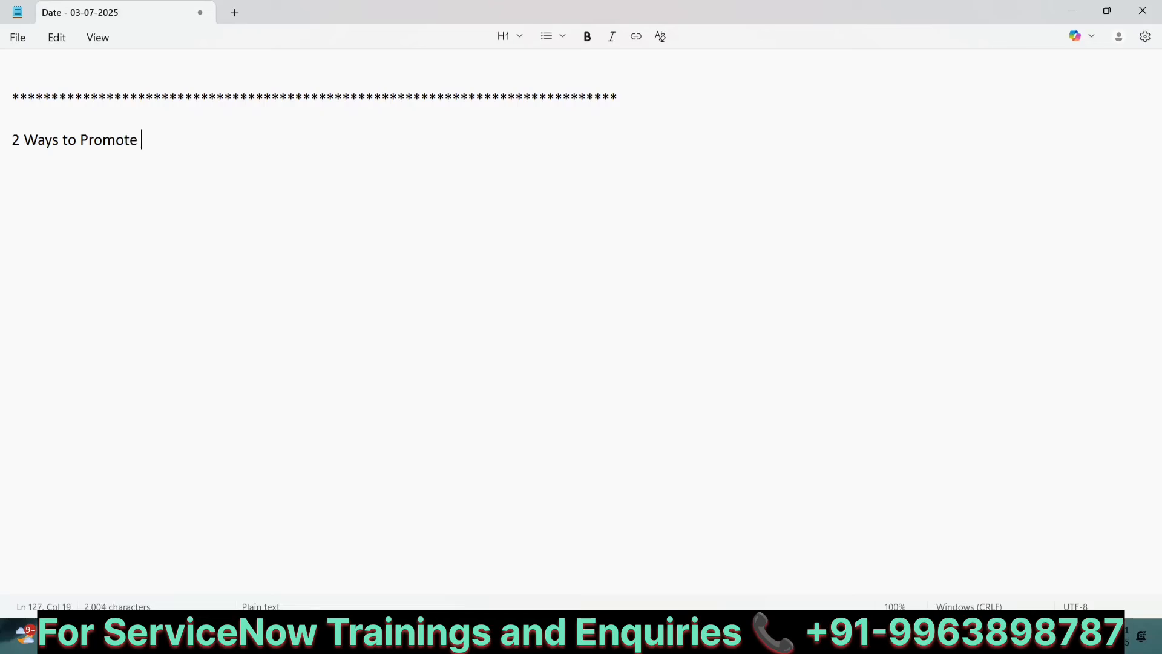
{"action": "type", "text": "an Update"}
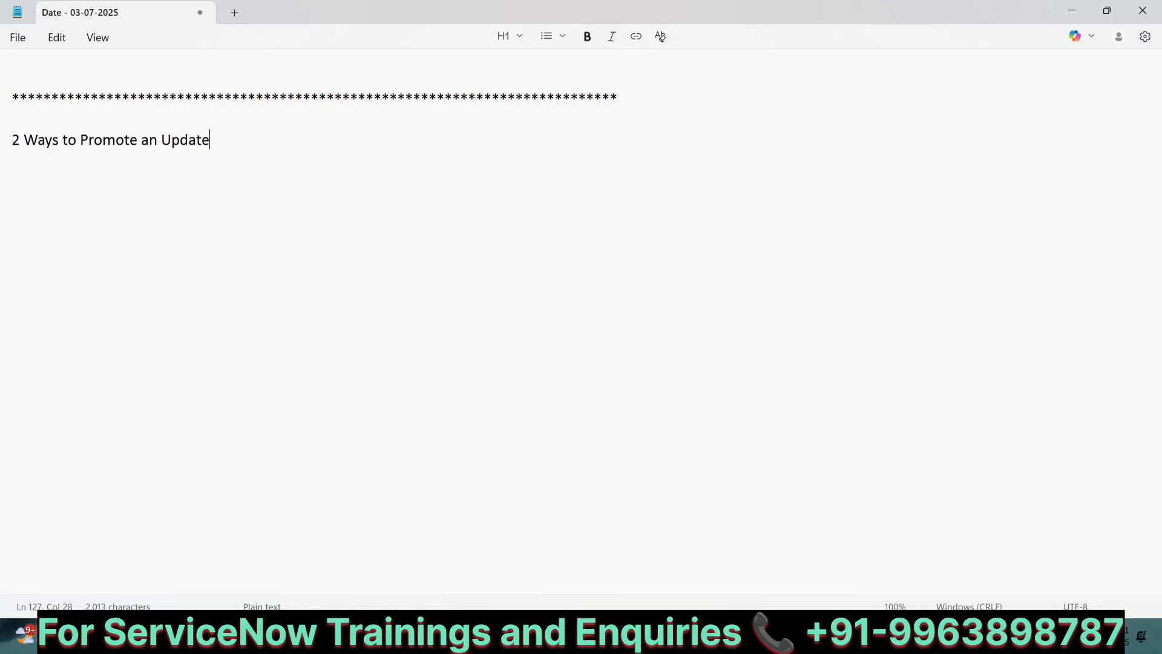
{"action": "type", "text": " Set"}
{"action": "key", "text": "Return"}
{"action": "key", "text": "Return"}
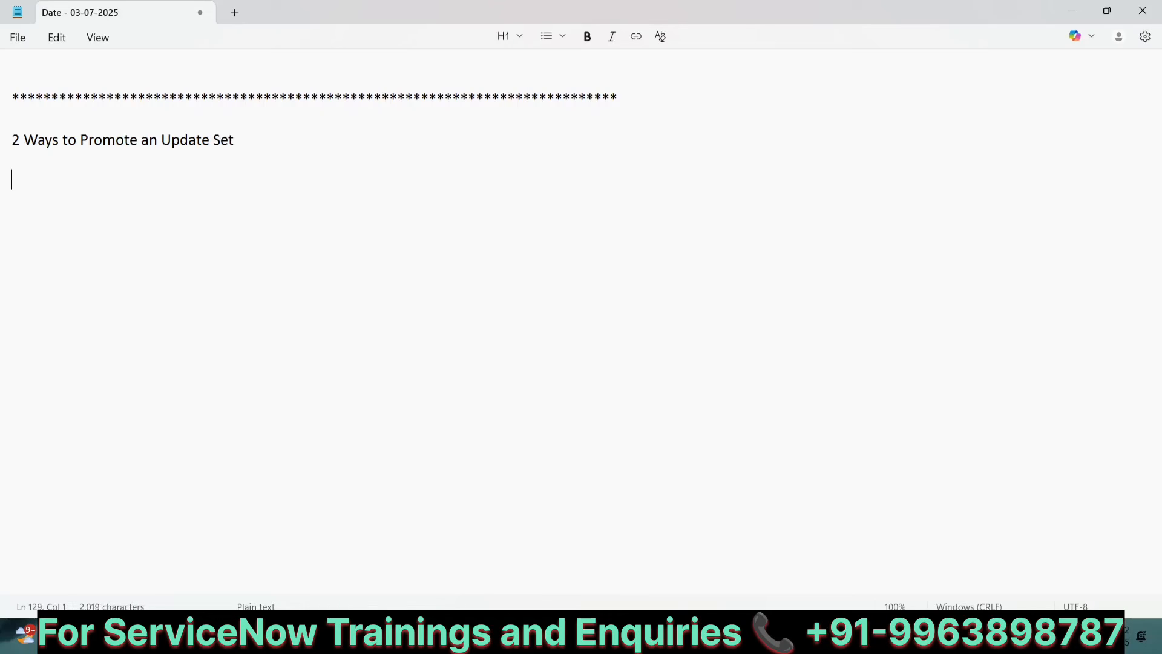
Step: List the two promotion methods beneath it: "1. Exporting XML file" and "2.Remote Instance"
{"action": "type", "text": "1. Exporti"}
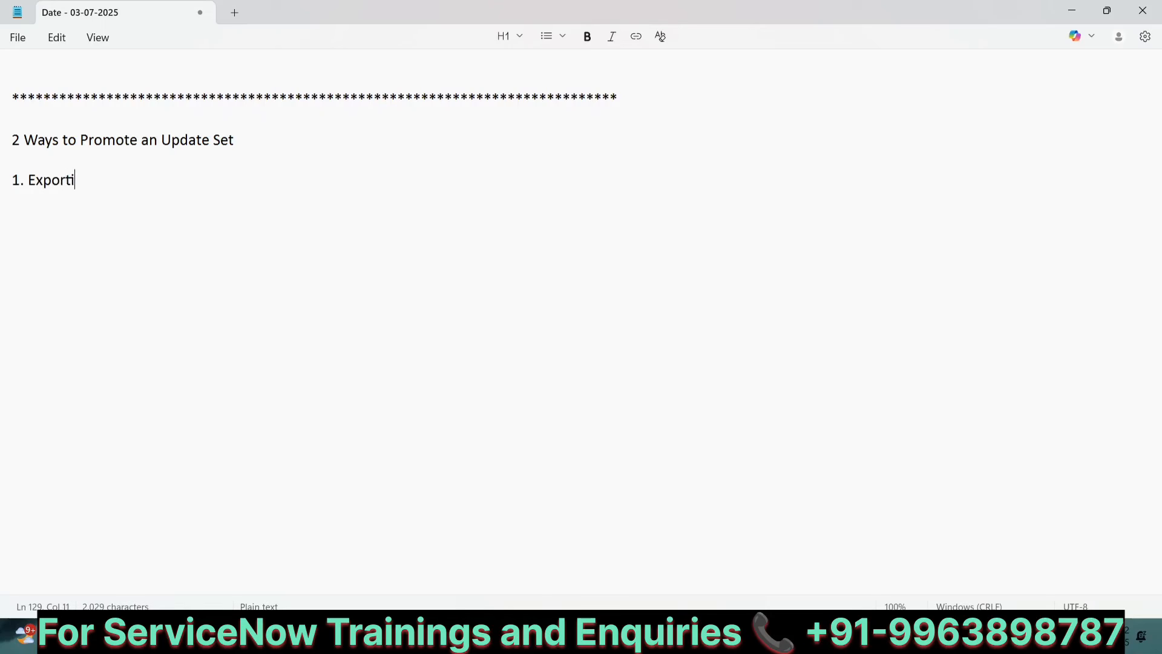
{"action": "type", "text": "ng XML file"}
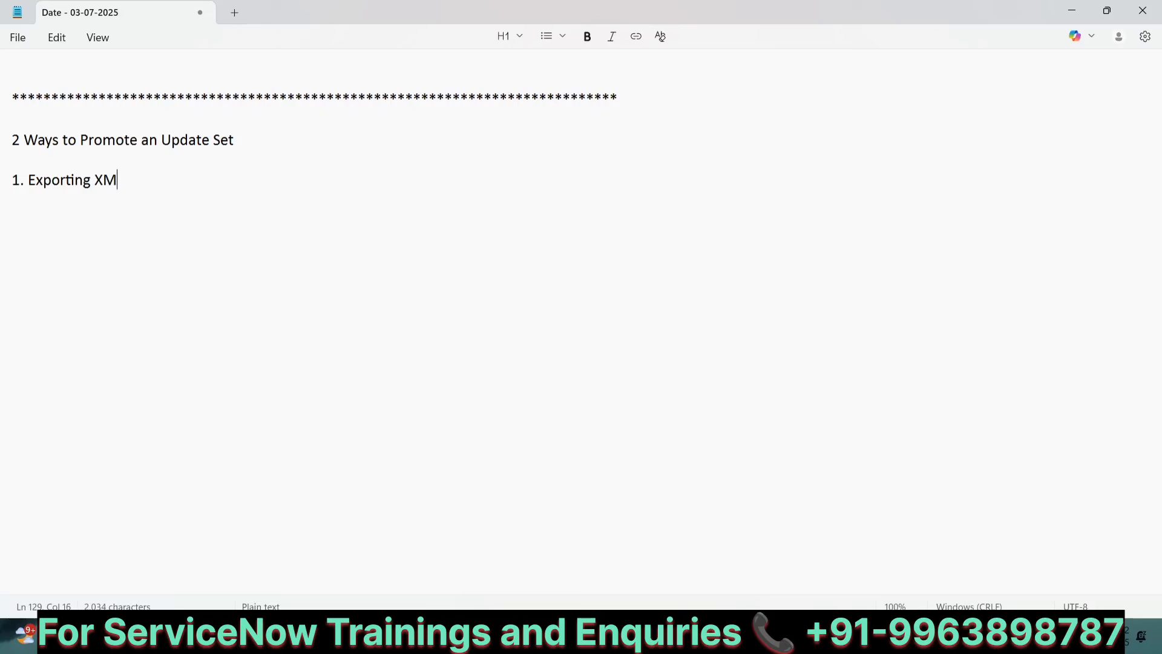
{"action": "key", "text": "Return"}
{"action": "key", "text": "Return"}
{"action": "key", "text": "Return"}
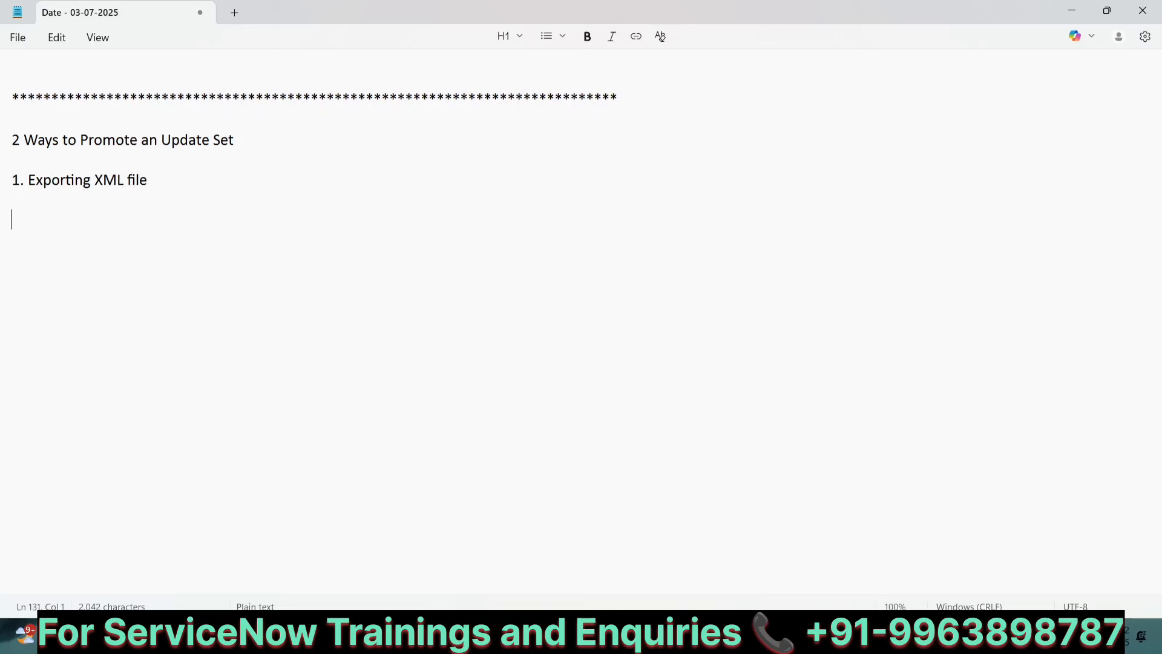
{"action": "type", "text": "2.Remo"}
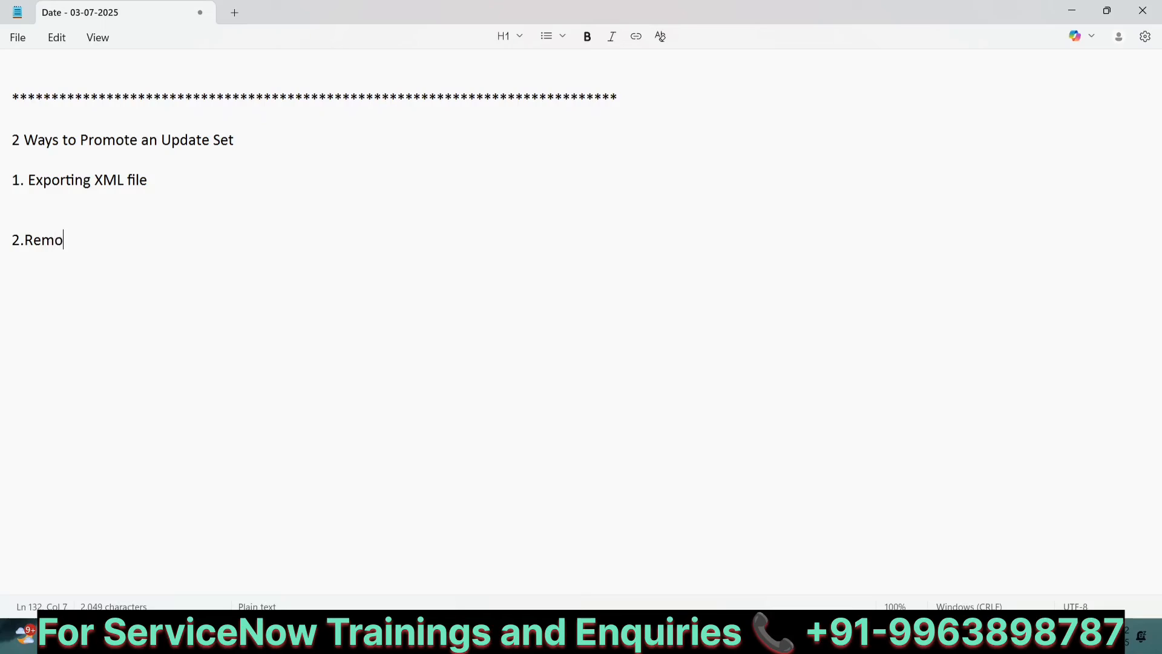
{"action": "type", "text": "te Access"}
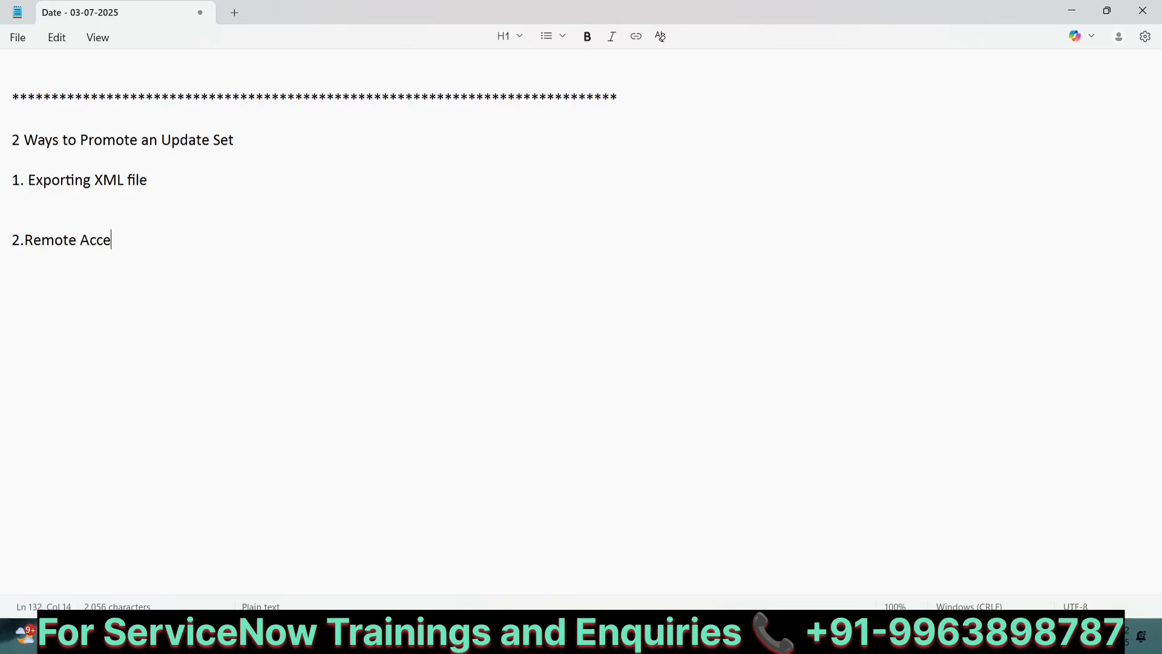
{"action": "key", "text": "BackSpace"}
{"action": "key", "text": "BackSpace"}
{"action": "key", "text": "BackSpace"}
{"action": "key", "text": "BackSpace"}
{"action": "key", "text": "BackSpace"}
{"action": "key", "text": "BackSpace"}
{"action": "type", "text": "Instnac"}
{"action": "key", "text": "BackSpace"}
{"action": "key", "text": "BackSpace"}
{"action": "key", "text": "BackSpace"}
{"action": "key", "text": "BackSpace"}
{"action": "type", "text": "tance"}
Step: Export the completed update set to XML and open the downloaded XML file
{"action": "left_click", "coordinate": [785, 634]}
{"action": "scroll", "coordinate": [296, 274], "scroll_direction": "up", "scroll_amount": 2}
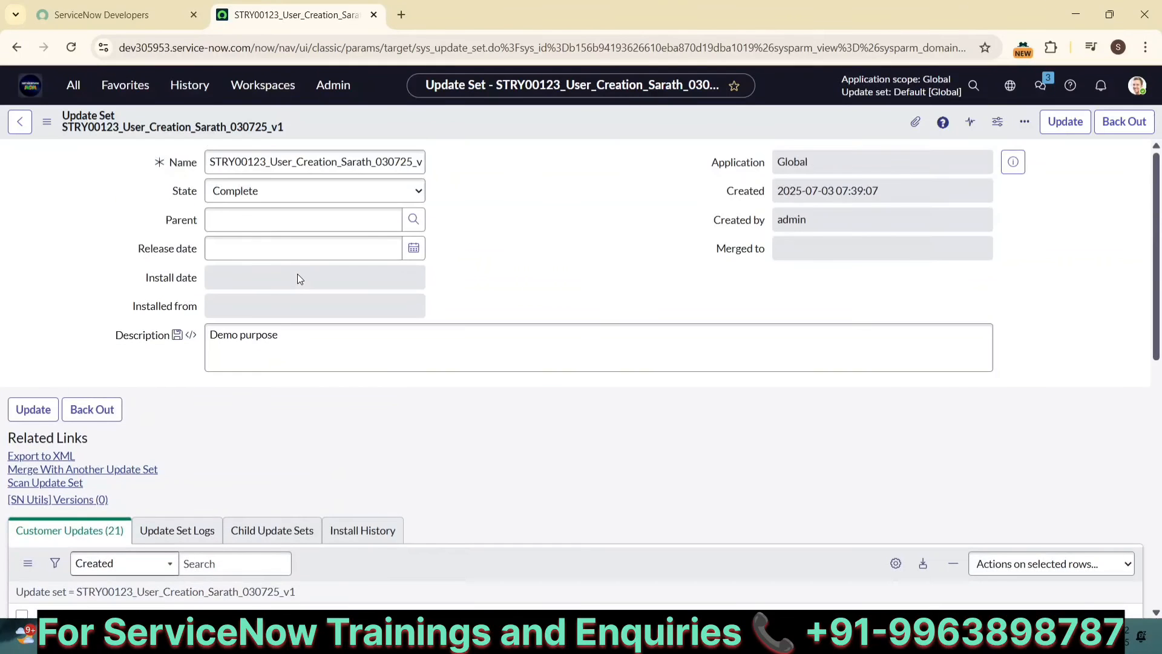
{"action": "scroll", "coordinate": [297, 274], "scroll_direction": "down", "scroll_amount": 2}
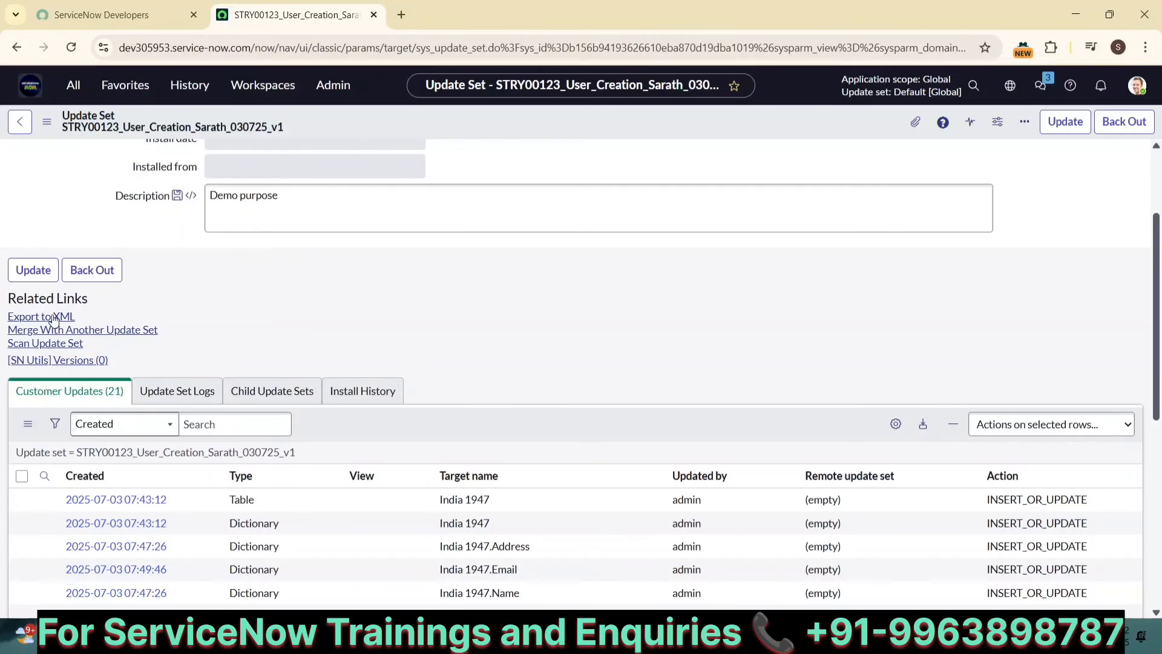
{"action": "scroll", "coordinate": [35, 322], "scroll_direction": "up", "scroll_amount": 3}
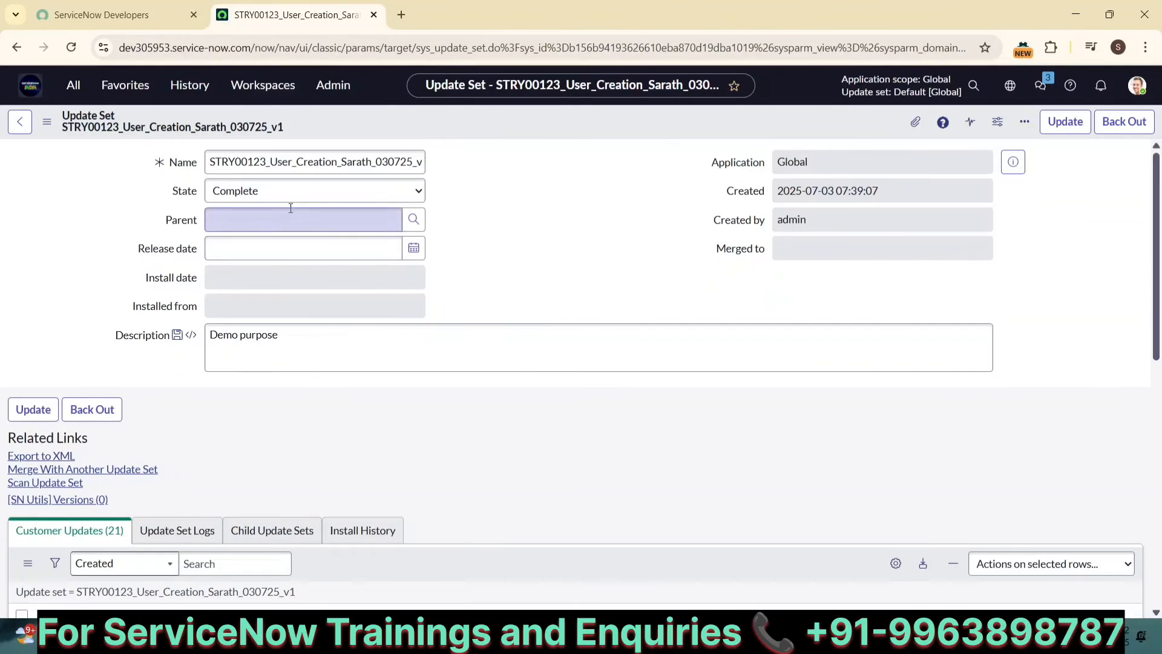
{"action": "scroll", "coordinate": [191, 337], "scroll_direction": "down", "scroll_amount": 2}
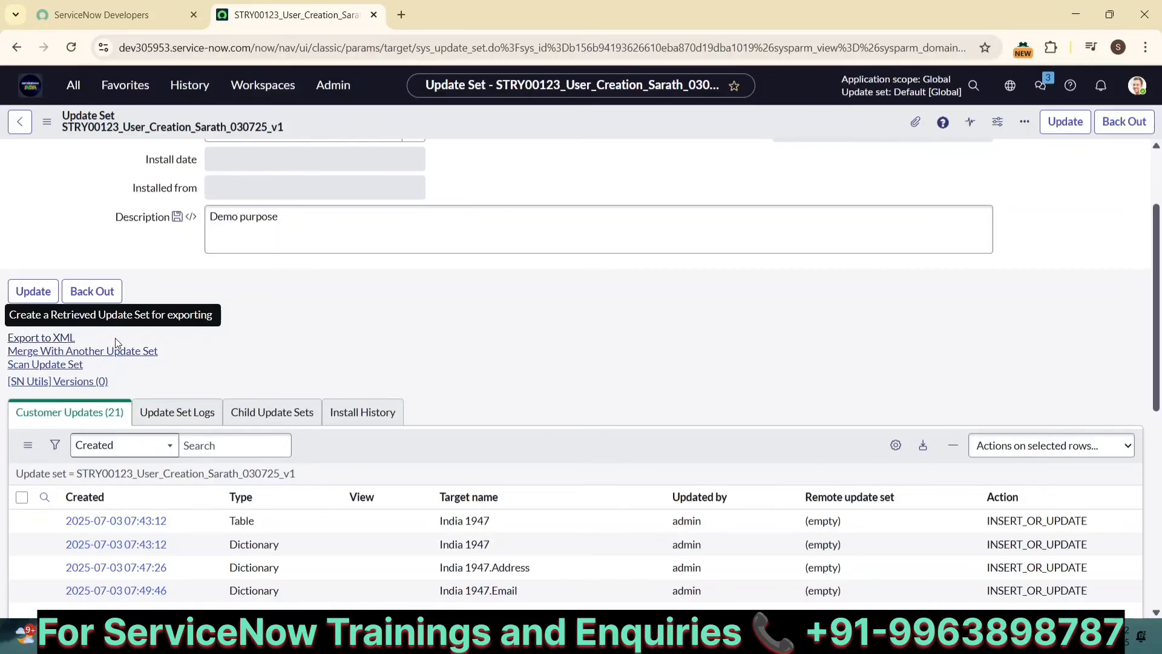
{"action": "scroll", "coordinate": [277, 342], "scroll_direction": "up", "scroll_amount": 2}
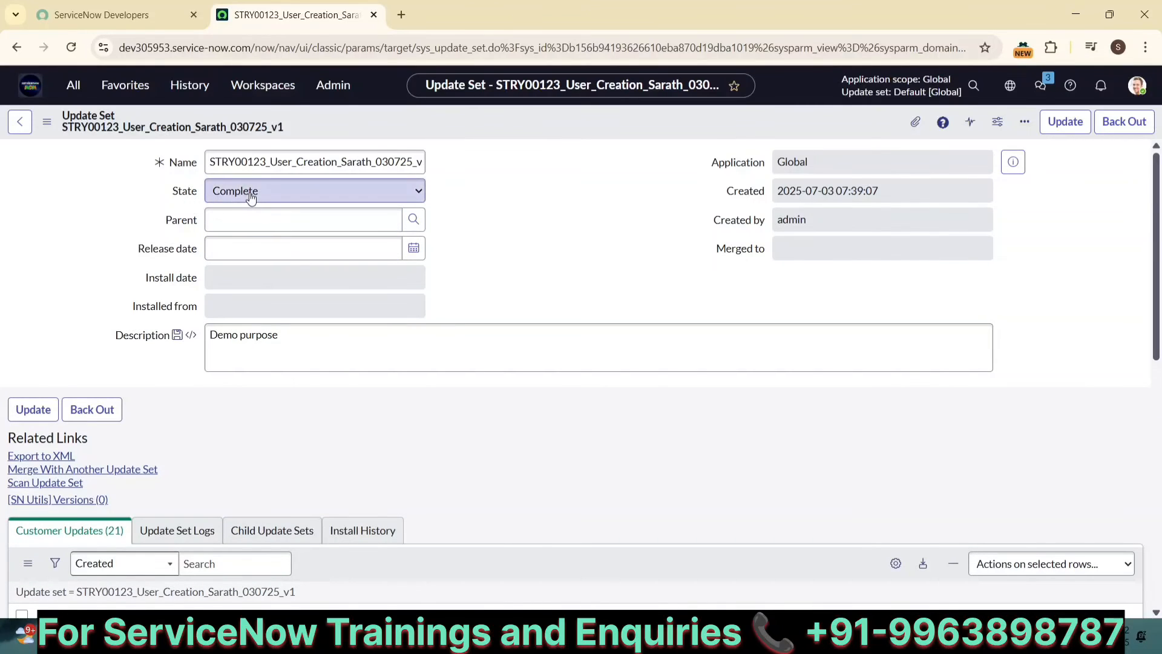
{"action": "scroll", "coordinate": [314, 392], "scroll_direction": "down", "scroll_amount": 2}
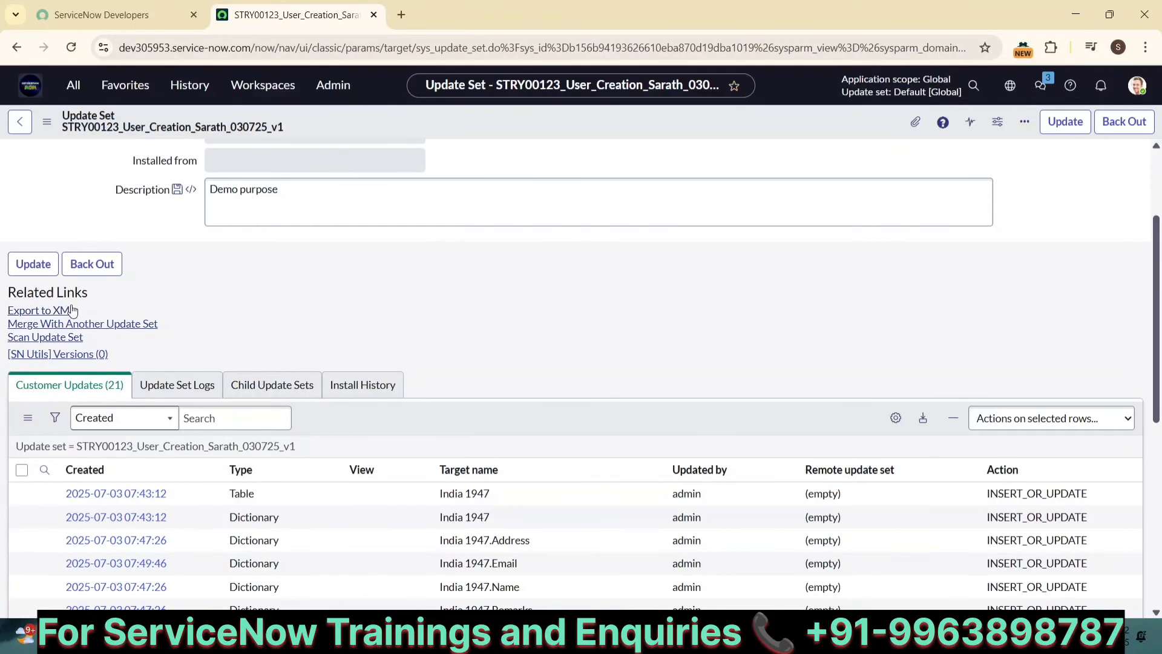
{"action": "left_click", "coordinate": [53, 311]}
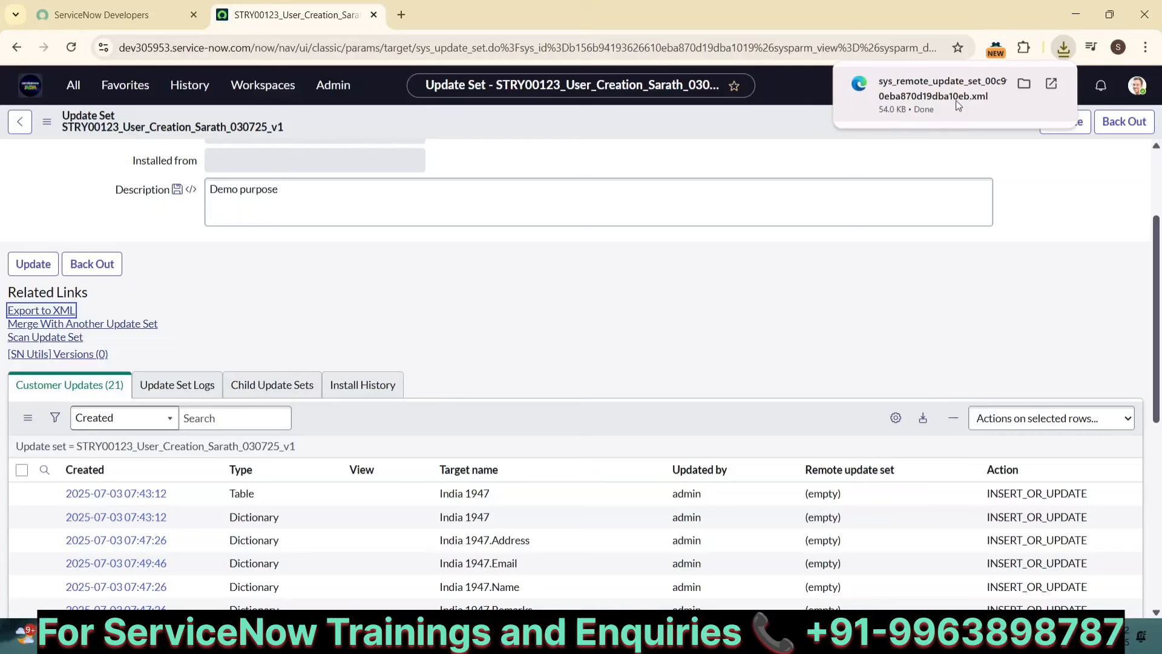
{"action": "left_click", "coordinate": [920, 97]}
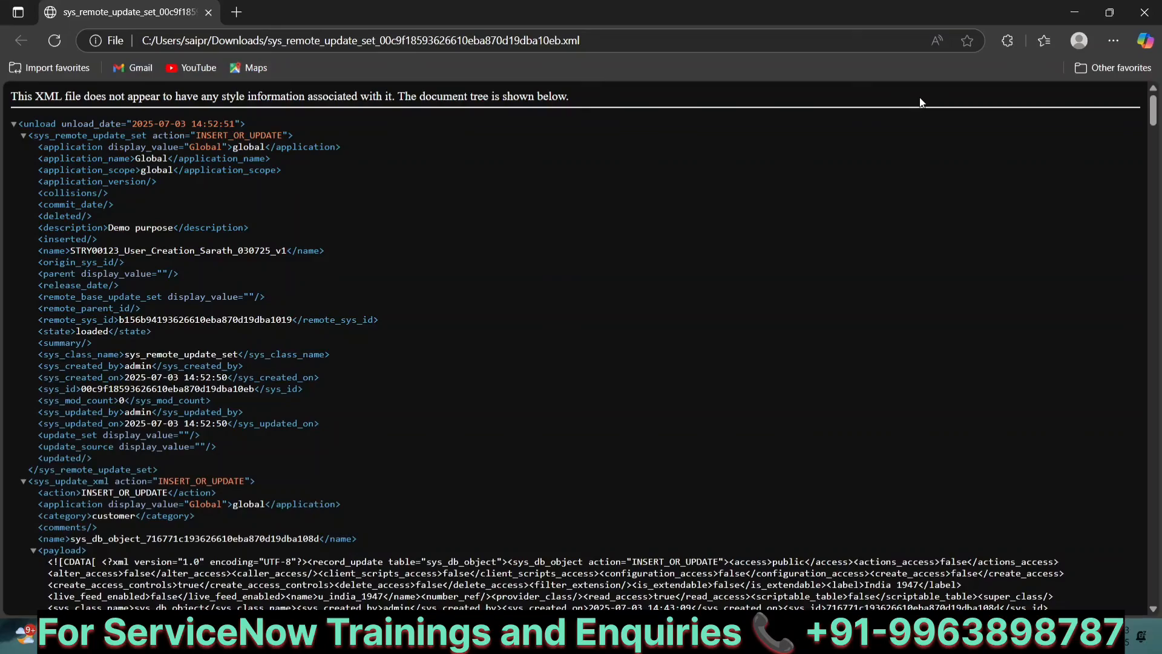
Step: Scroll through the exported XML to review the captured update records
{"action": "scroll", "coordinate": [560, 283], "scroll_direction": "down", "scroll_amount": 12}
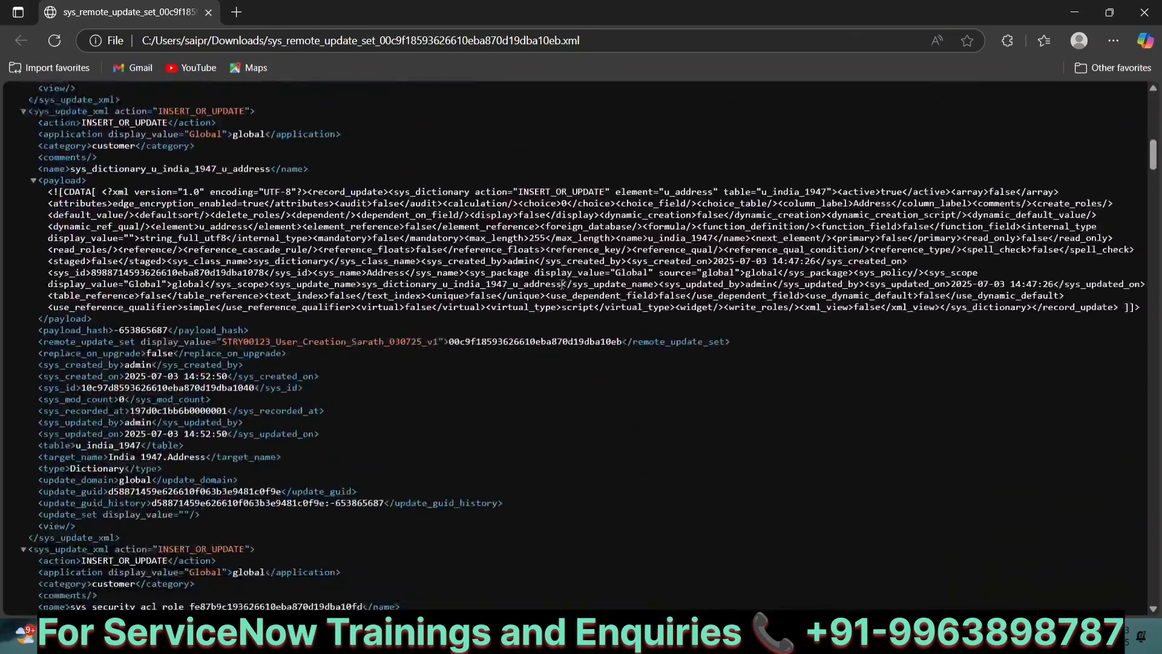
{"action": "scroll", "coordinate": [562, 284], "scroll_direction": "down", "scroll_amount": 15}
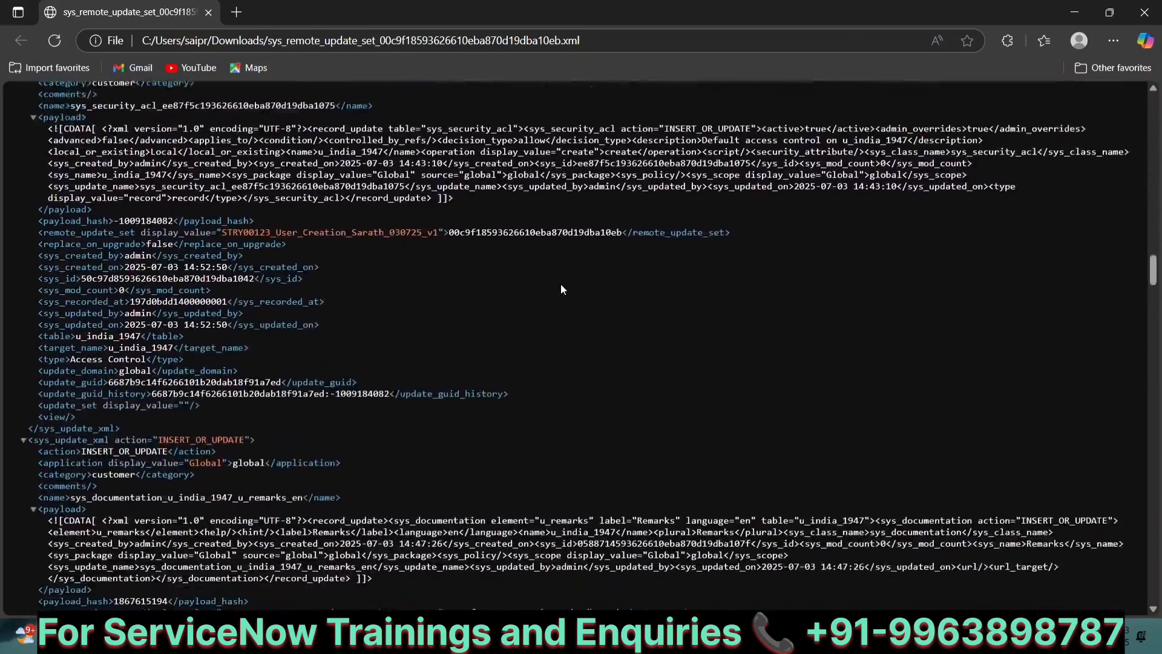
{"action": "scroll", "coordinate": [560, 290], "scroll_direction": "down", "scroll_amount": 15}
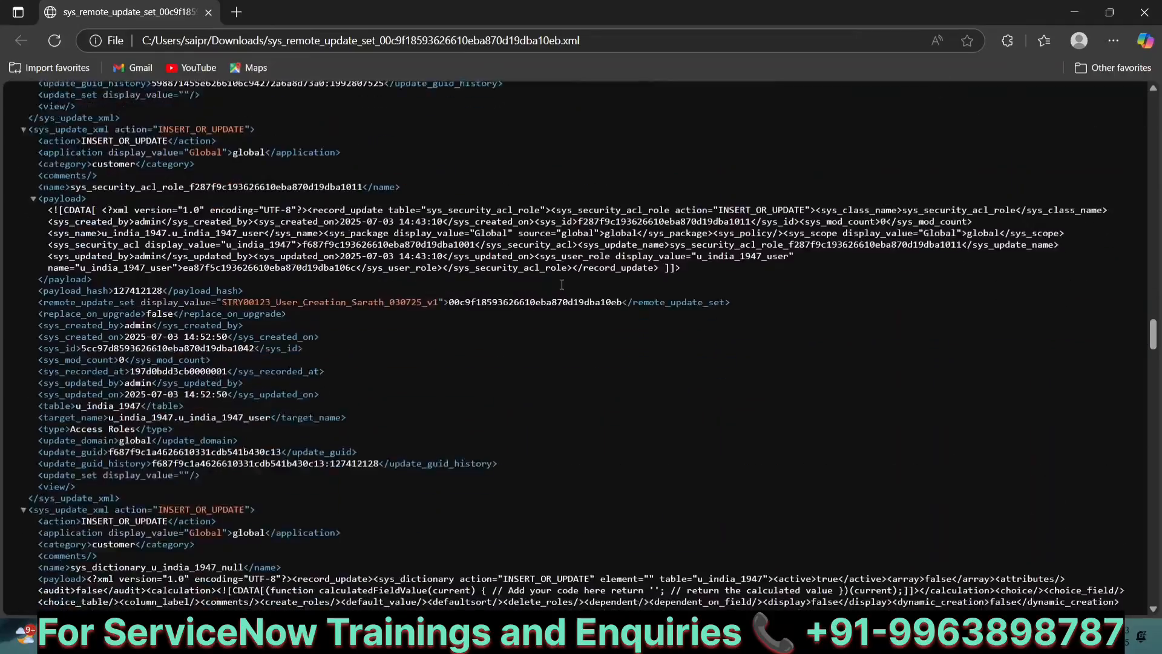
{"action": "scroll", "coordinate": [562, 285], "scroll_direction": "down", "scroll_amount": 15}
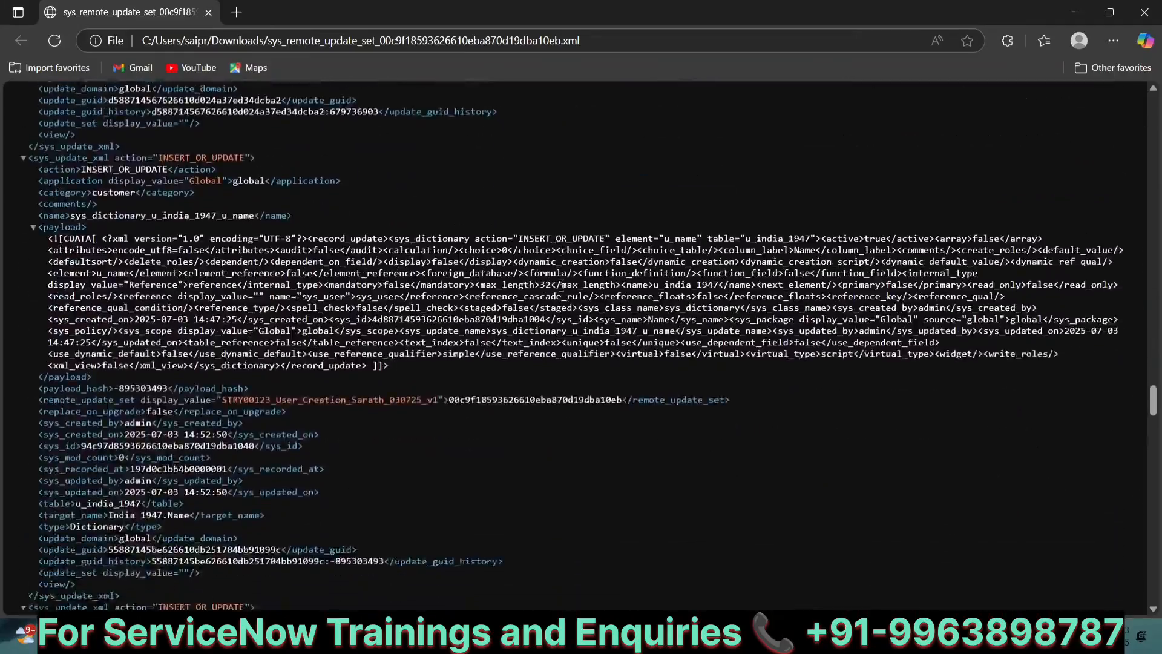
{"action": "scroll", "coordinate": [562, 284], "scroll_direction": "up", "scroll_amount": 15}
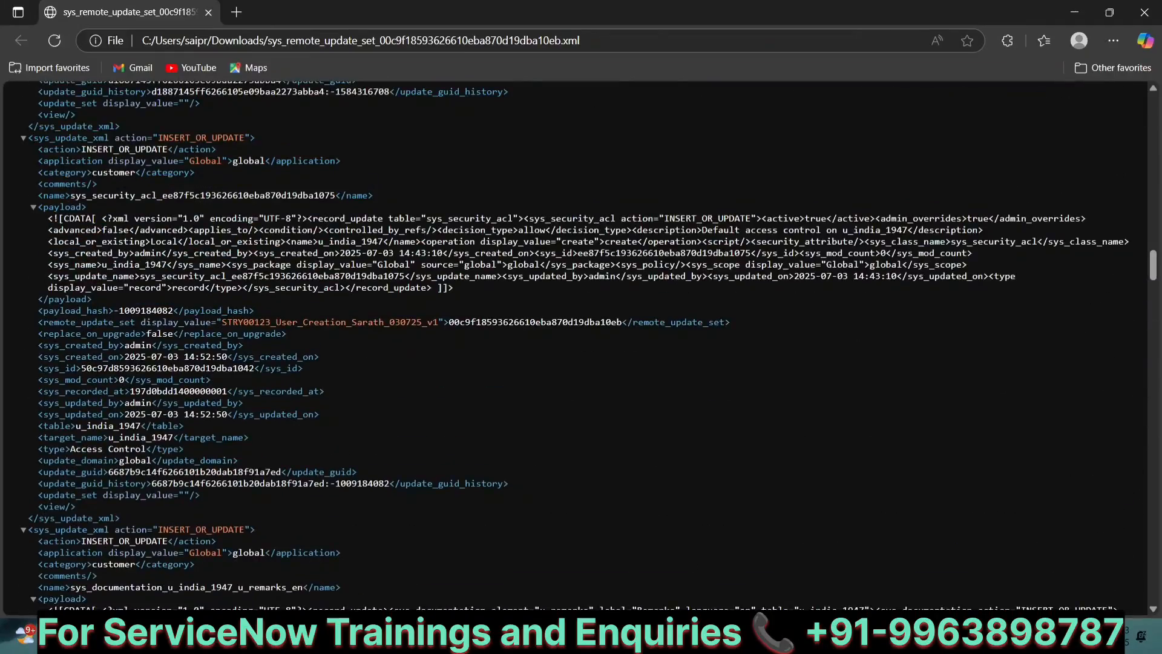
Step: Review the notes explaining that update sets capture customizations as XML
{"action": "key", "text": "alt+Tab"}
{"action": "scroll", "coordinate": [497, 323], "scroll_direction": "up", "scroll_amount": 15}
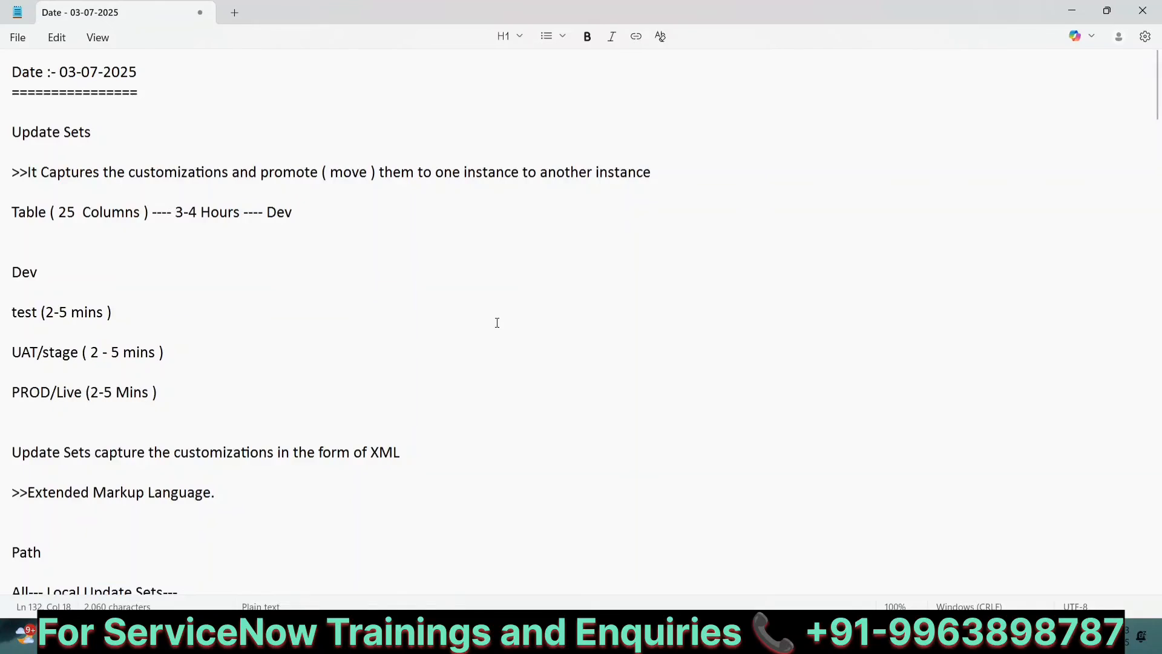
{"action": "scroll", "coordinate": [497, 322], "scroll_direction": "down", "scroll_amount": 6}
{"action": "left_click", "coordinate": [380, 69]}
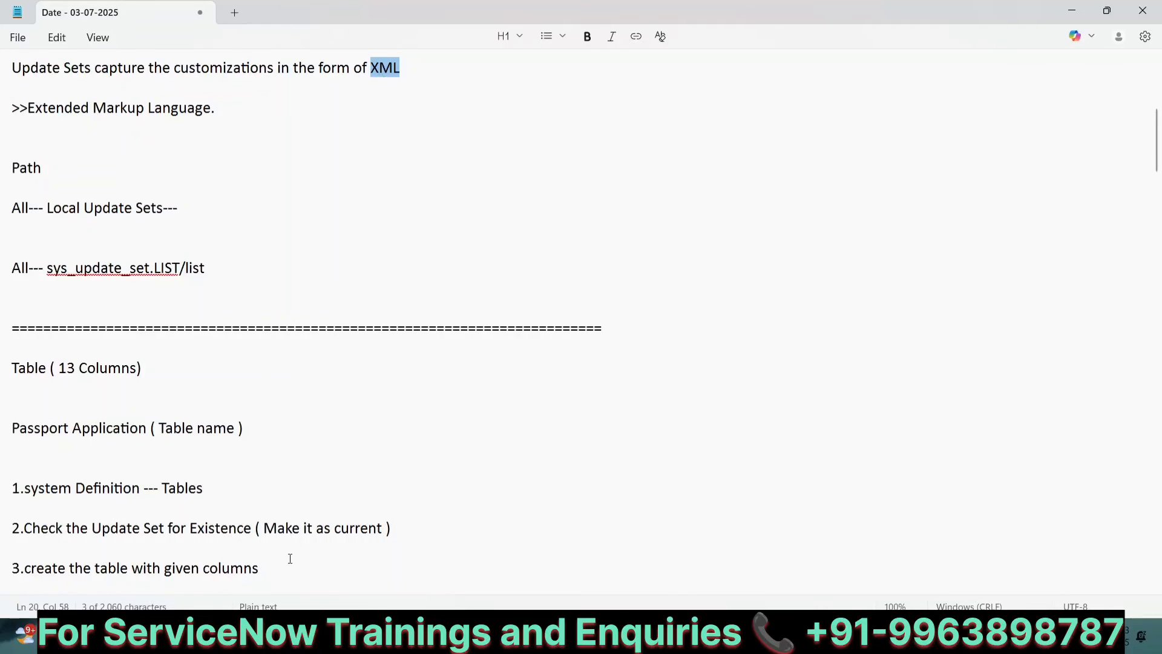
Step: Examine the XML entry for the table record and select its u_india_1947 table name
{"action": "key", "text": "alt+Tab"}
{"action": "scroll", "coordinate": [313, 340], "scroll_direction": "down", "scroll_amount": 5}
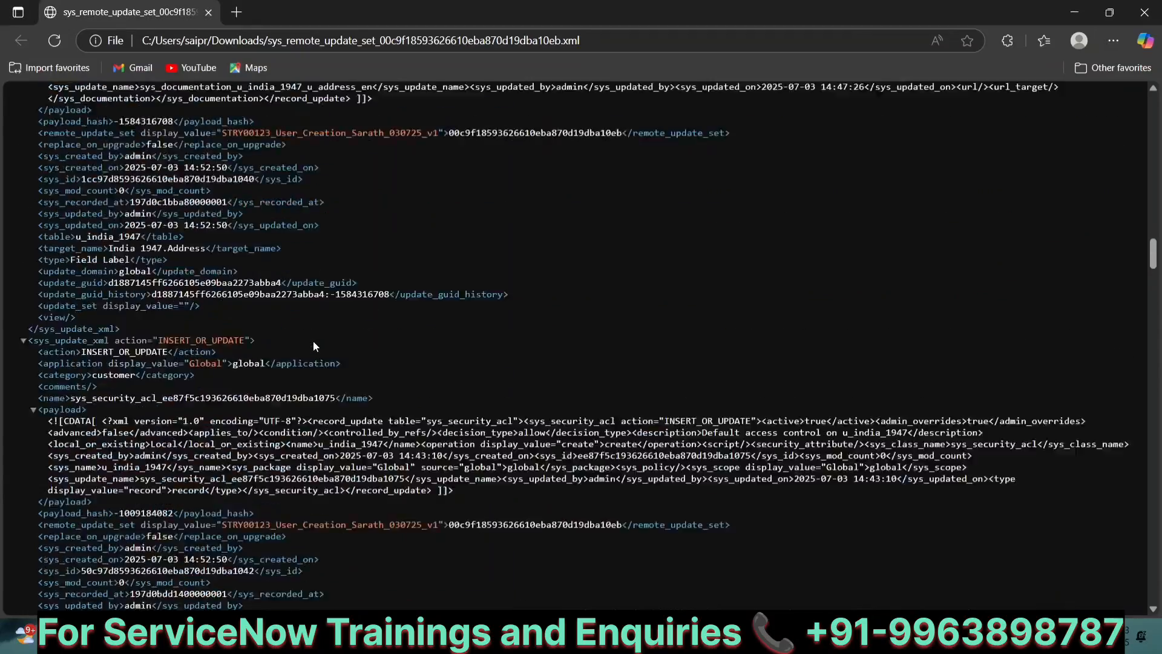
{"action": "scroll", "coordinate": [313, 340], "scroll_direction": "up", "scroll_amount": 15}
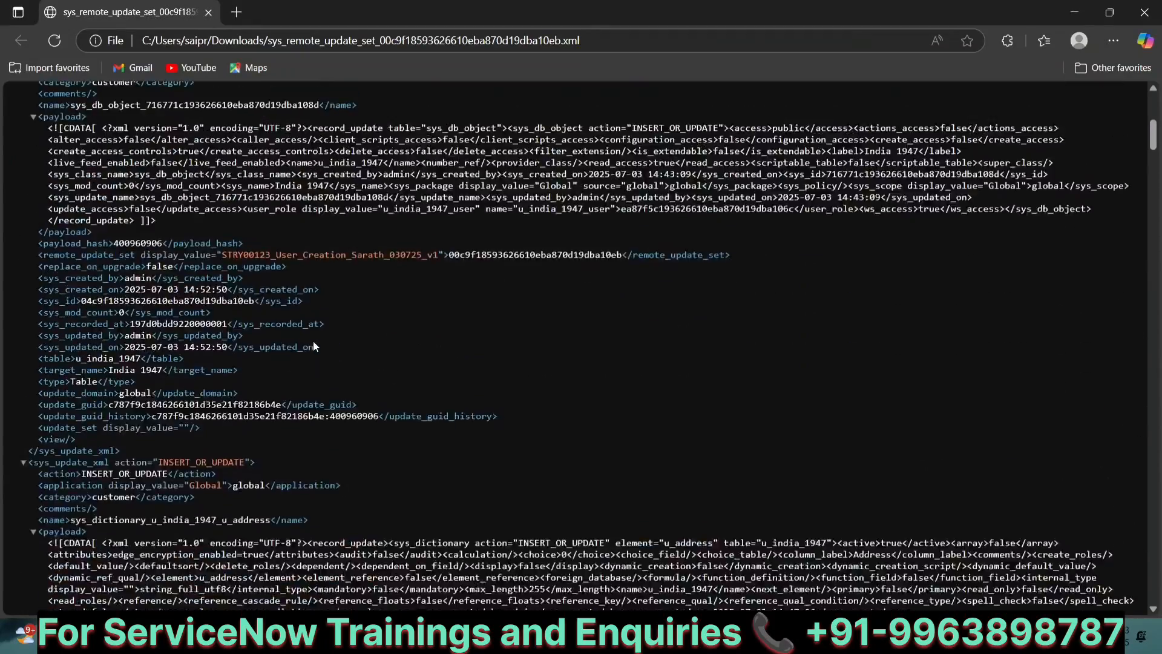
{"action": "scroll", "coordinate": [313, 341], "scroll_direction": "down", "scroll_amount": 2}
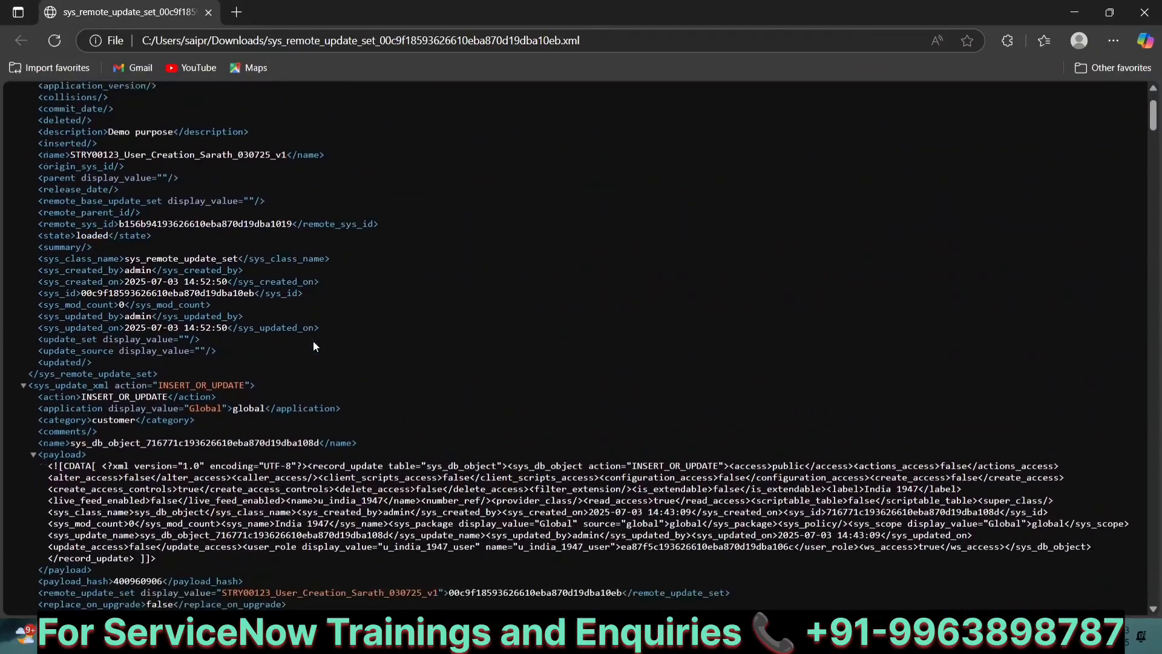
{"action": "scroll", "coordinate": [314, 340], "scroll_direction": "down", "scroll_amount": 1}
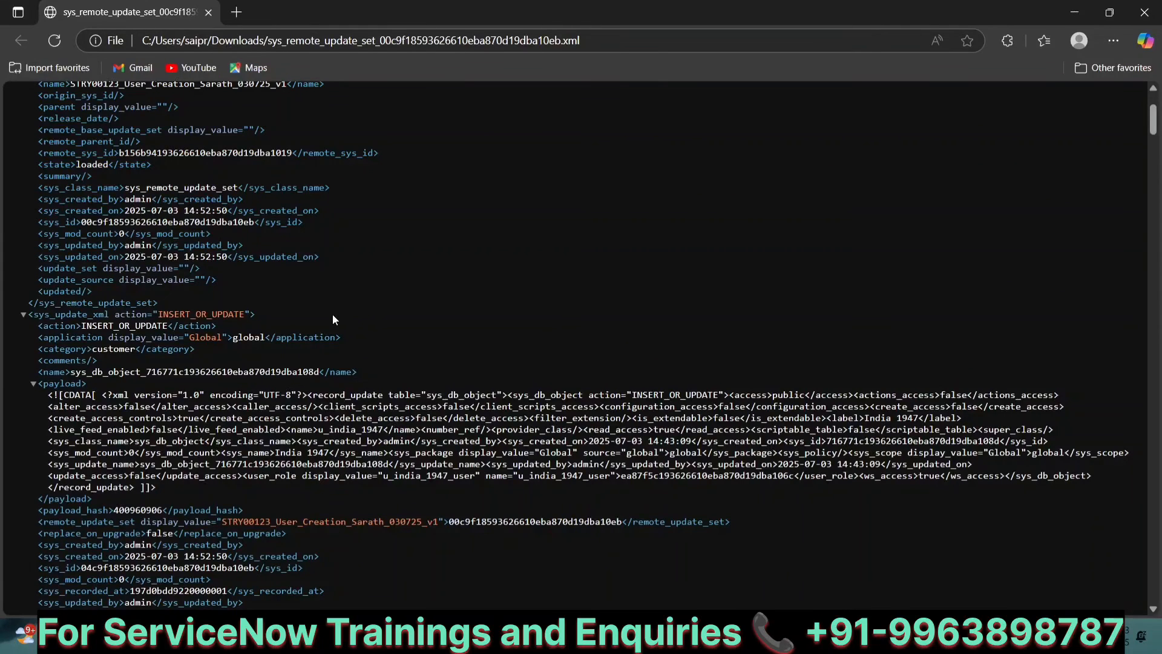
{"action": "scroll", "coordinate": [332, 317], "scroll_direction": "down", "scroll_amount": 3}
{"action": "scroll", "coordinate": [332, 314], "scroll_direction": "down", "scroll_amount": 2}
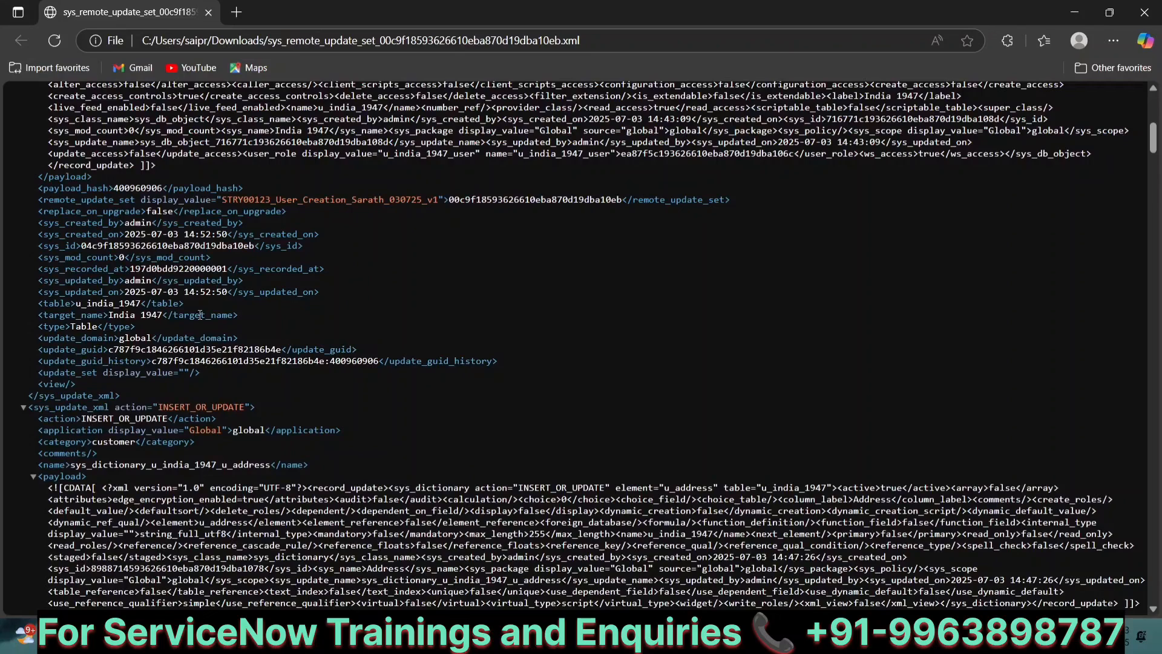
{"action": "double_click", "coordinate": [90, 305]}
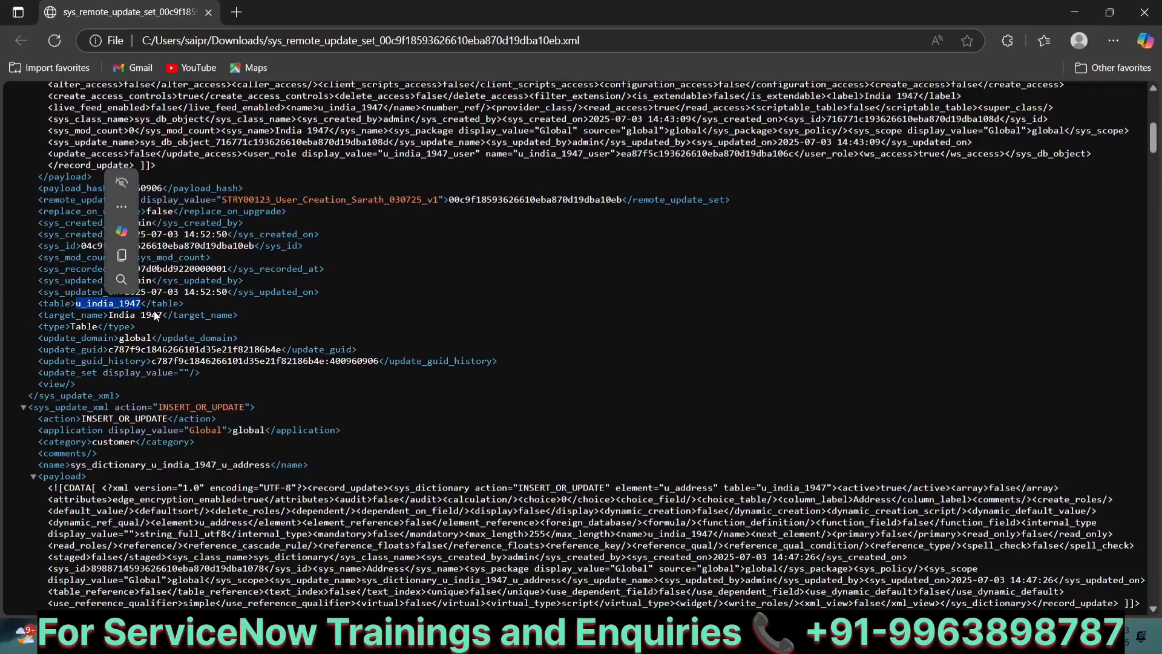
Step: Select the update domain value and scroll through the remaining XML update records for the table's fields, roles and access controls
{"action": "double_click", "coordinate": [134, 339]}
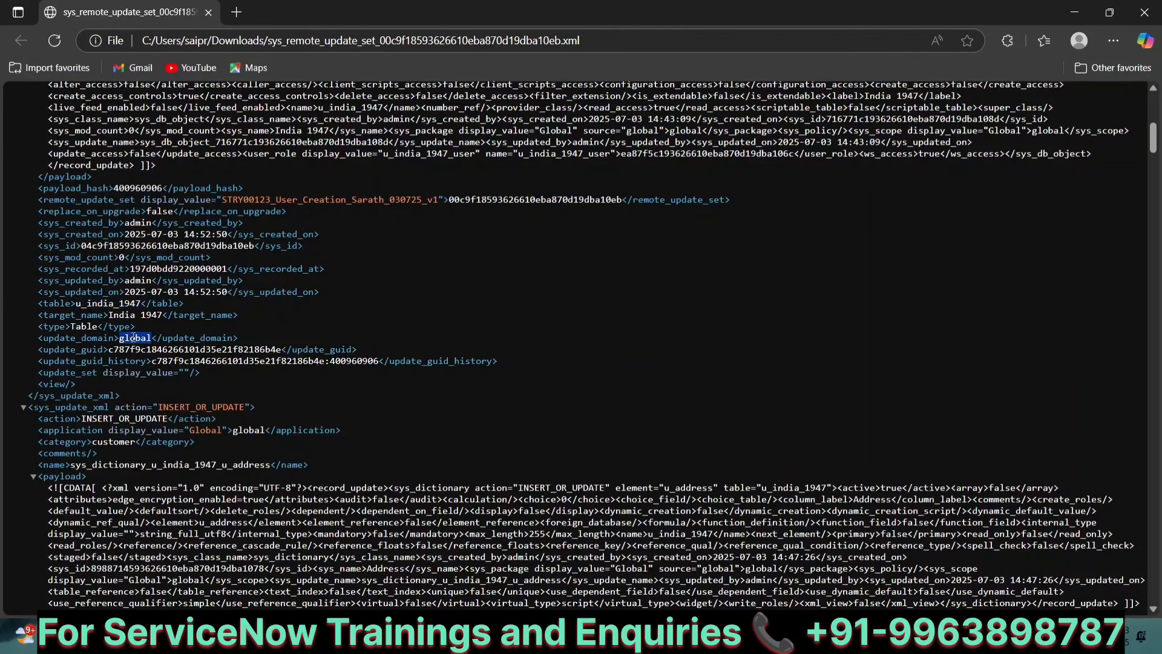
{"action": "left_click", "coordinate": [401, 397]}
{"action": "scroll", "coordinate": [400, 397], "scroll_direction": "down", "scroll_amount": 3}
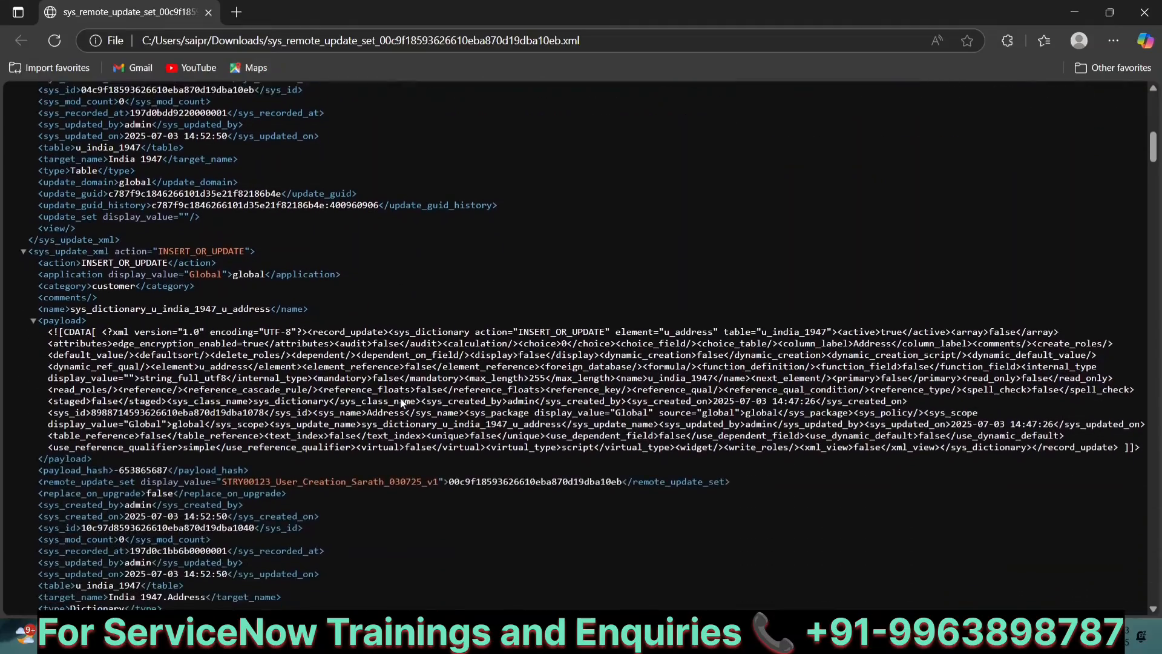
{"action": "scroll", "coordinate": [384, 459], "scroll_direction": "down", "scroll_amount": 3}
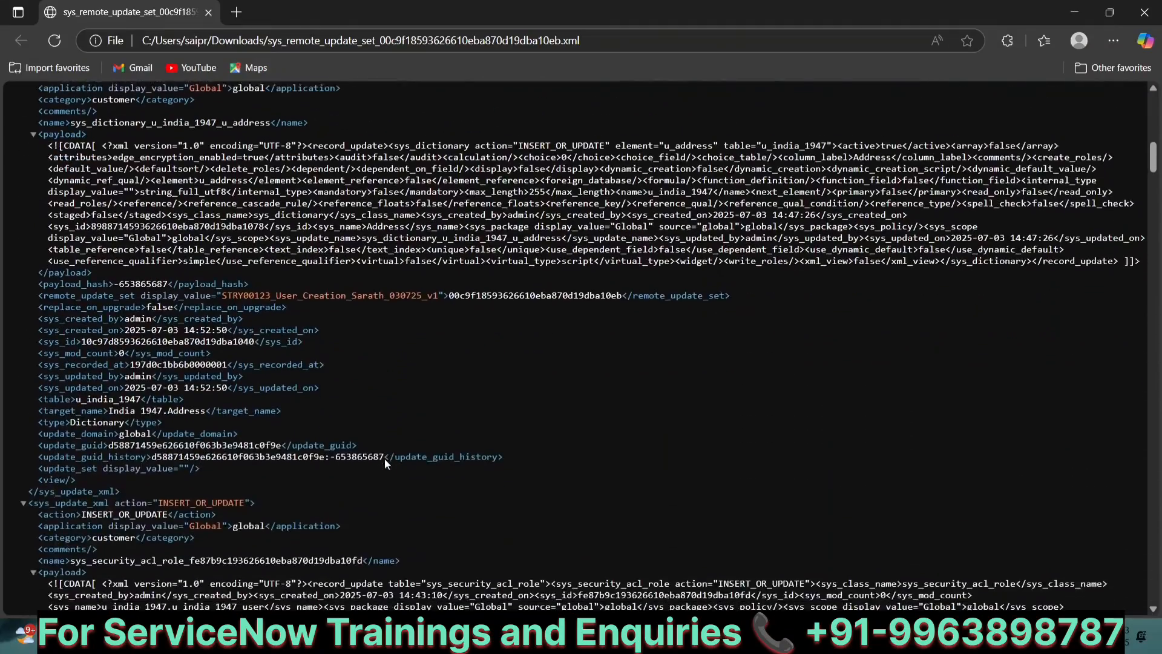
{"action": "scroll", "coordinate": [330, 493], "scroll_direction": "down", "scroll_amount": 15}
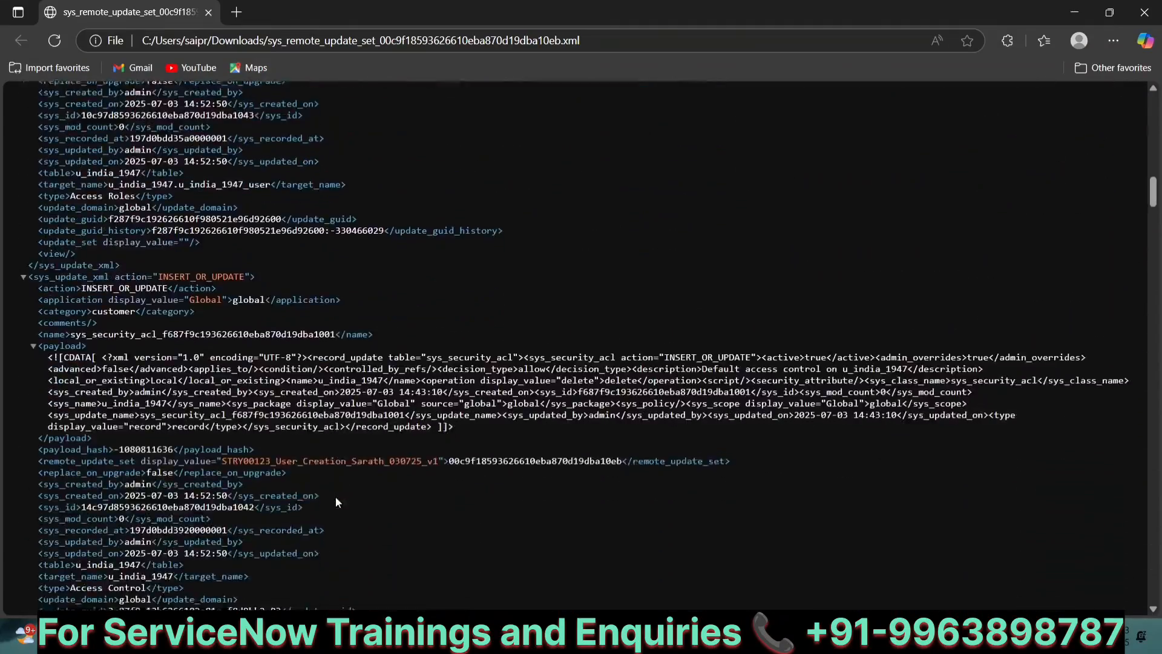
{"action": "scroll", "coordinate": [335, 500], "scroll_direction": "down", "scroll_amount": 15}
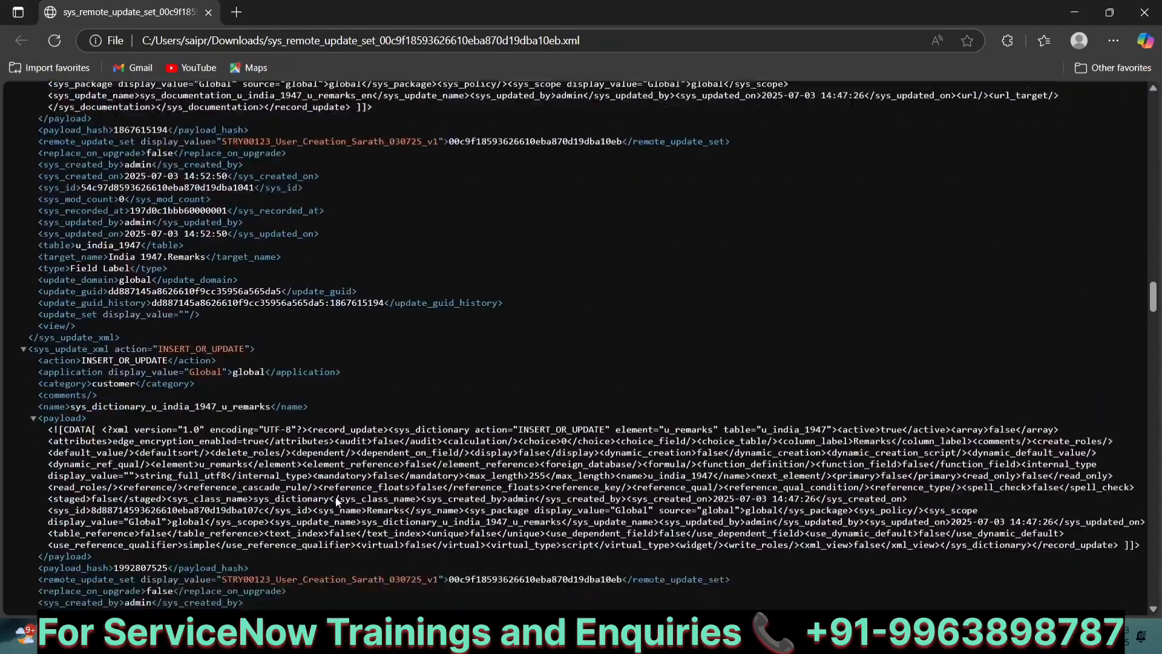
{"action": "scroll", "coordinate": [335, 495], "scroll_direction": "up", "scroll_amount": 10}
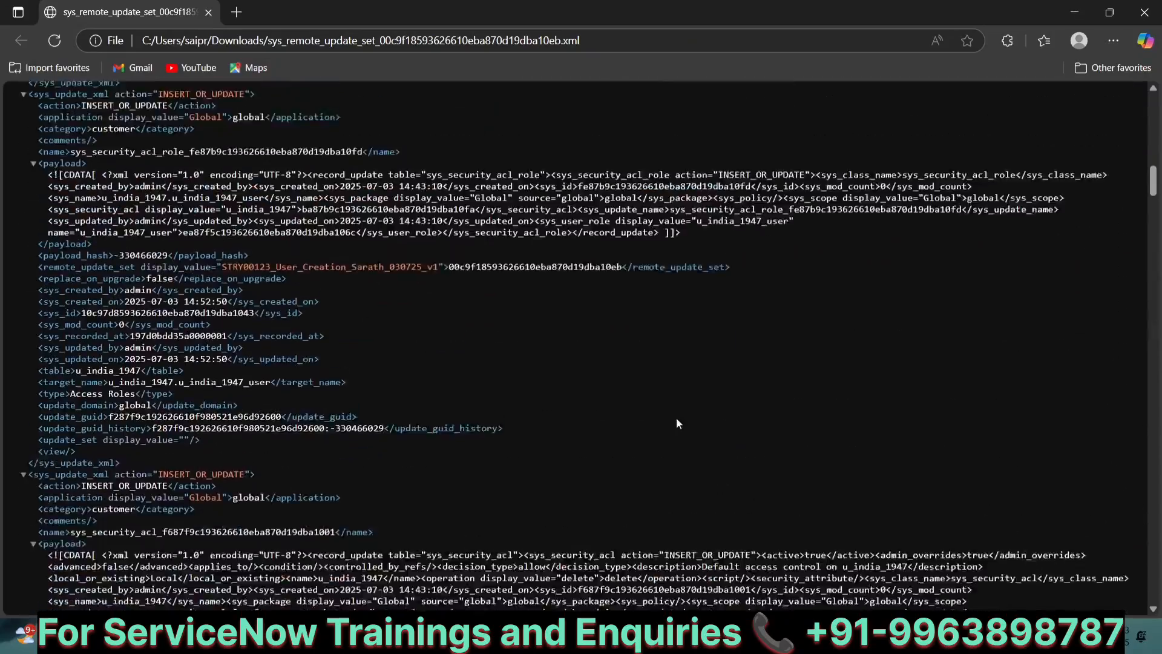
Step: Switch to the notes and add a line reading Test below "1. Exporting XML file" under the promotion methods
{"action": "mouse_move", "coordinate": [815, 634]}
{"action": "left_click", "coordinate": [812, 582]}
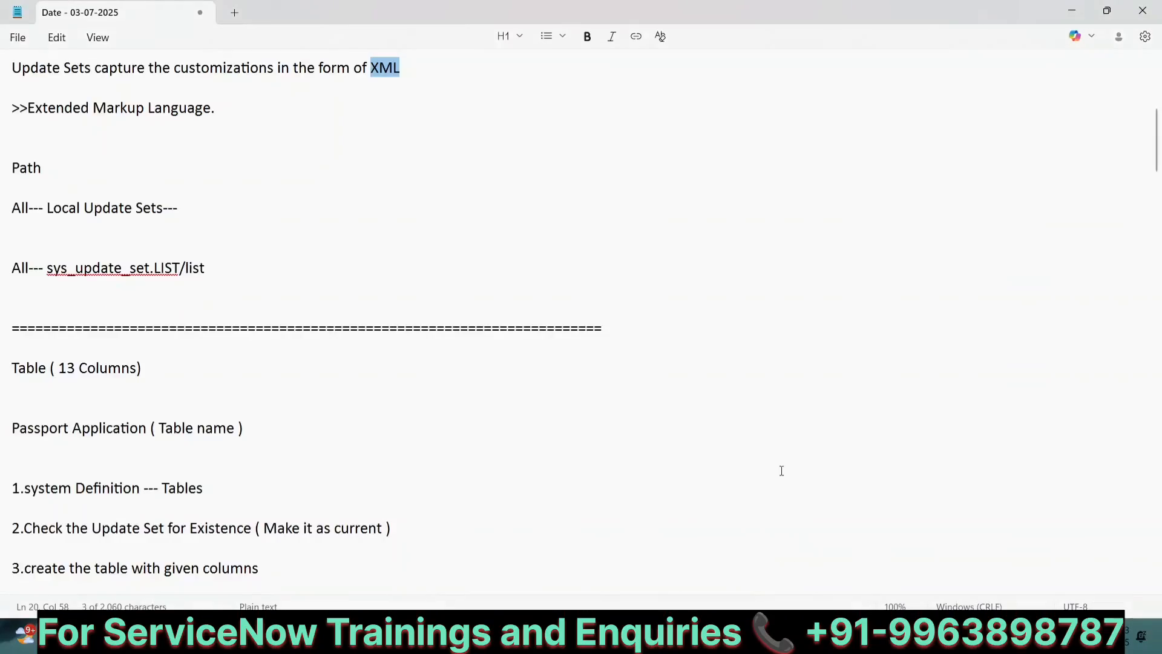
{"action": "scroll", "coordinate": [376, 531], "scroll_direction": "down", "scroll_amount": 14}
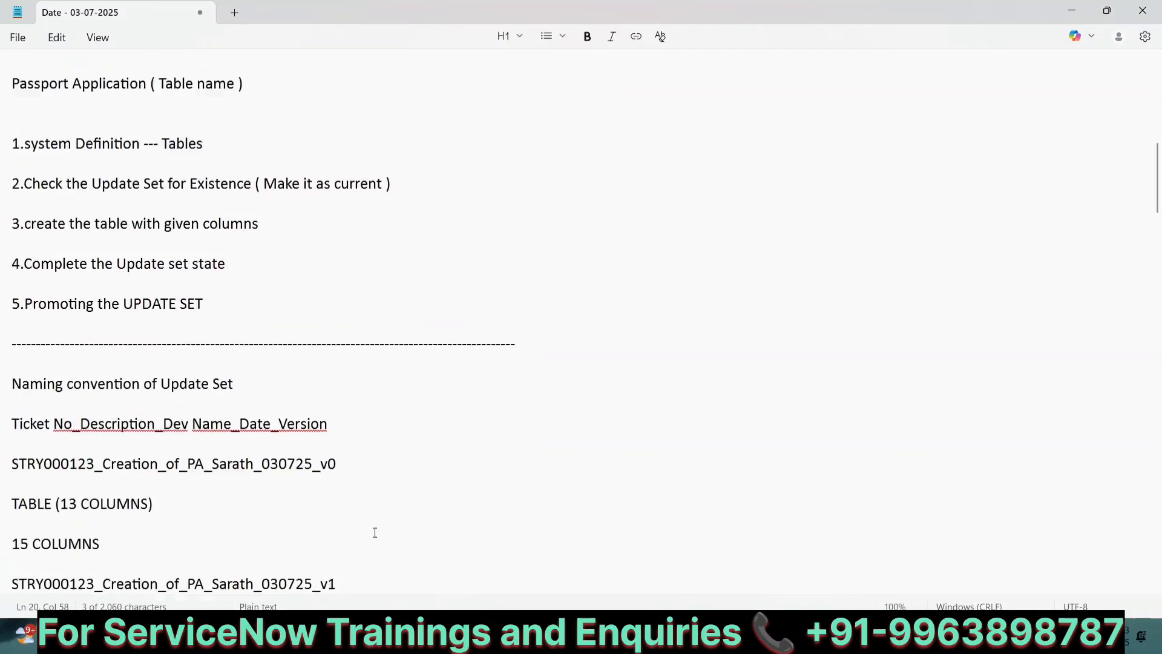
{"action": "scroll", "coordinate": [374, 532], "scroll_direction": "down", "scroll_amount": 15}
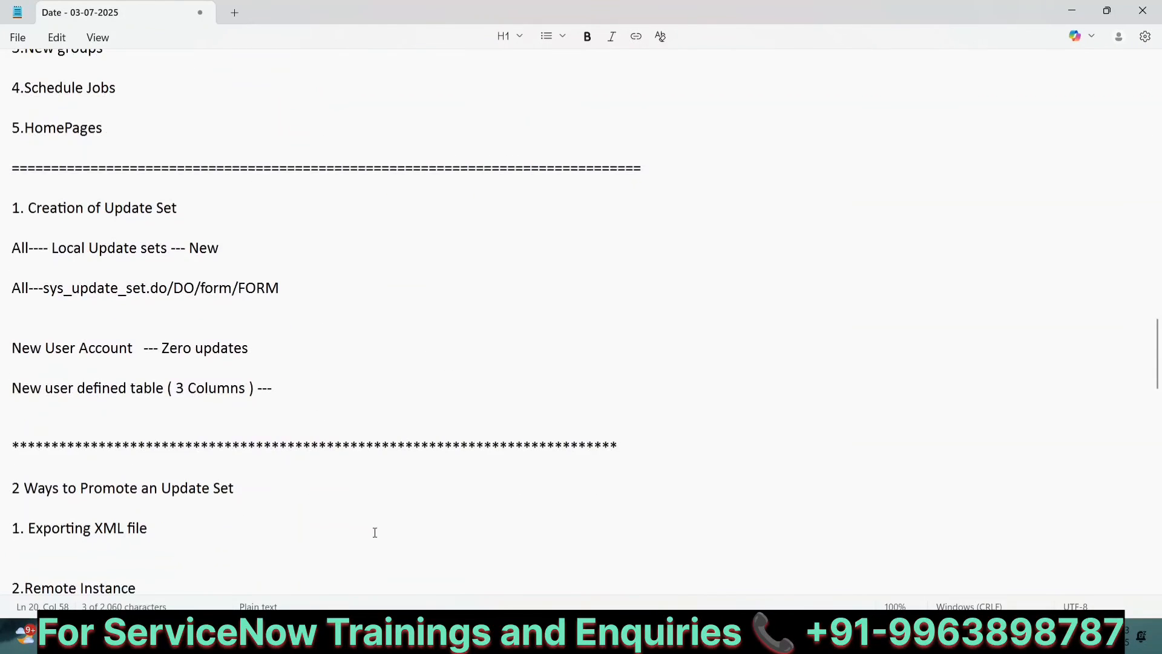
{"action": "left_click", "coordinate": [186, 303]}
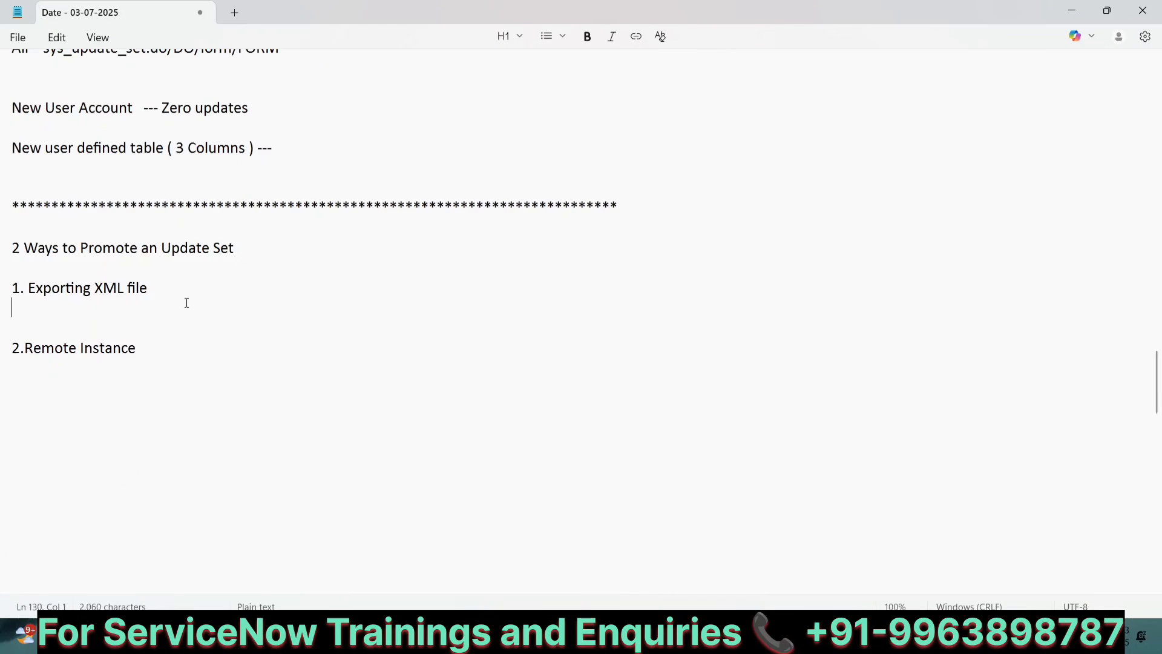
{"action": "key", "text": "Return"}
{"action": "key", "text": "Return"}
{"action": "type", "text": "Test"}
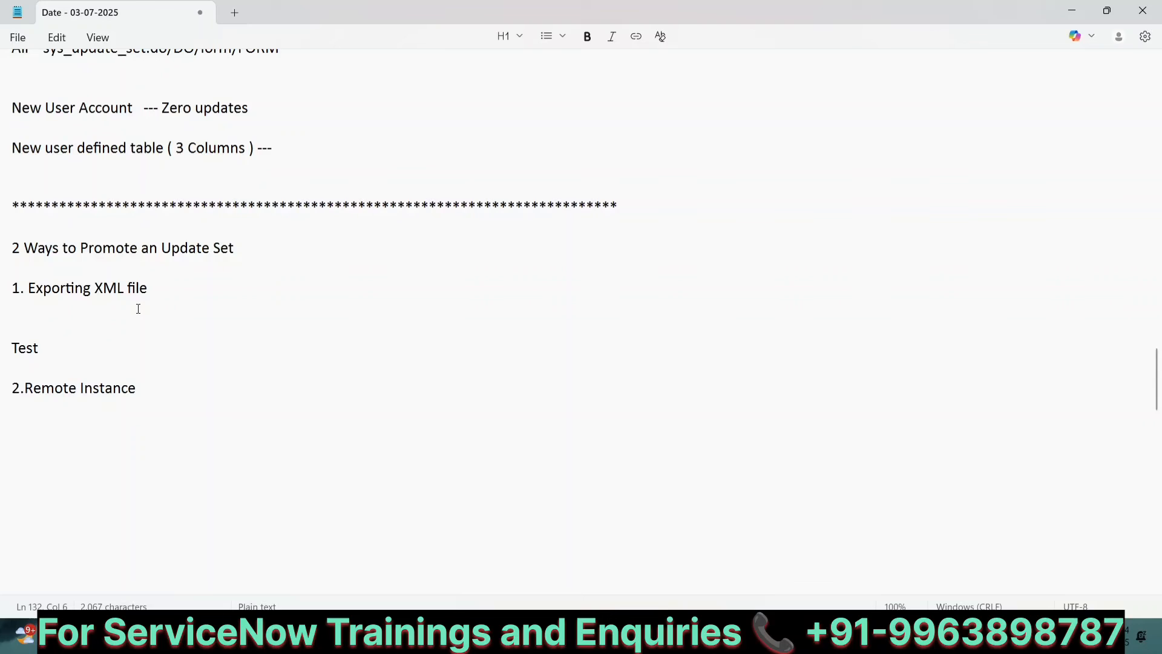
Step: Delete the Test line and the extra blank lines beneath "1. Exporting XML file"
{"action": "key", "text": "Return"}
{"action": "key", "text": "Return"}
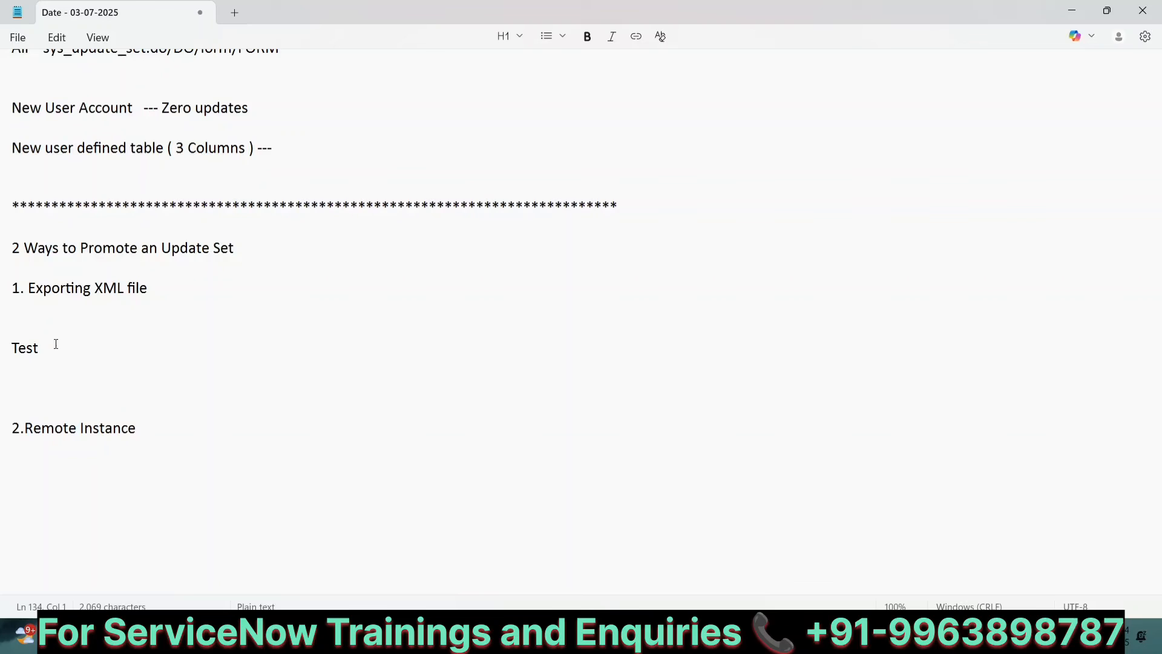
{"action": "left_click_drag", "start_coordinate": [34, 387], "coordinate": [6, 349]}
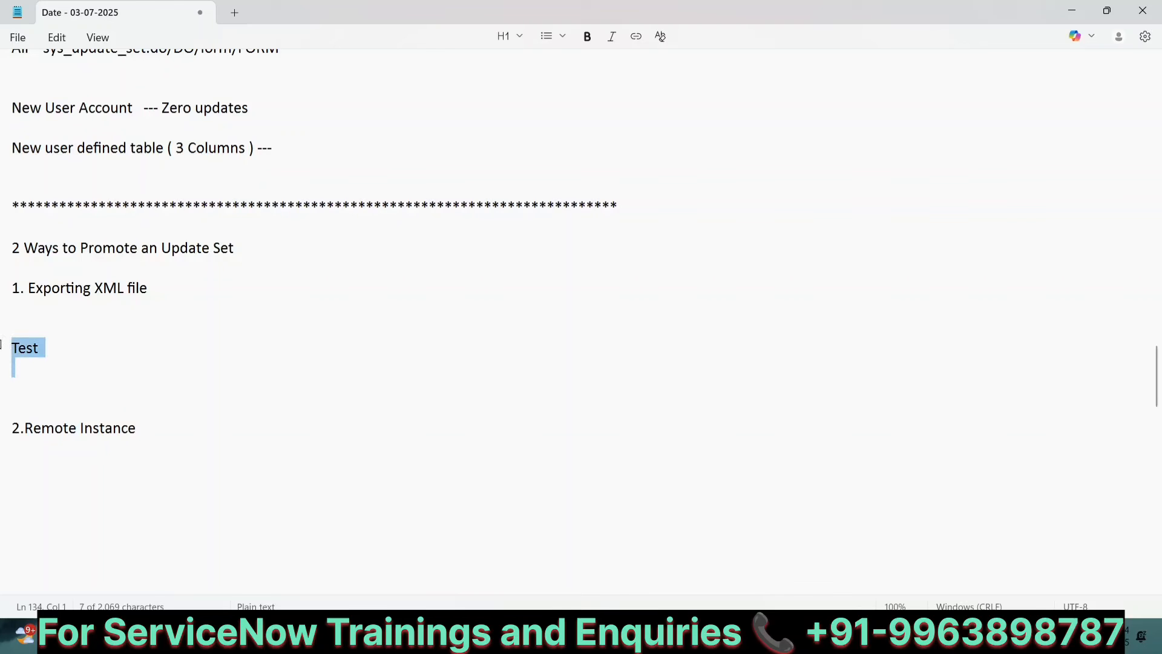
{"action": "key", "text": "BackSpace"}
{"action": "key", "text": "BackSpace"}
{"action": "key", "text": "BackSpace"}
{"action": "key", "text": "BackSpace"}
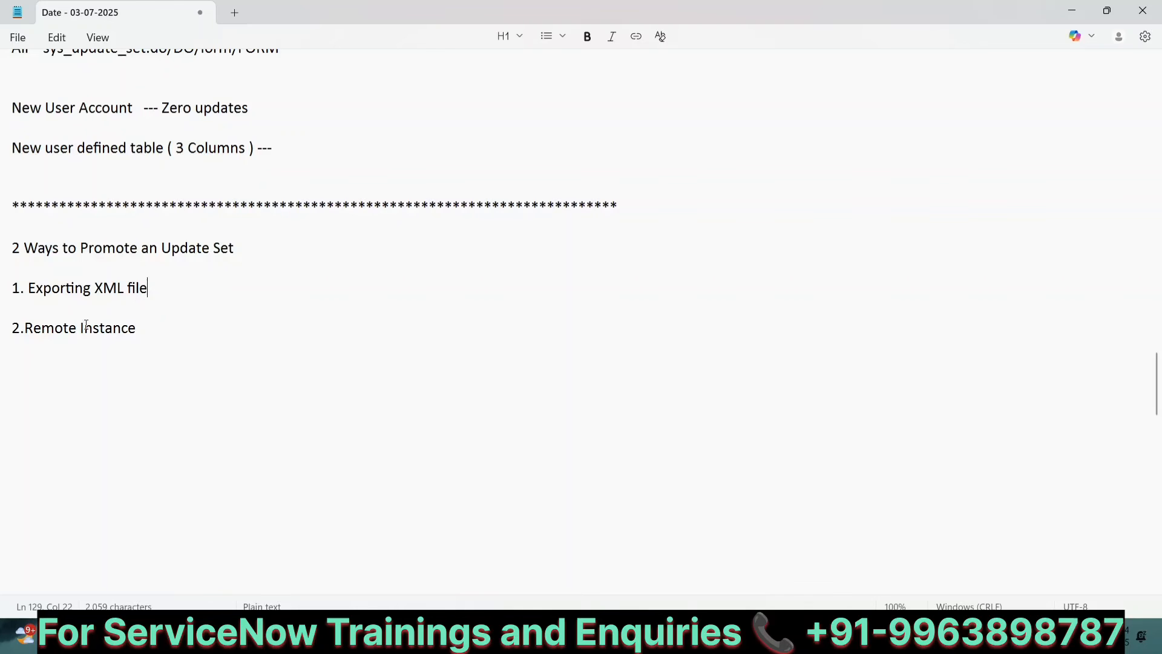
Step: Add a space after "2." in Remote Instance and append ** to the "1. Exporting XML file" line
{"action": "left_click", "coordinate": [24, 323]}
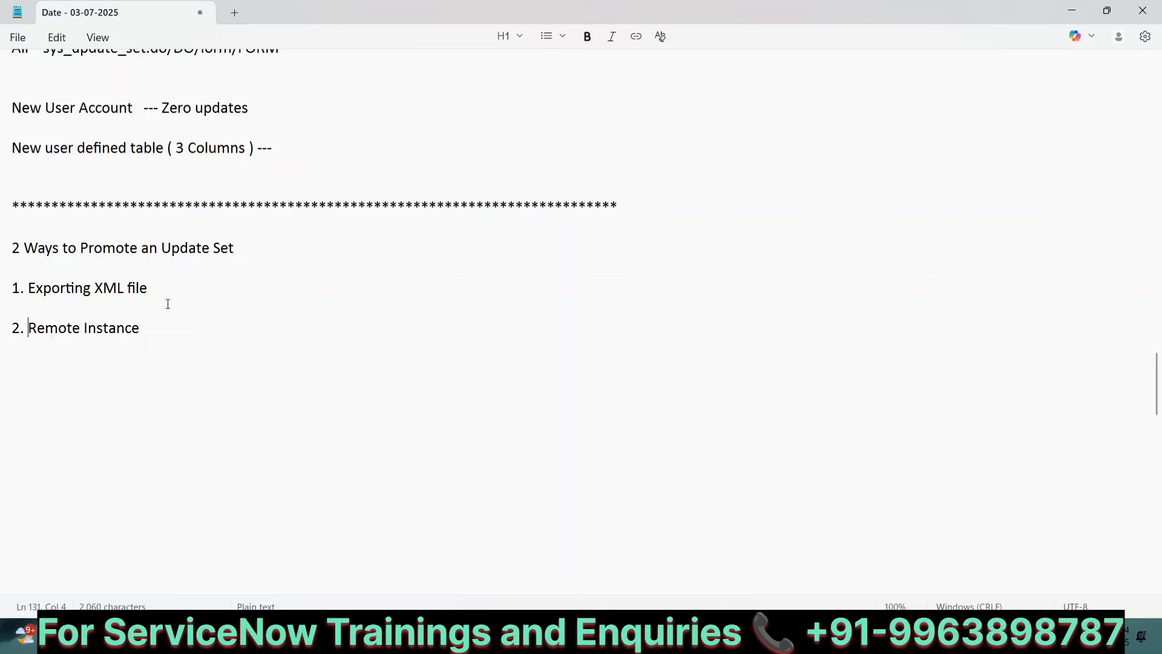
{"action": "left_click", "coordinate": [159, 289]}
{"action": "type", "text": "**"}
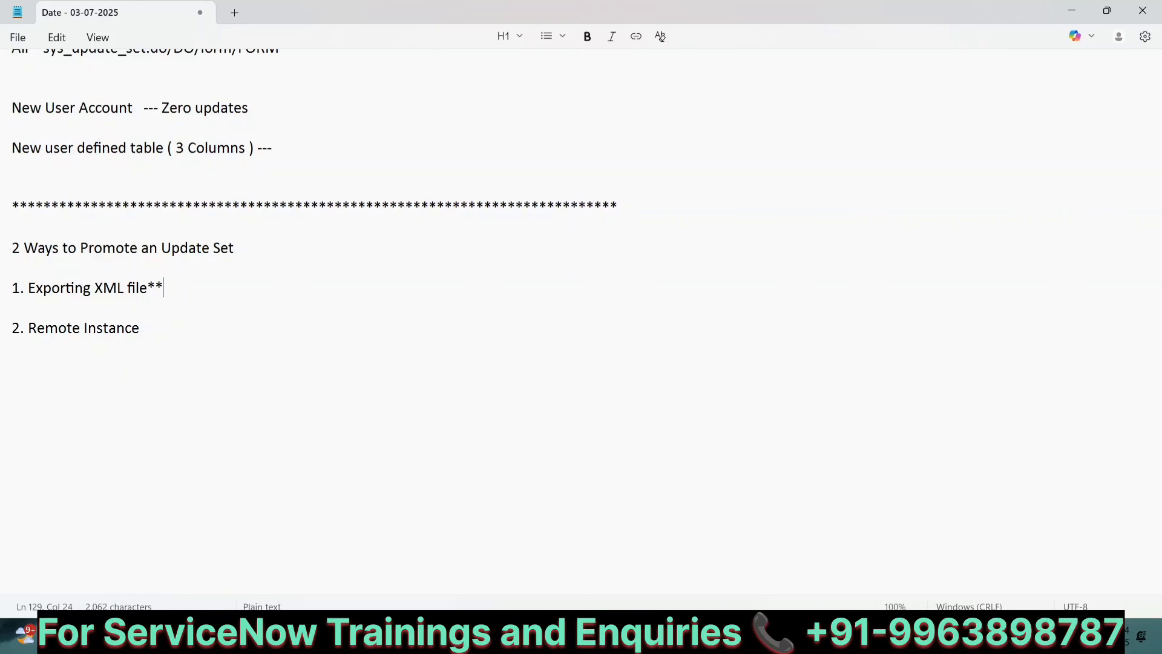
Step: Add a Rules heading below the "2. Remote Instance" line
{"action": "scroll", "coordinate": [581, 232], "scroll_direction": "up", "scroll_amount": 1}
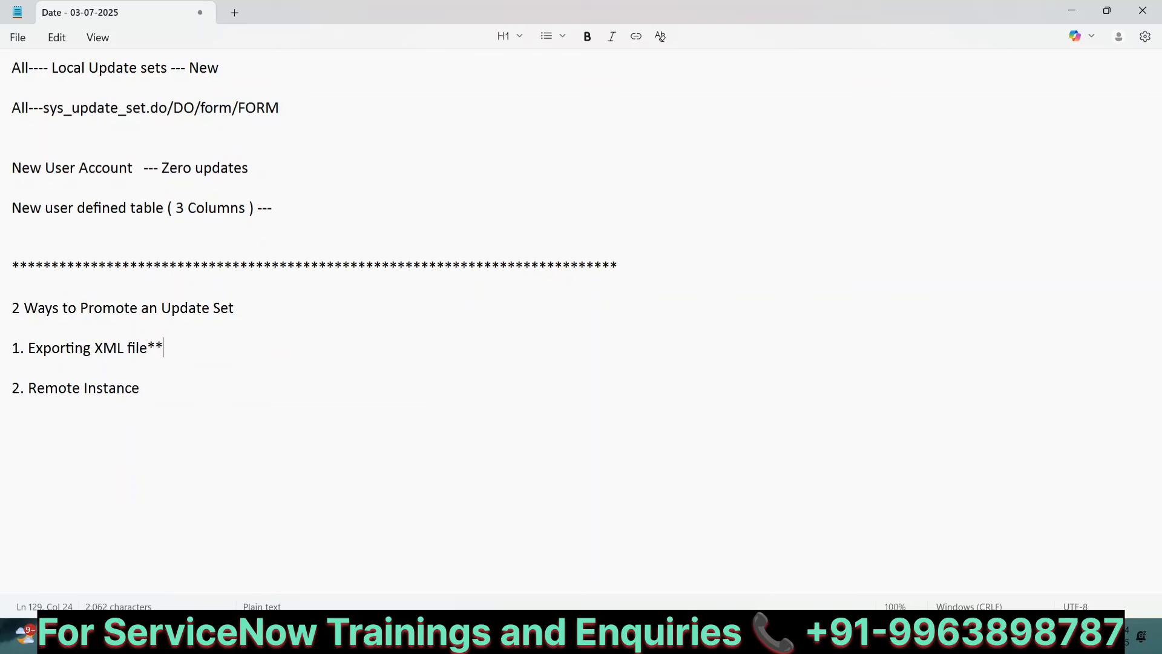
{"action": "key", "text": "Down"}
{"action": "key", "text": "Down"}
{"action": "key", "text": "Down"}
{"action": "key", "text": "Return"}
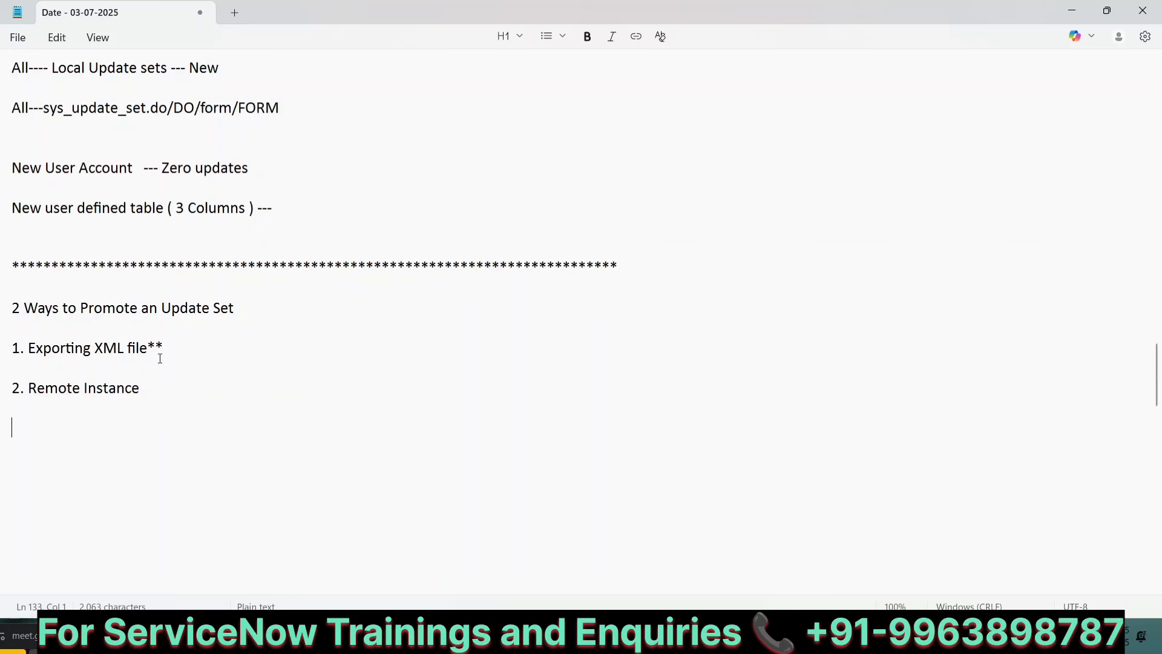
{"action": "left_click", "coordinate": [145, 389]}
{"action": "key", "text": "Return"}
{"action": "key", "text": "Return"}
{"action": "scroll", "coordinate": [180, 316], "scroll_direction": "down", "scroll_amount": 1}
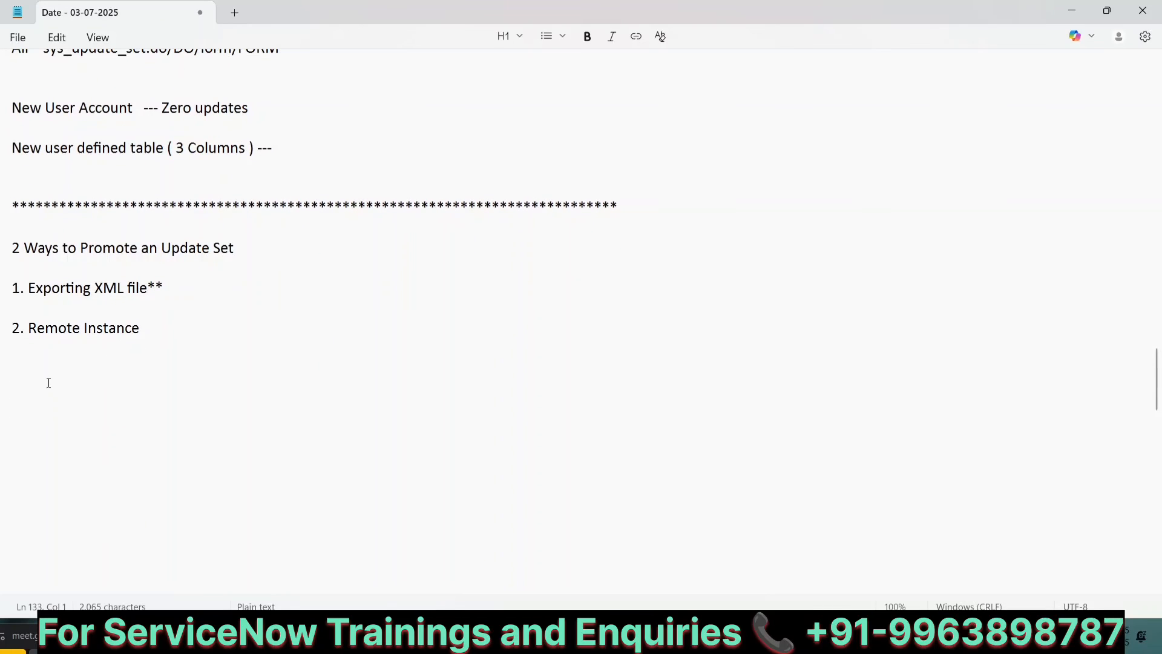
{"action": "type", "text": "Rules"}
{"action": "key", "text": "Return"}
{"action": "key", "text": "Return"}
Step: Write rule "1.Both instances should be on a Same Version" under Rules
{"action": "type", "text": "1.Bot"}
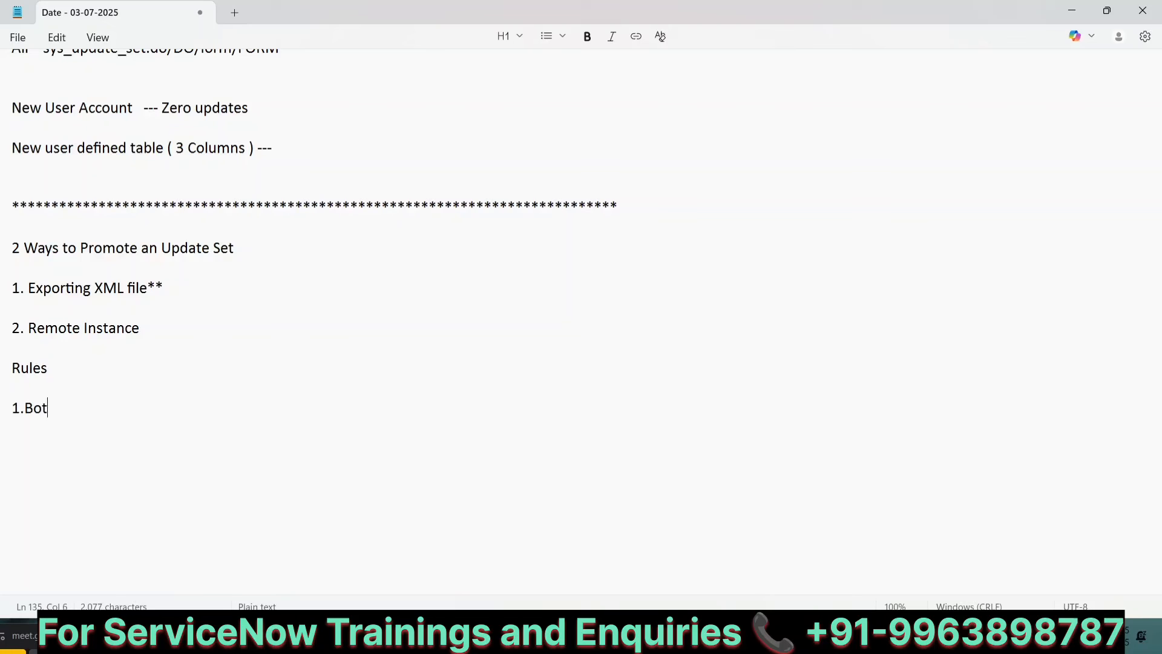
{"action": "type", "text": "h instances"}
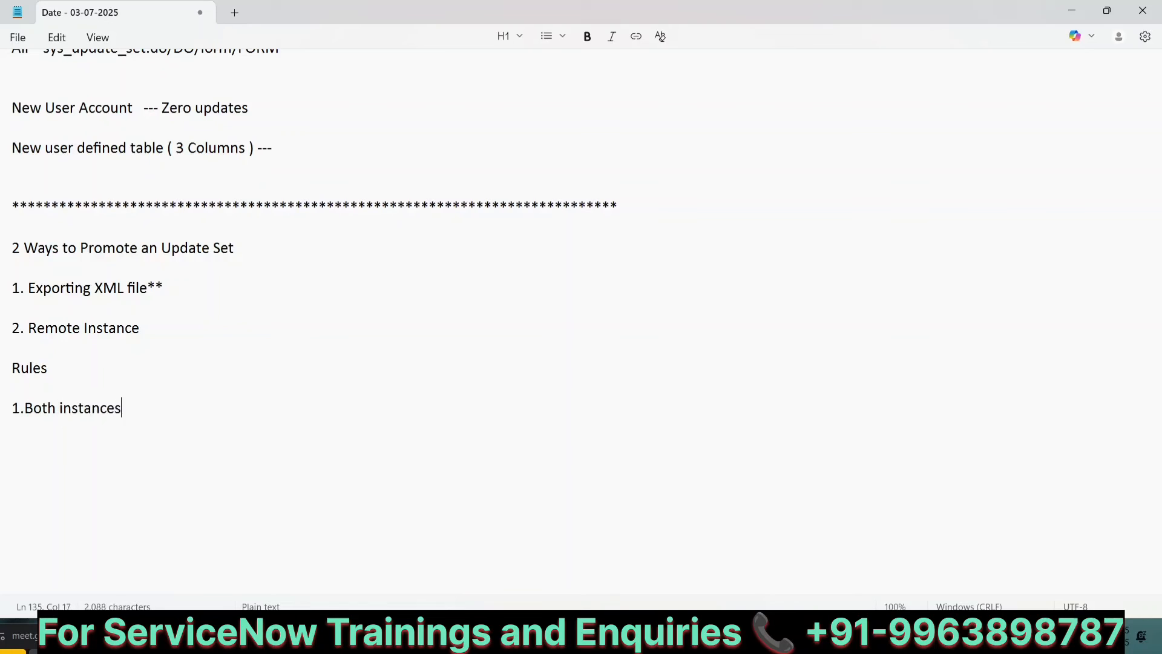
{"action": "type", "text": " should "}
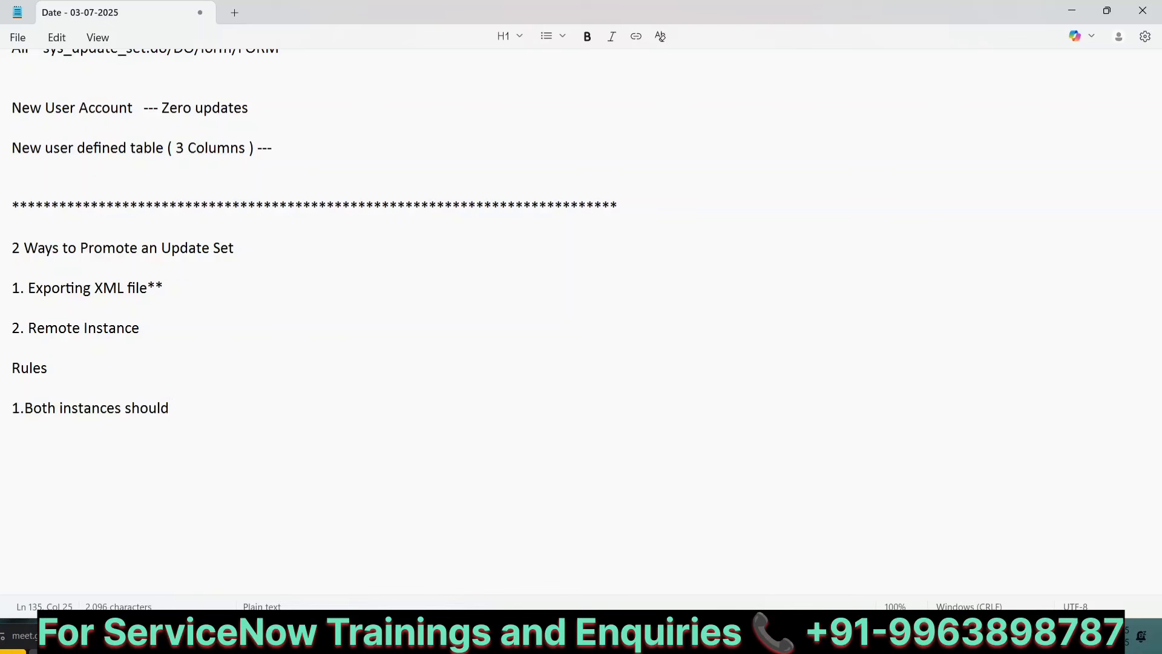
{"action": "type", "text": "be "}
{"action": "type", "text": "in"}
{"action": "key", "text": "BackSpace"}
{"action": "key", "text": "BackSpace"}
{"action": "key", "text": "BackSpace"}
{"action": "type", "text": "on a S"}
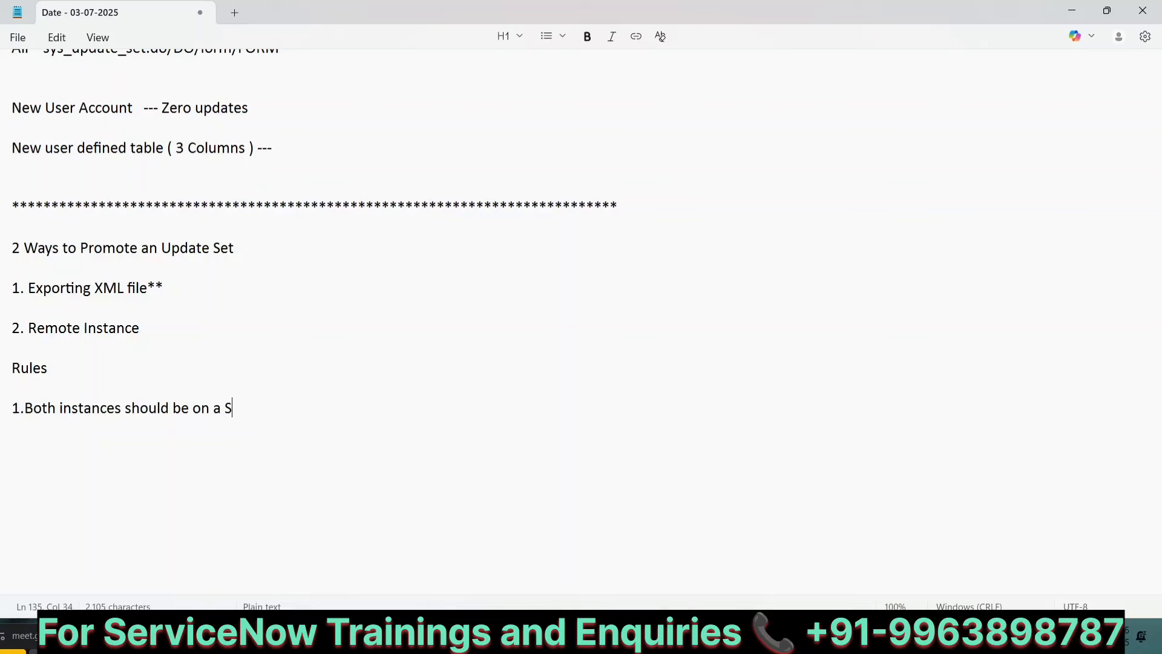
{"action": "type", "text": "ame Version "}
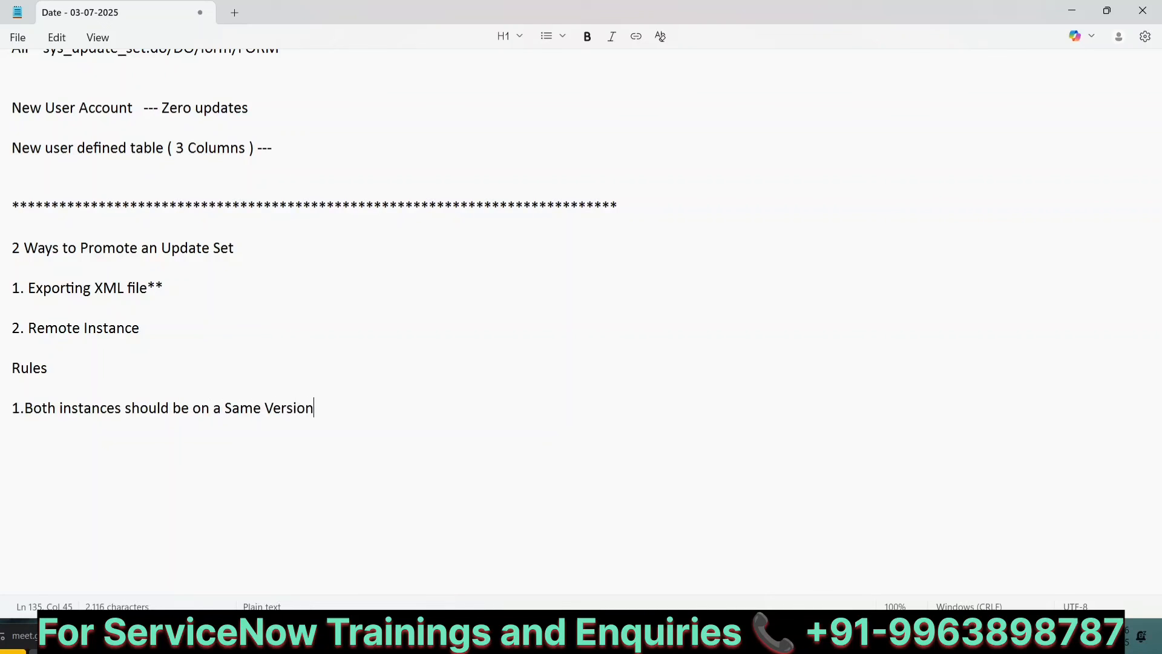
{"action": "type", "text": "( "}
{"action": "type", "text": "Xan"}
Step: Extend the first rule with "( YokoHama P4) ---Dev--test (Release)"
{"action": "key", "text": "BackSpace"}
{"action": "key", "text": "BackSpace"}
{"action": "key", "text": "BackSpace"}
{"action": "type", "text": "YokoHama "}
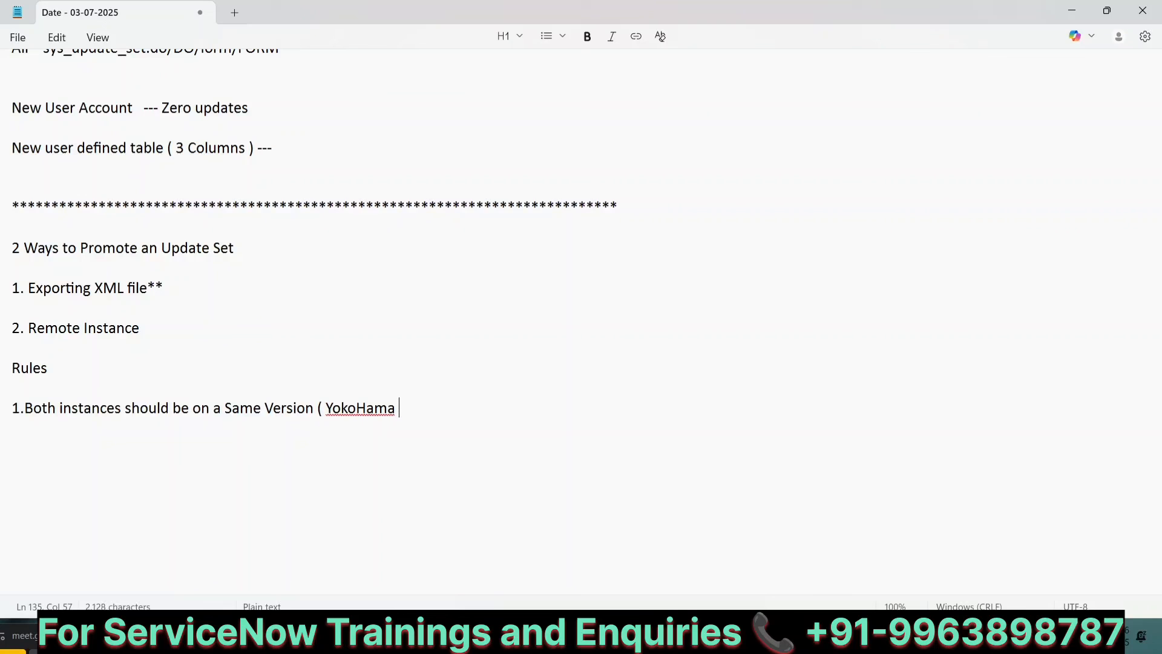
{"action": "type", "text": "P4)"}
{"action": "type", "text": "---Dev--tes"}
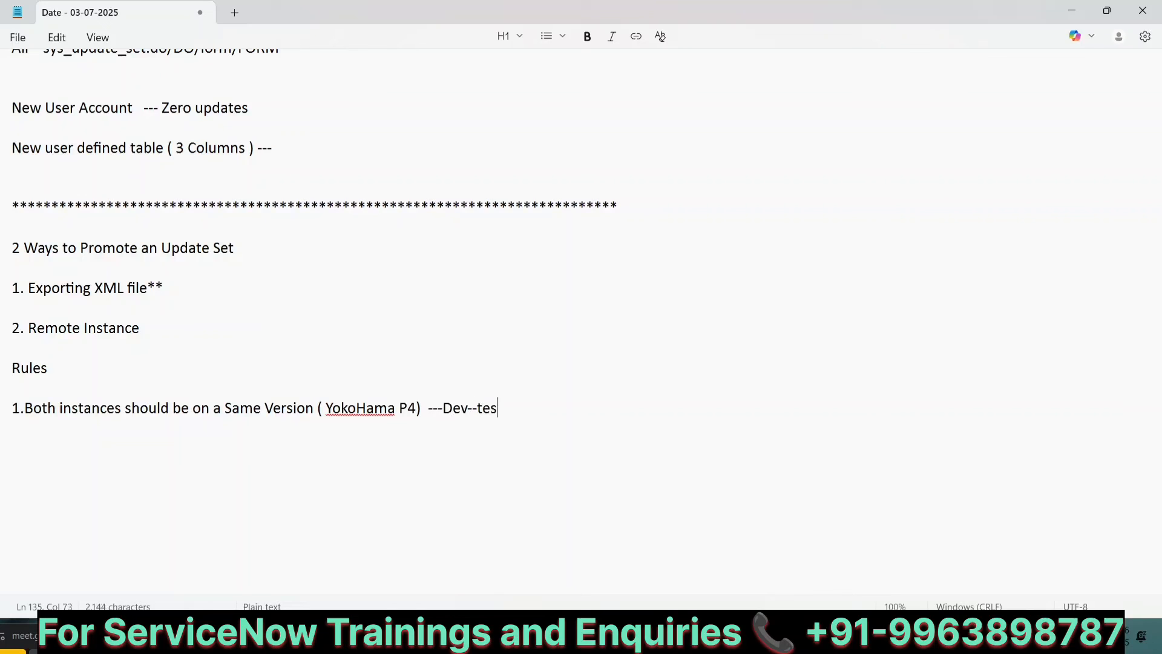
{"action": "type", "text": "t (Release)"}
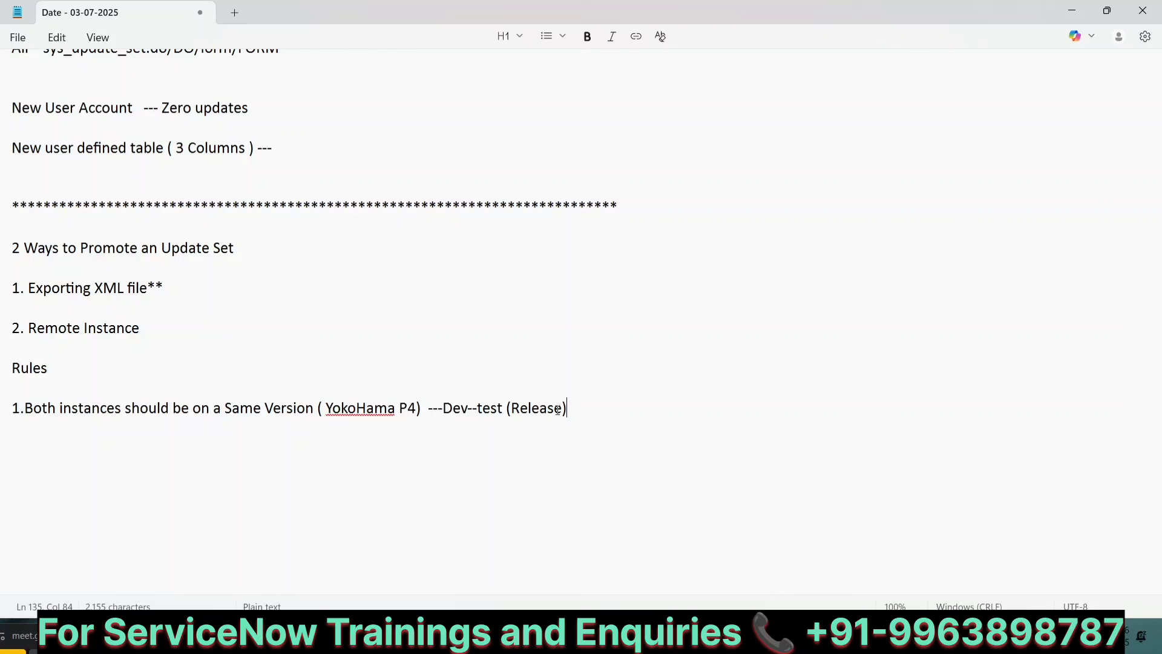
Step: Add rule "2. Acquire Credentials of the Test Instance"
{"action": "key", "text": "Return"}
{"action": "key", "text": "Return"}
{"action": "type", "text": "2. Ac"}
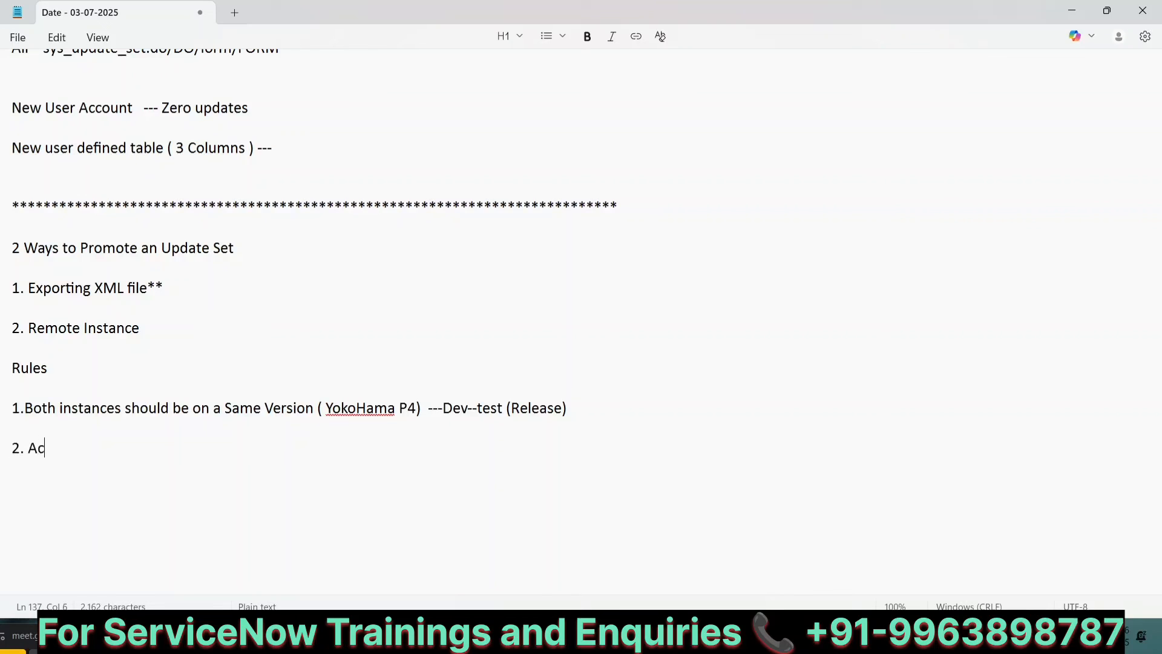
{"action": "type", "text": "quire "}
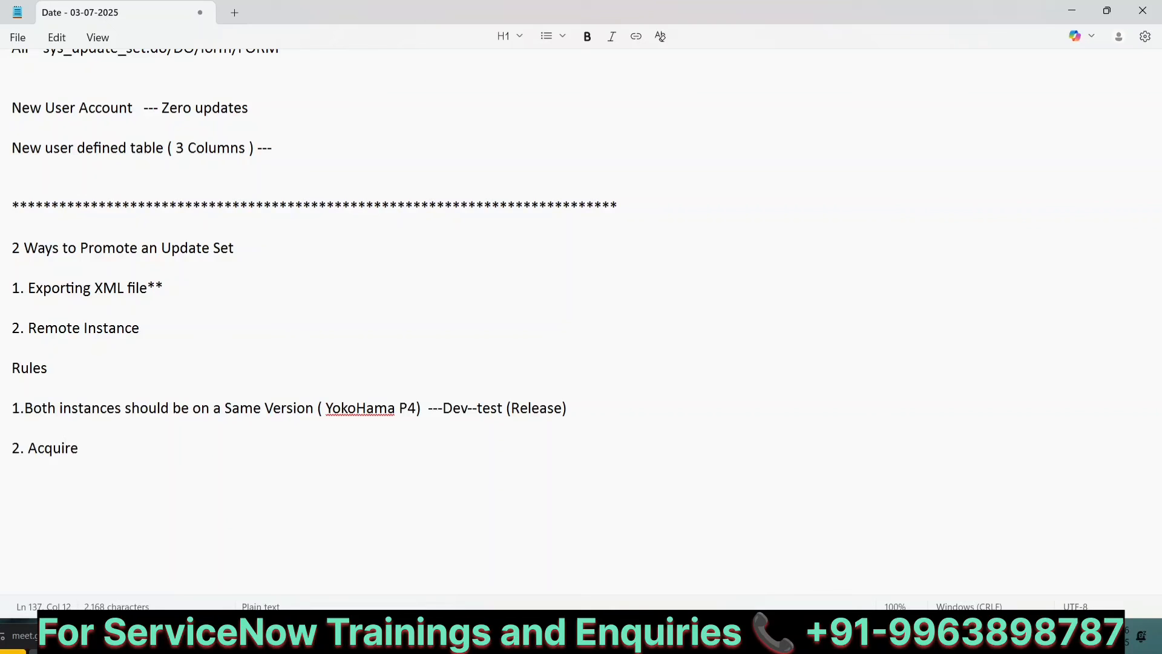
{"action": "type", "text": "Credentials "}
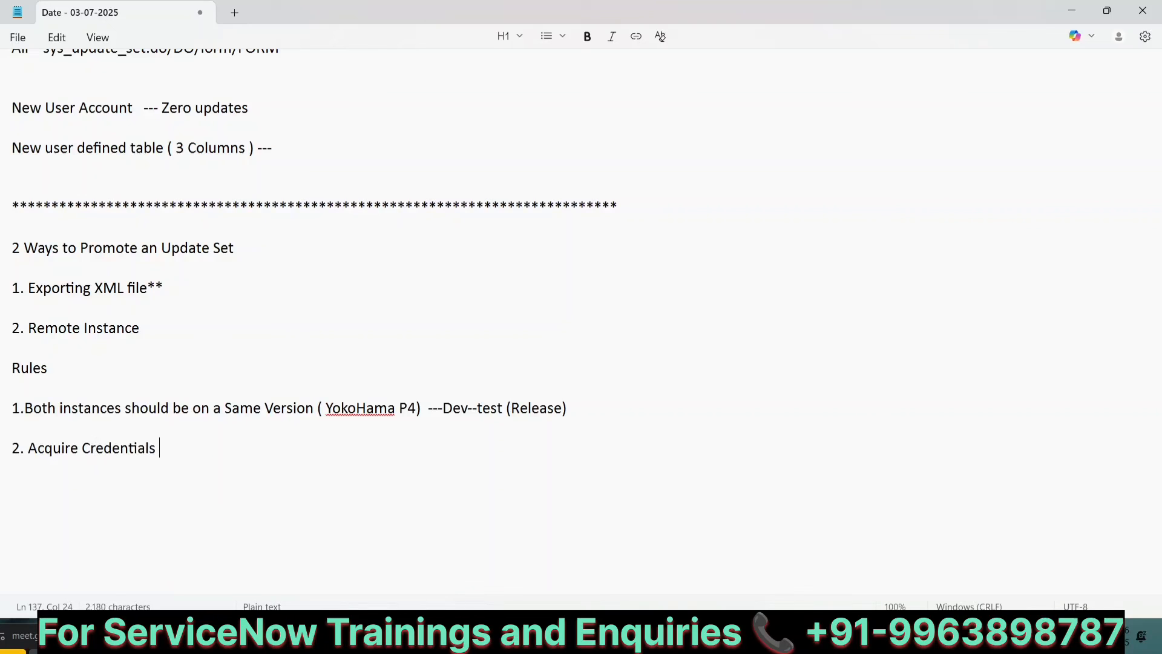
{"action": "type", "text": "of the Test Instance"}
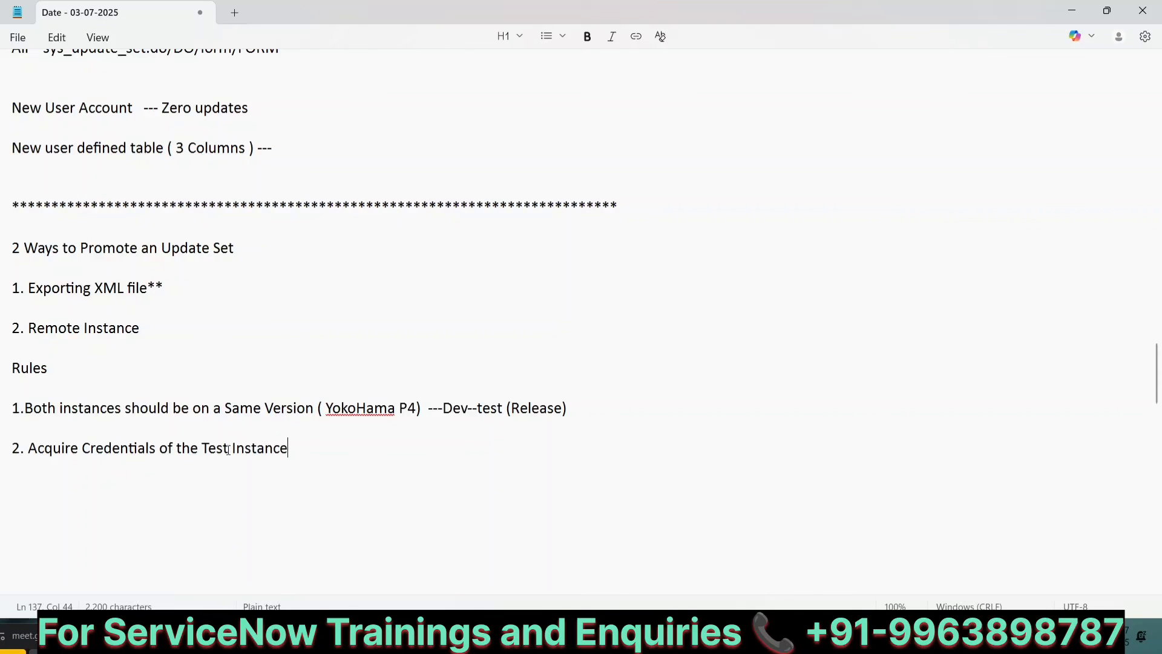
Step: Add rule "3.If Credentials doesn't match then Promoting is not allowed"
{"action": "key", "text": "Return"}
{"action": "key", "text": "Return"}
{"action": "type", "text": "3."}
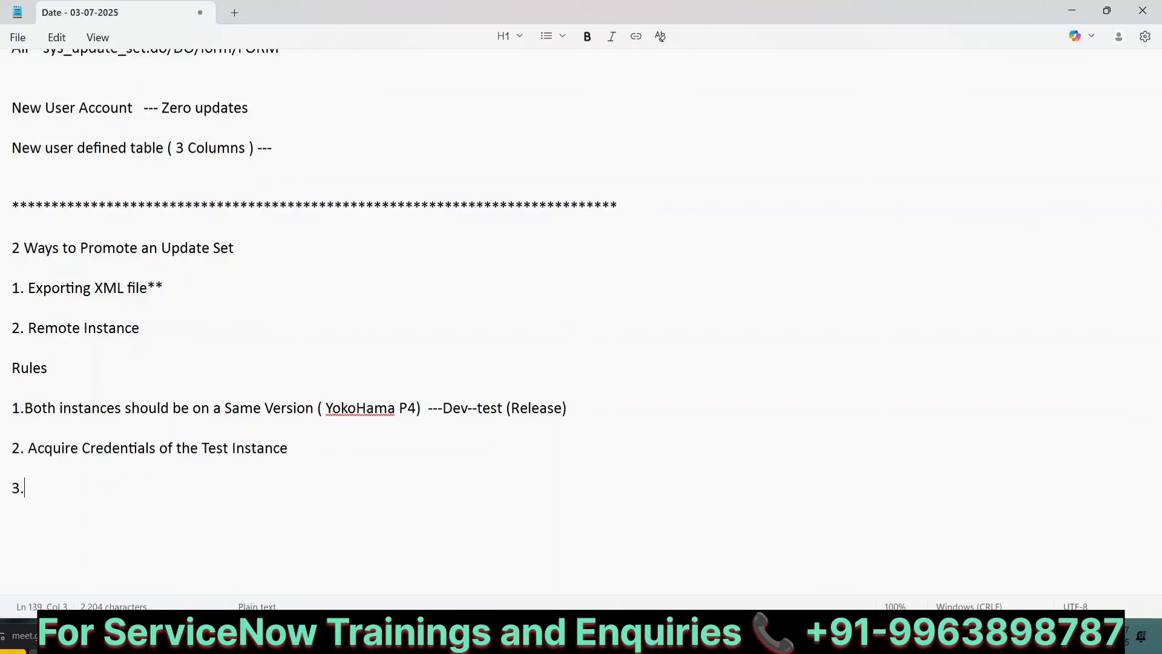
{"action": "type", "text": "W"}
{"action": "key", "text": "BackSpace"}
{"action": "type", "text": "If Crede"}
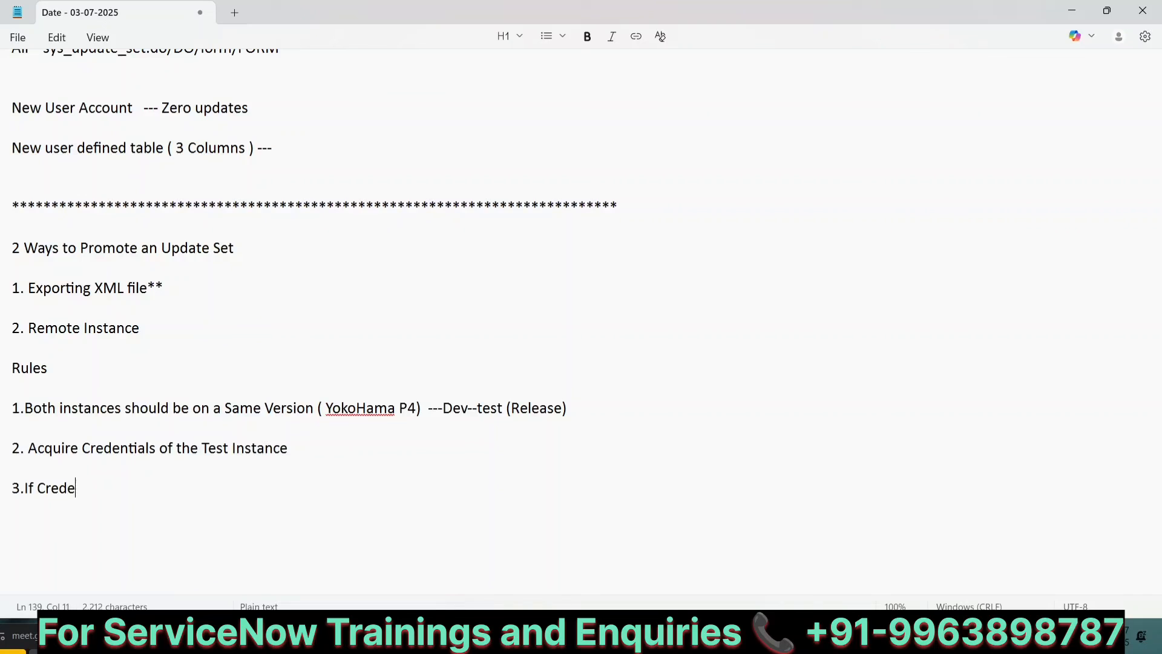
{"action": "type", "text": "ntials do"}
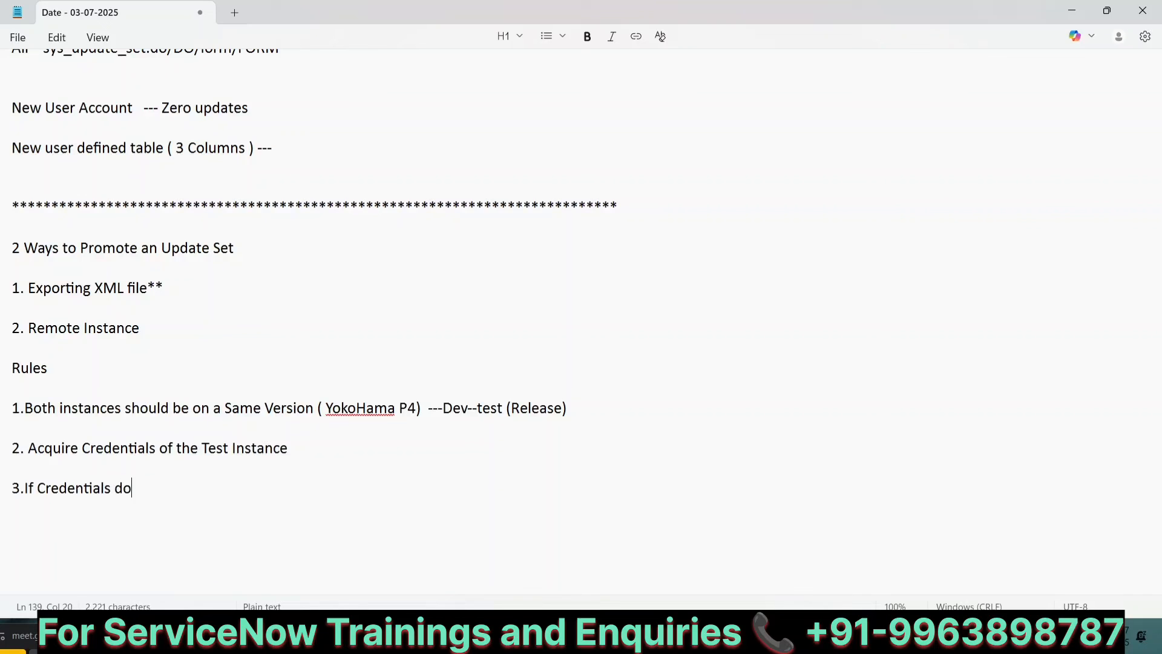
{"action": "type", "text": "esn't match "}
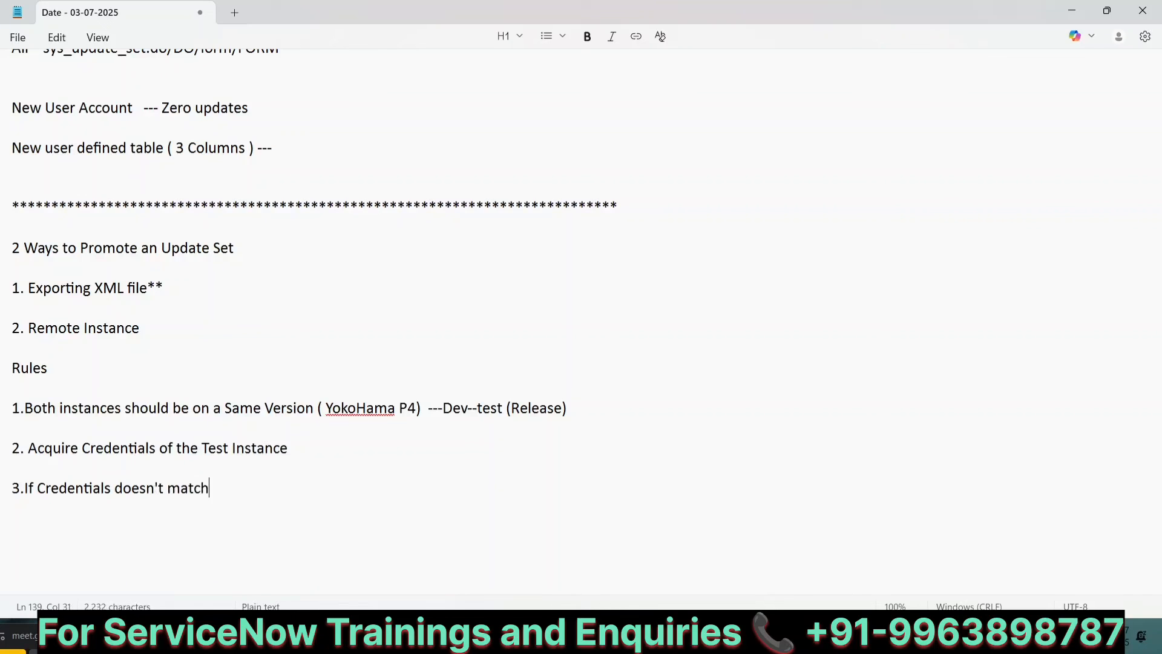
{"action": "type", "text": "then"}
{"action": "key", "text": "BackSpace"}
{"action": "type", "text": "en Proo"}
{"action": "key", "text": "BackSpace"}
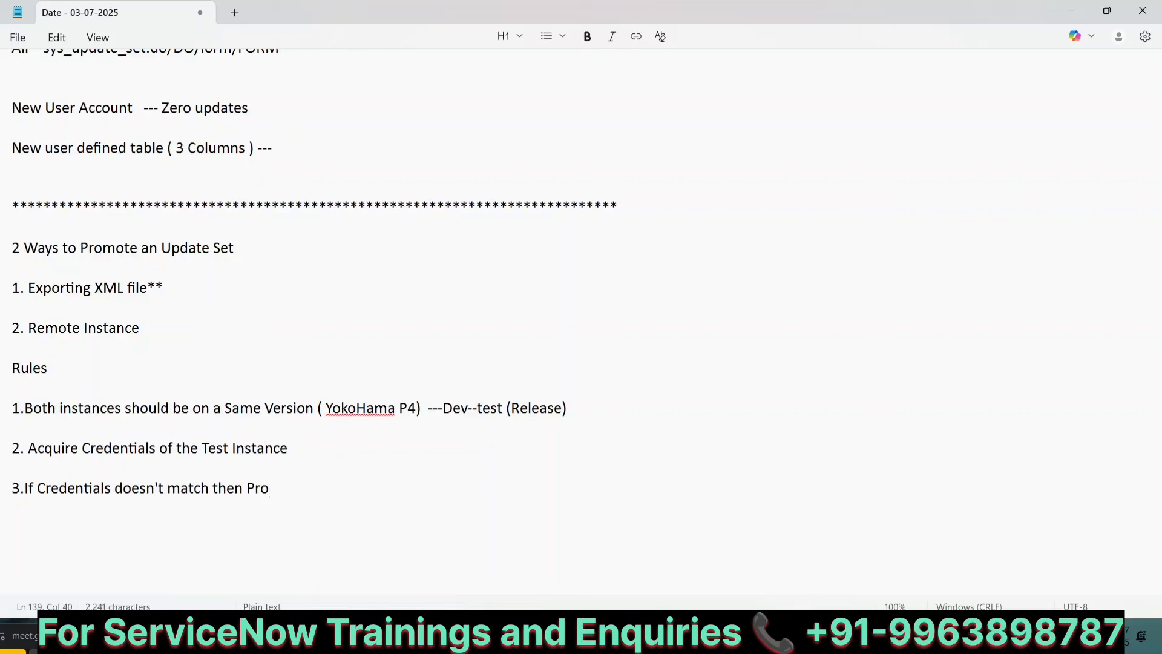
{"action": "type", "text": "moting is no"}
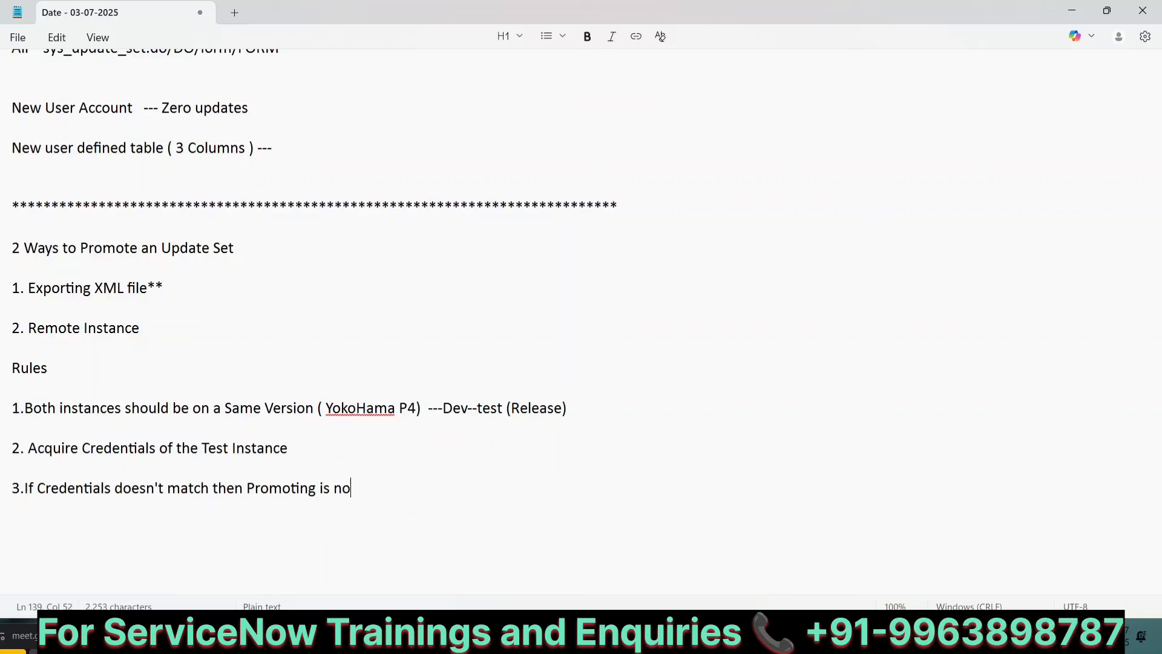
{"action": "type", "text": "t allowed"}
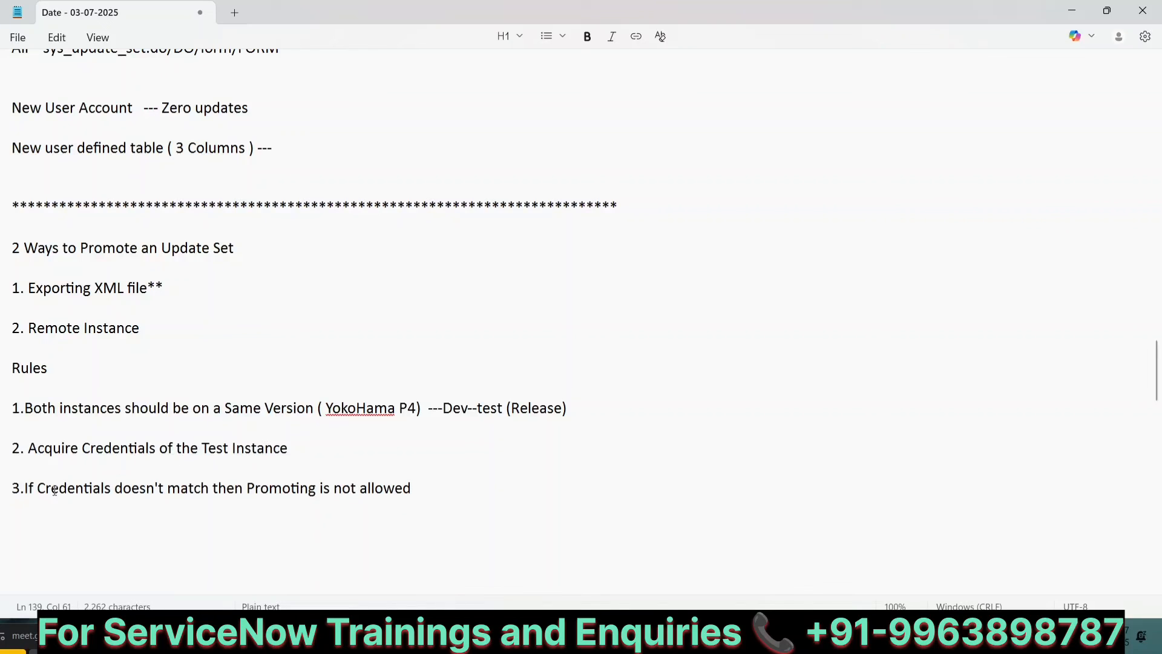
Step: Insert a space after "3." and add blank lines below the rules
{"action": "left_click", "coordinate": [26, 489]}
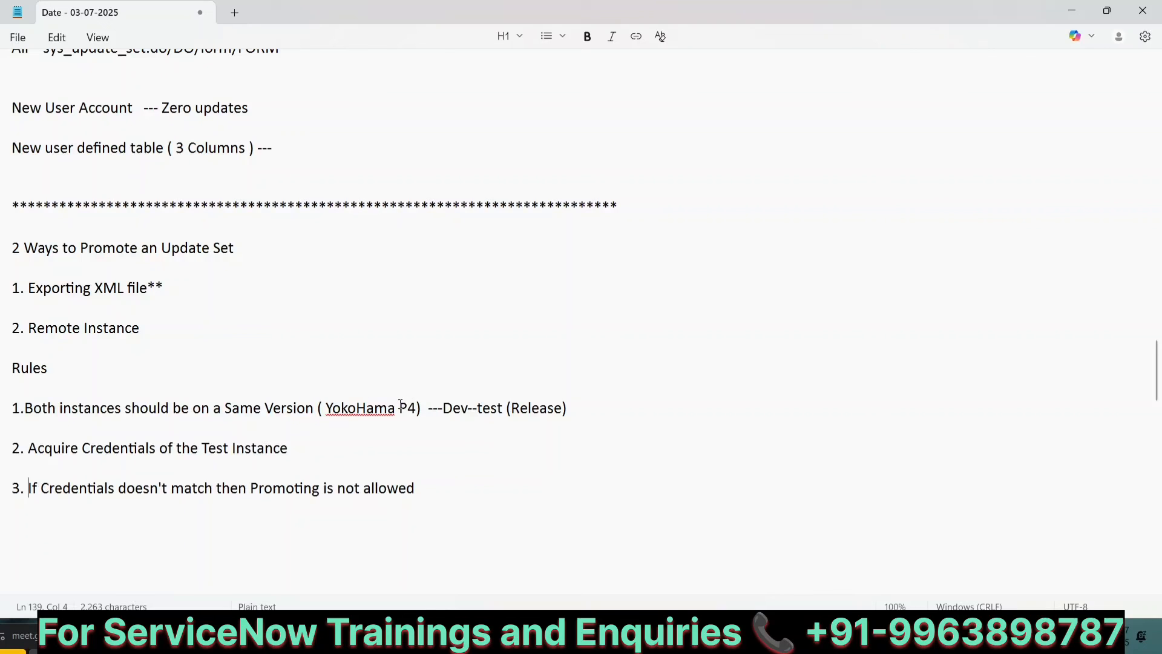
{"action": "left_click", "coordinate": [415, 479]}
{"action": "scroll", "coordinate": [413, 477], "scroll_direction": "down", "scroll_amount": 1}
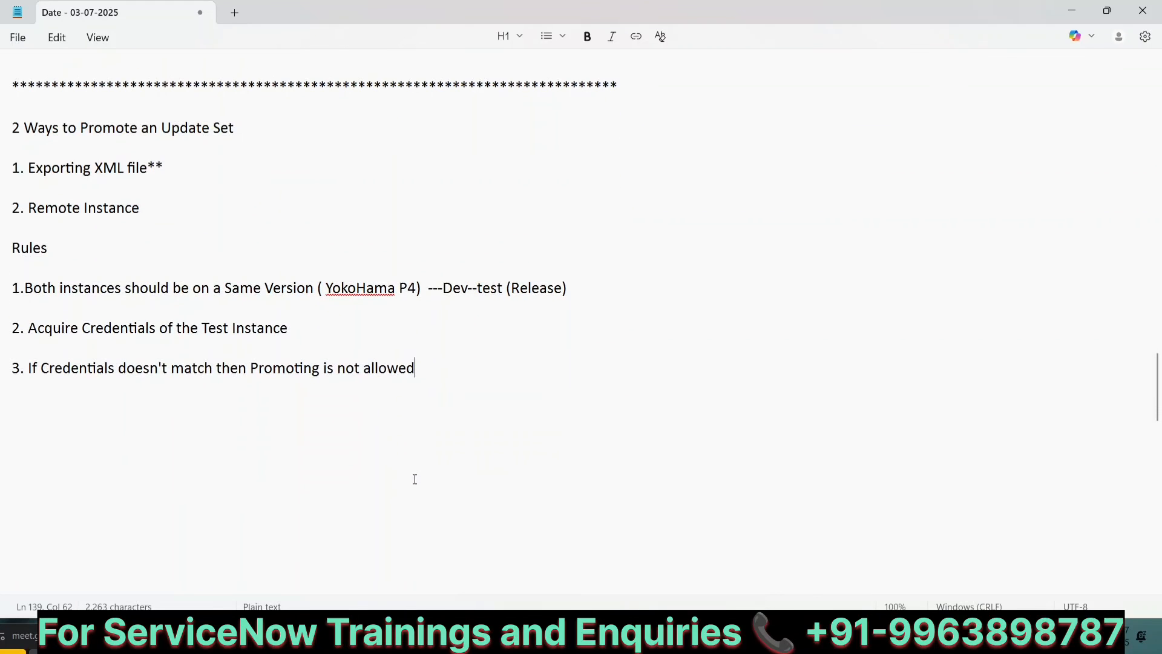
{"action": "key", "text": "Return"}
{"action": "key", "text": "Return"}
{"action": "key", "text": "Return"}
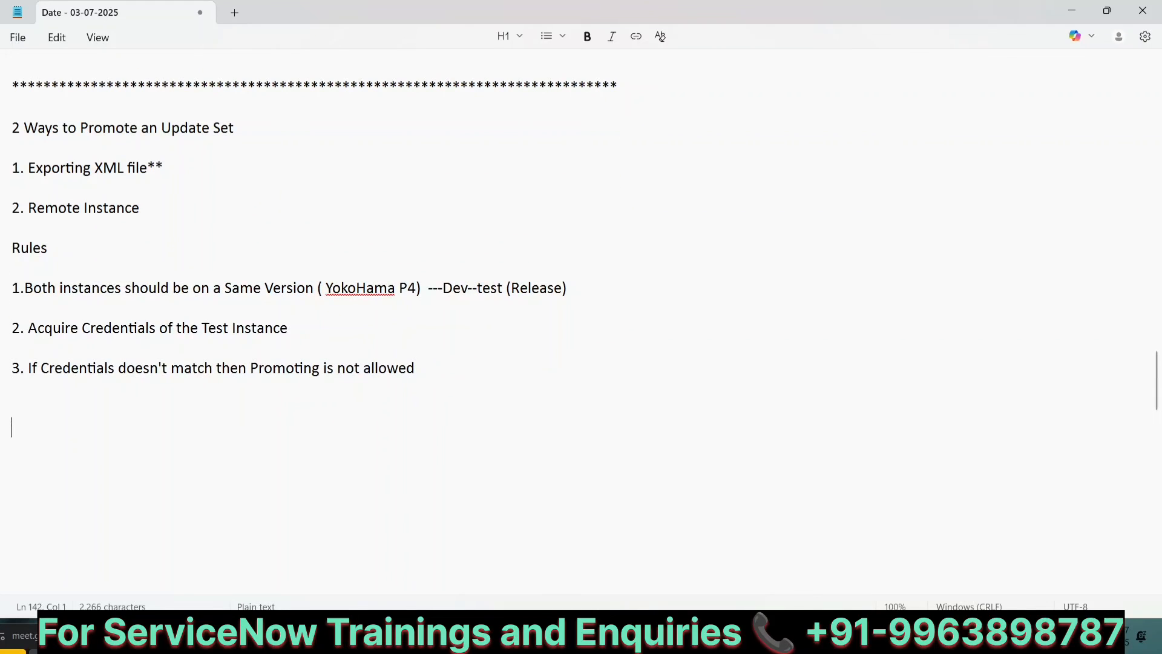
Step: Switch to the ServiceNow instance and open the Remote Instances list from the navigator filter
{"action": "key", "text": "alt+Tab"}
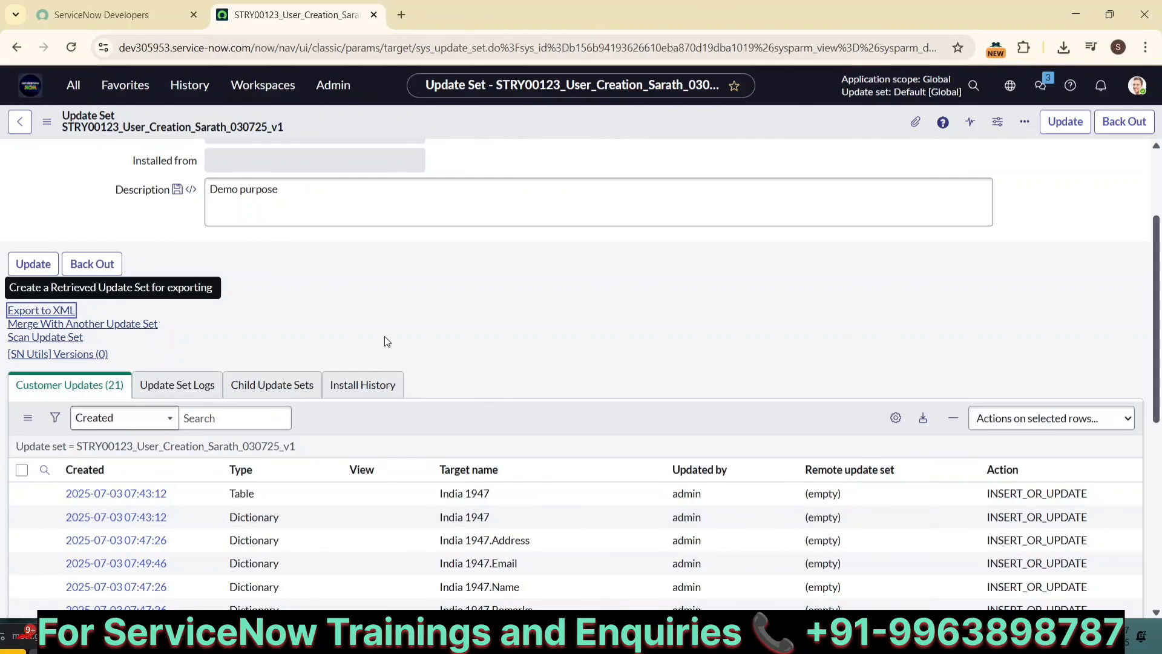
{"action": "left_click", "coordinate": [40, 92]}
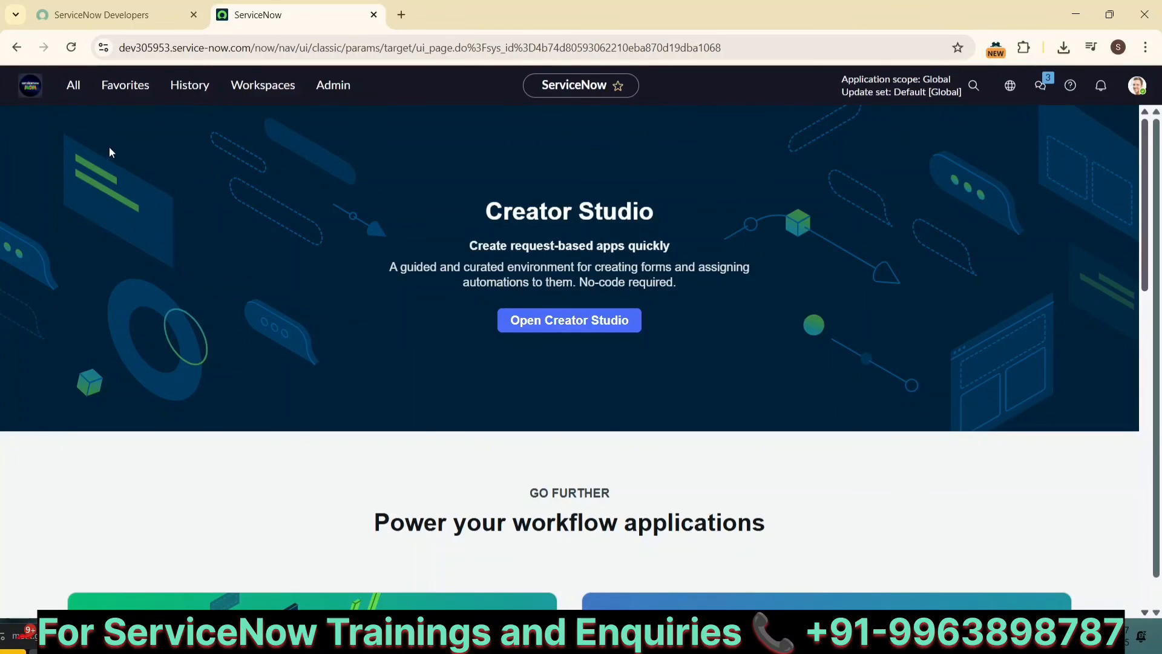
{"action": "left_click", "coordinate": [66, 94]}
{"action": "type", "text": "remote "}
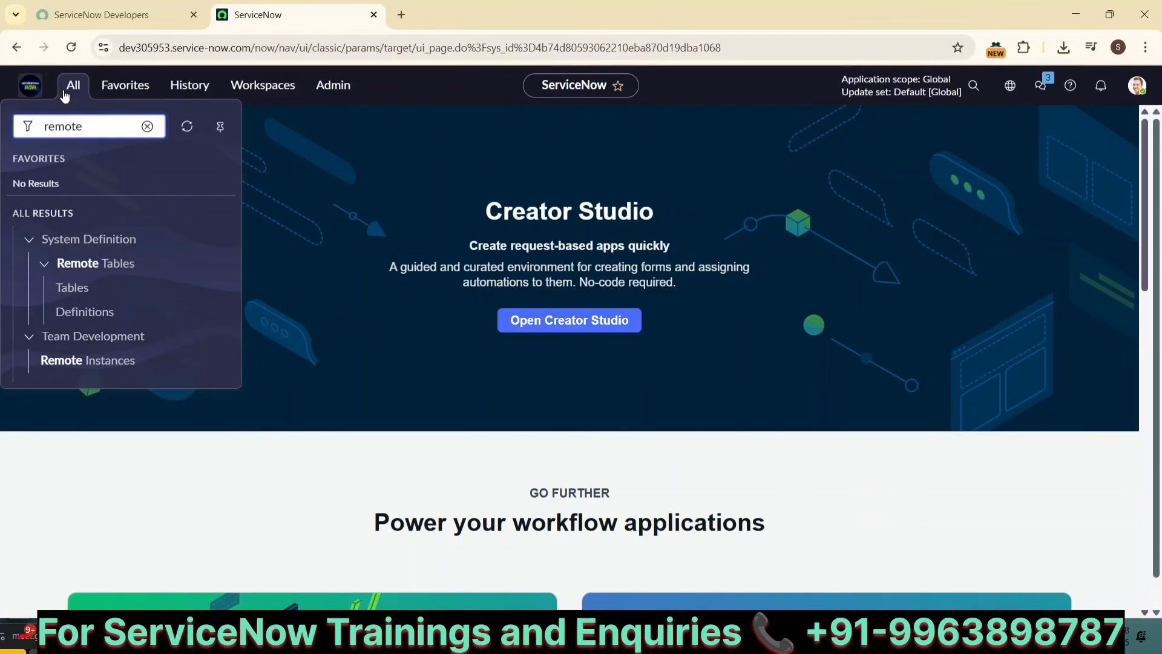
{"action": "type", "text": "in"}
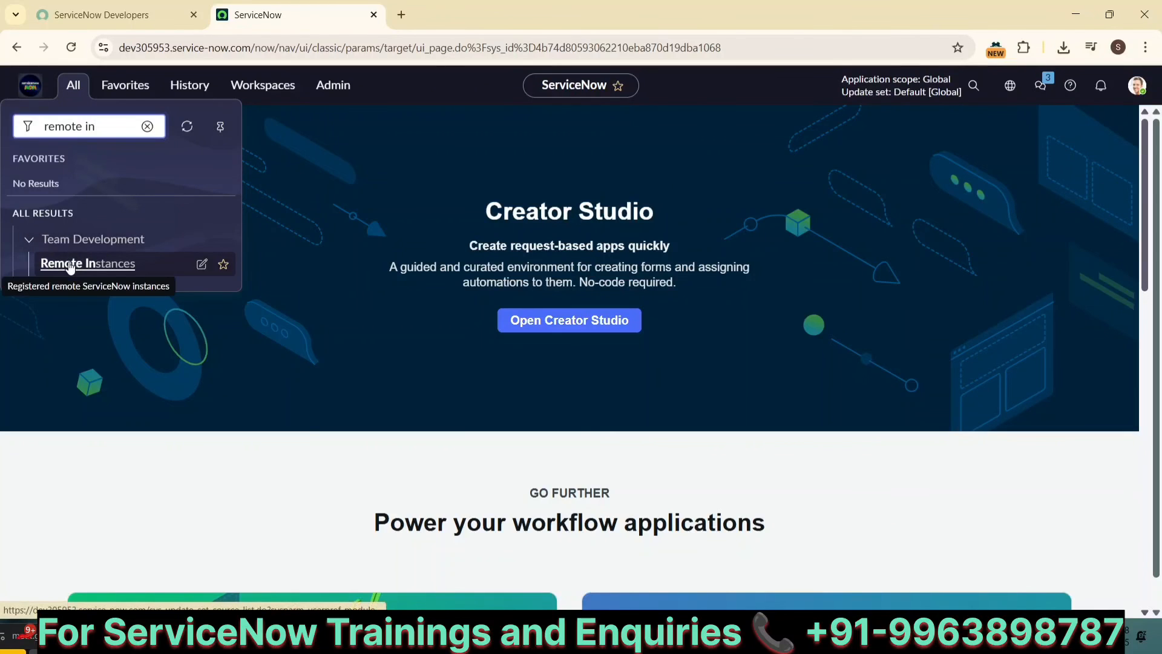
{"action": "left_click", "coordinate": [69, 264]}
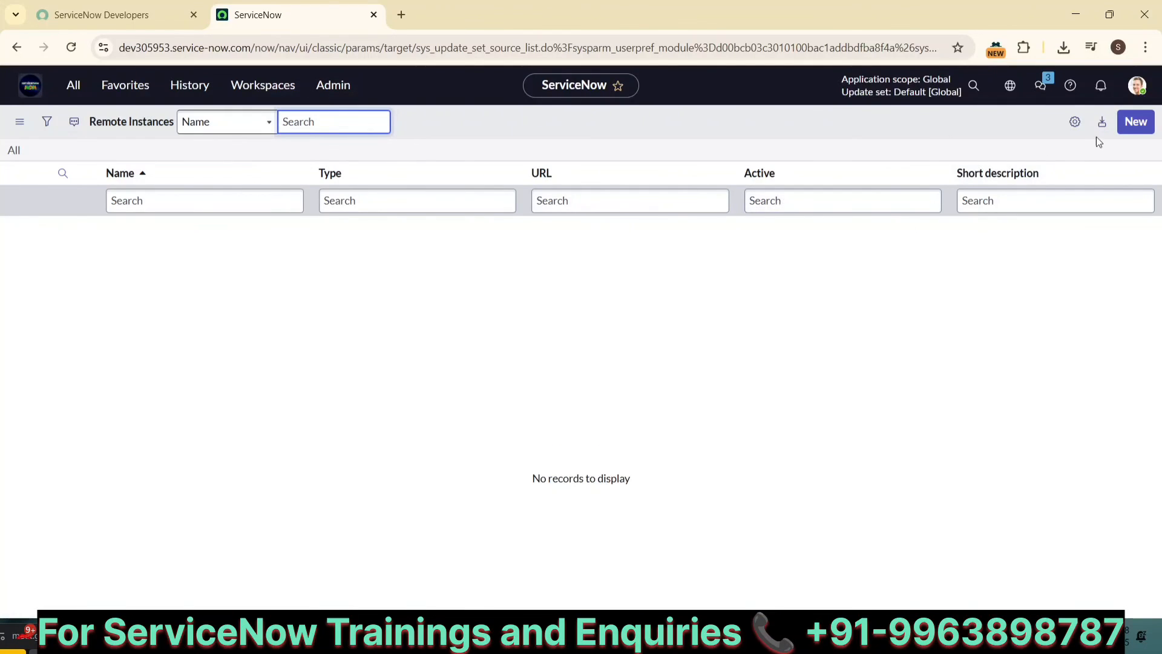
Step: Open a new Remote Instance record and look over its URL, Username and Password fields
{"action": "left_click", "coordinate": [1135, 124]}
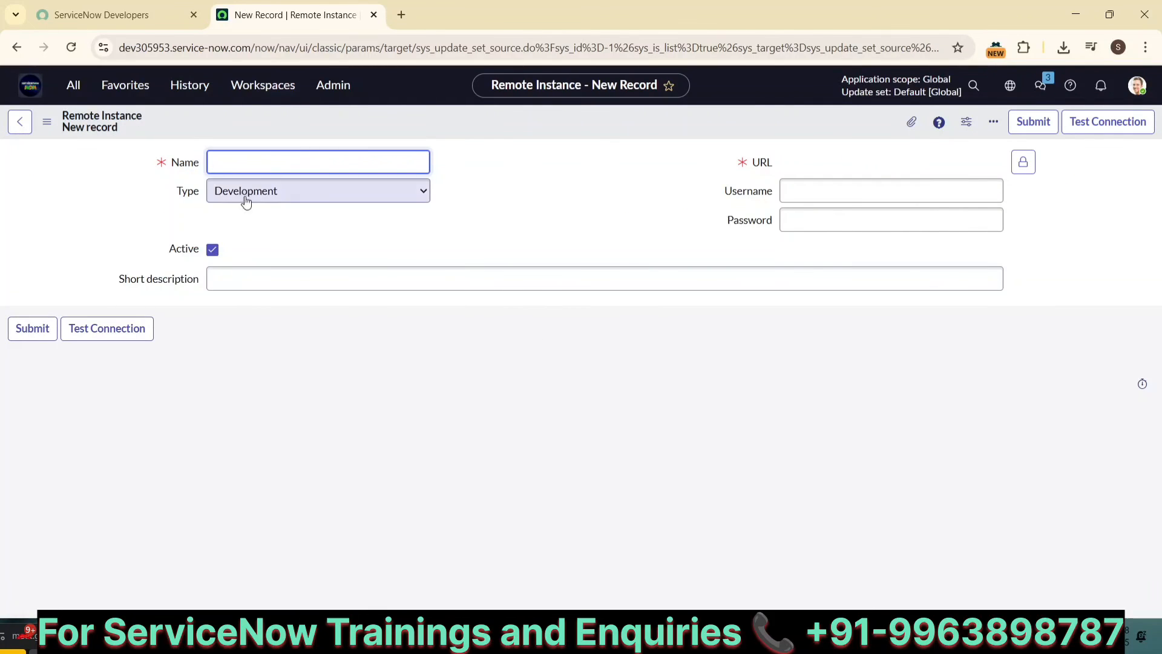
{"action": "left_click", "coordinate": [798, 196]}
{"action": "left_click", "coordinate": [799, 218]}
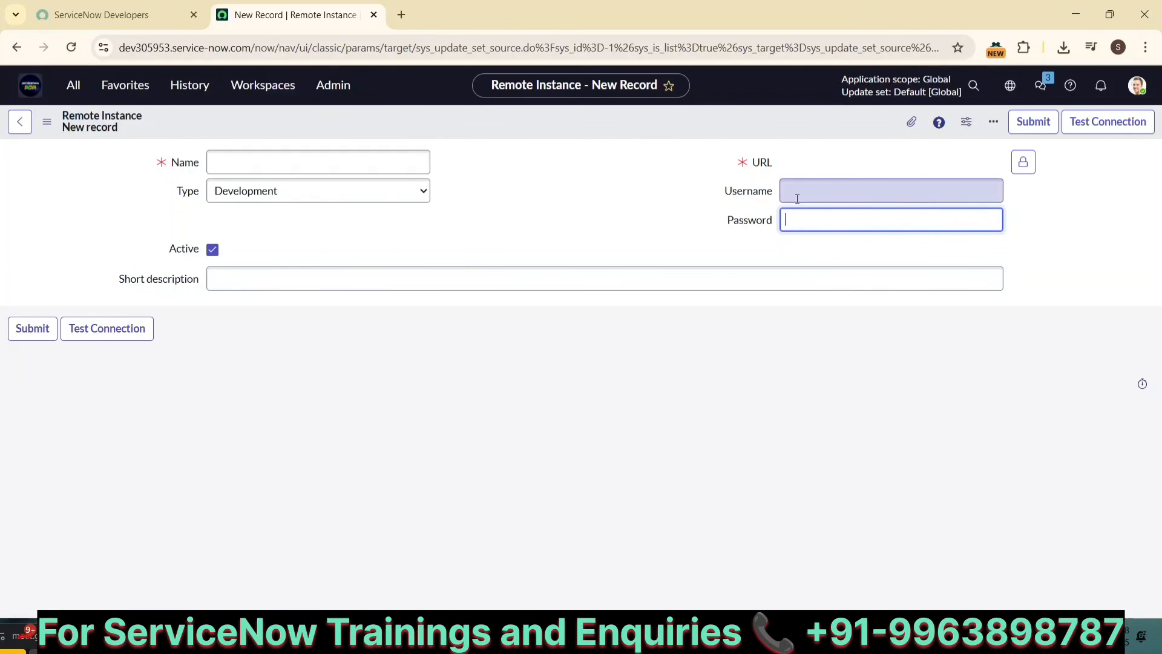
{"action": "left_click", "coordinate": [797, 196]}
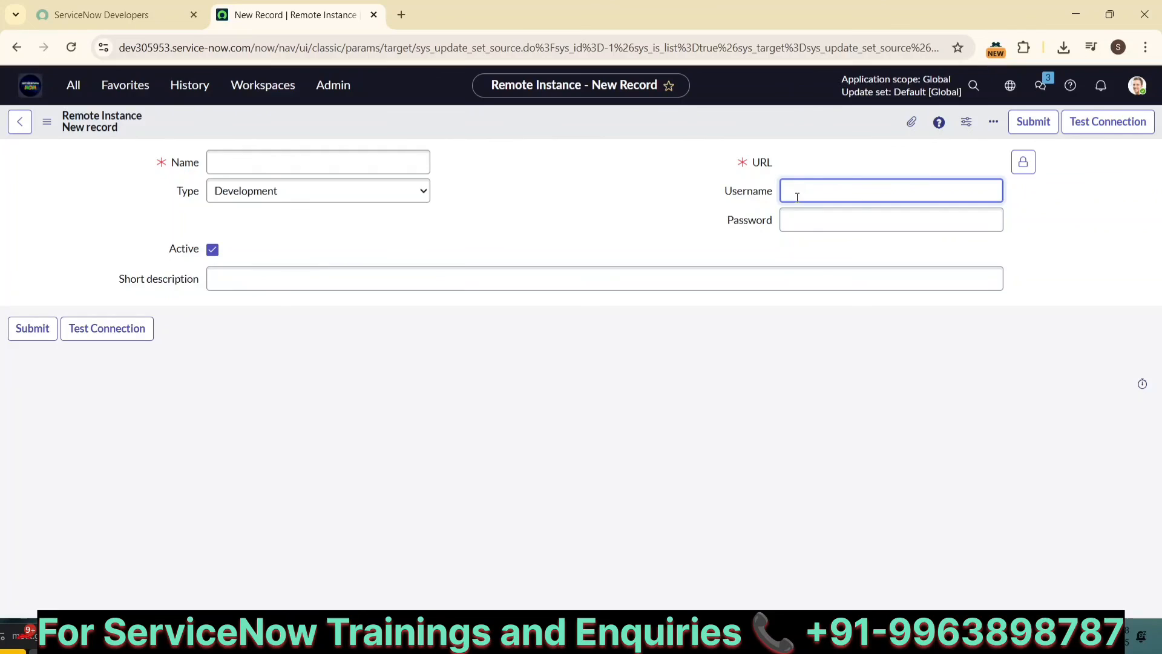
{"action": "left_click", "coordinate": [795, 213]}
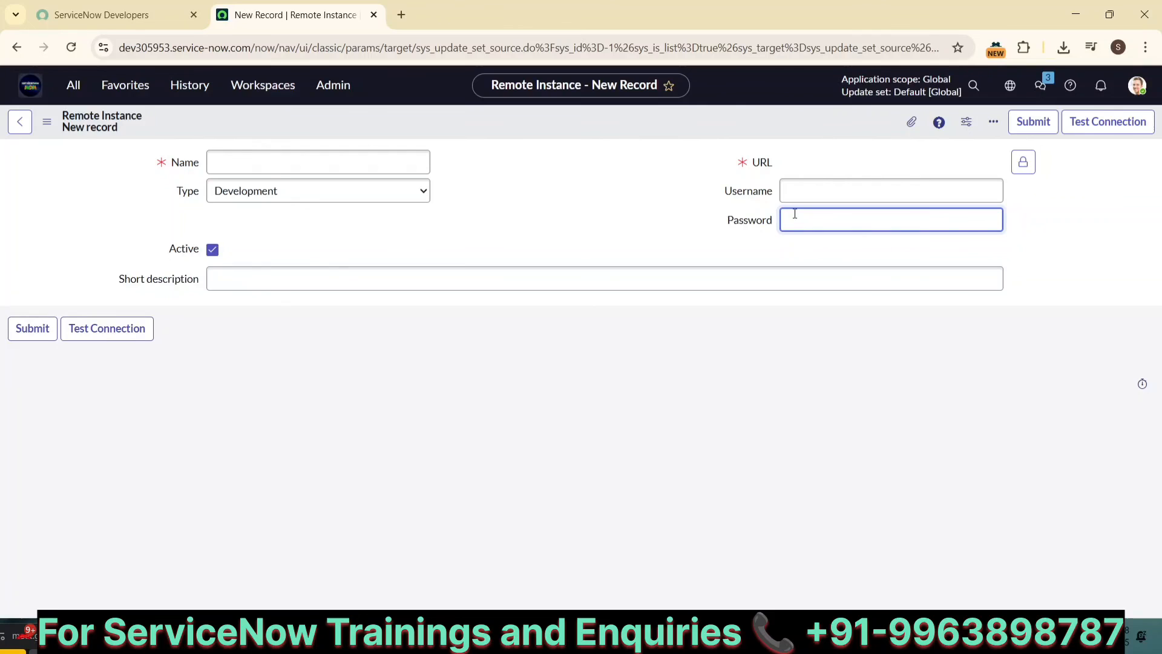
{"action": "left_click", "coordinate": [790, 166]}
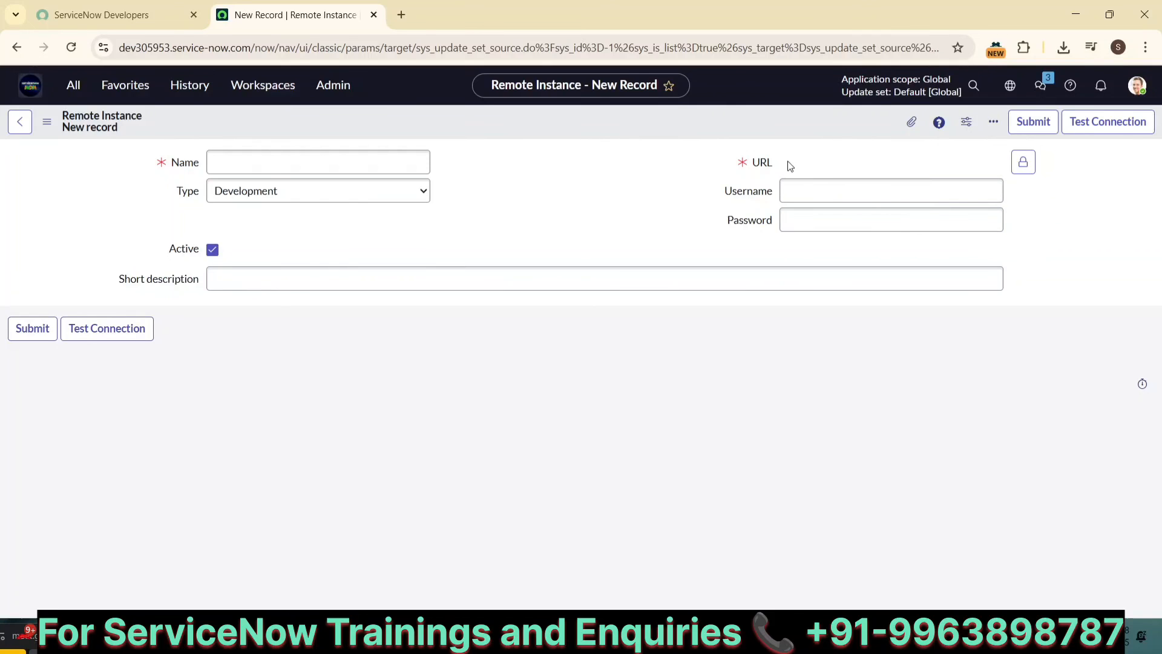
Step: Open the developer instance's Manage instance password details in the developer portal and select the login credentials
{"action": "left_click", "coordinate": [130, 23]}
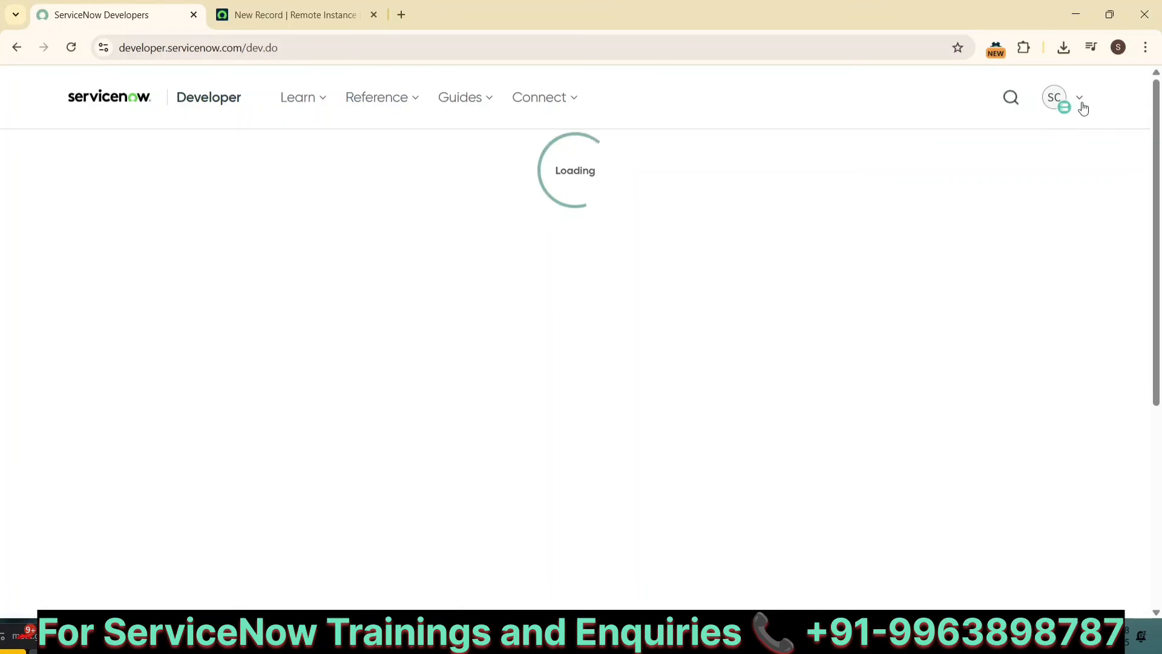
{"action": "left_click", "coordinate": [1083, 107]}
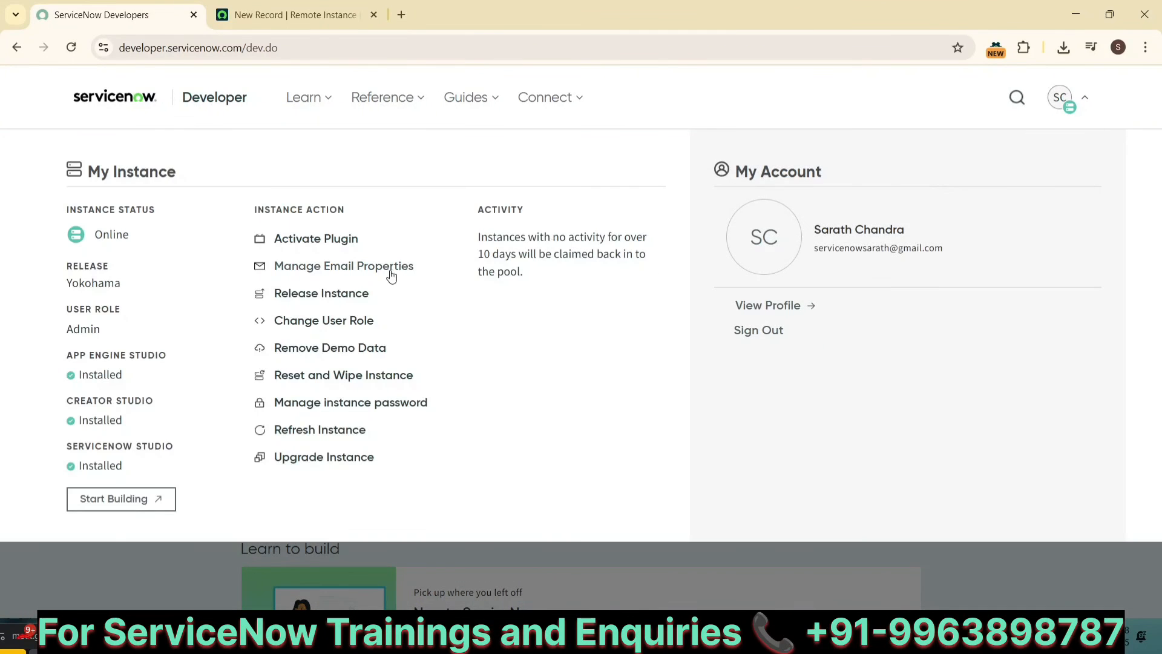
{"action": "left_click", "coordinate": [310, 404]}
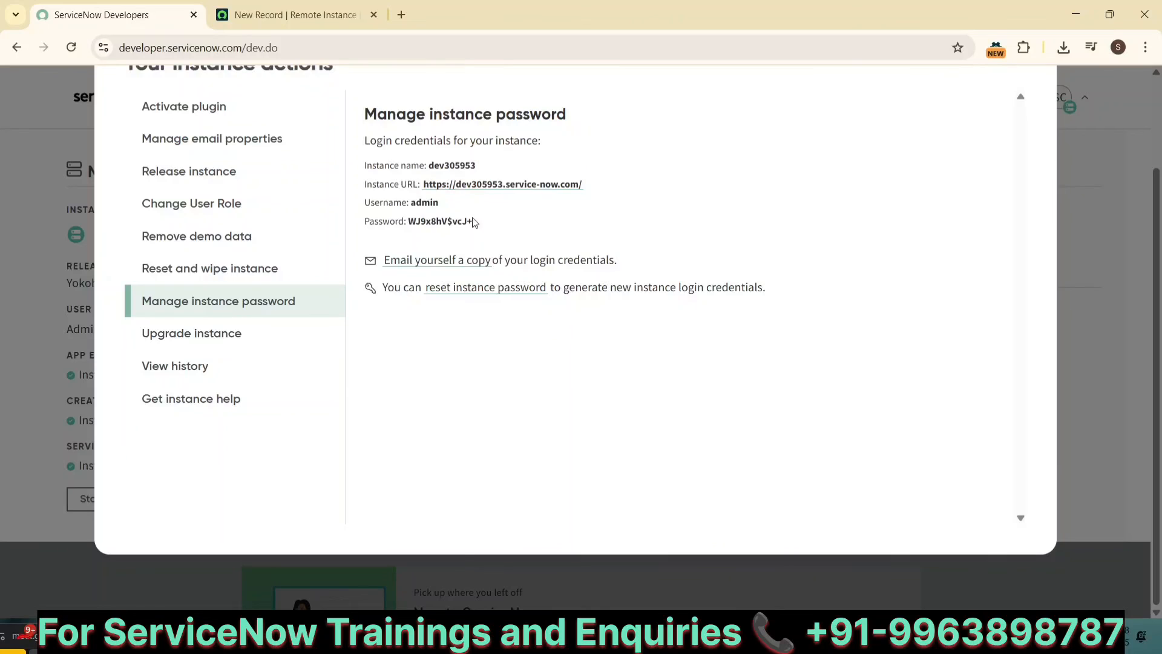
{"action": "left_click_drag", "start_coordinate": [473, 222], "coordinate": [356, 170]}
{"action": "key", "text": "ctrl+c"}
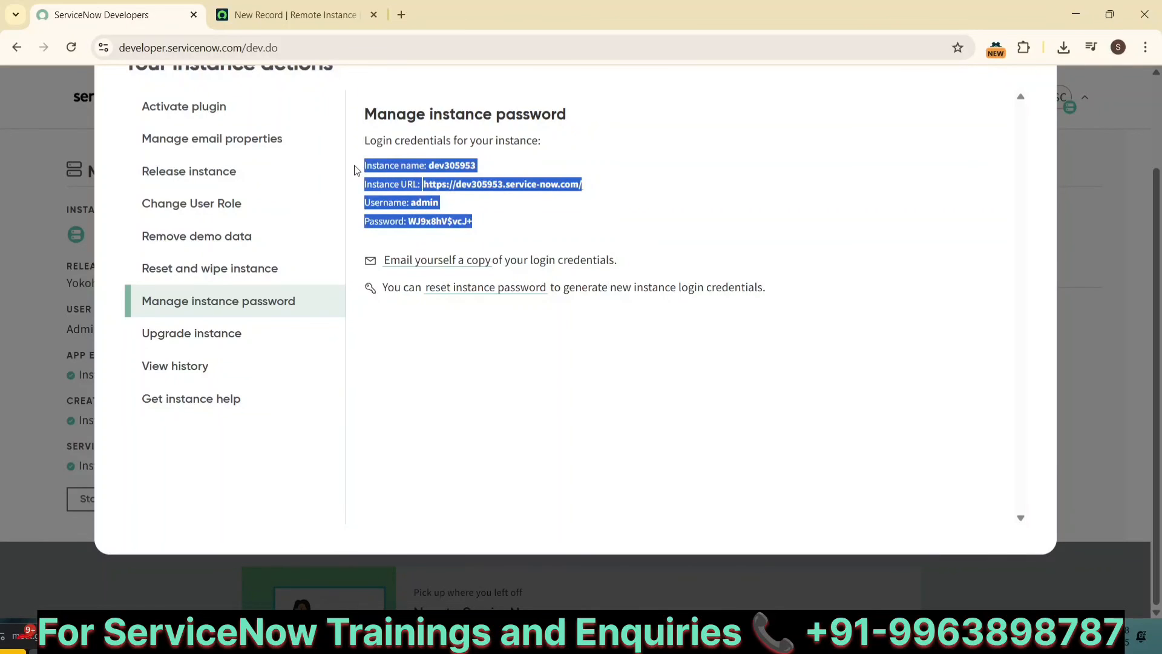
Step: Add a "Dev" heading to the notes and paste the dev instance's name, URL, username and password below it
{"action": "key", "text": "alt+Tab"}
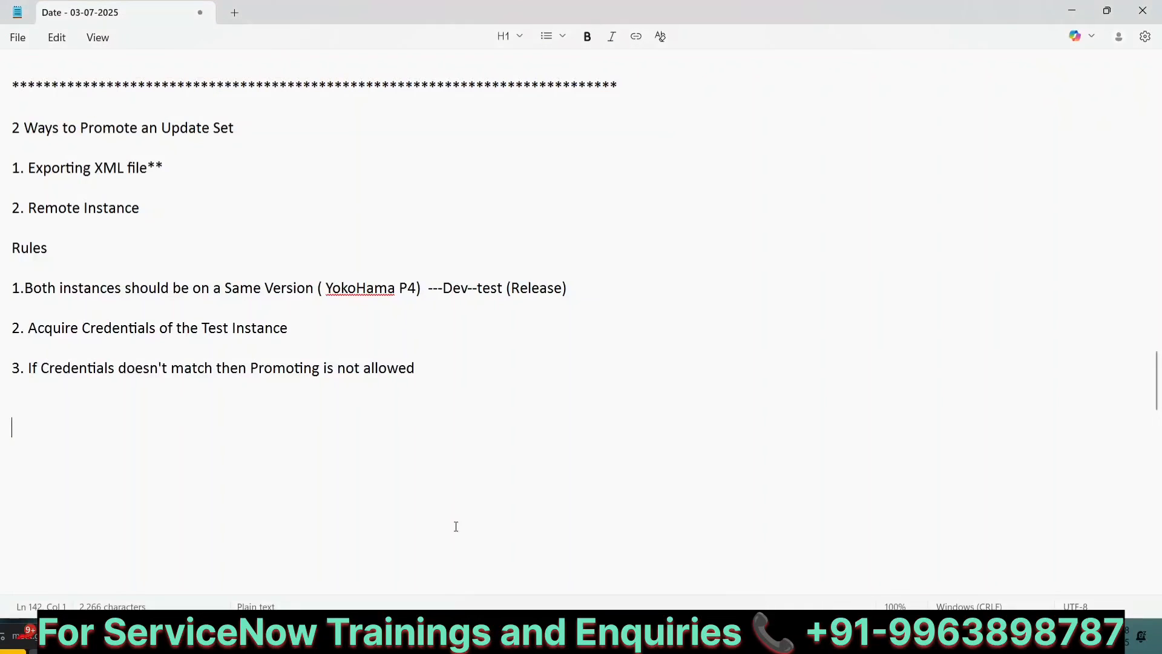
{"action": "key", "text": "Return"}
{"action": "key", "text": "Return"}
{"action": "key", "text": "Return"}
{"action": "key", "text": "Return"}
{"action": "key", "text": "Return"}
{"action": "type", "text": "Dev"}
{"action": "key", "text": "Return"}
{"action": "key", "text": "ctrl+v"}
Step: Add a "test" heading with blank lines below the dev instance credentials
{"action": "scroll", "coordinate": [581, 302], "scroll_direction": "down", "scroll_amount": 6}
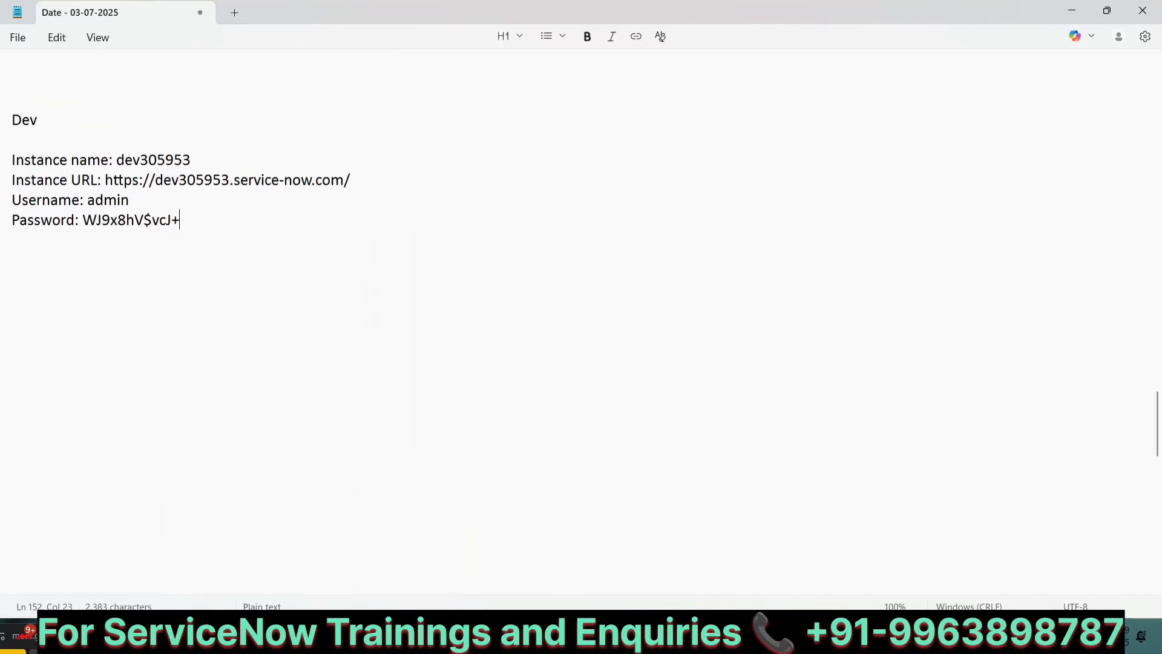
{"action": "key", "text": "Return"}
{"action": "key", "text": "Return"}
{"action": "type", "text": "test"}
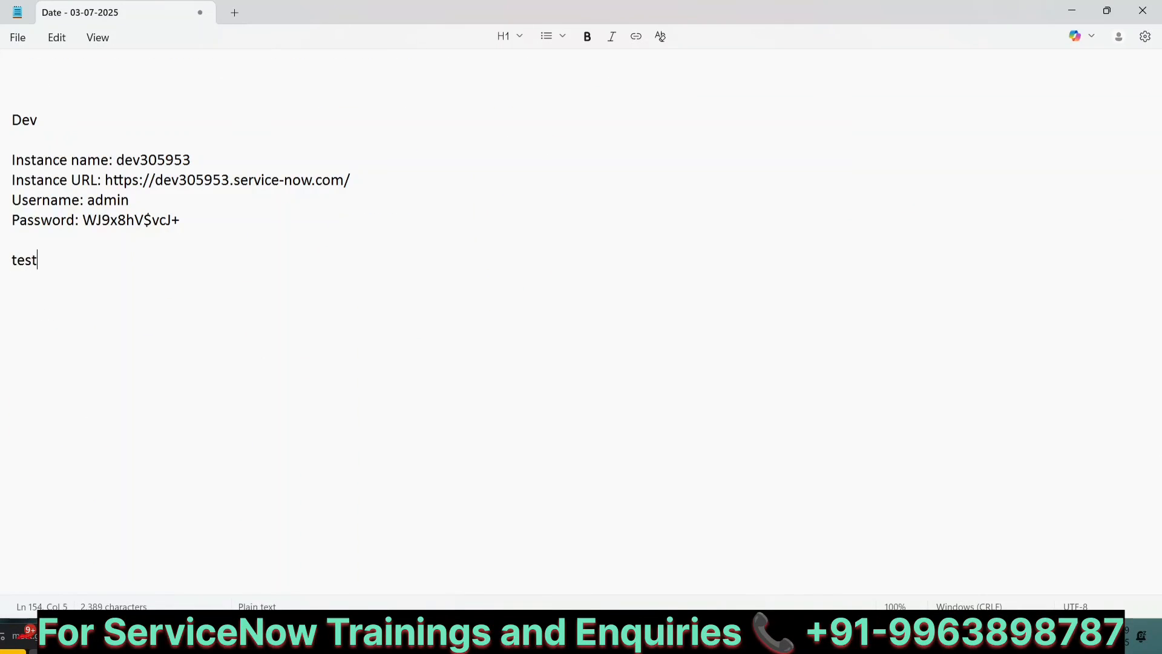
{"action": "key", "text": "Return"}
{"action": "key", "text": "Return"}
Step: Delete the extra blank lines between rule 3 and the "Dev" heading
{"action": "scroll", "coordinate": [508, 438], "scroll_direction": "up", "scroll_amount": 7}
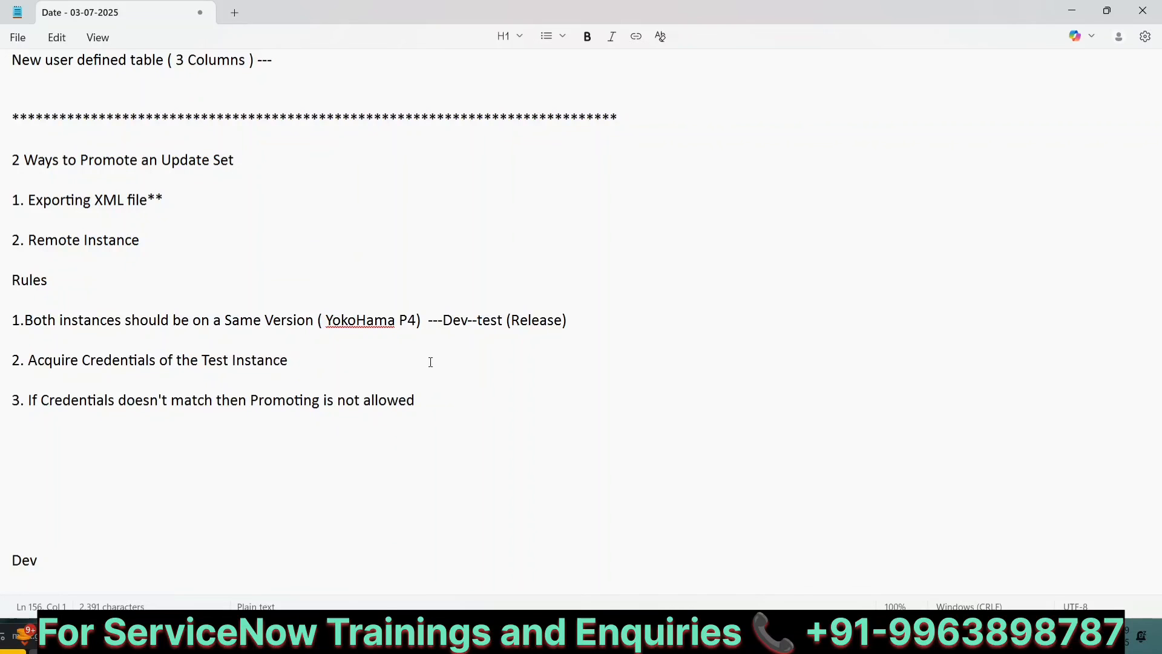
{"action": "scroll", "coordinate": [431, 362], "scroll_direction": "down", "scroll_amount": 5}
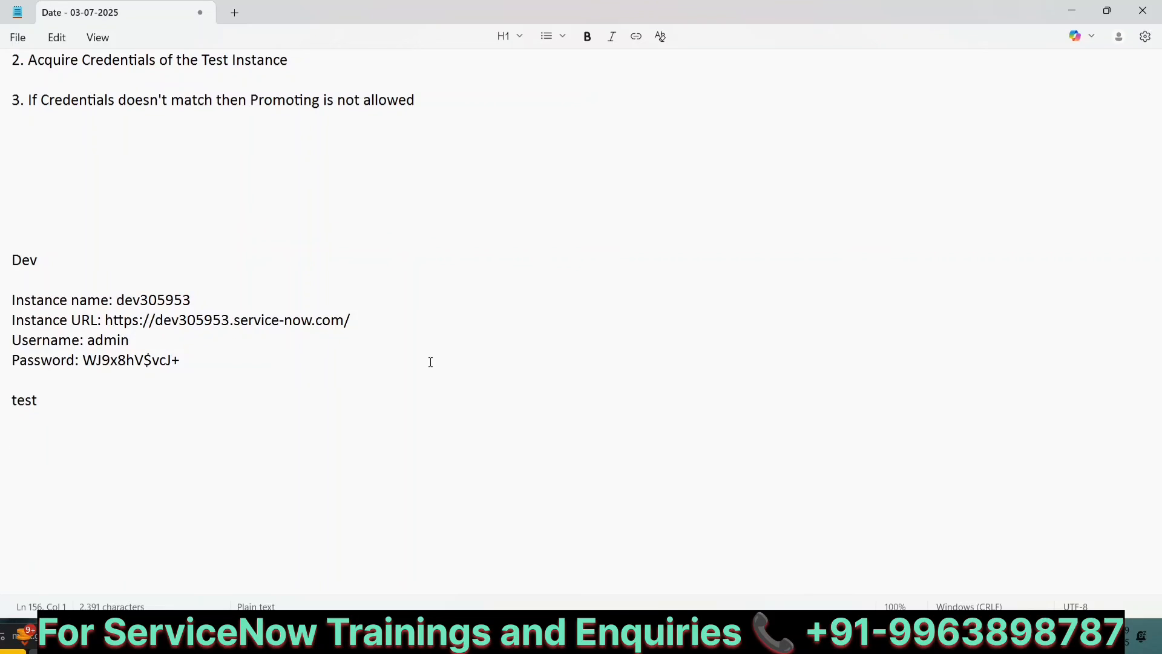
{"action": "scroll", "coordinate": [431, 362], "scroll_direction": "up", "scroll_amount": 5}
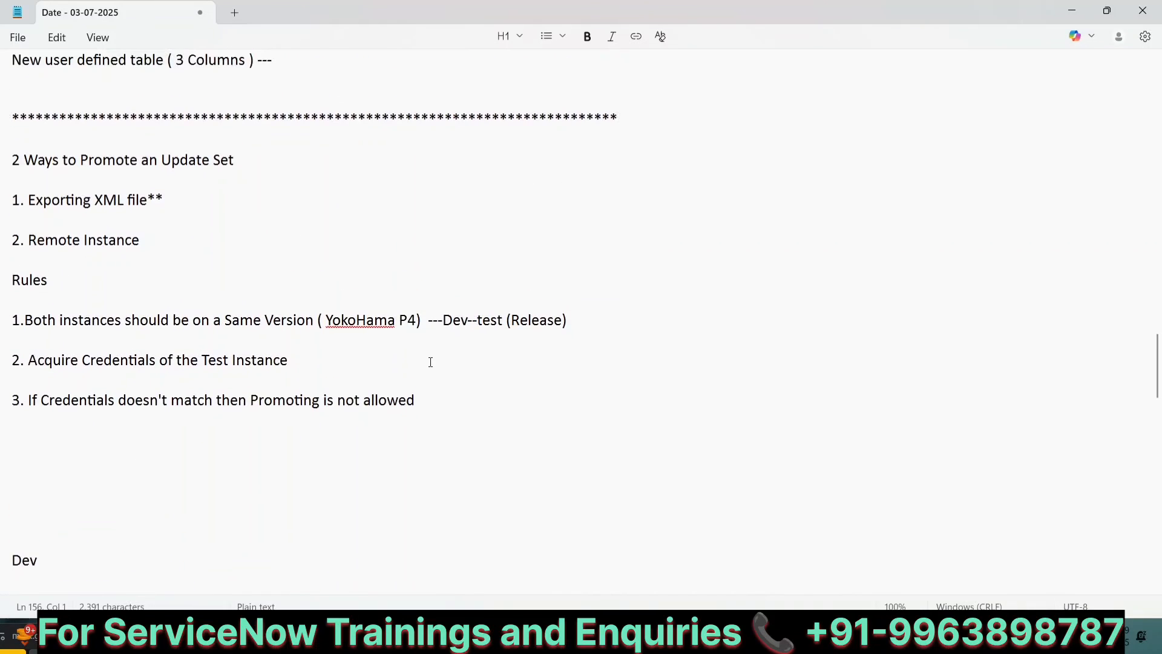
{"action": "left_click", "coordinate": [13, 451]}
{"action": "key", "text": "Delete"}
{"action": "key", "text": "Delete"}
{"action": "key", "text": "Delete"}
{"action": "key", "text": "Delete"}
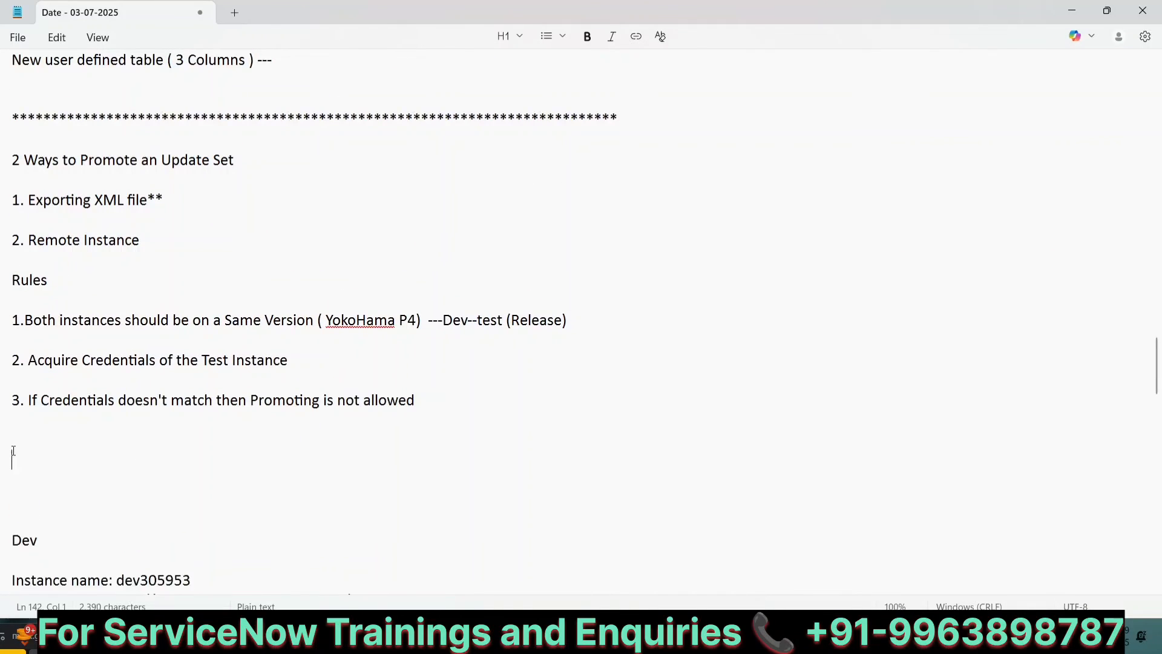
{"action": "key", "text": "Delete"}
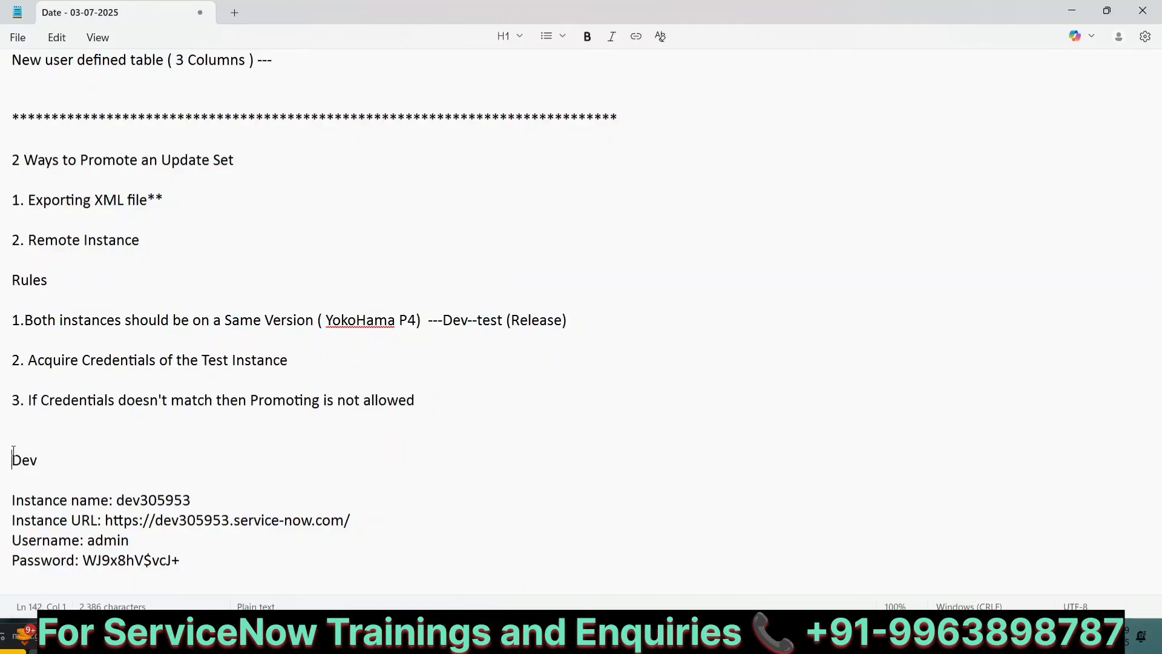